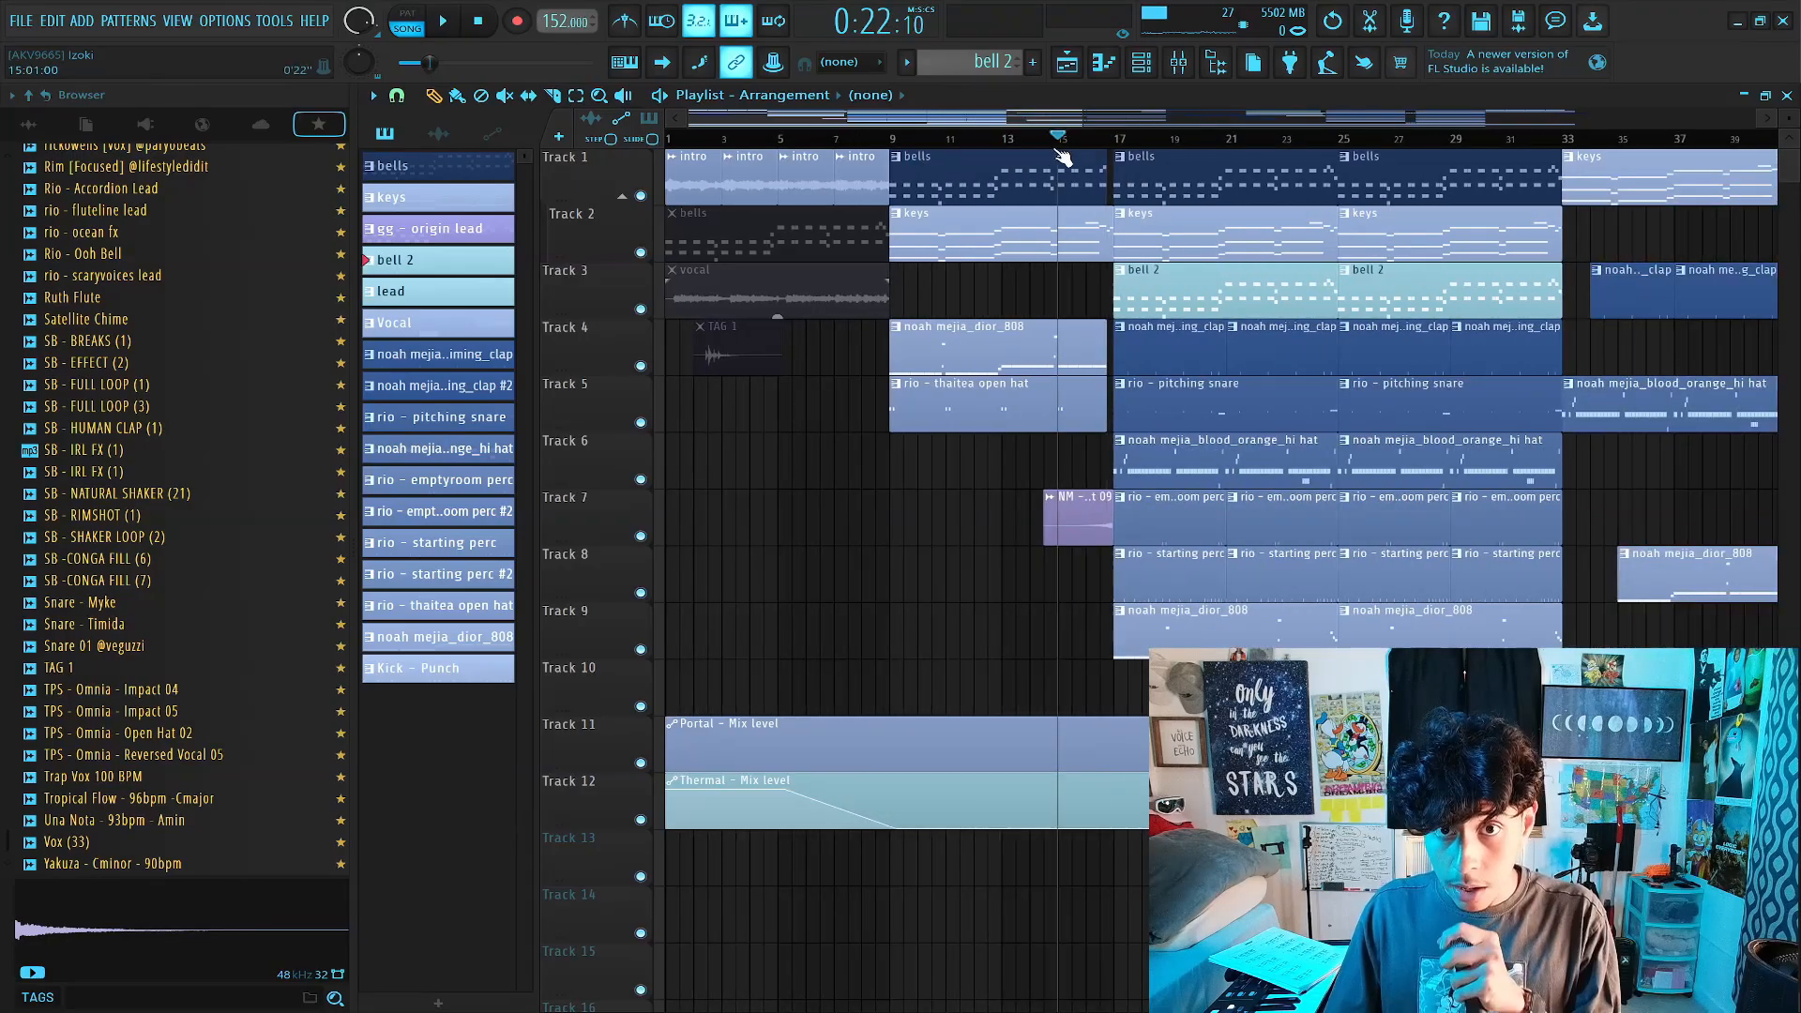
Open the bells pattern from the playlist in the piano roll and switch playback to pattern mode.
scroll(1114, 150, up, 2)
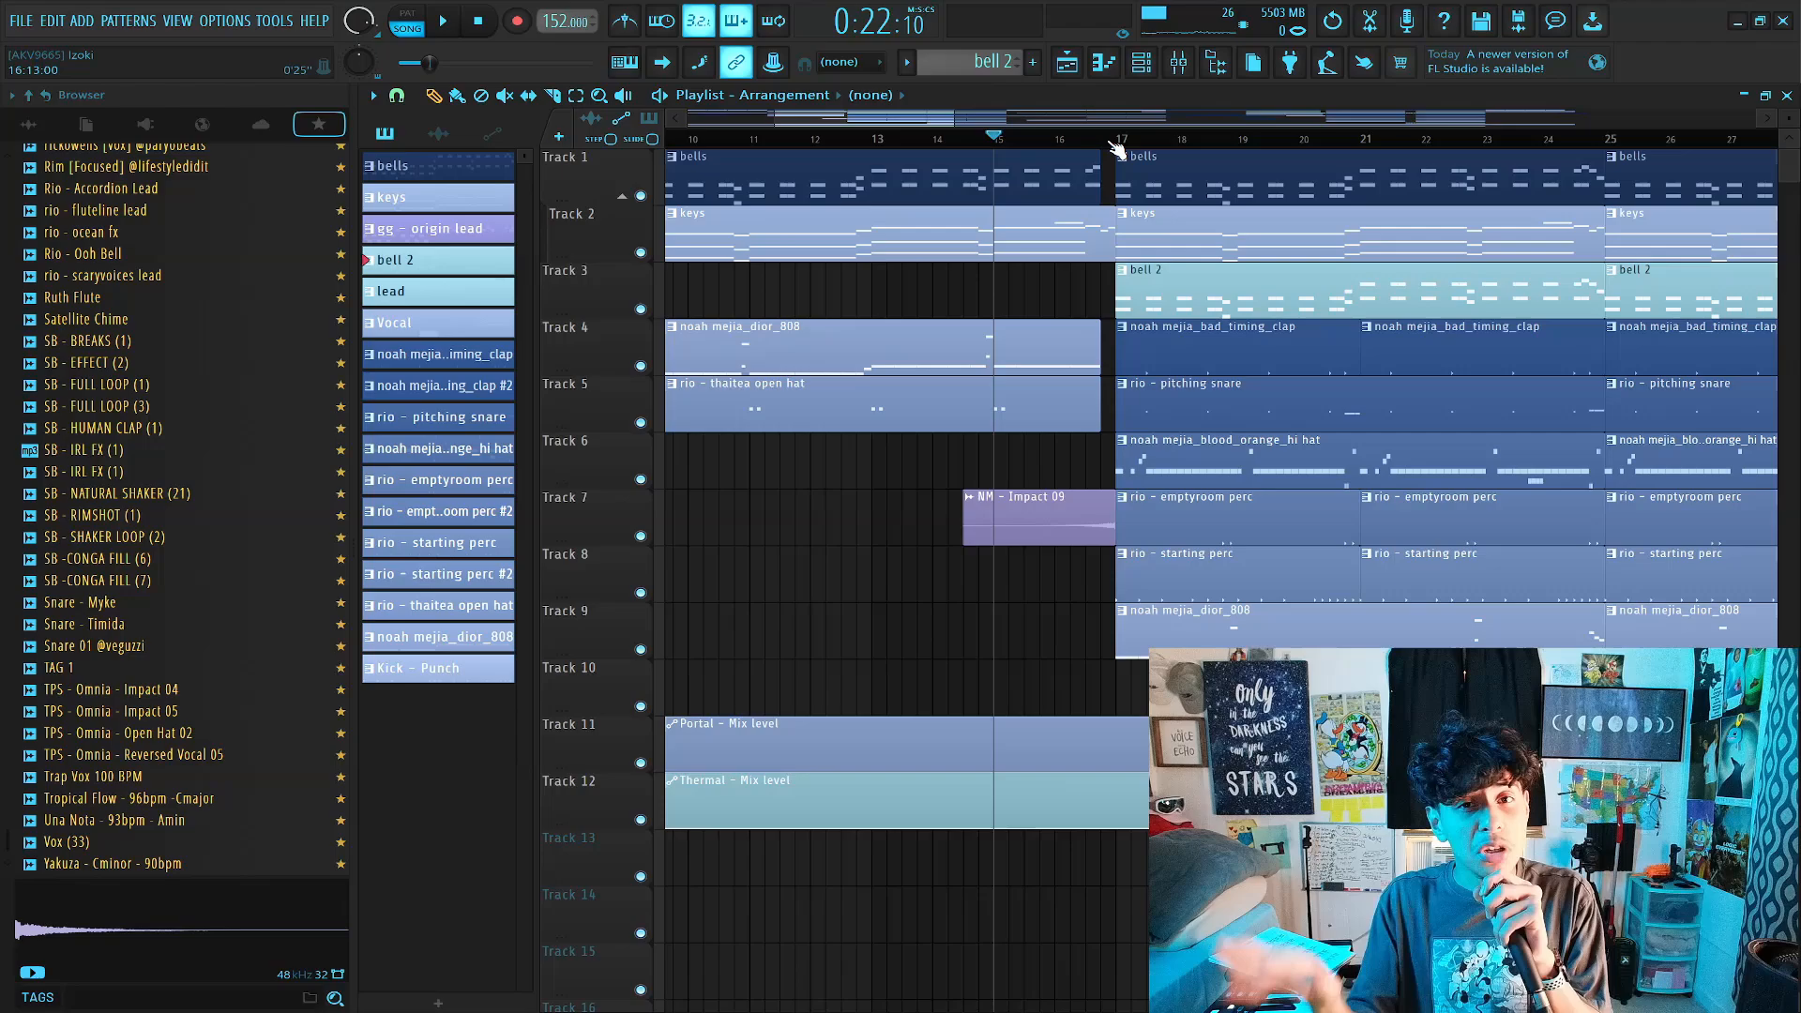
key(space)
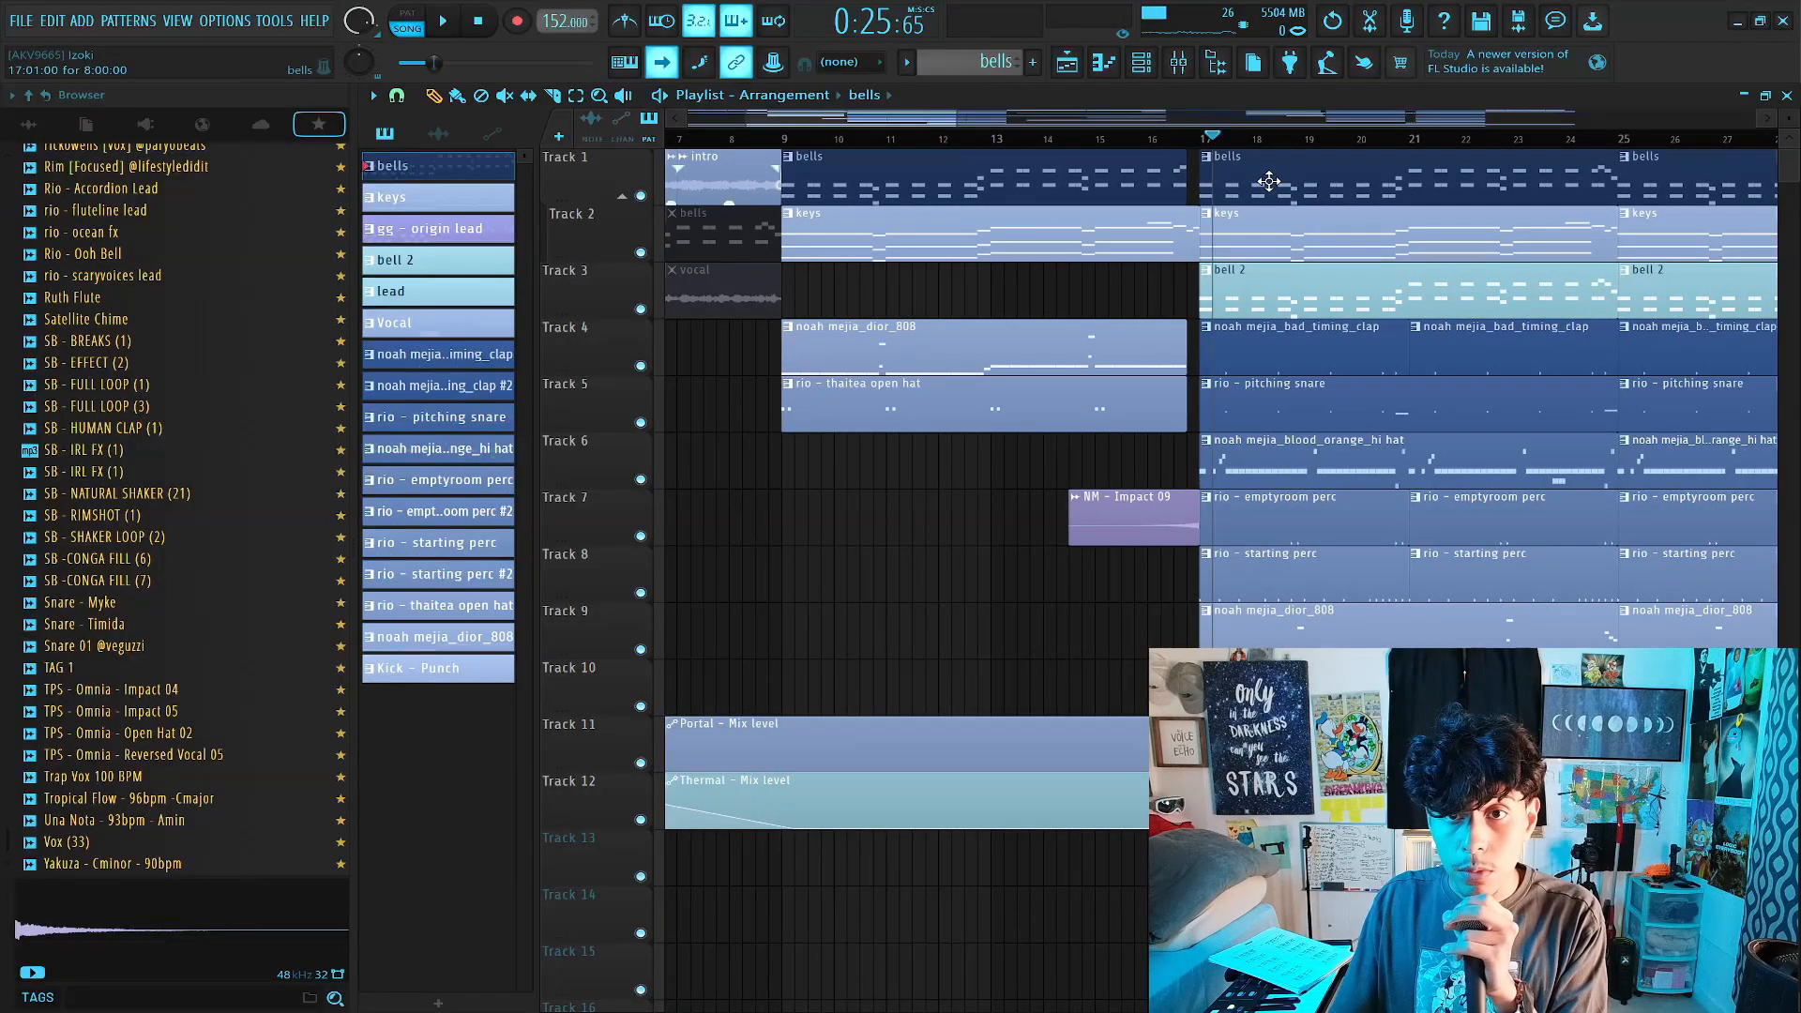
double_click(792, 156)
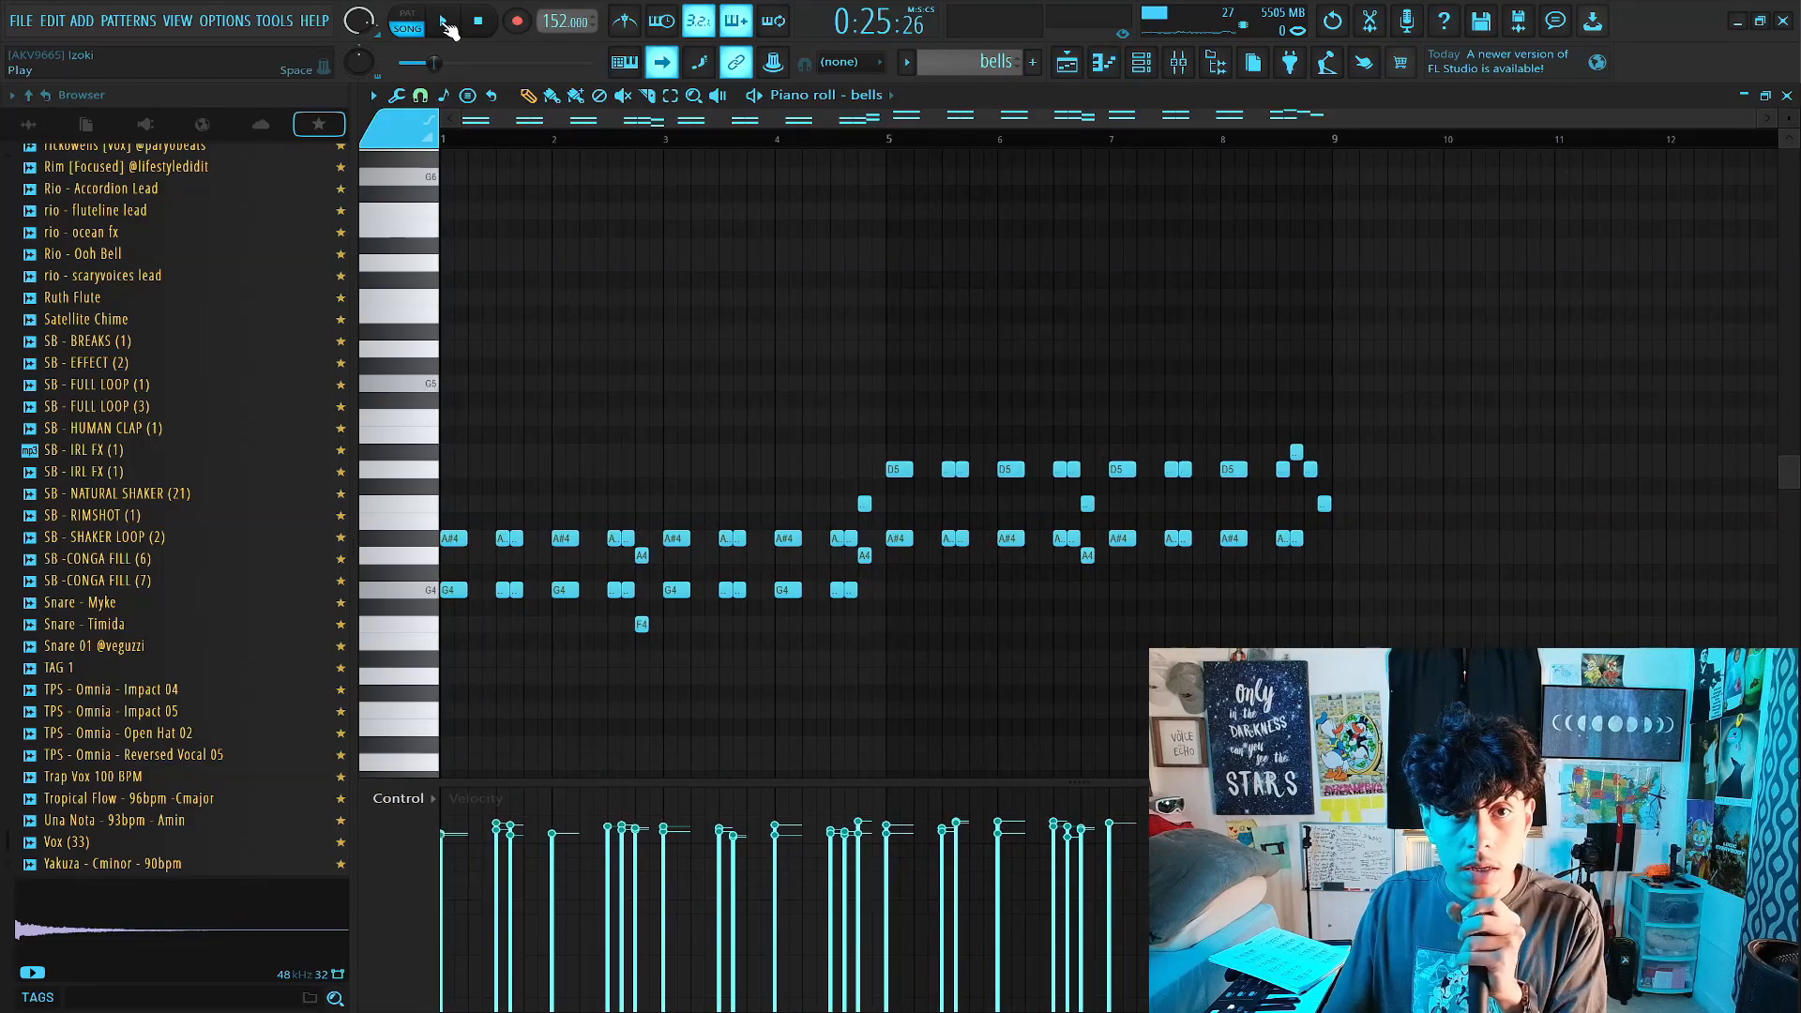
click(408, 17)
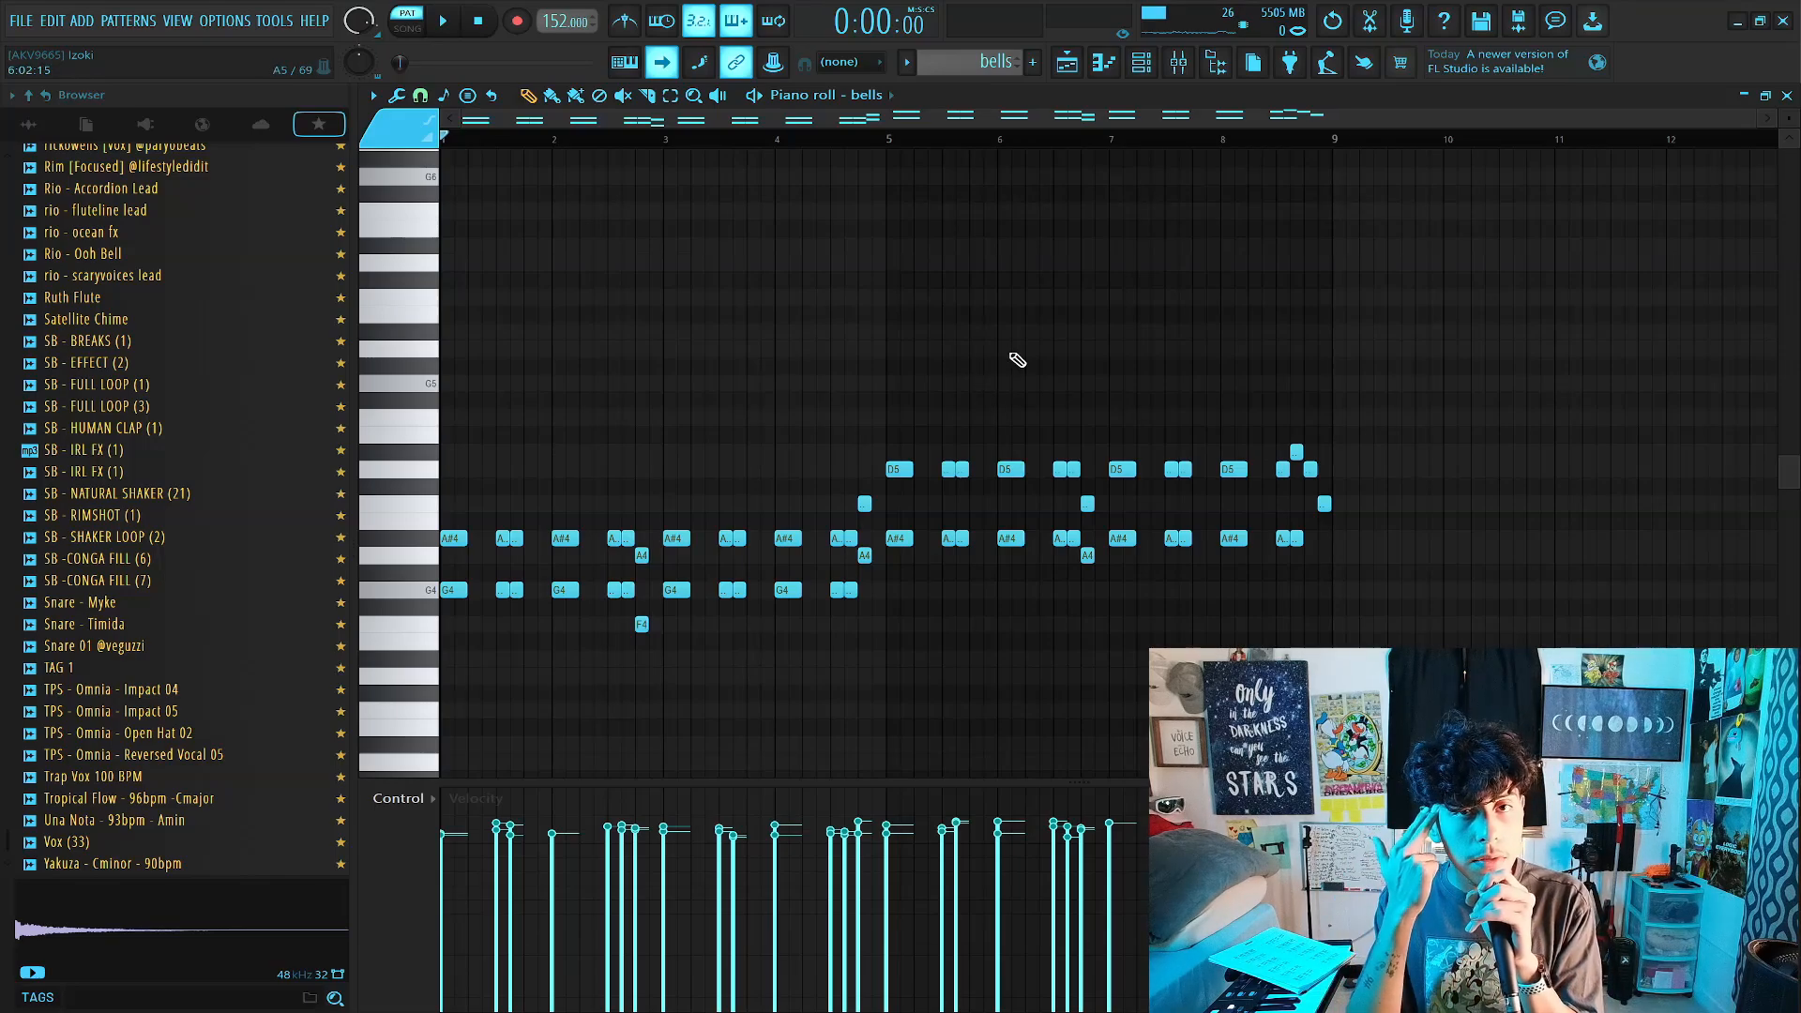
scroll(1018, 360, up, 3)
scroll(1018, 360, down, 4)
scroll(1049, 385, up, 1)
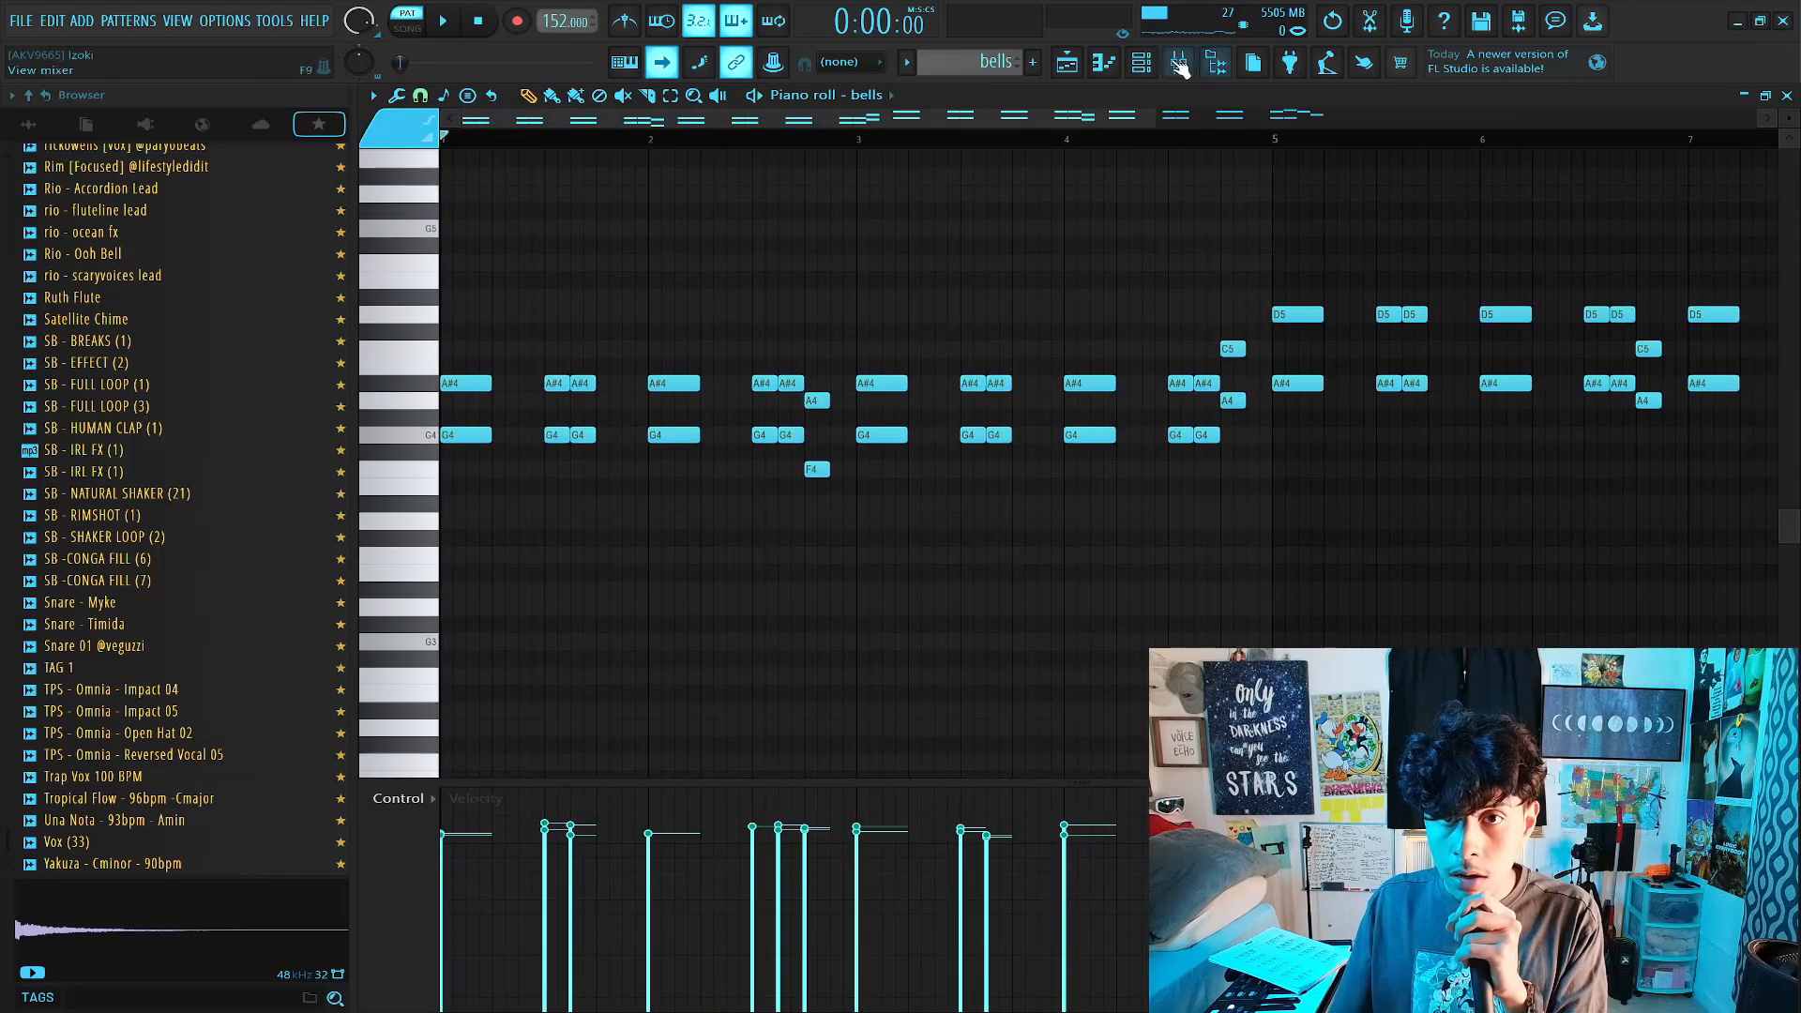
Open the bells channel's BA-1 instrument and examine its Bel Return of Isabell preset.
click(1146, 63)
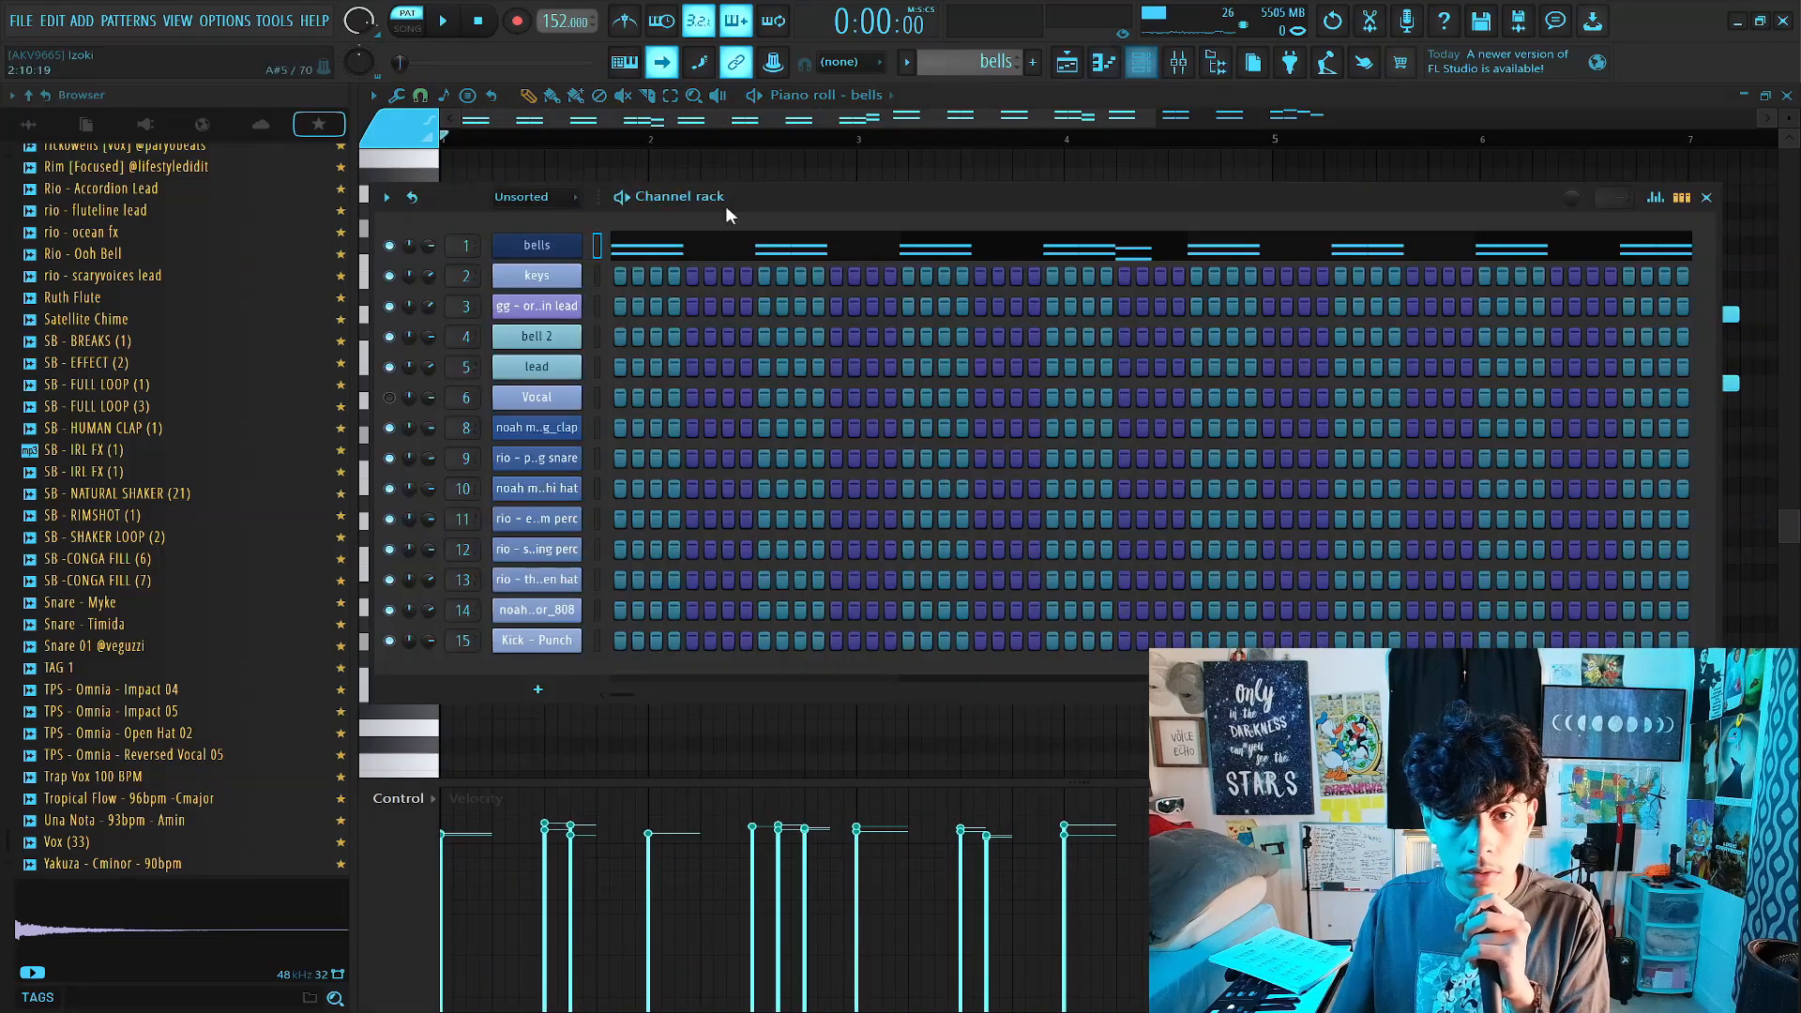
click(518, 242)
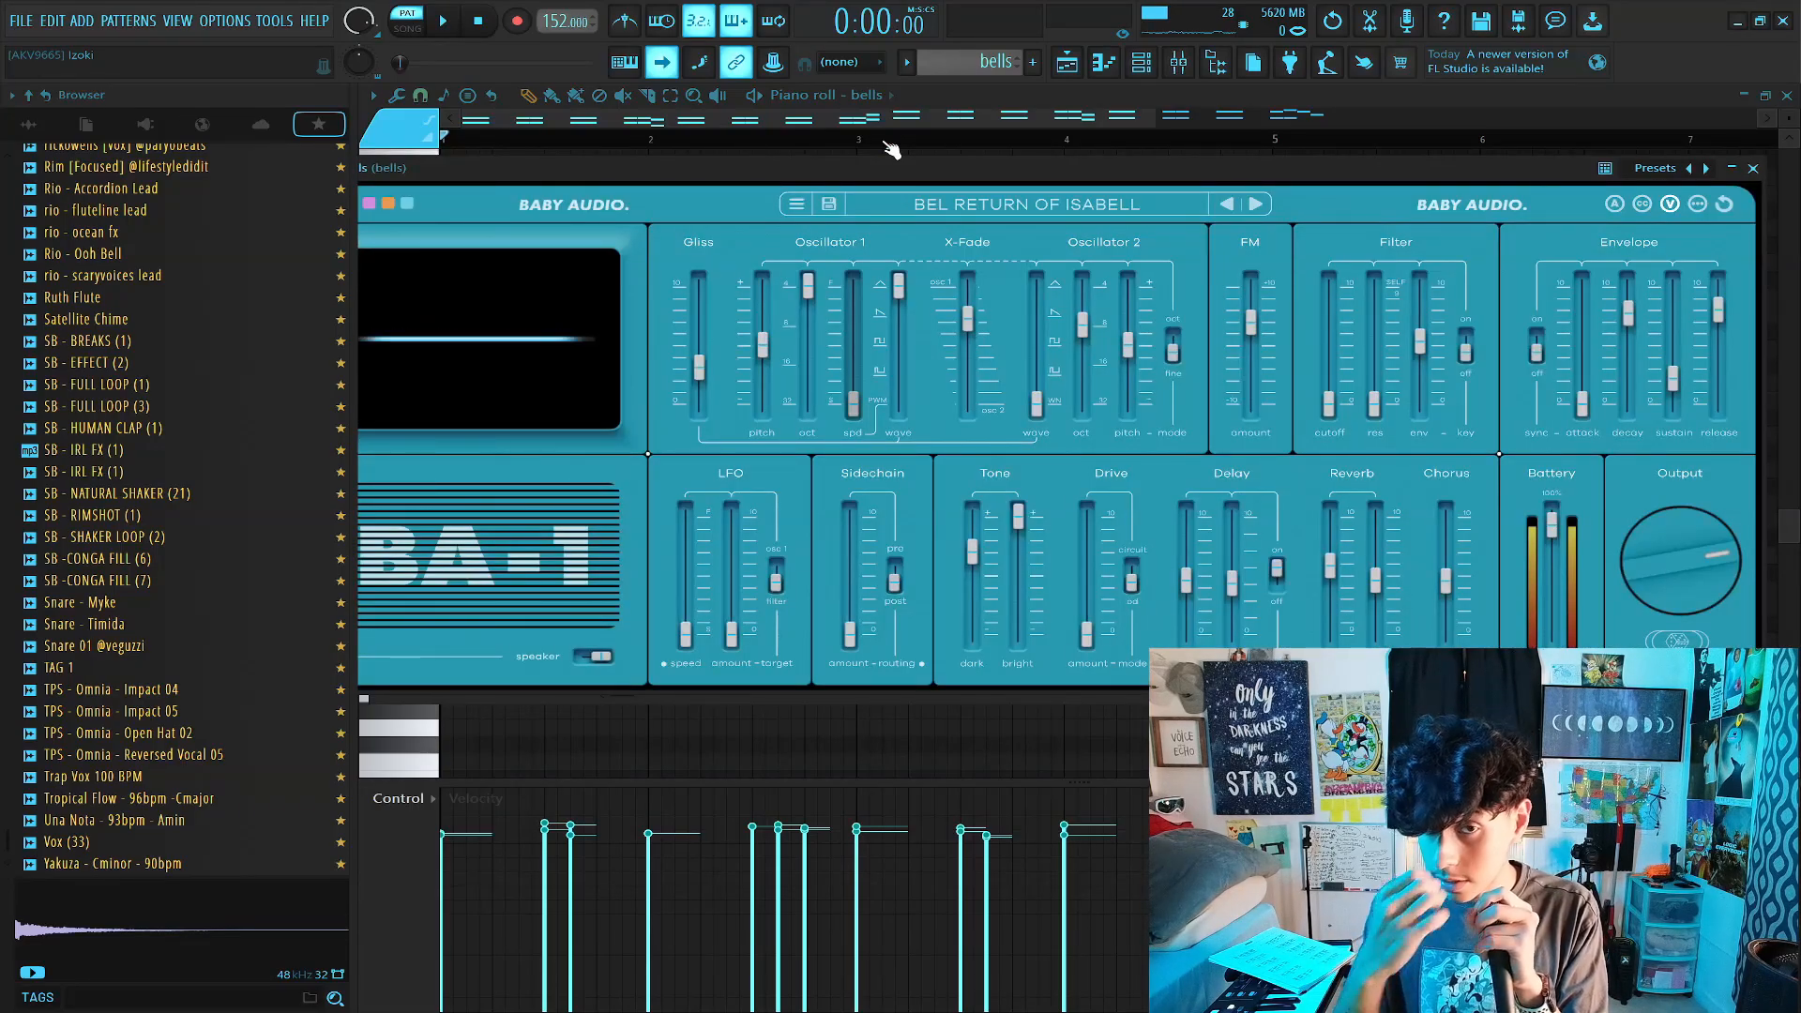
drag(713, 169, 747, 243)
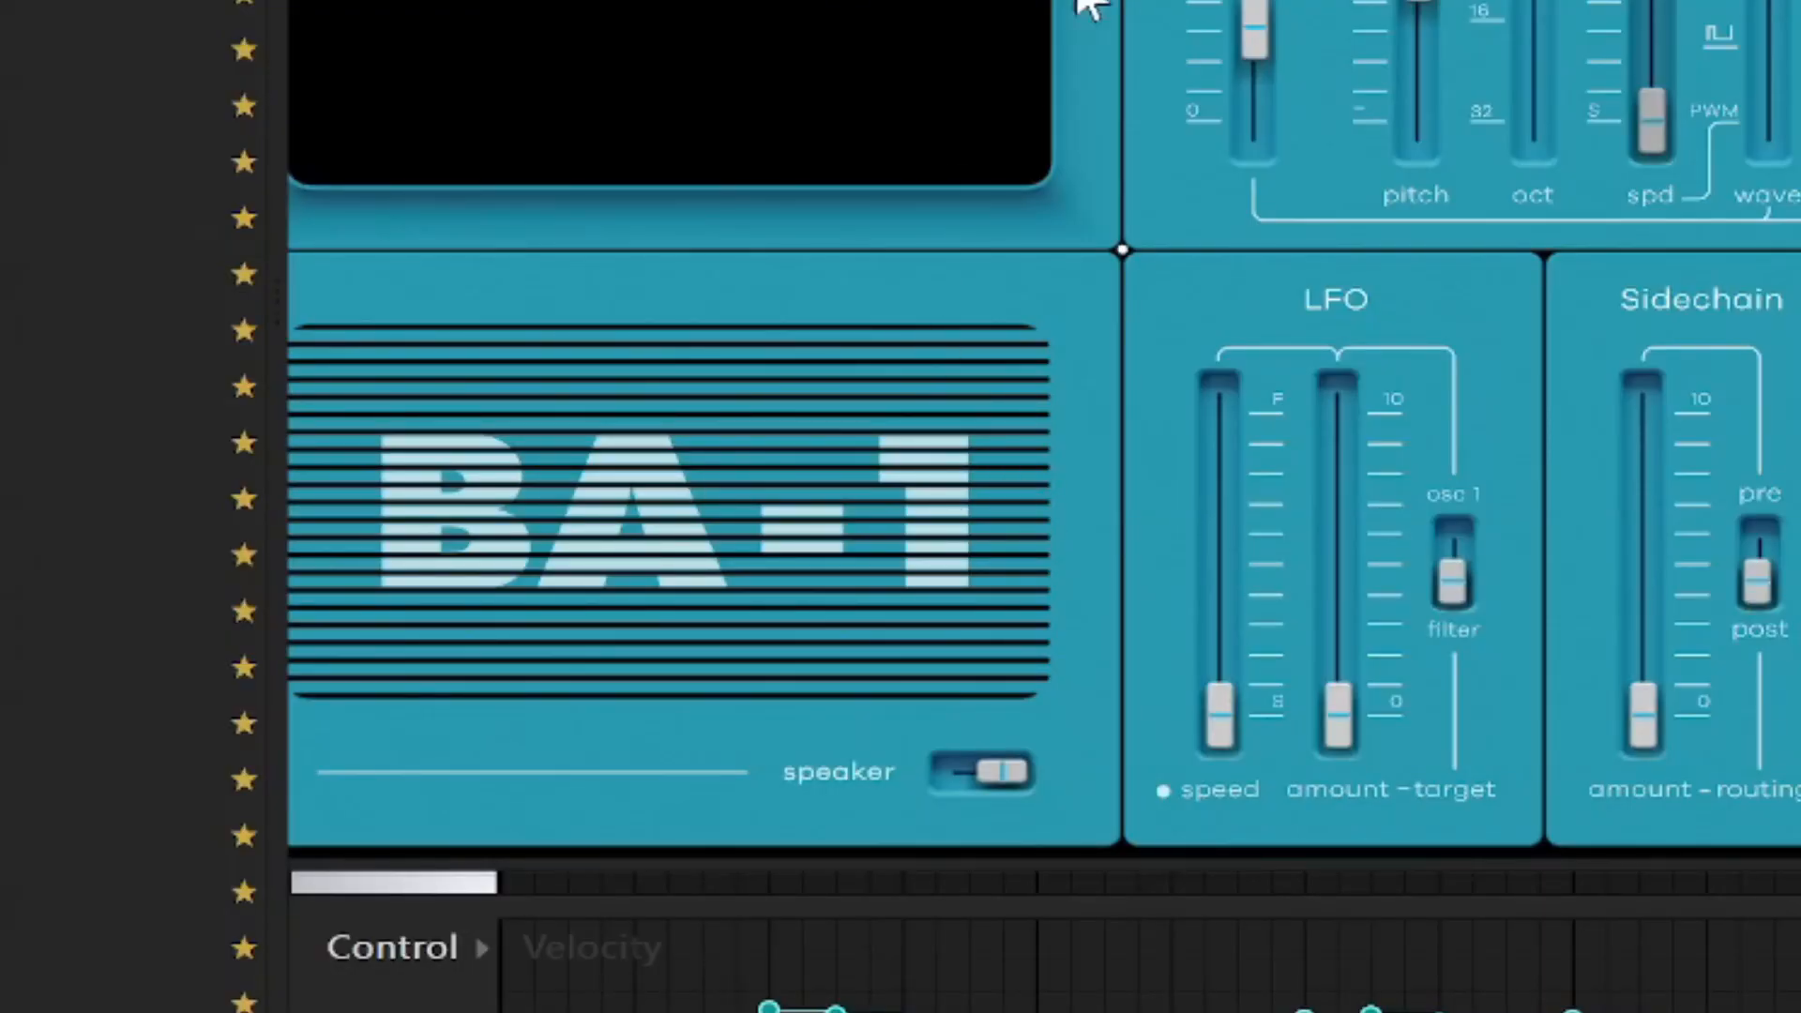
mouse_move(832, 248)
mouse_down()
mouse_move(847, 230)
mouse_move(796, 232)
mouse_move(842, 233)
mouse_move(846, 216)
mouse_up()
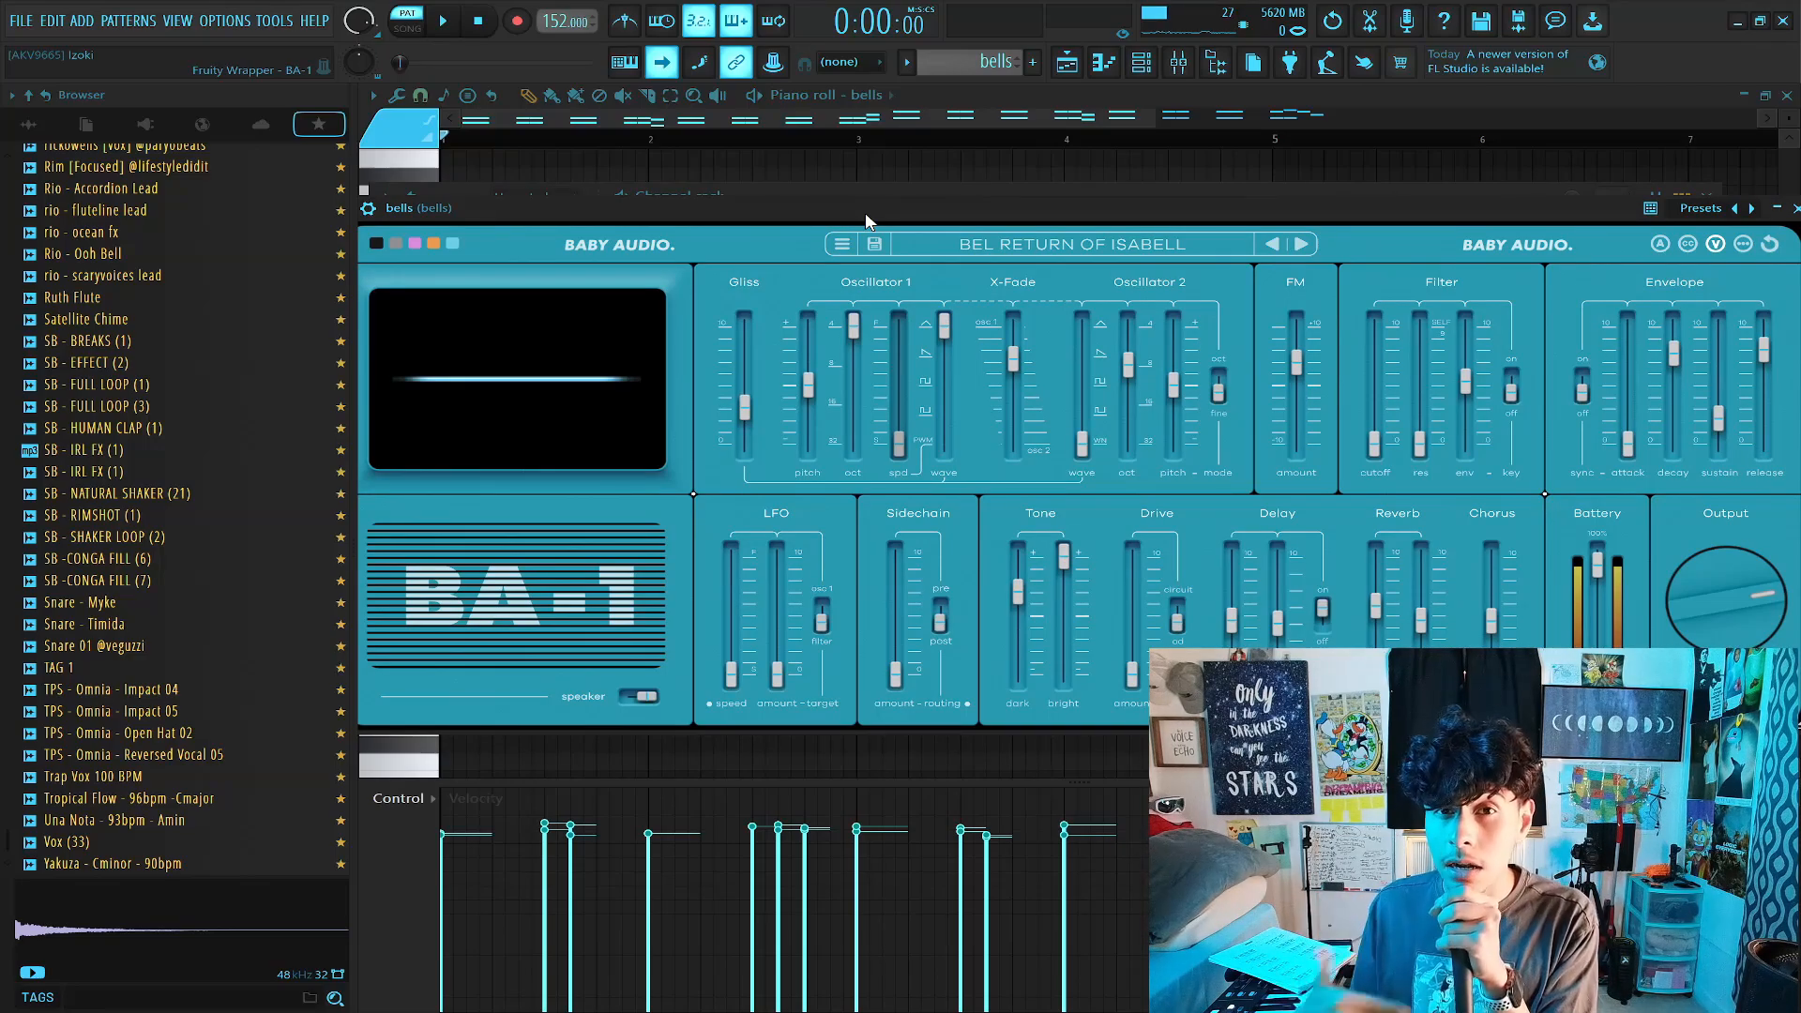
Return to the bells notes in the piano roll and play the melody from the start.
key(F7)
scroll(897, 122, down, 2)
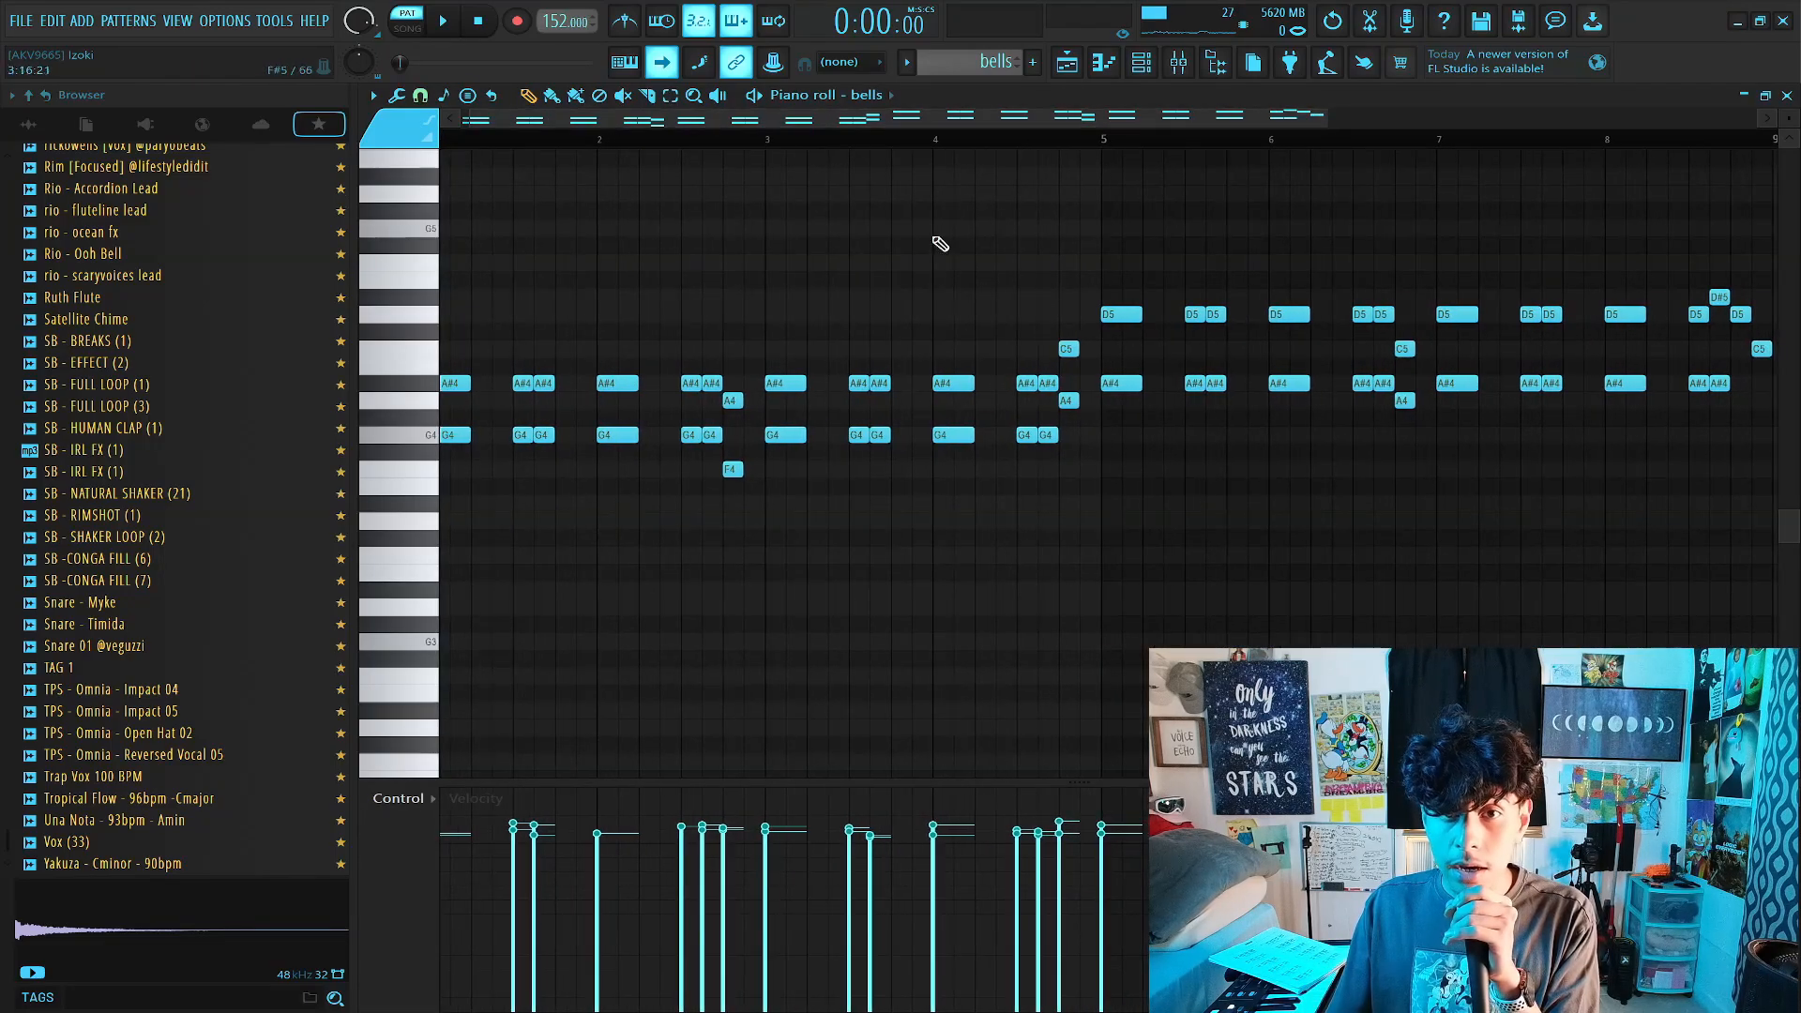
key(space)
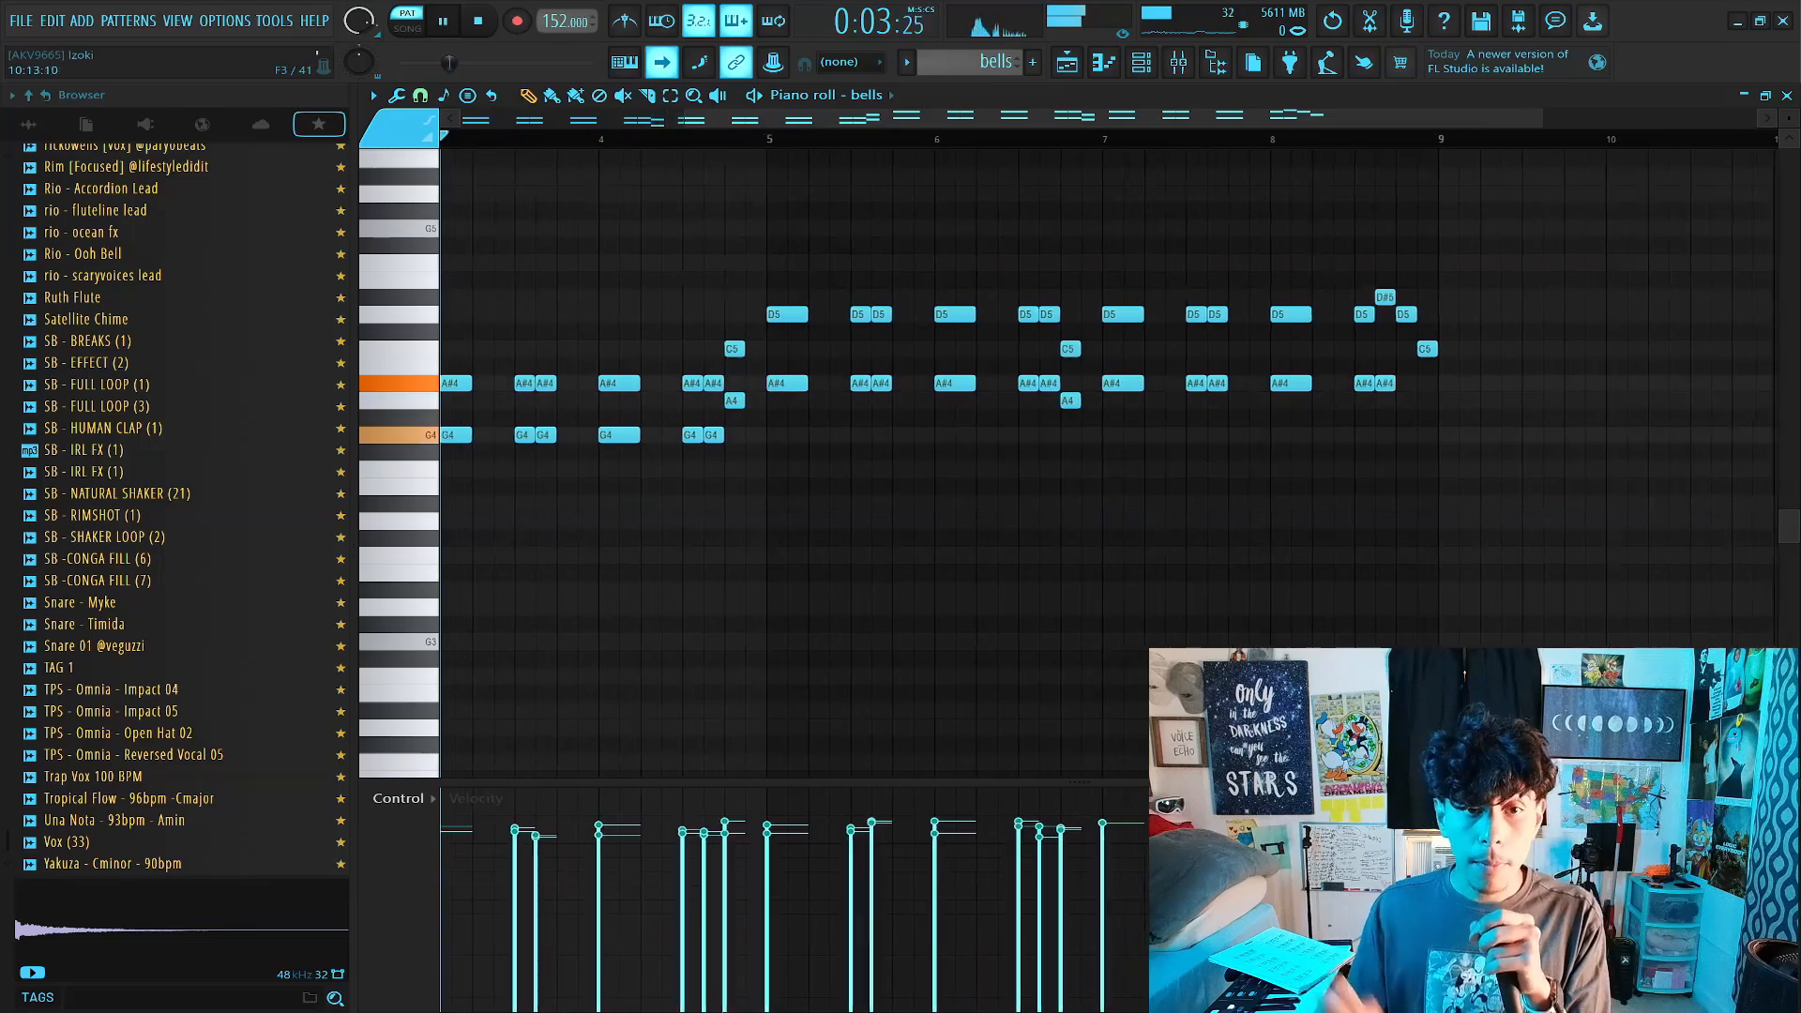
key(space)
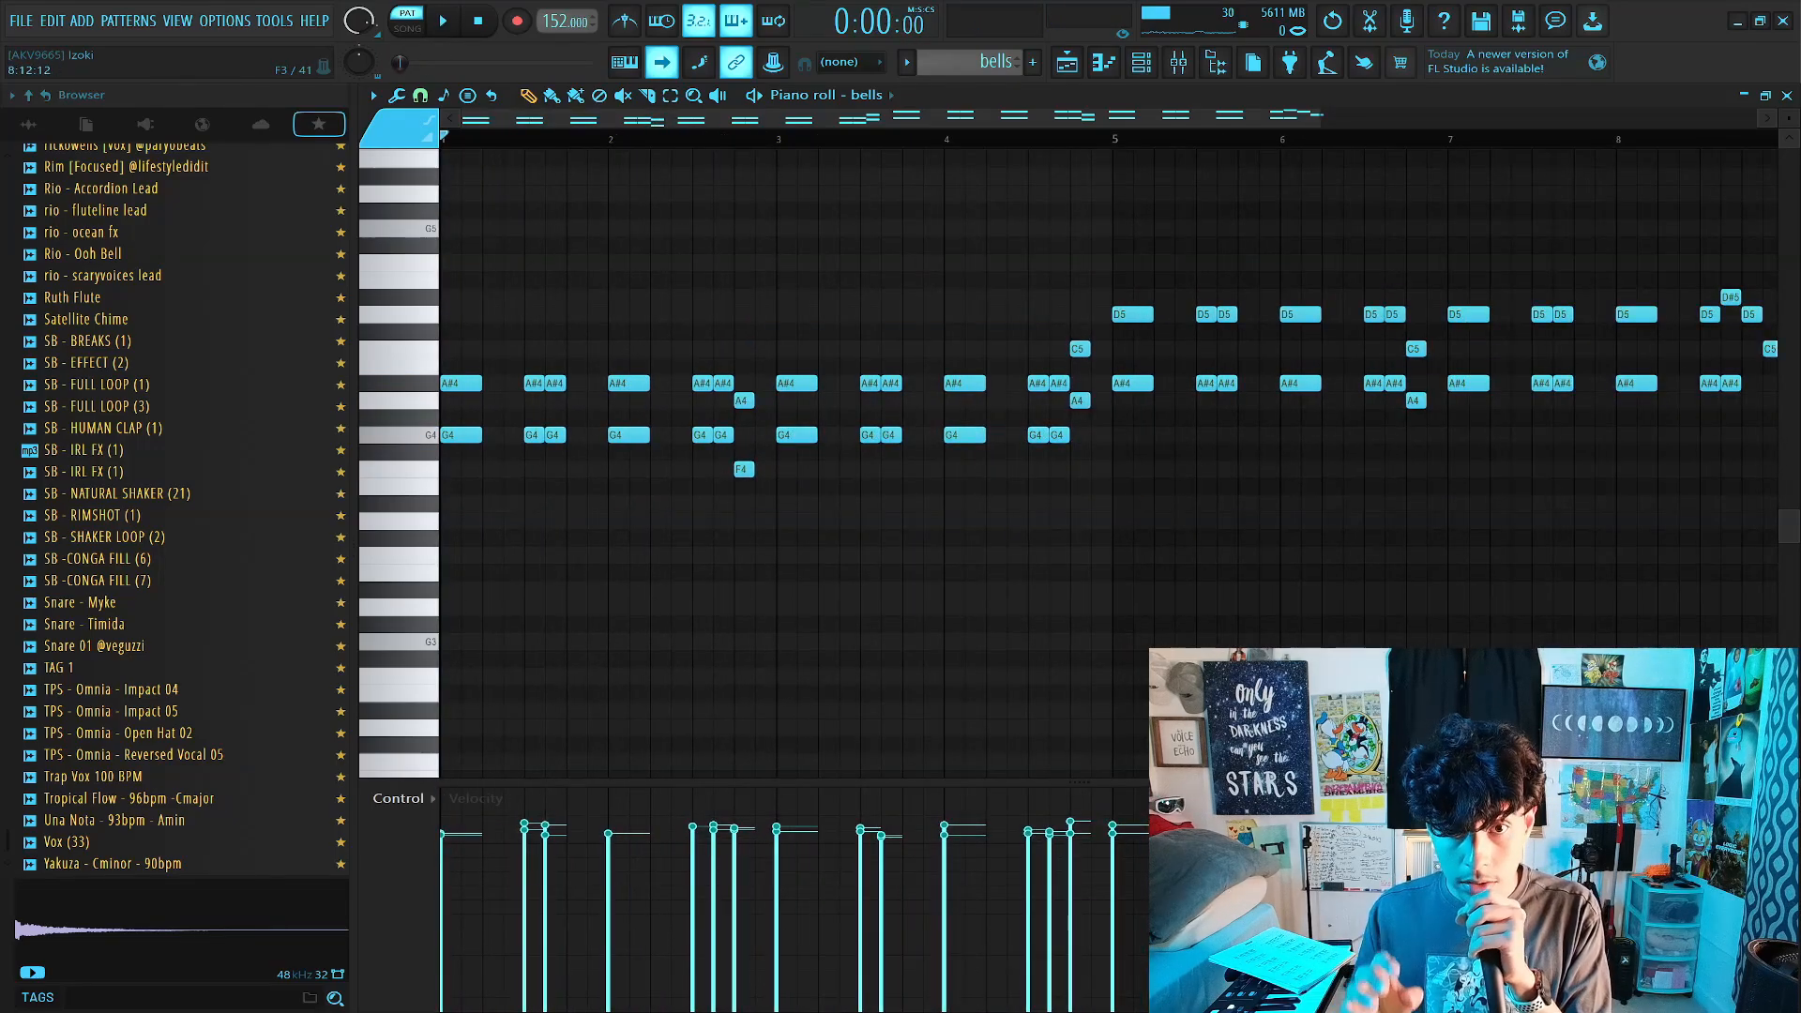
Mark the first four bars of the bells melody and play the second half from bar 5.
scroll(466, 146, down, 2)
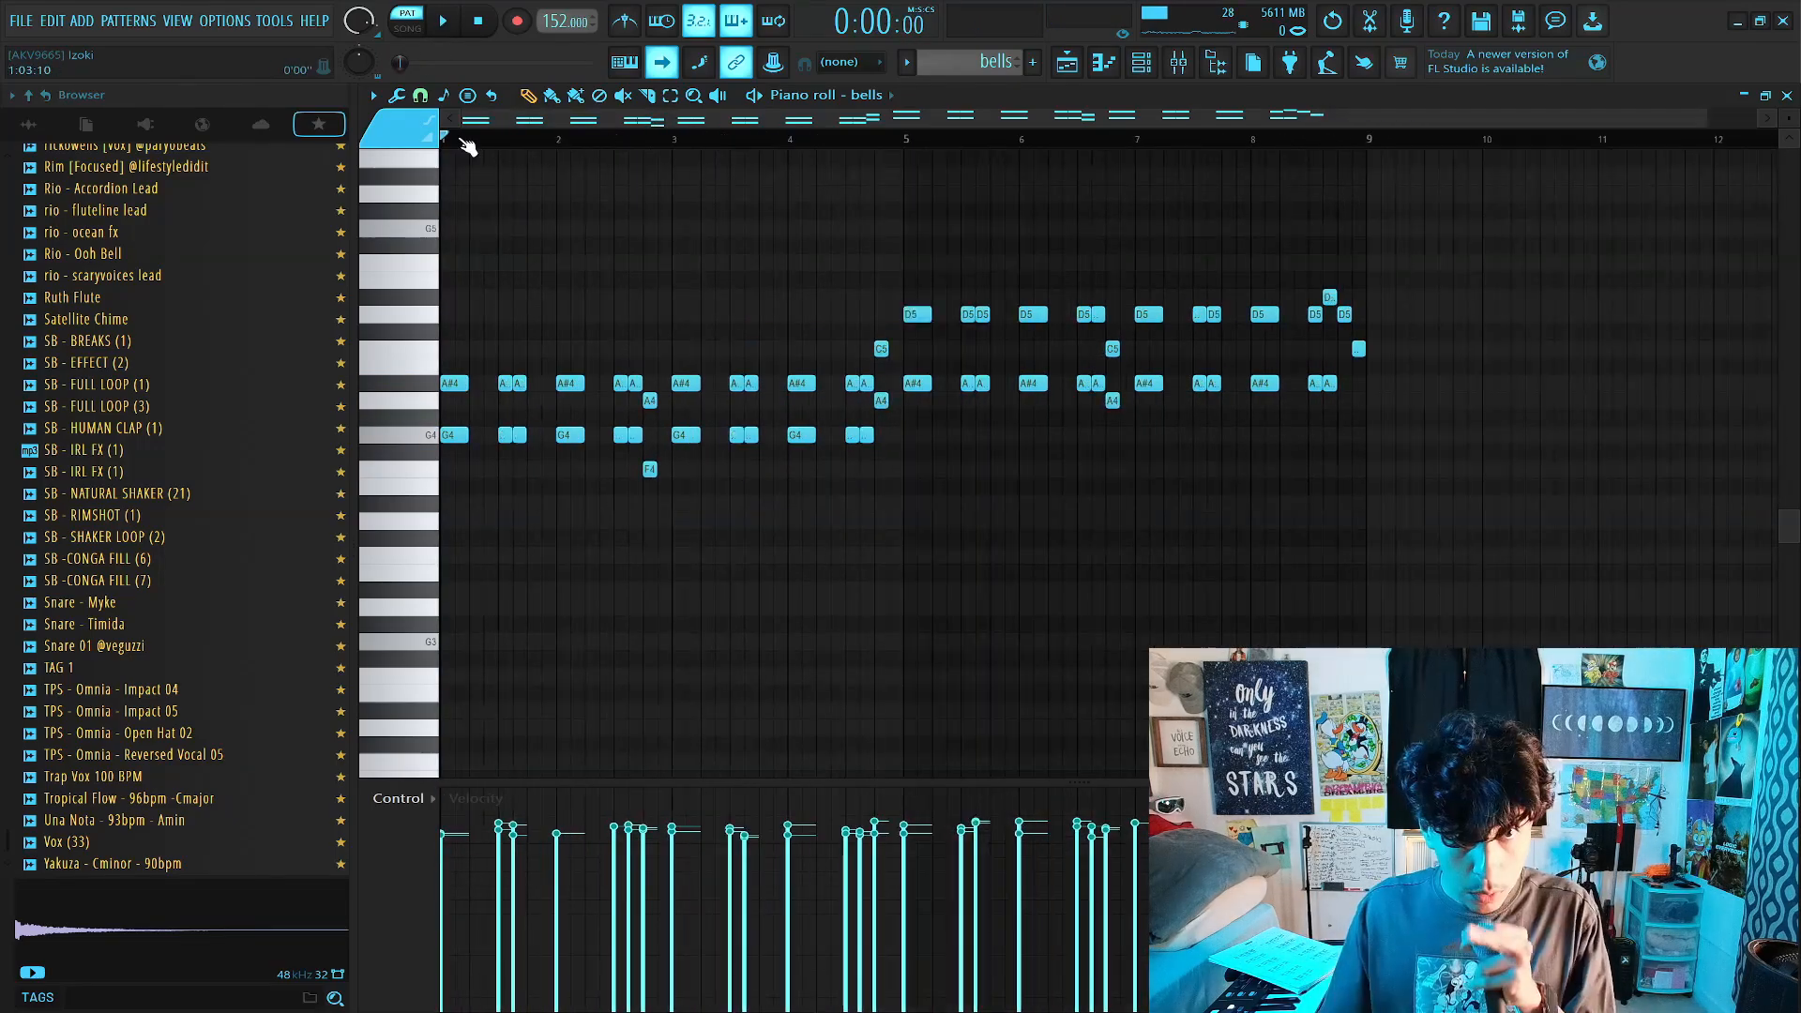
drag(907, 140, 466, 228)
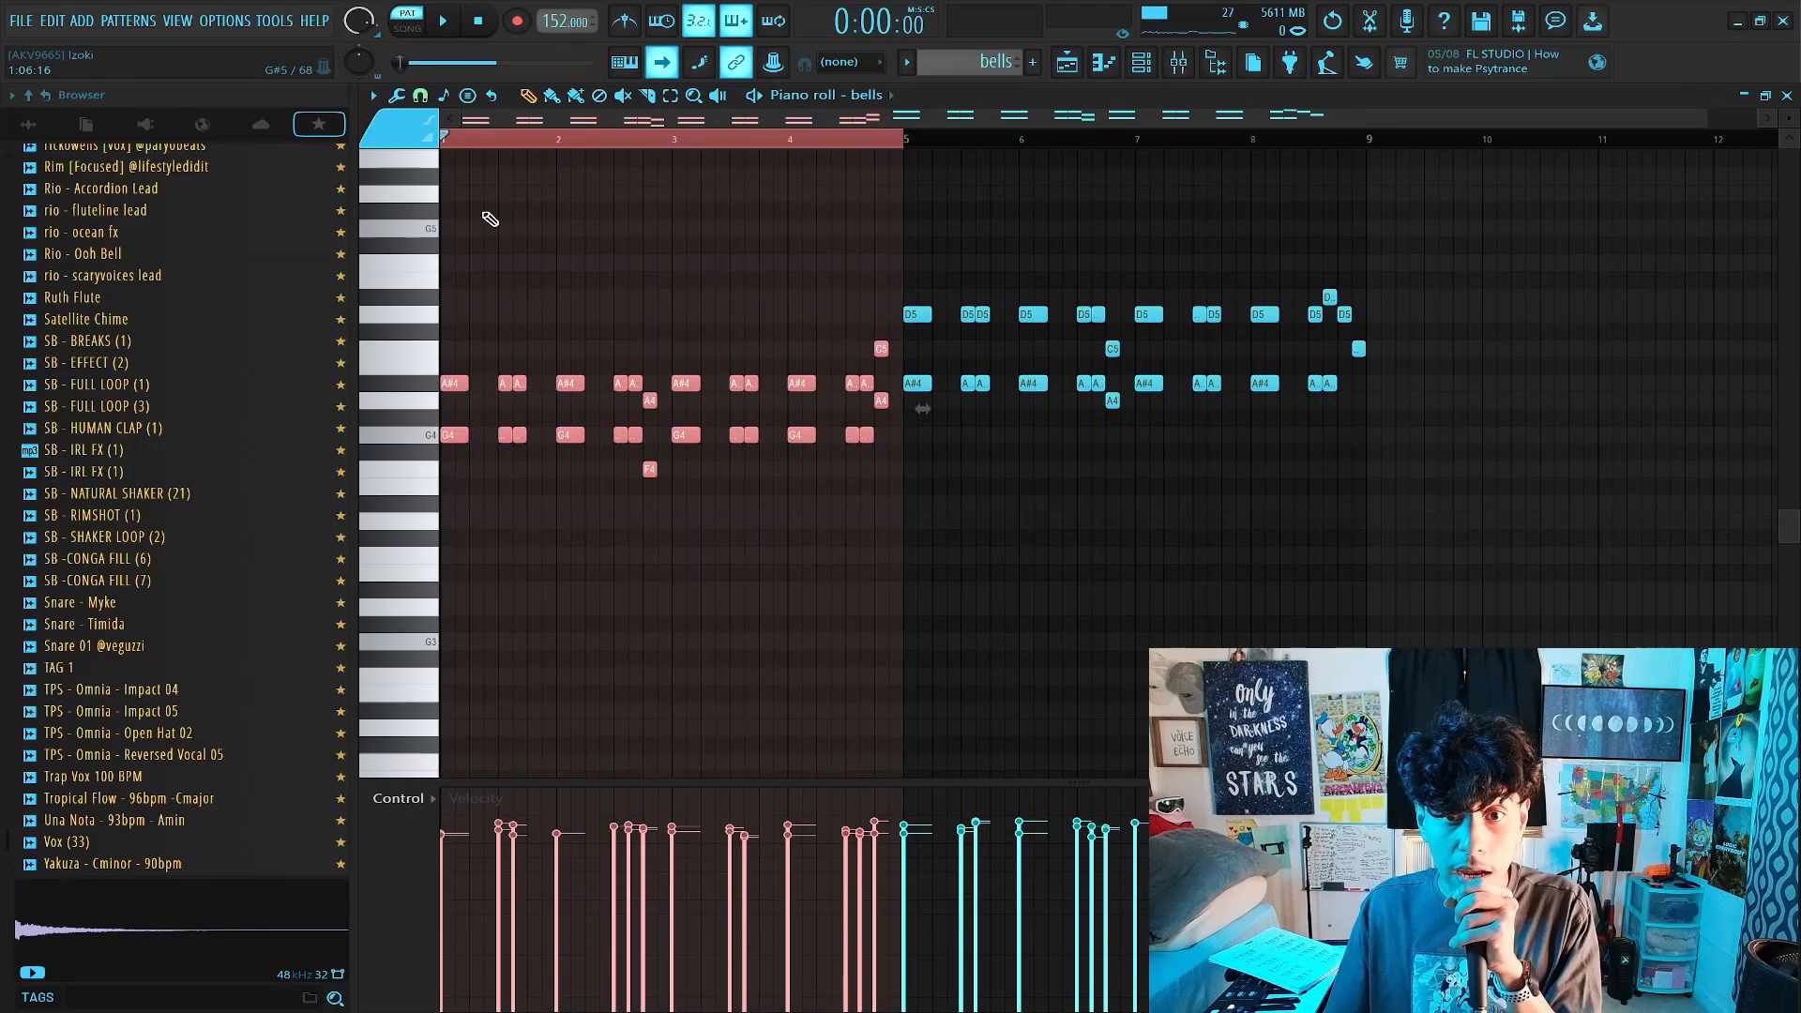
click(907, 140)
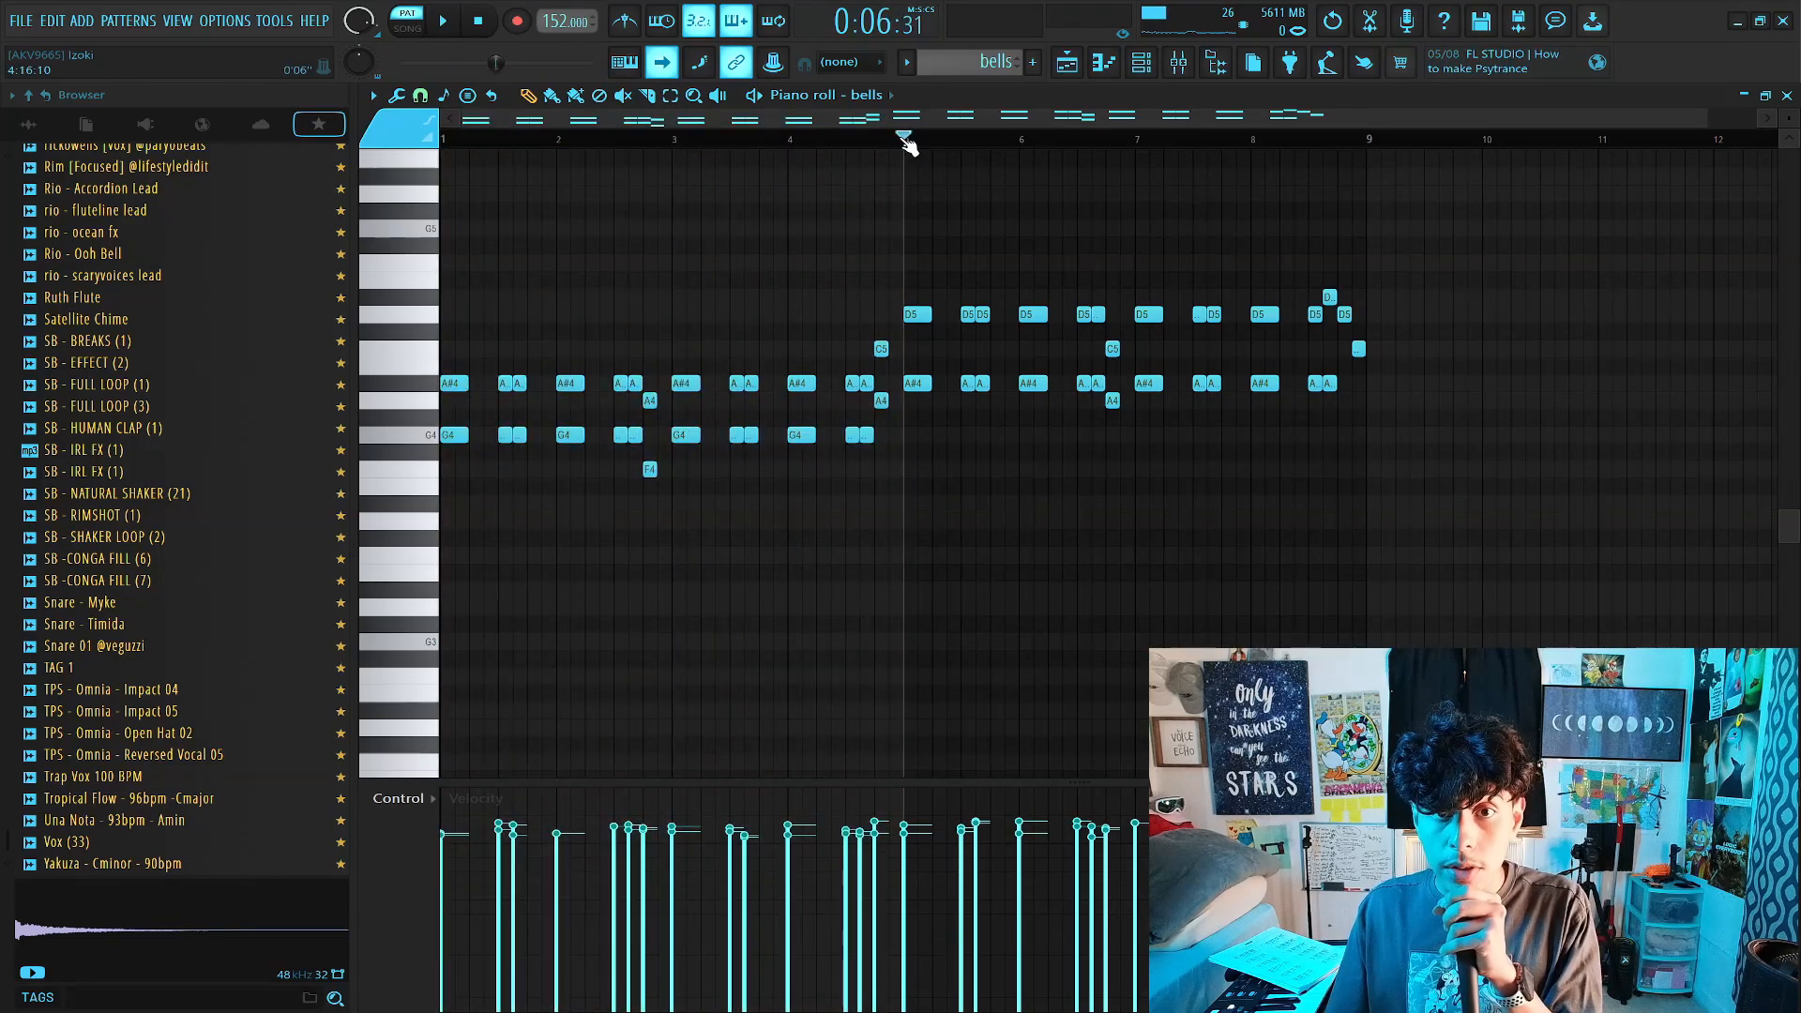
key(space)
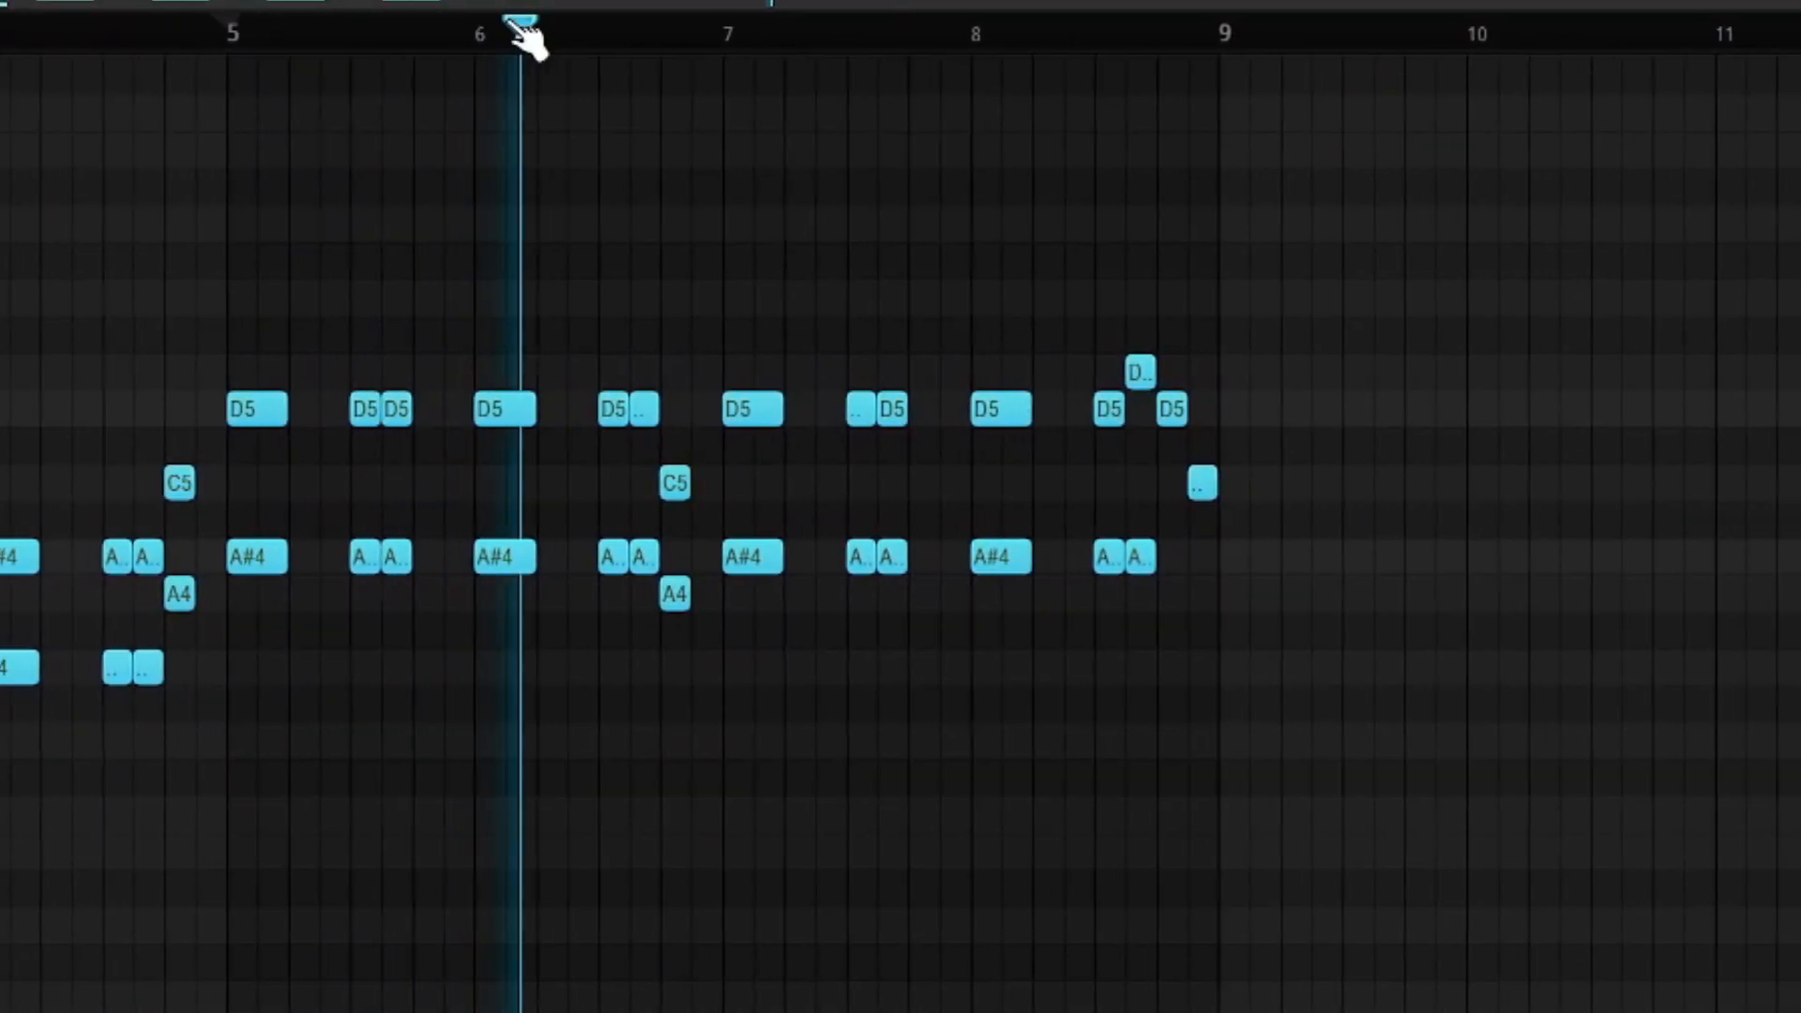
key(space)
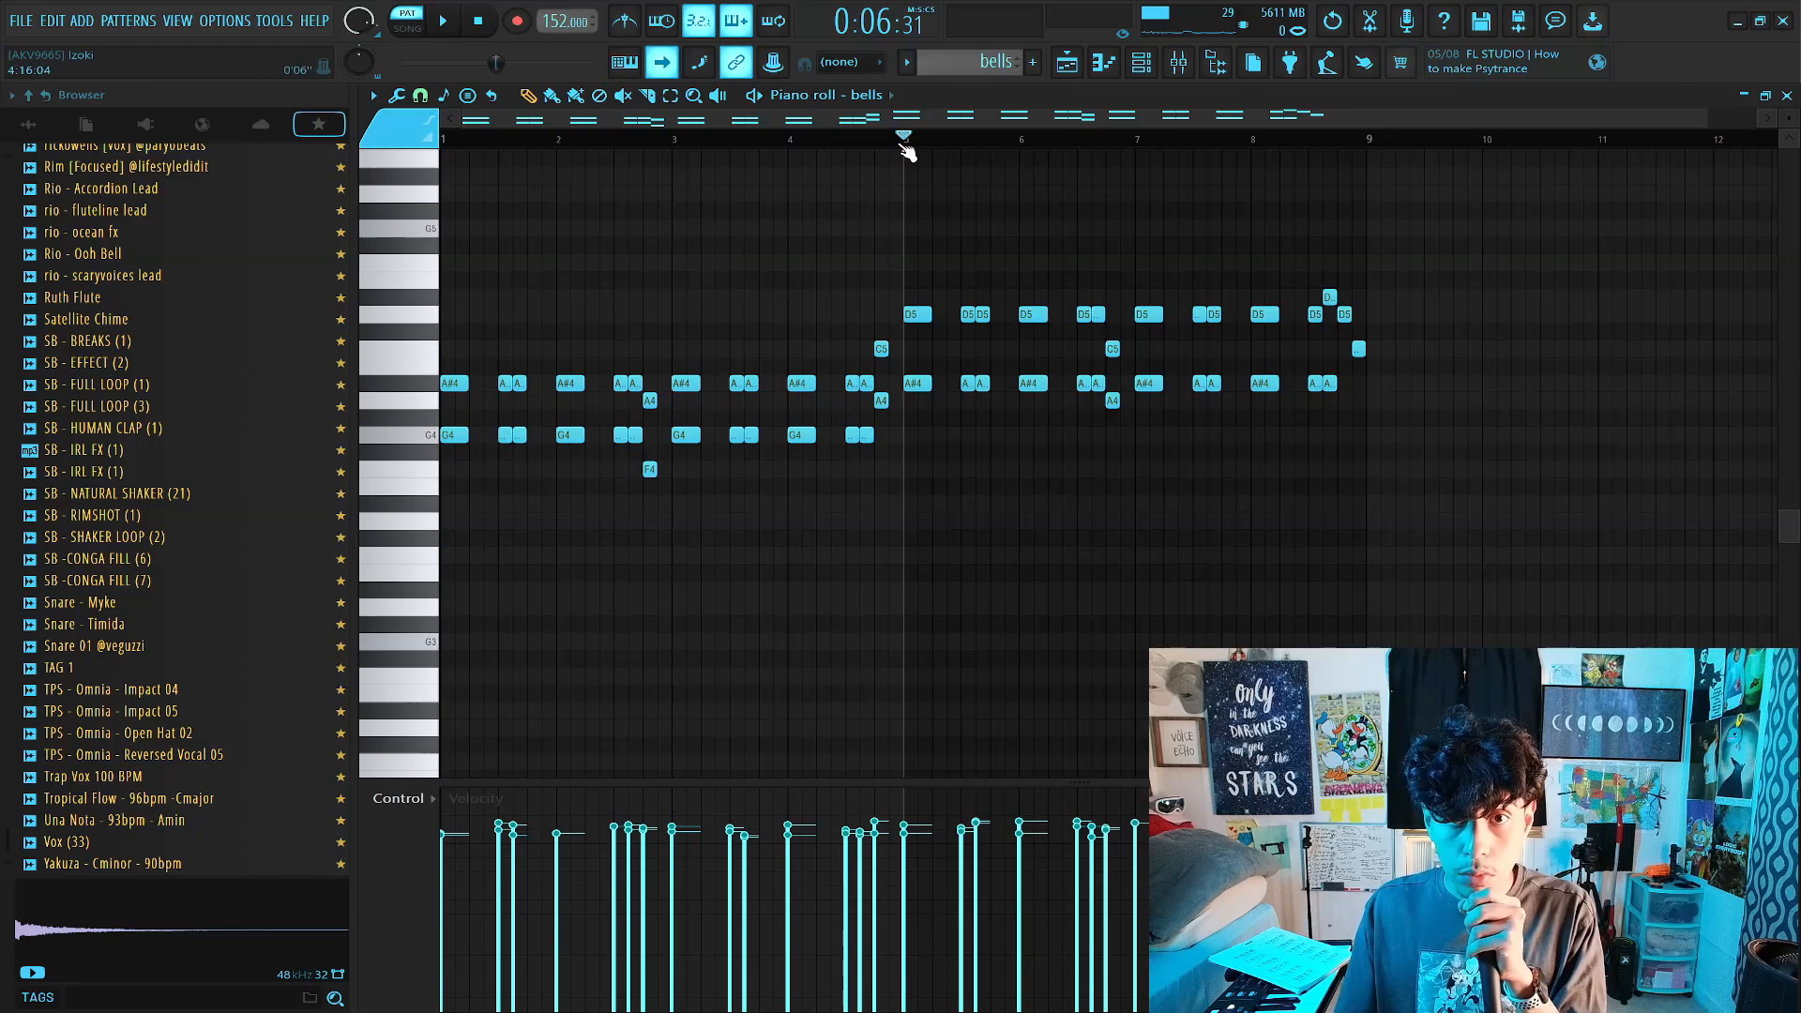
Mark bars 5 to 8 of the bells melody and audition the D#5 note in bar 8.
drag(904, 142, 1367, 141)
click(1310, 139)
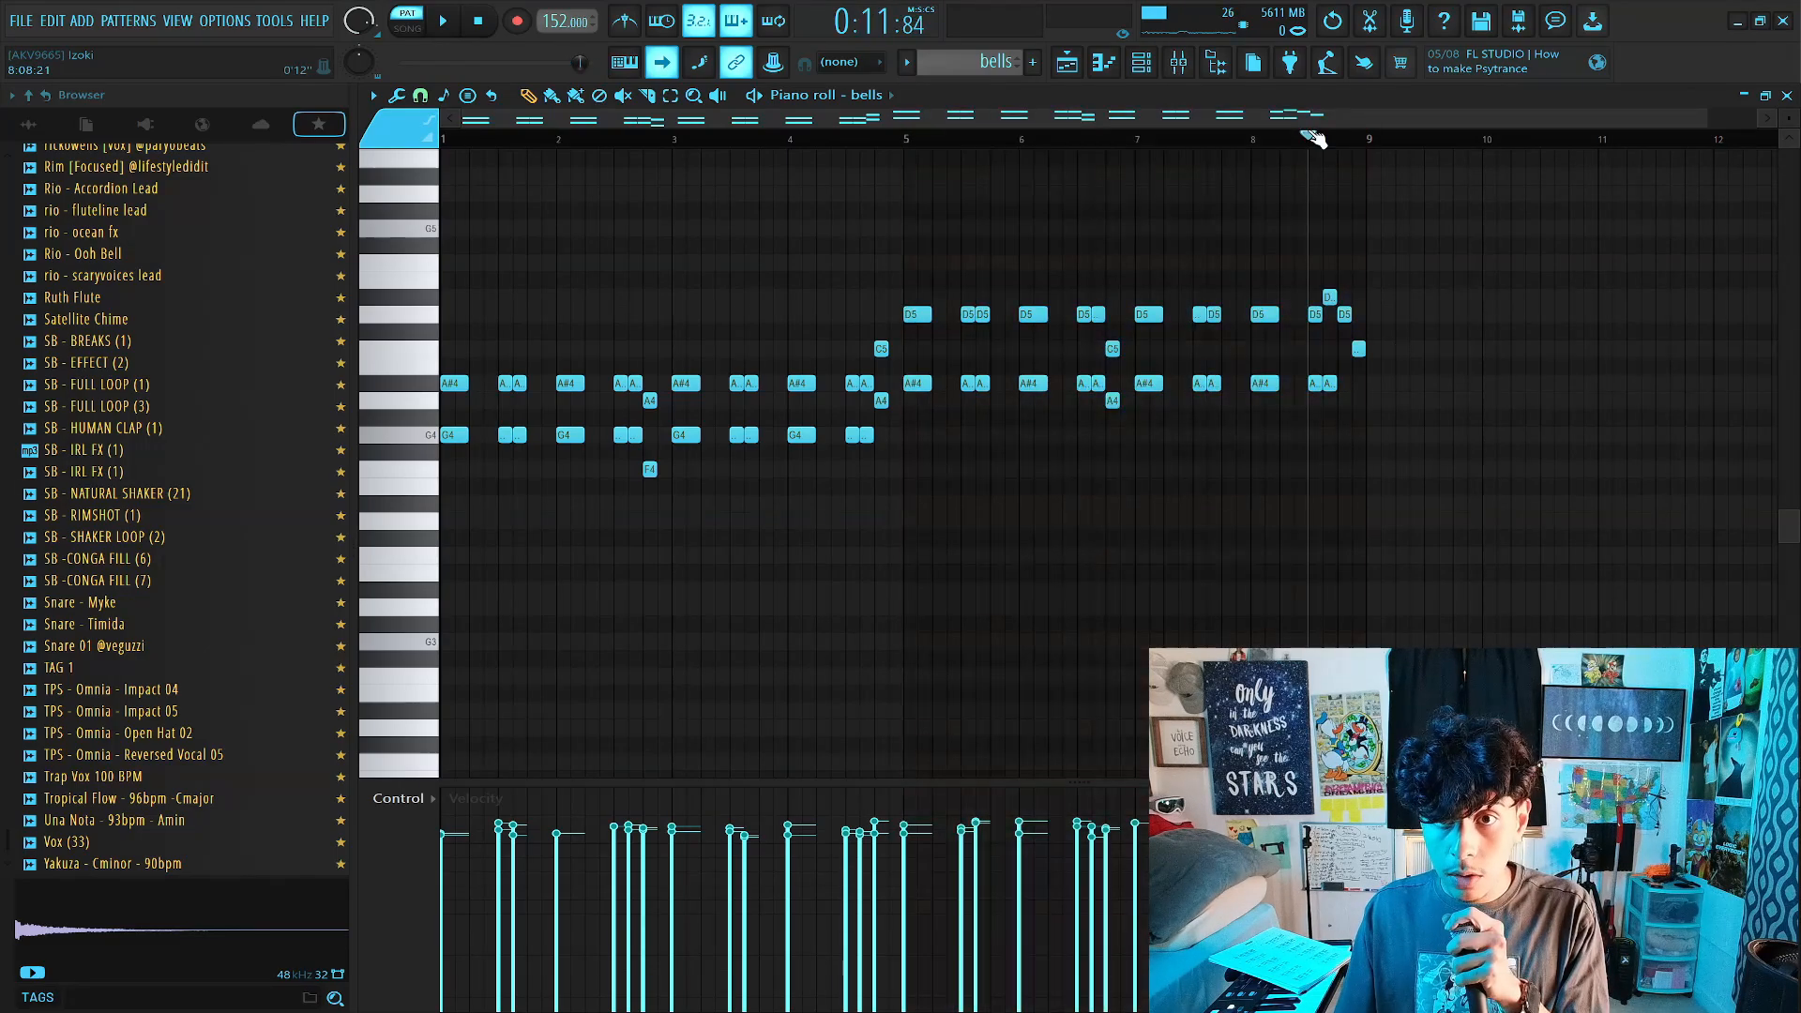
scroll(1290, 141, up, 2)
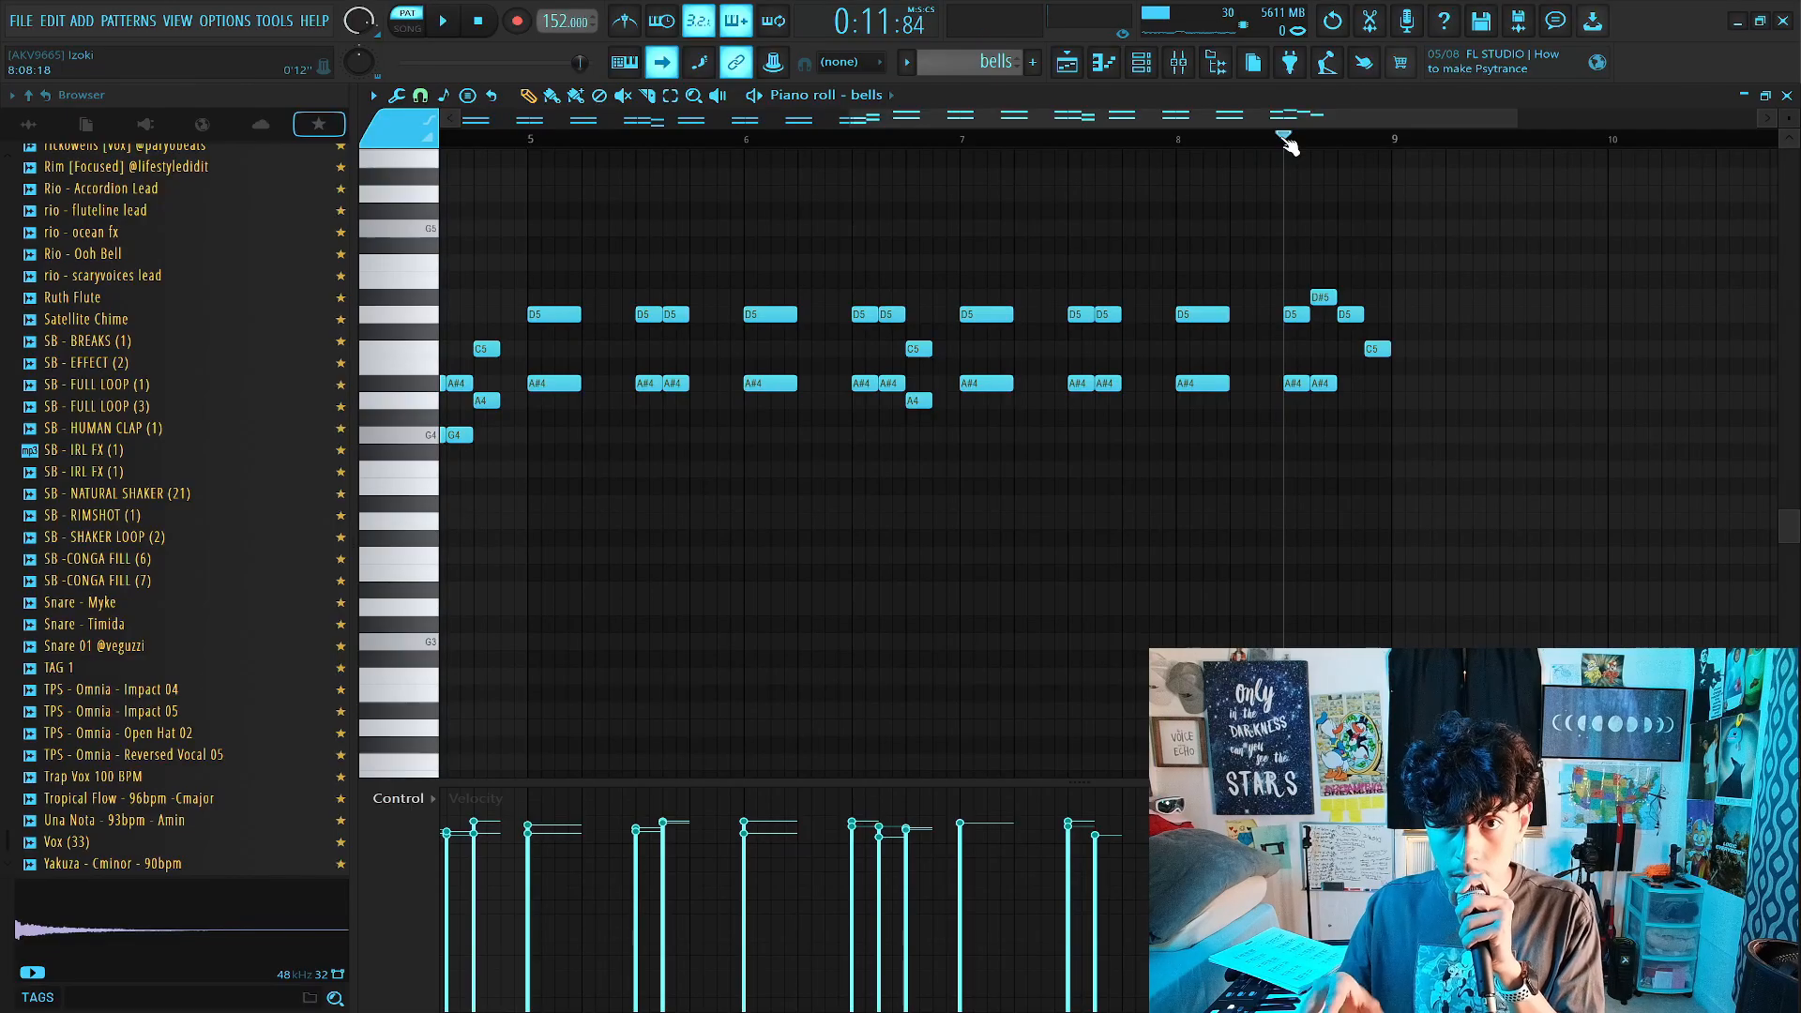
click(1324, 298)
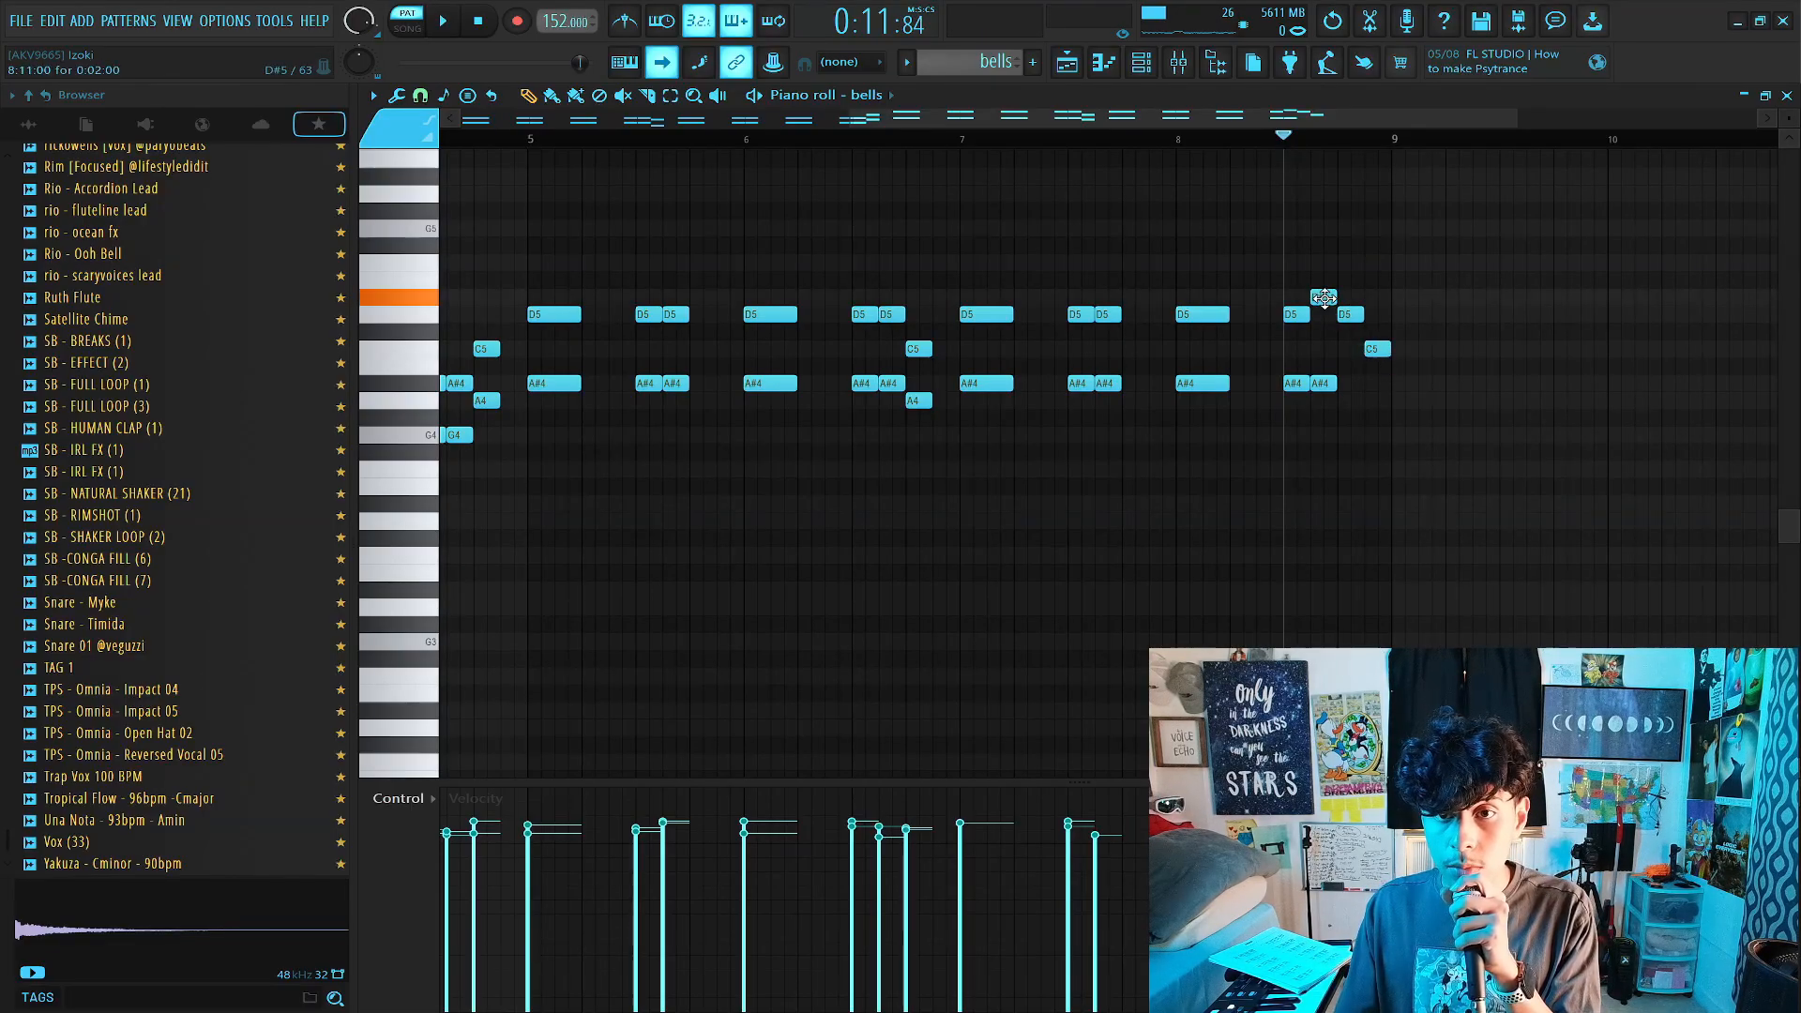
click(1323, 296)
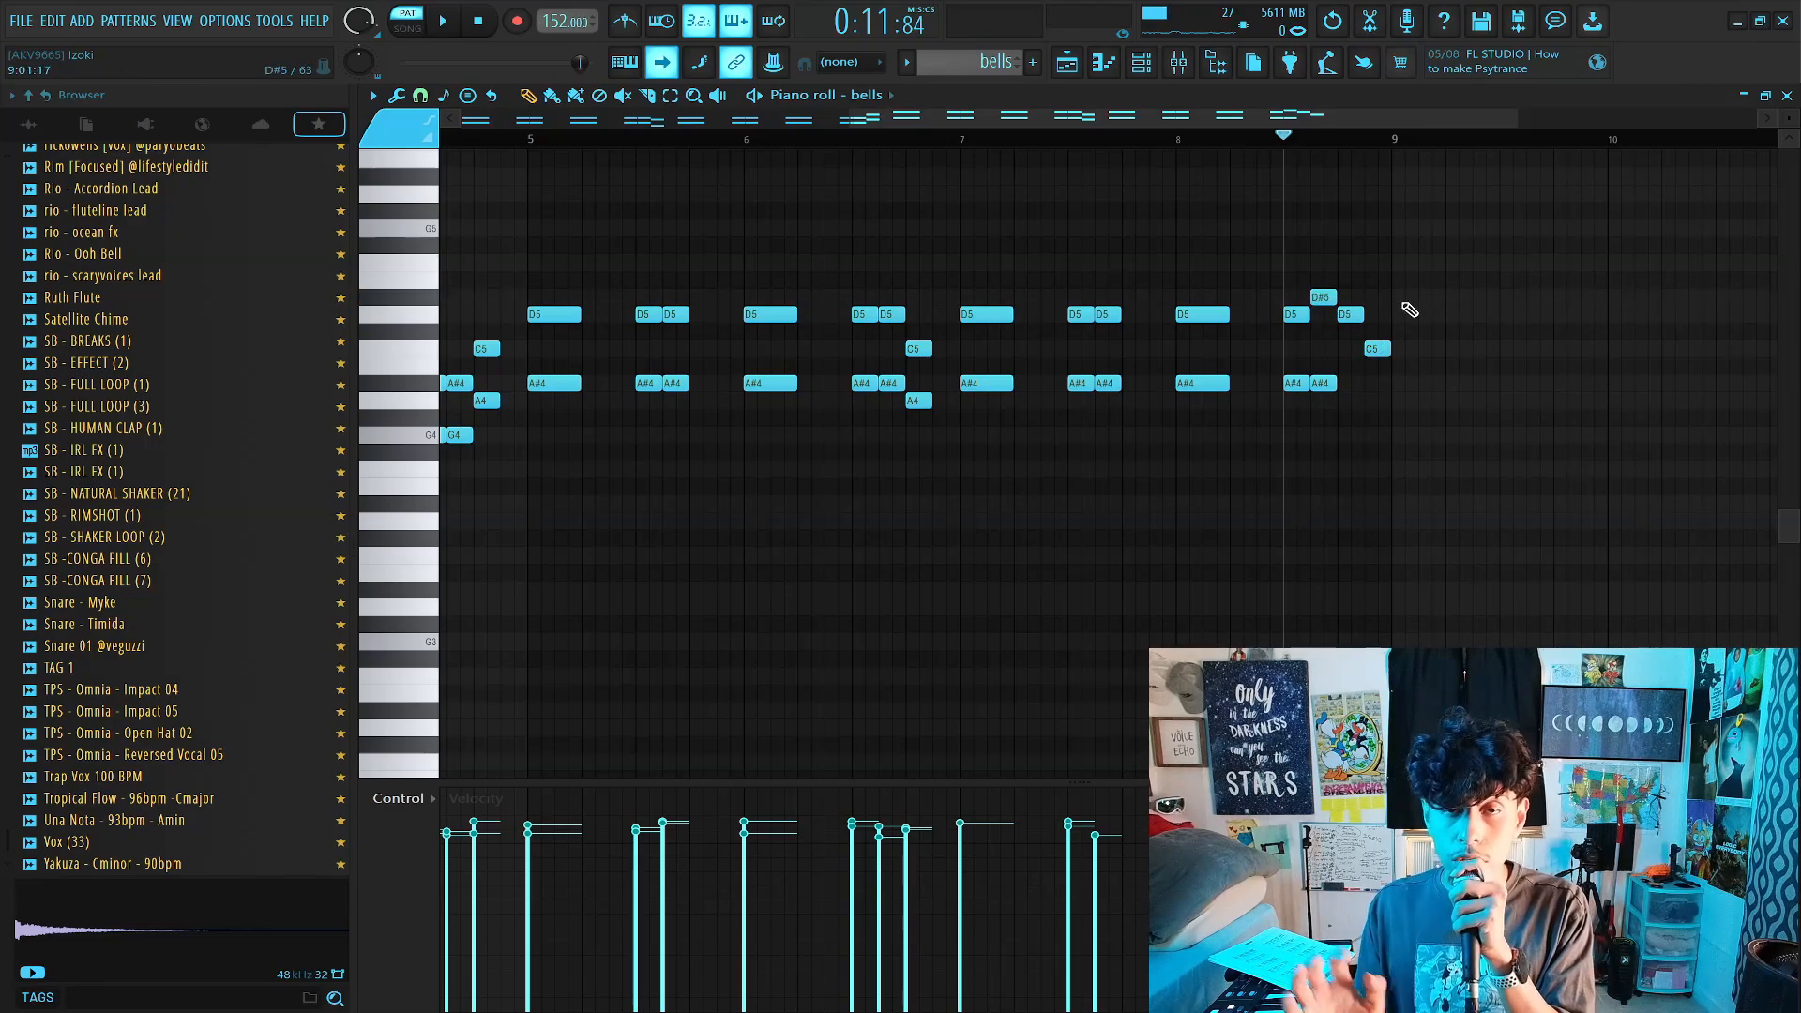
scroll(1344, 150, down, 3)
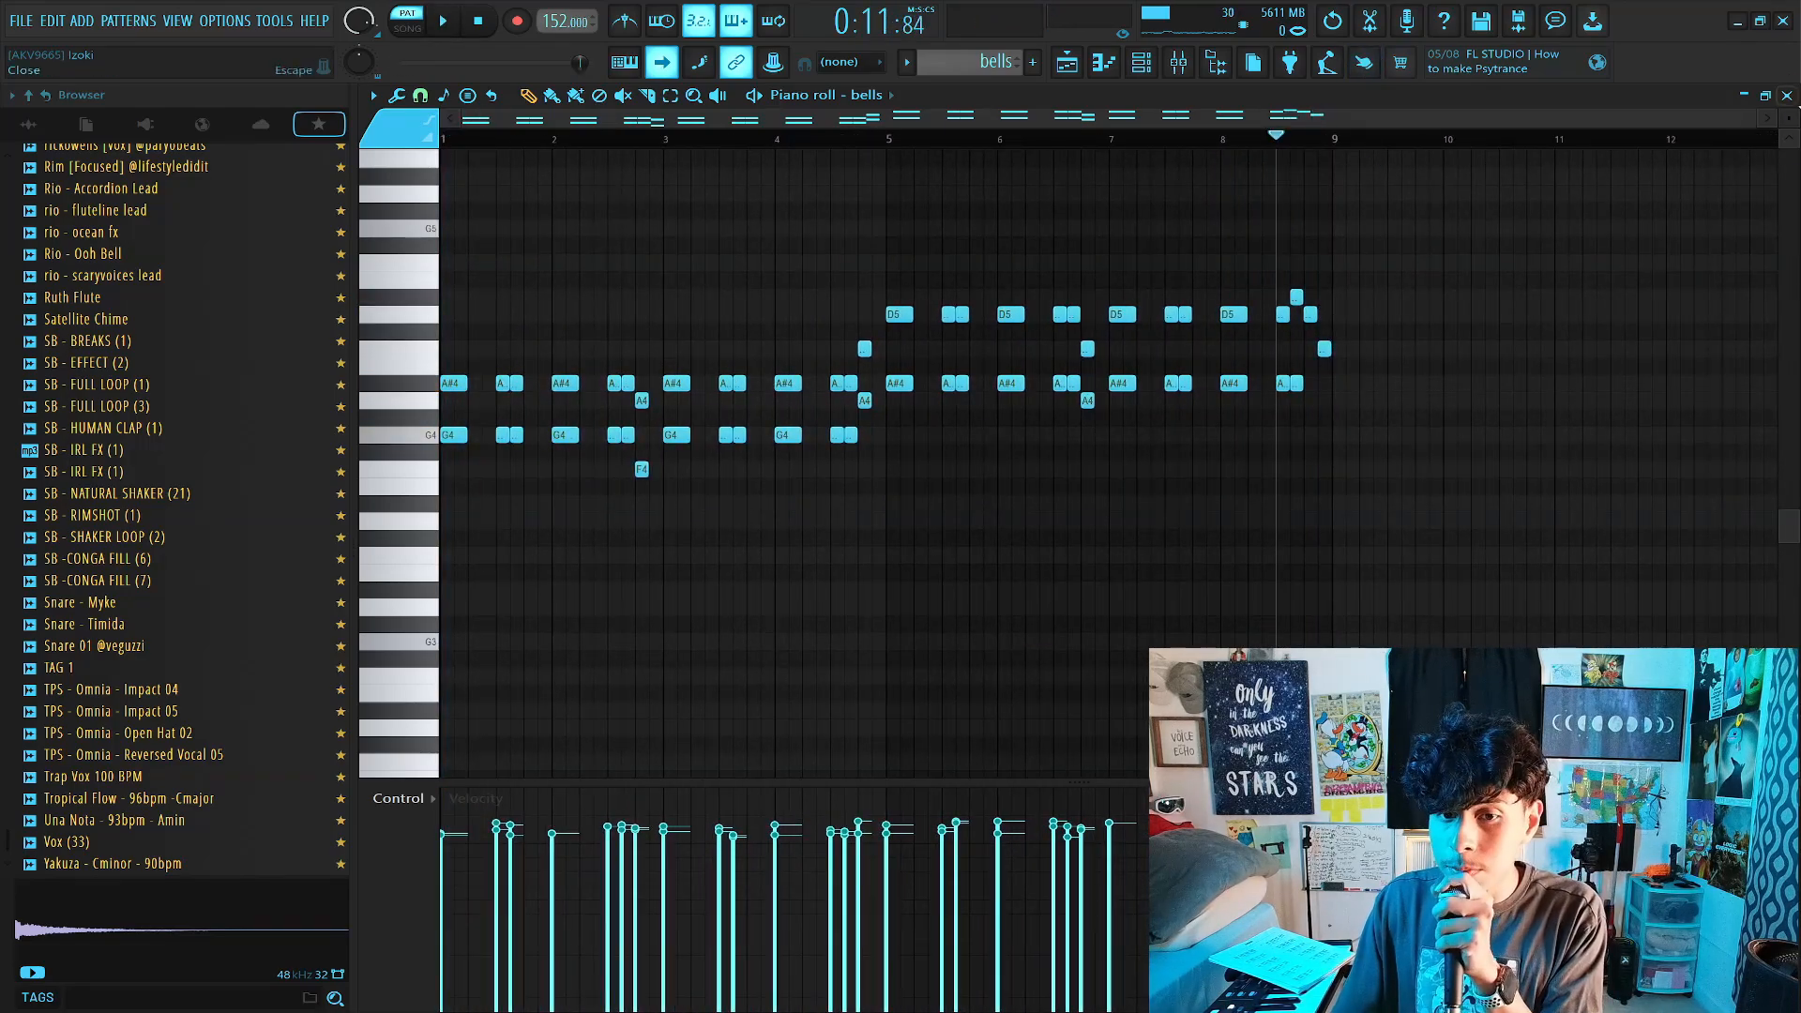
Open the BA-1 FX Strip on the bells mixer track and examine its reverb and chorus settings.
click(1787, 94)
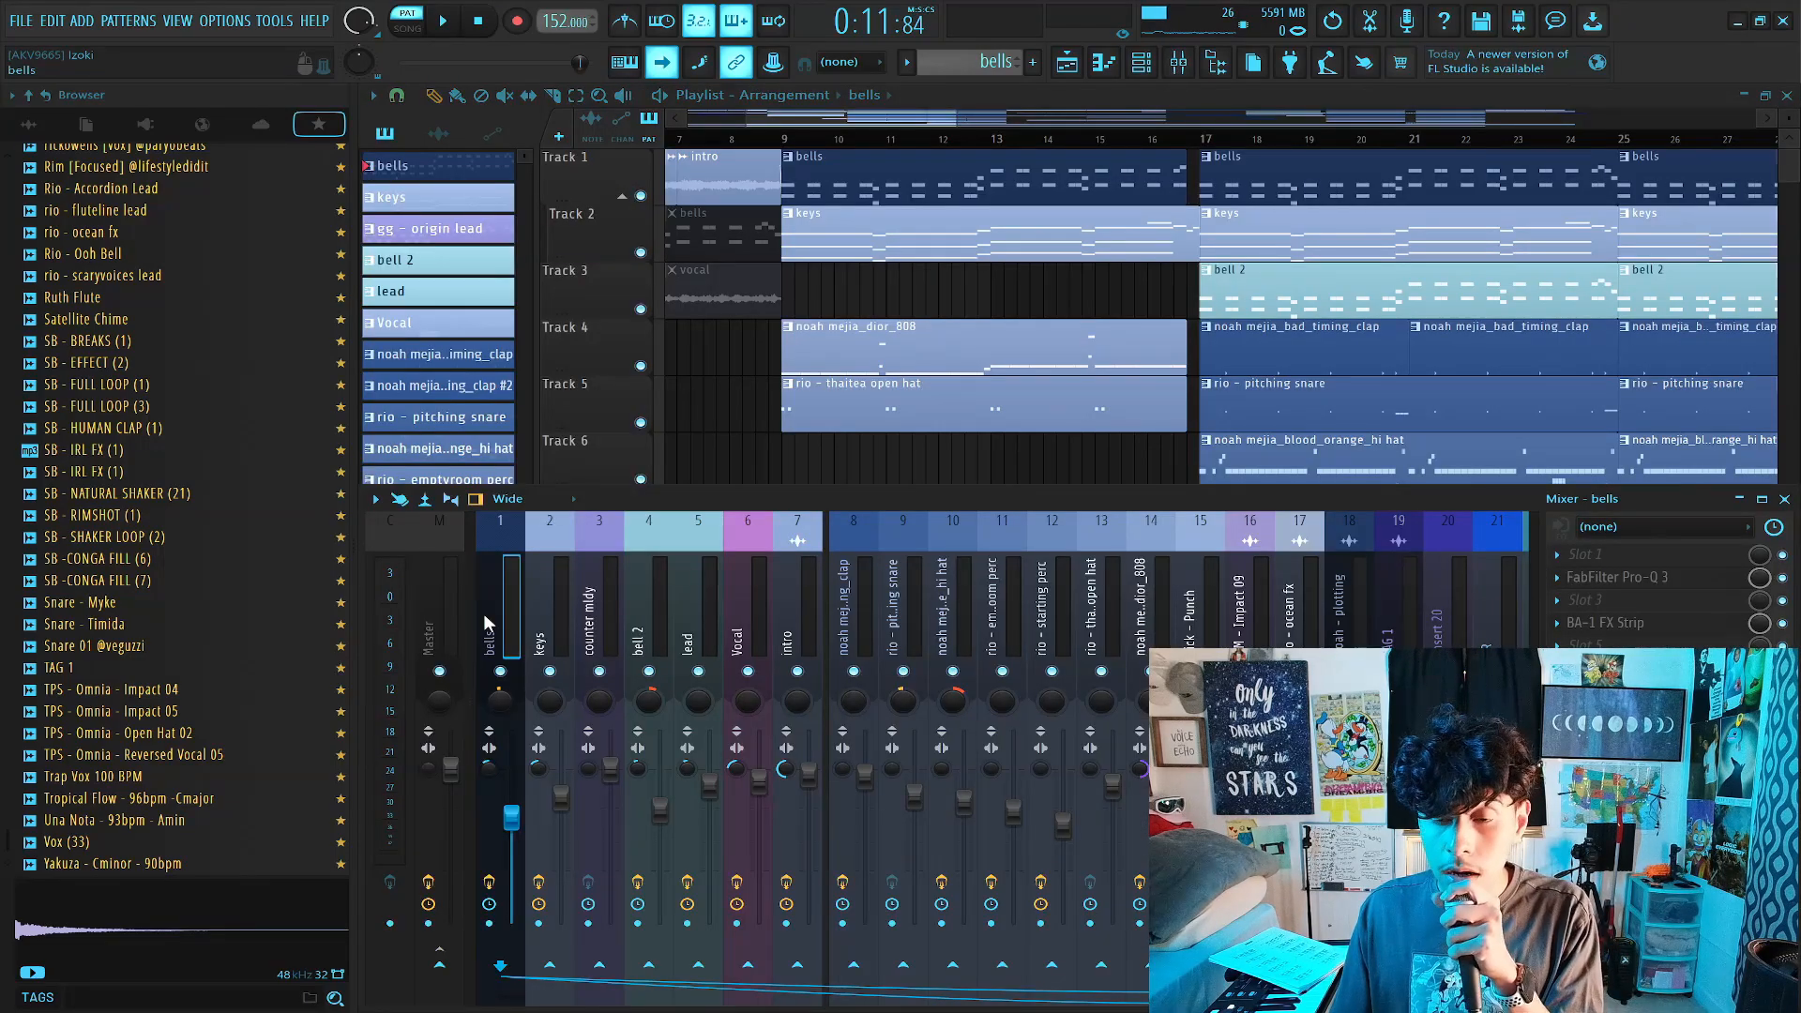
click(1635, 582)
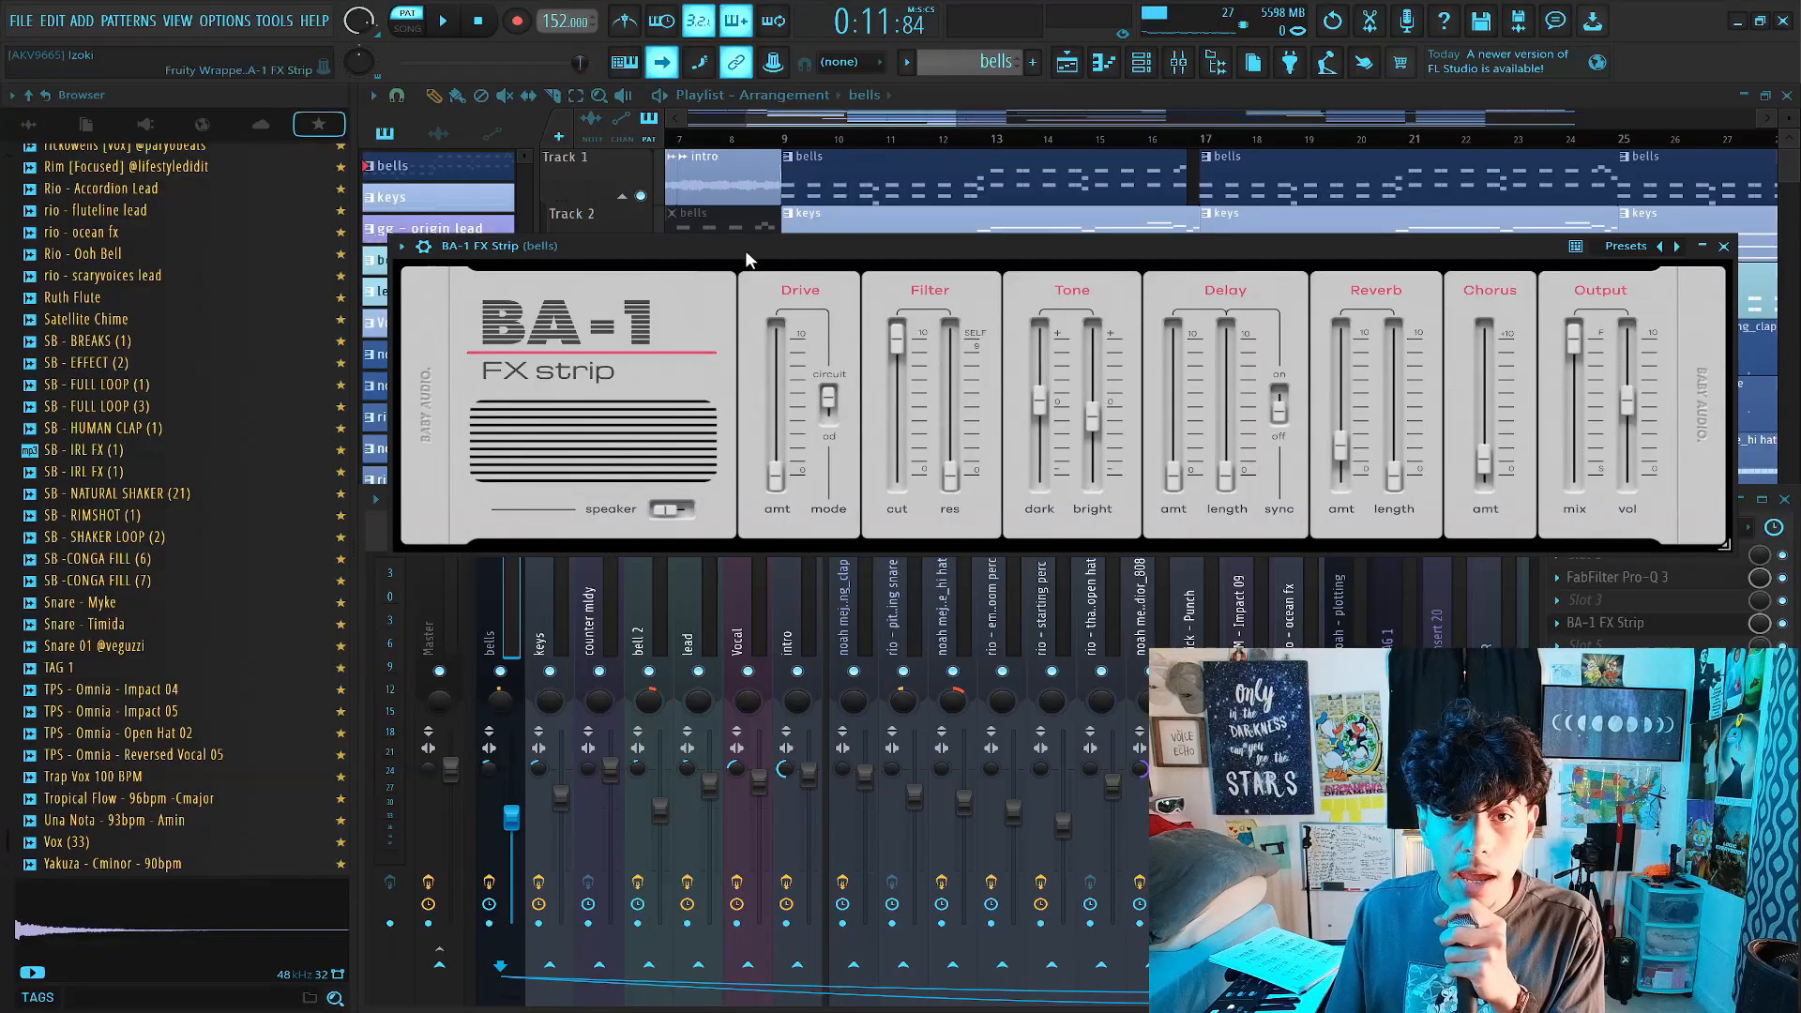
drag(744, 250, 742, 213)
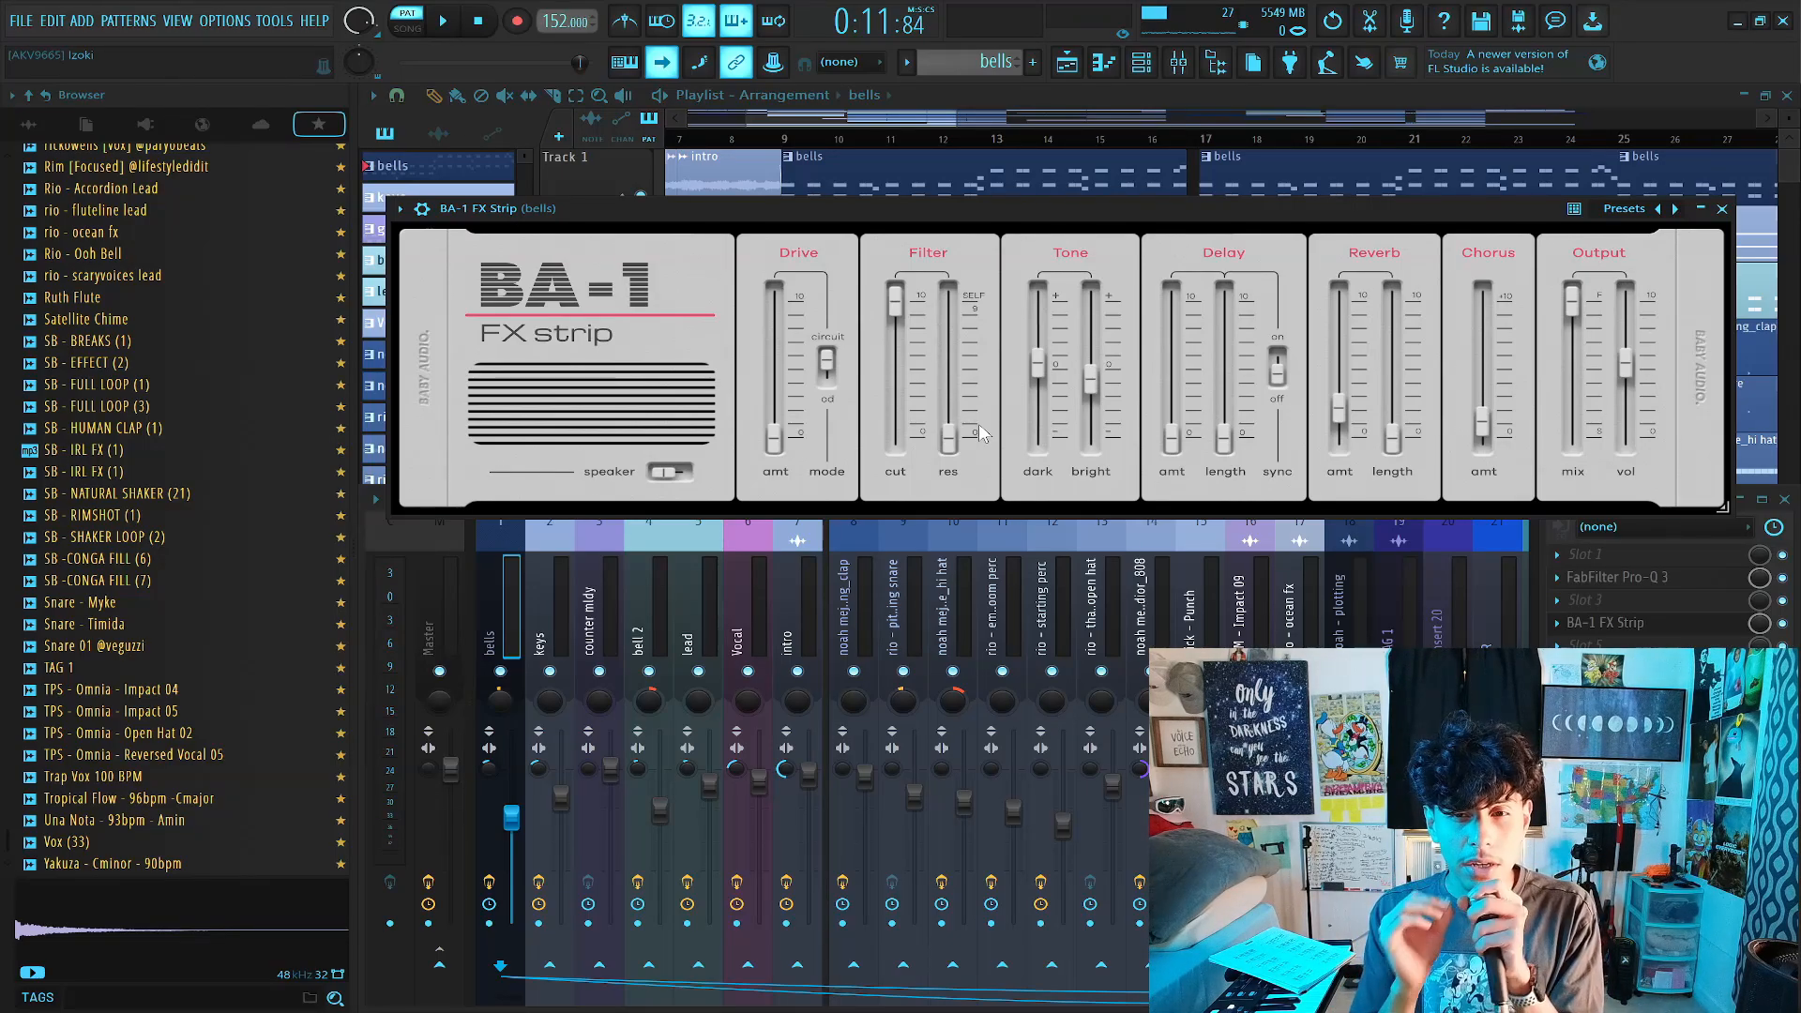
mouse_move(1342, 420)
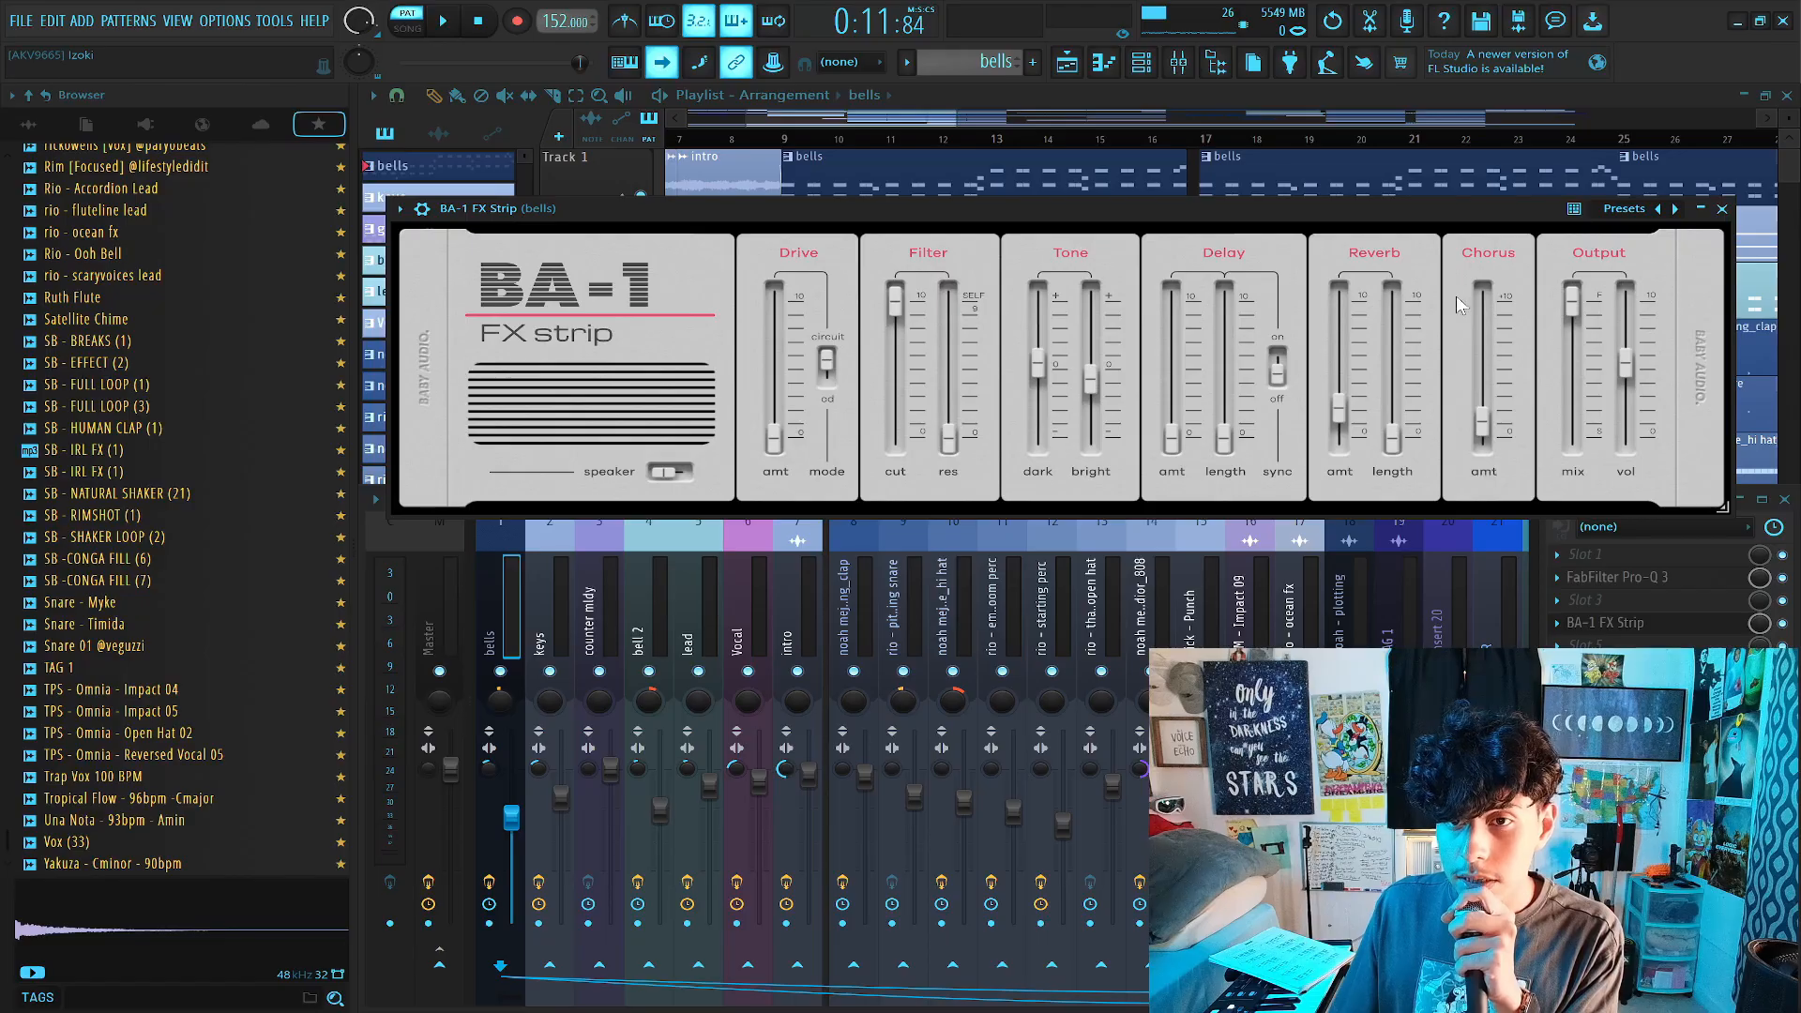
mouse_move(1484, 417)
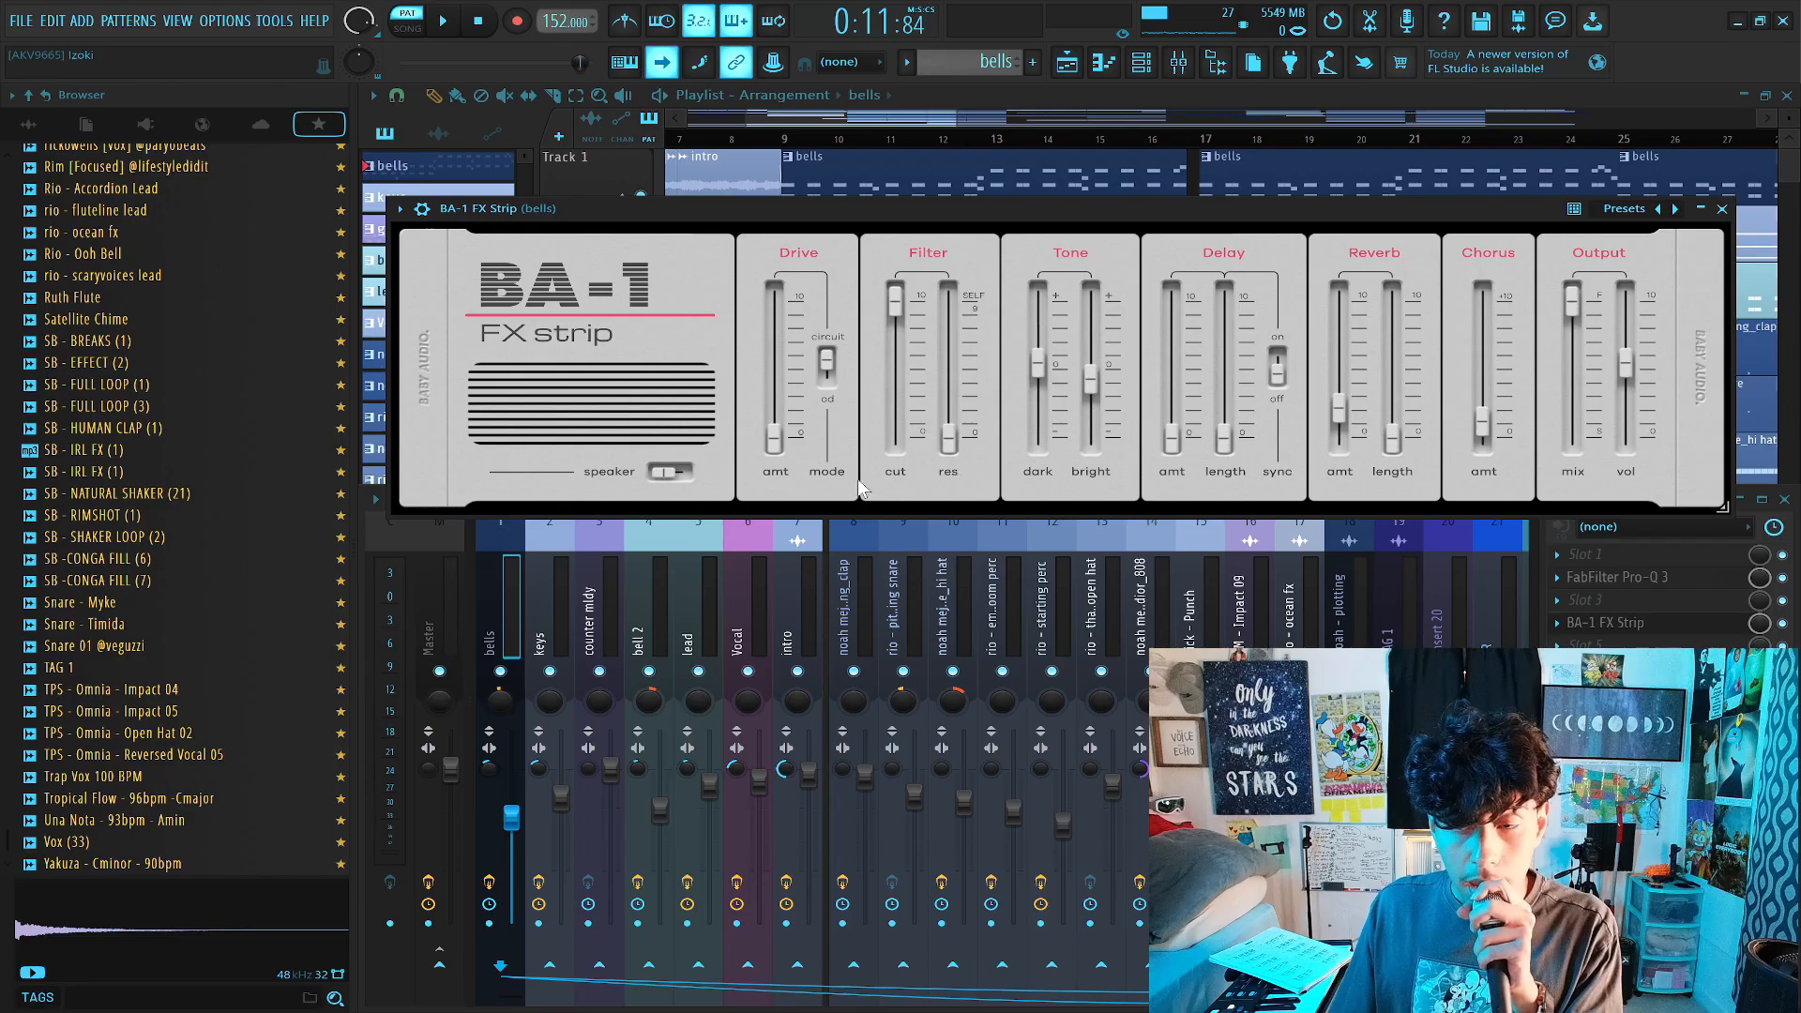
click(1722, 212)
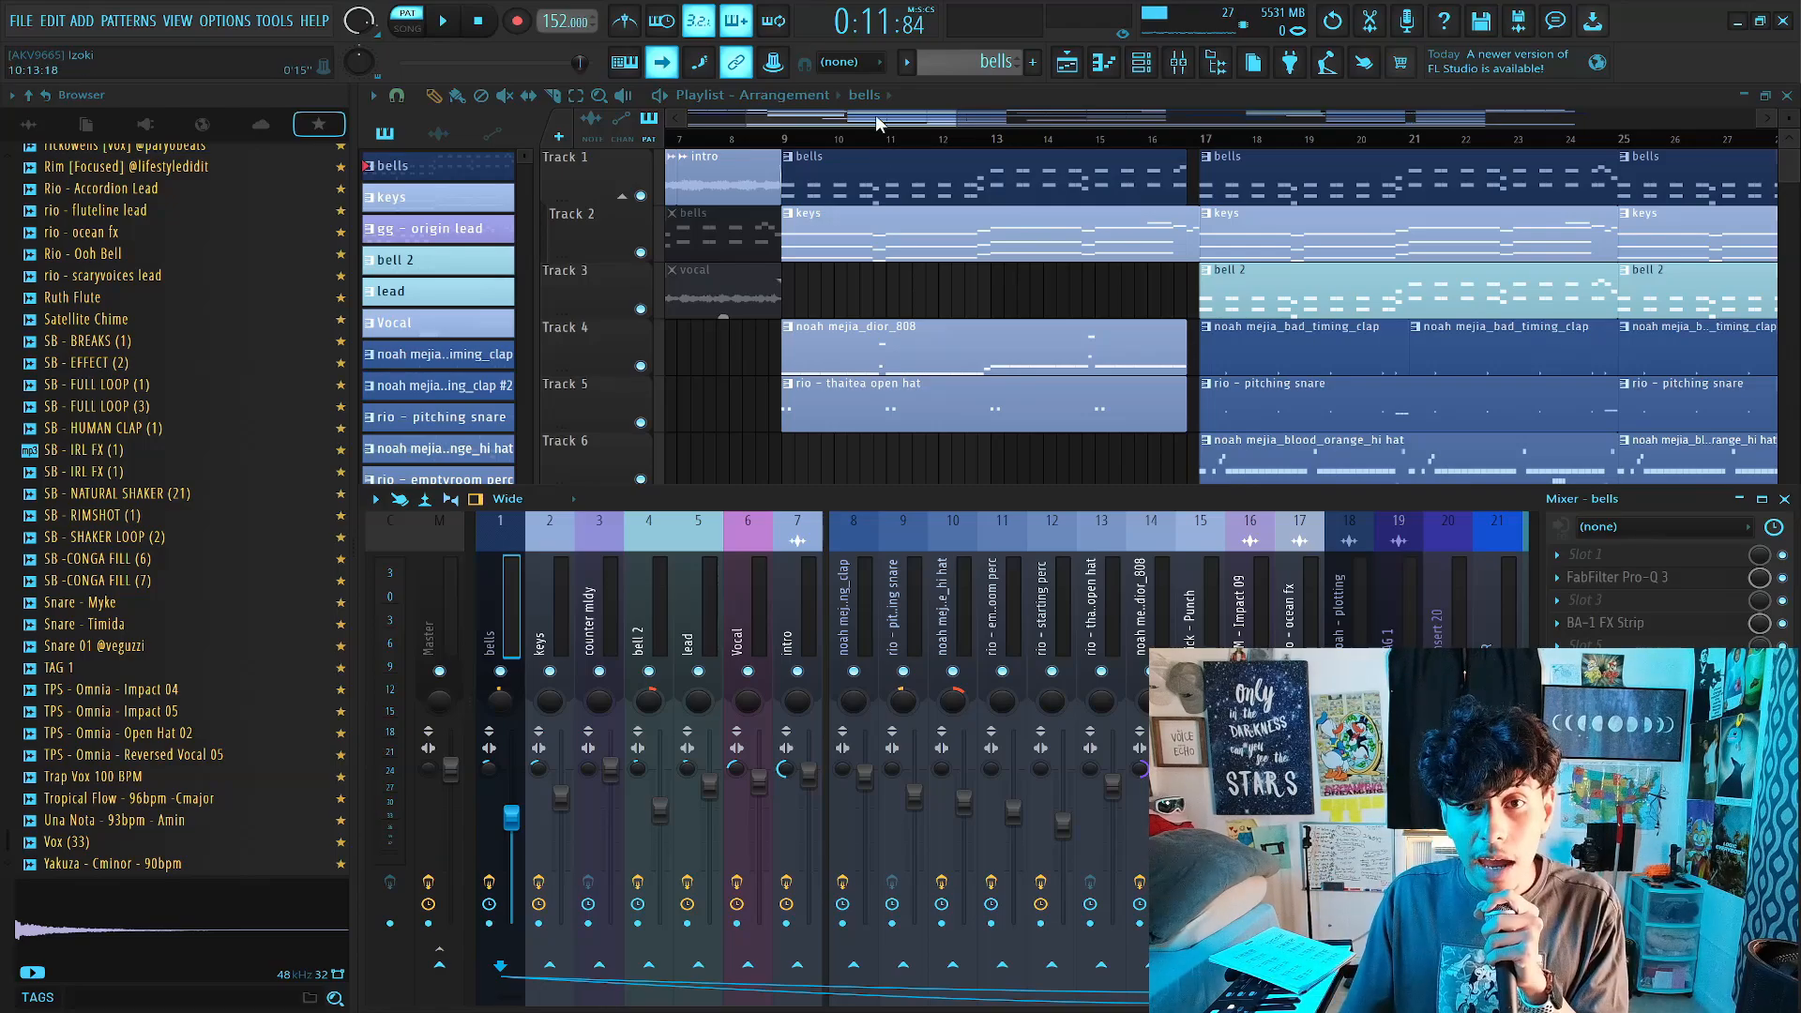
Open the bell 2 pattern in the piano roll and play its melody.
drag(875, 117, 953, 135)
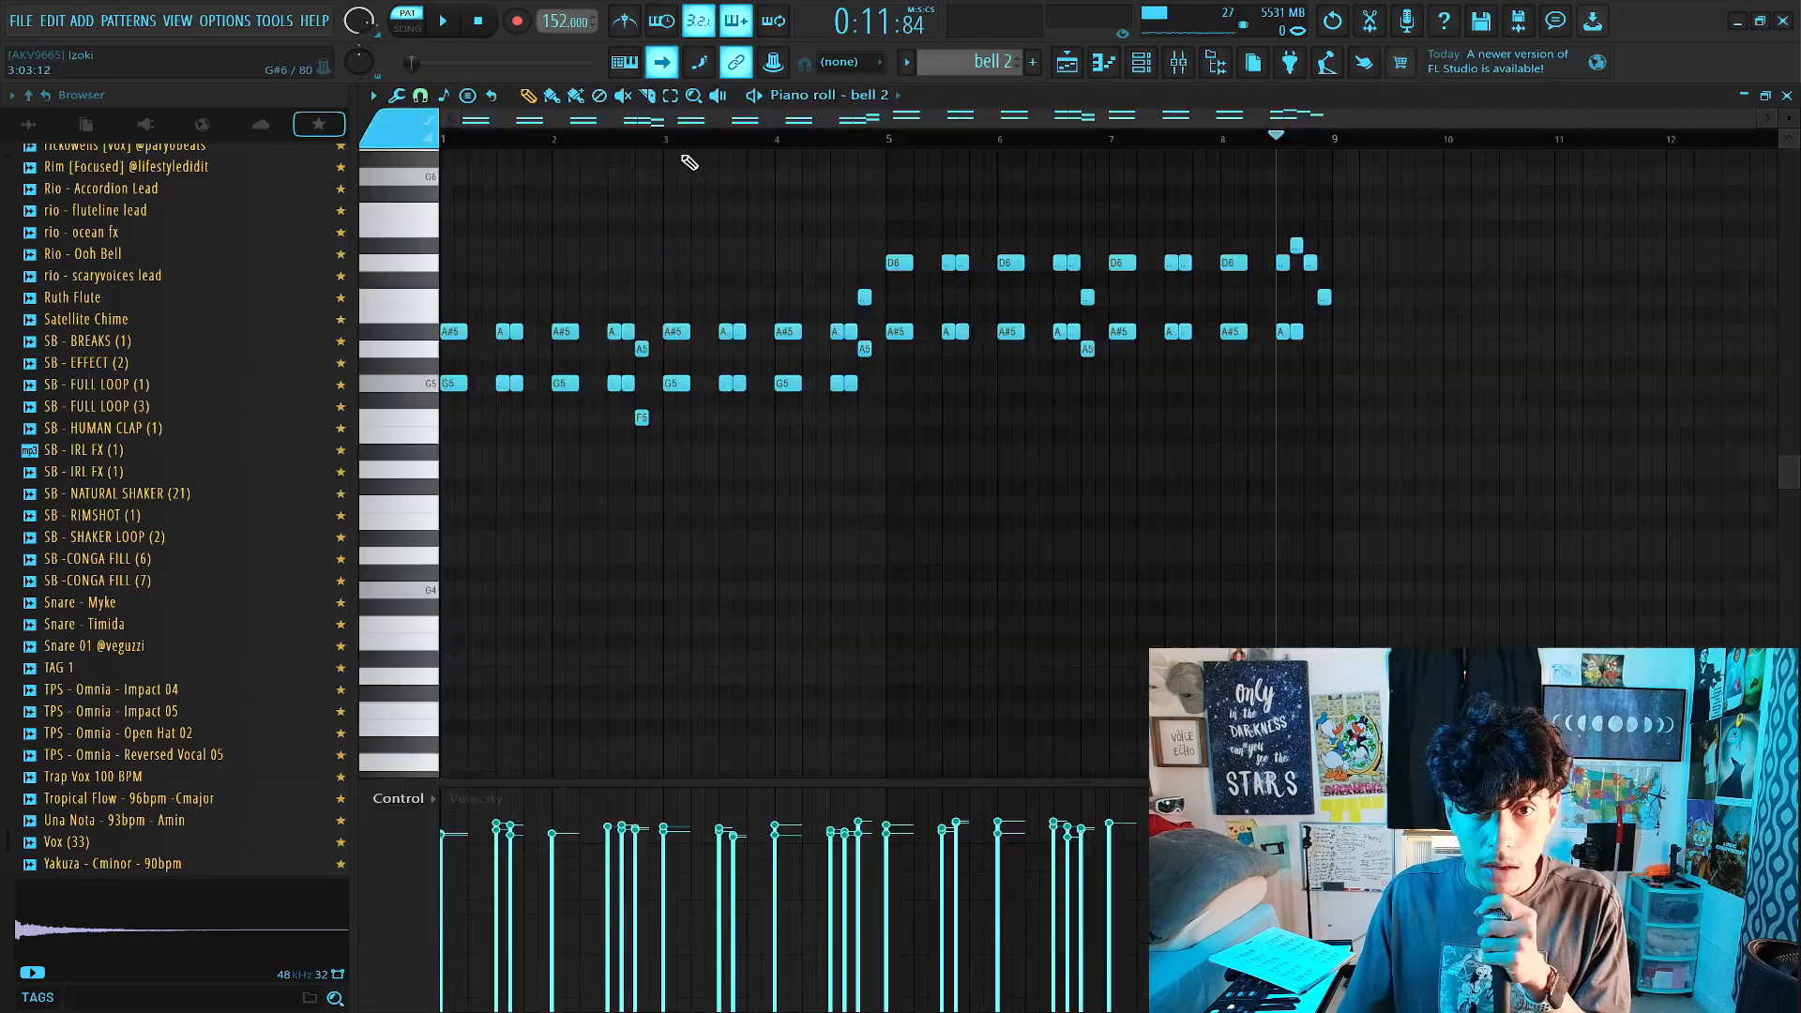
key(space)
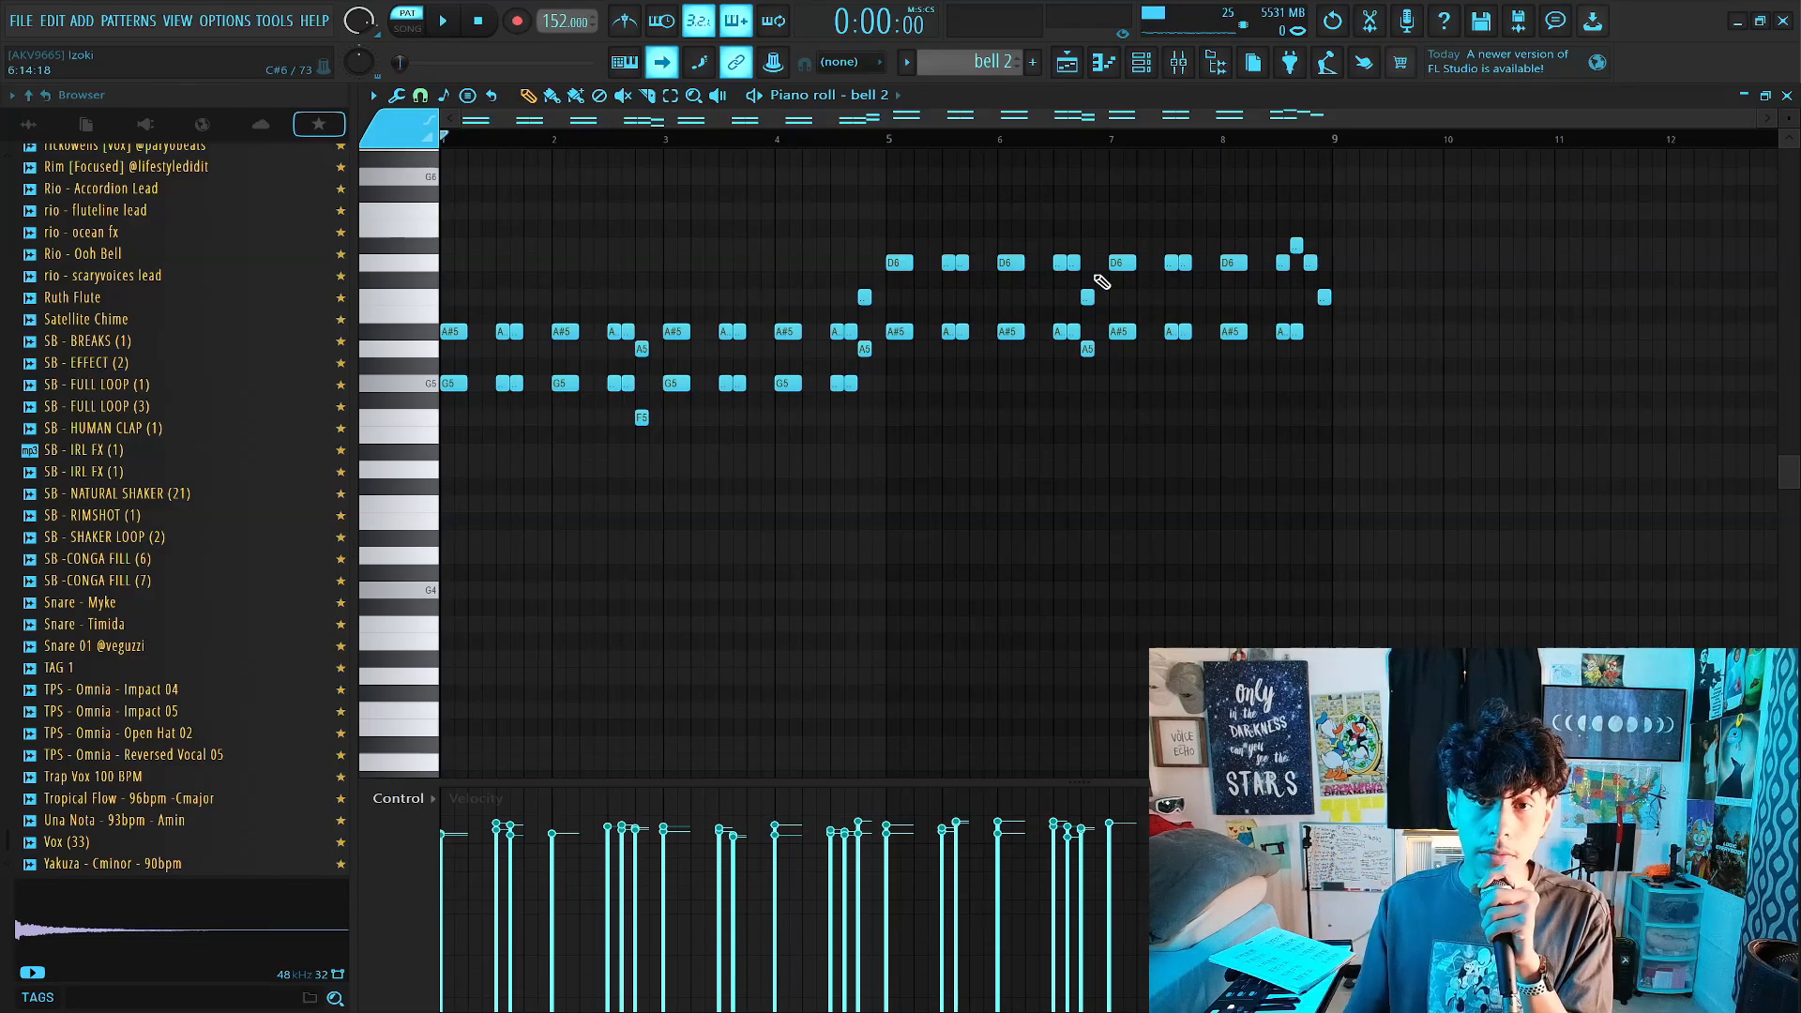
key(space)
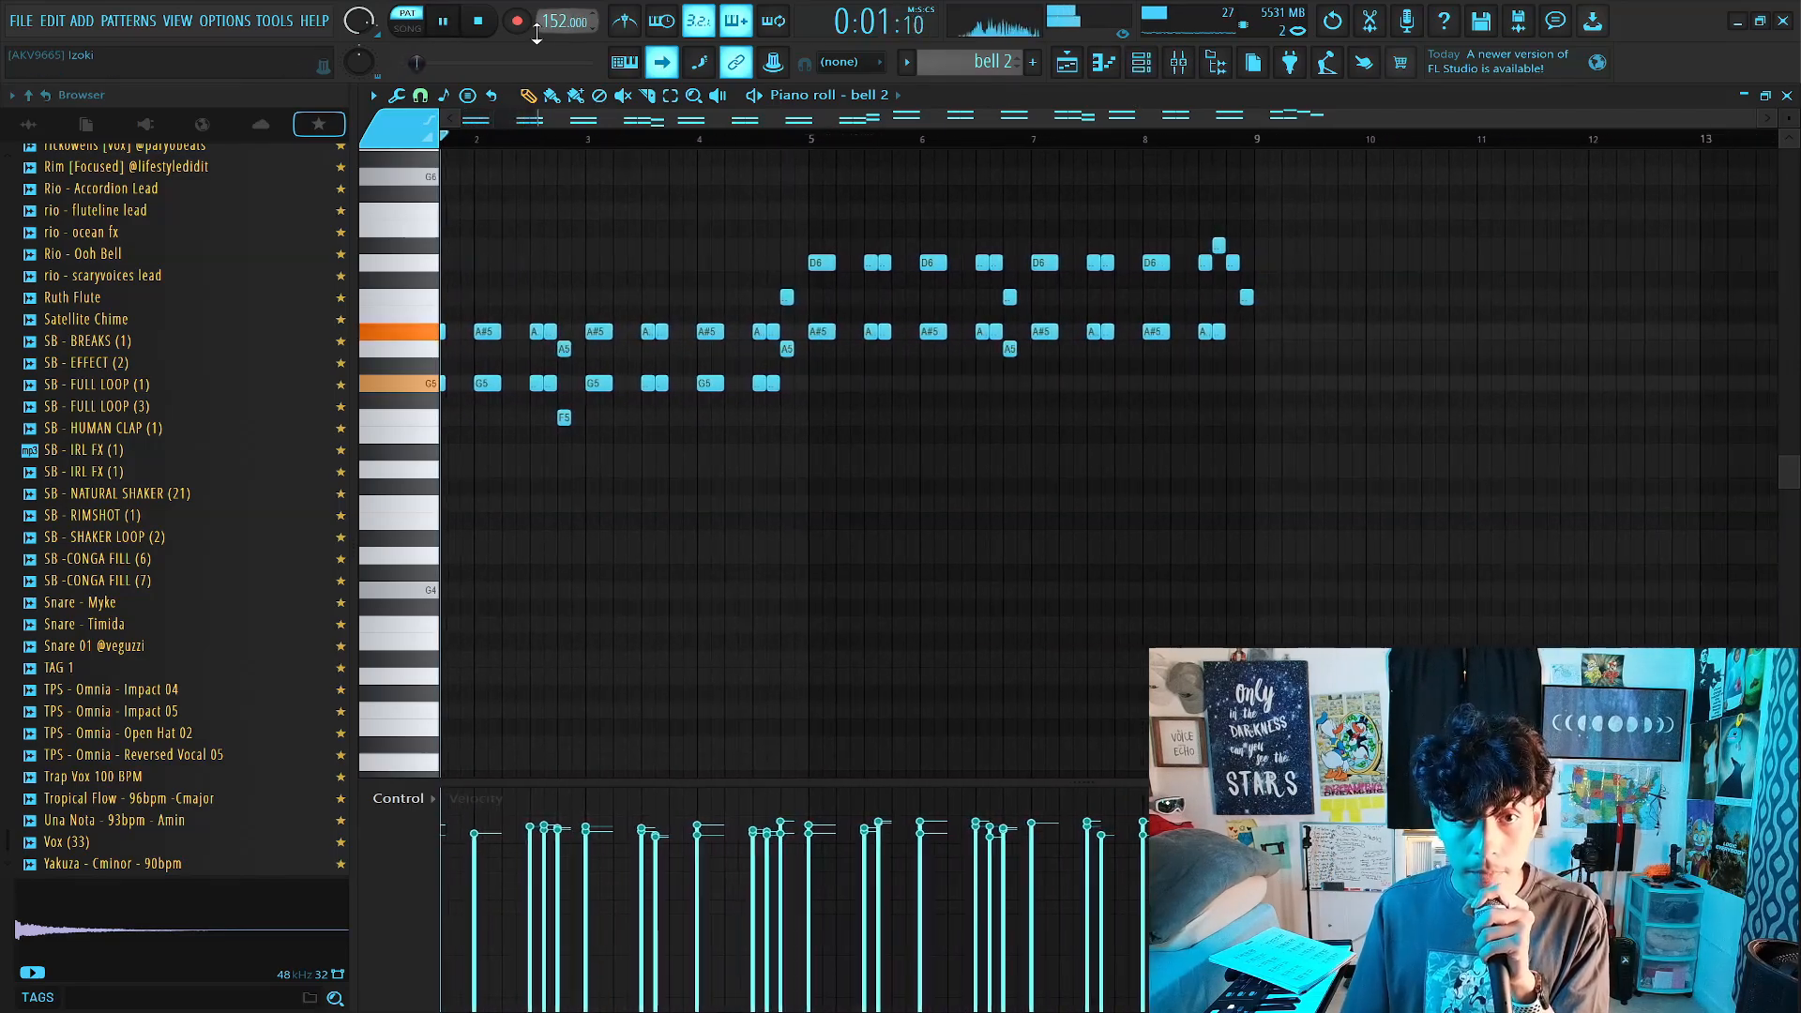
key(space)
Examine the bell 2 channel's Electra2 instrument and its loaded preset, closing it and the channel rack when done.
key(F6)
drag(637, 256, 637, 219)
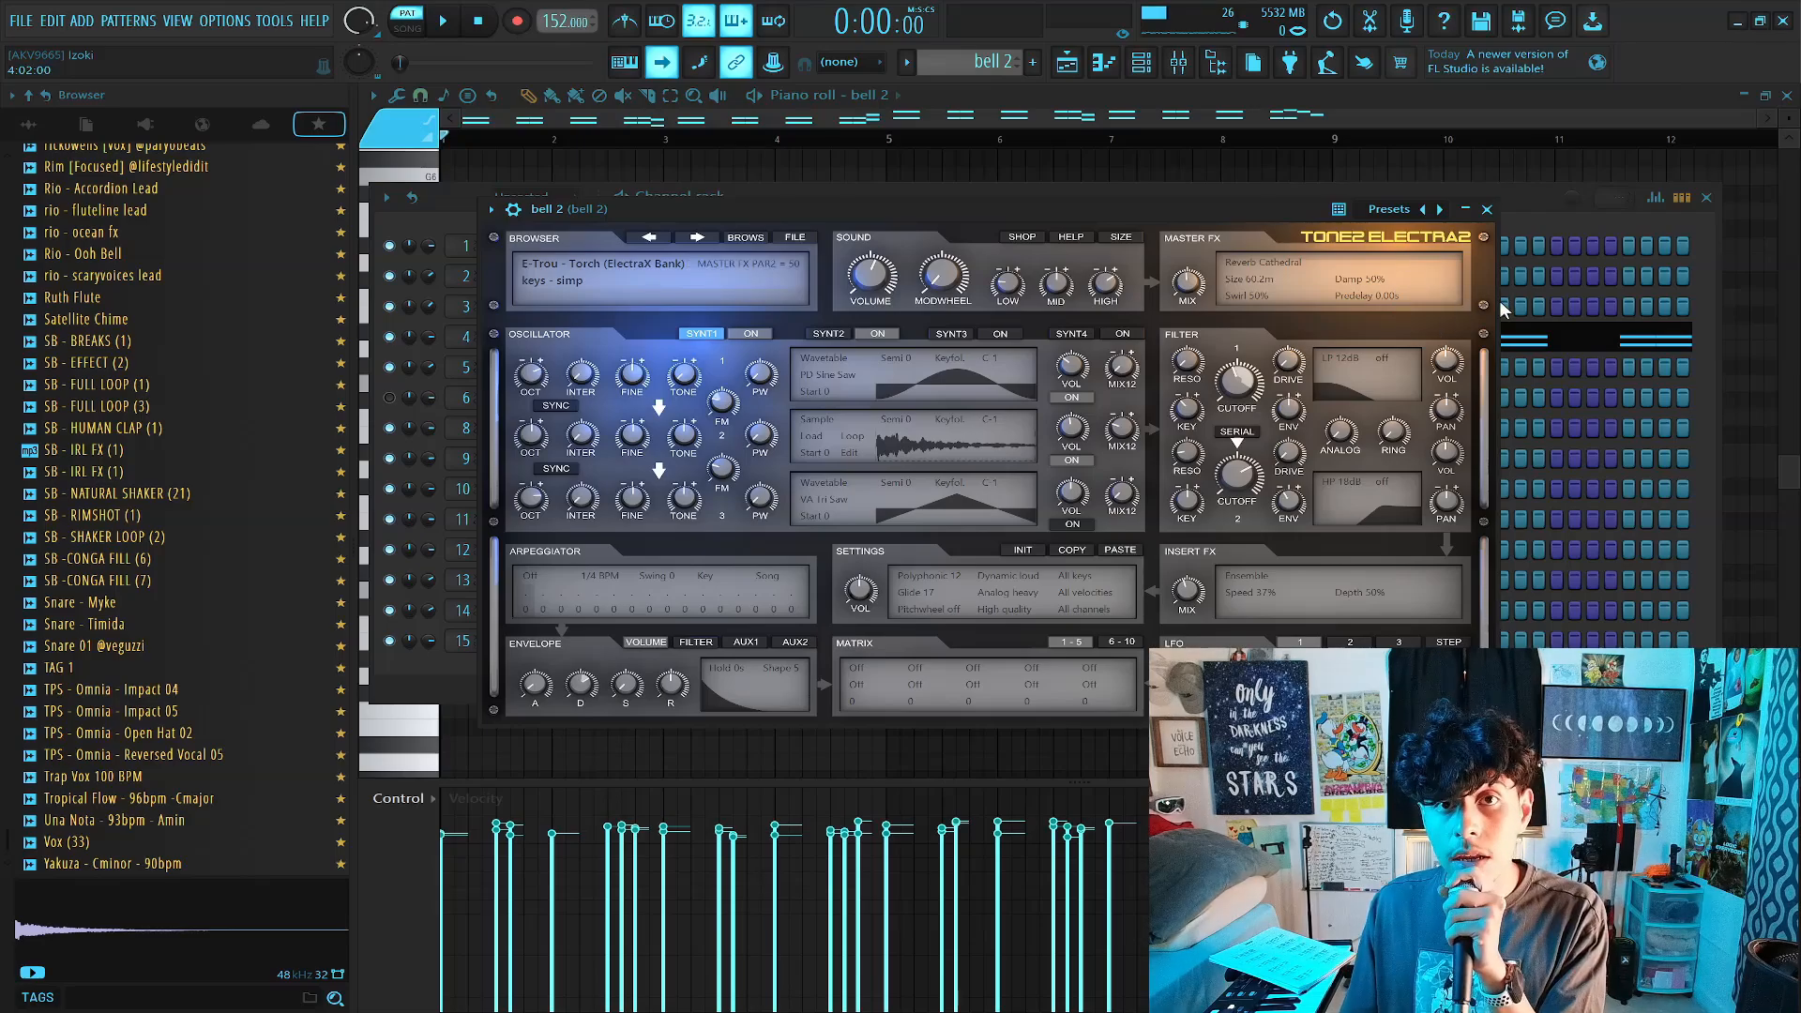
drag(1498, 214, 1525, 209)
click(1515, 203)
click(1707, 198)
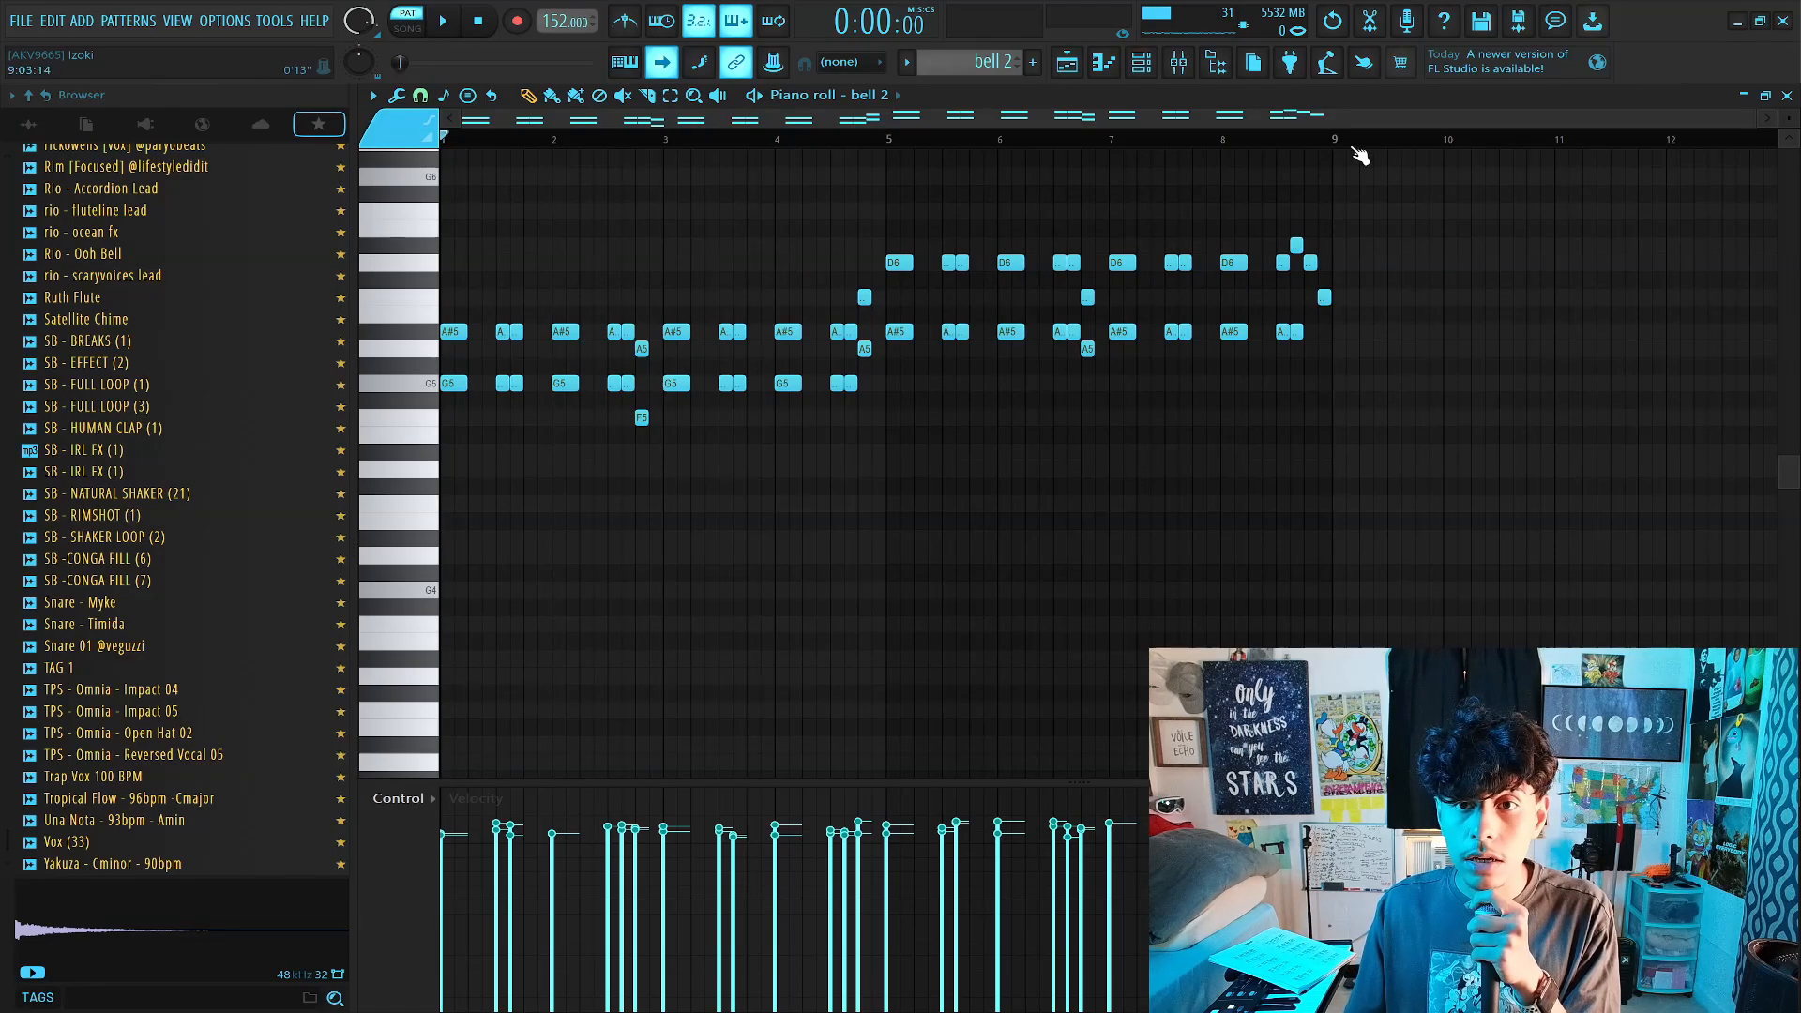
Transpose all notes of the bell 2 pattern down one octave.
key(ctrl+a)
scroll(842, 406, up, 1)
scroll(835, 404, down, 3)
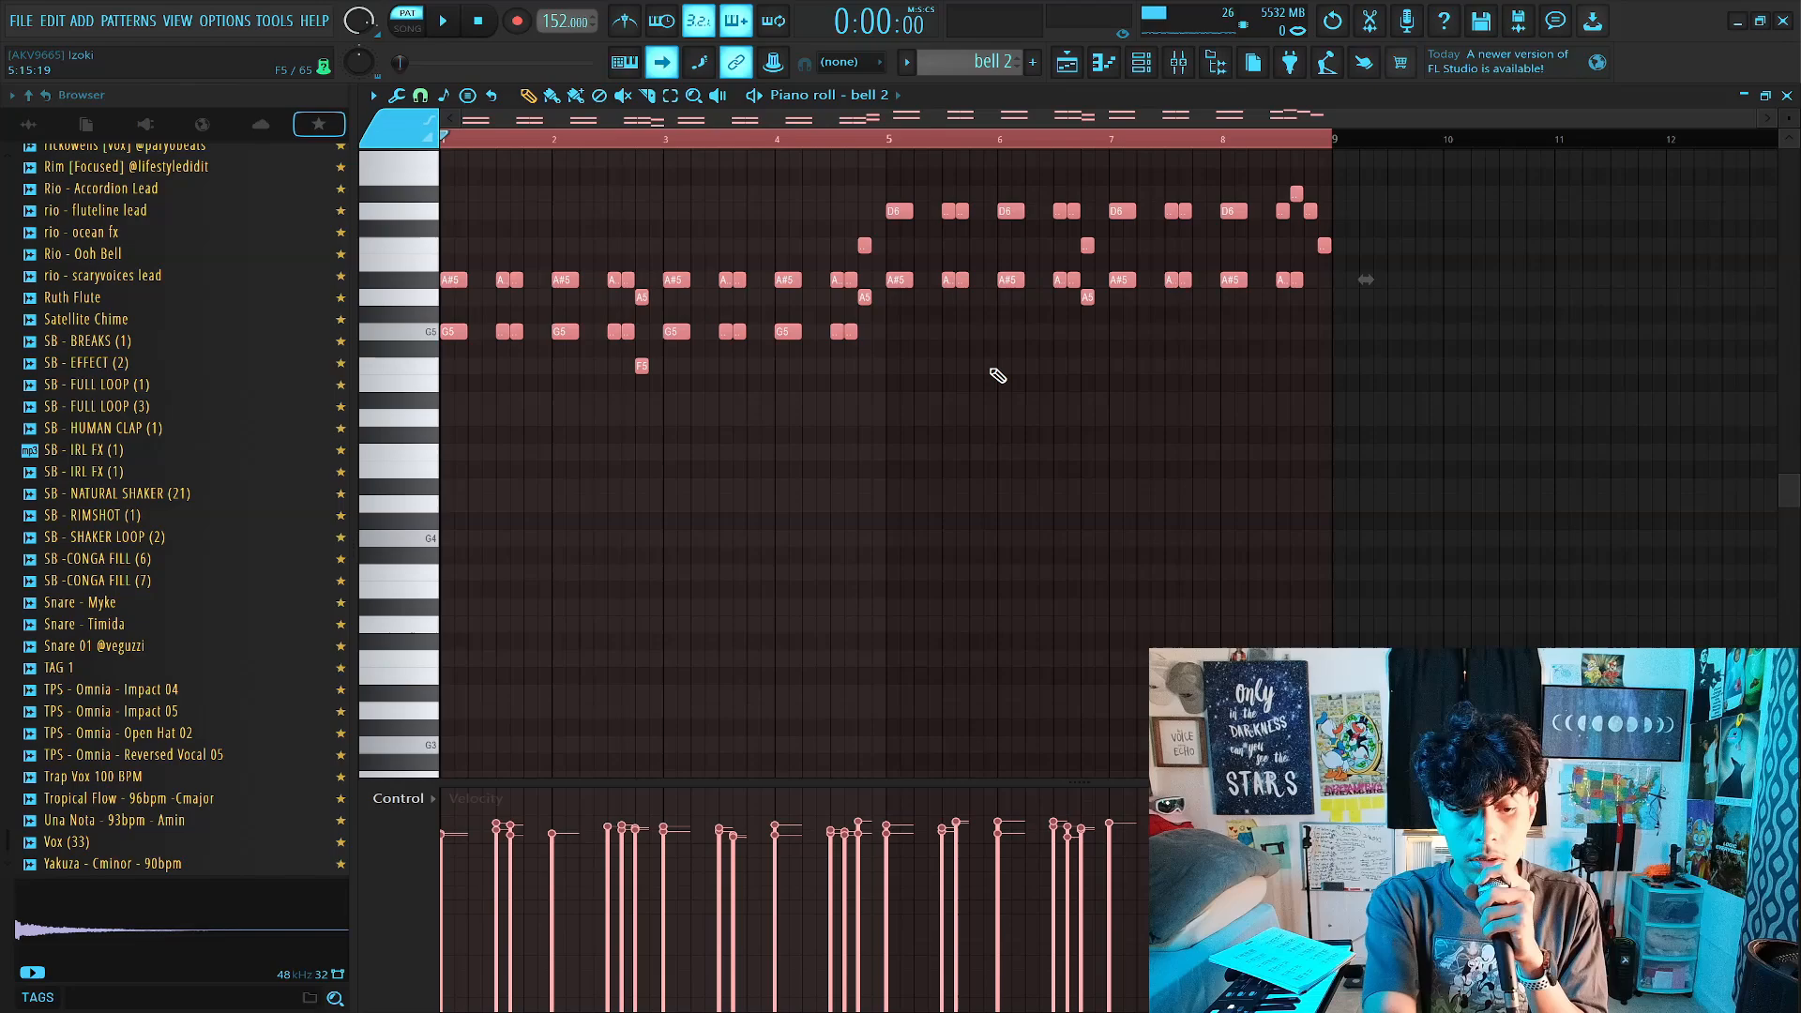
key(ctrl+Down)
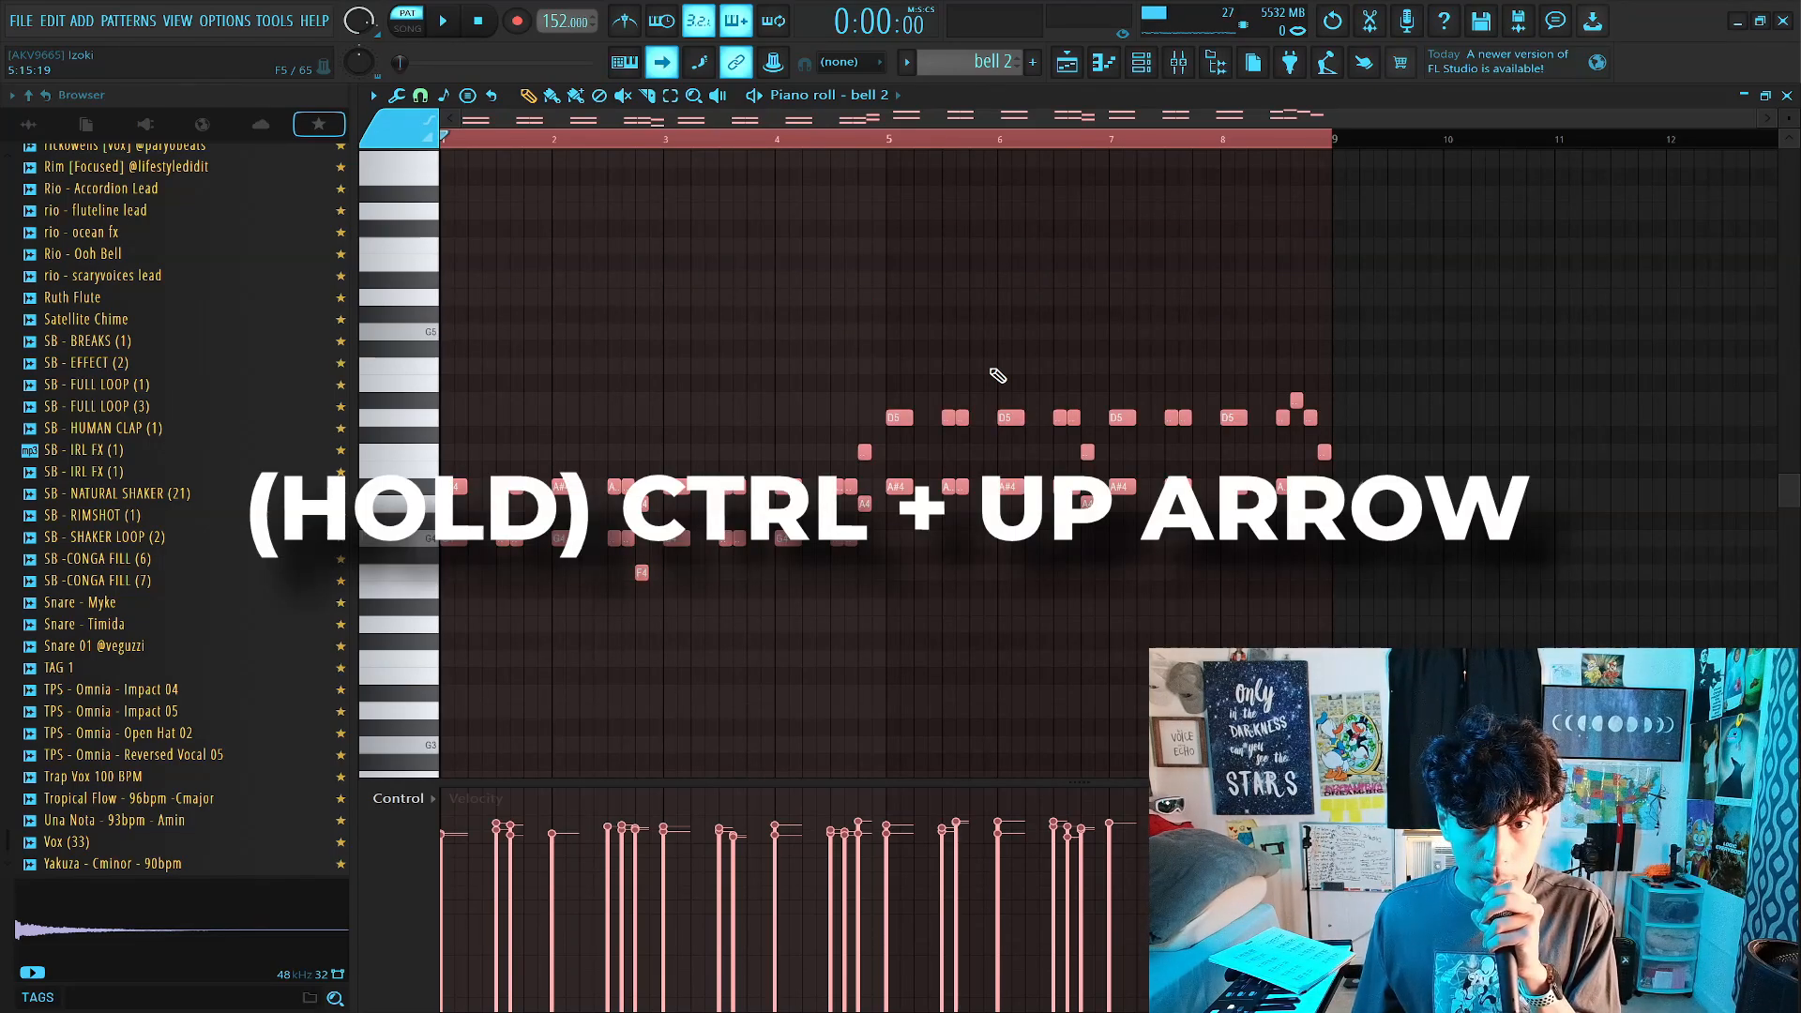
Transpose the bell 2 notes back up one octave and open the FabFilter Pro-Q 3 on its mixer track.
key(ctrl+Up)
key(F9)
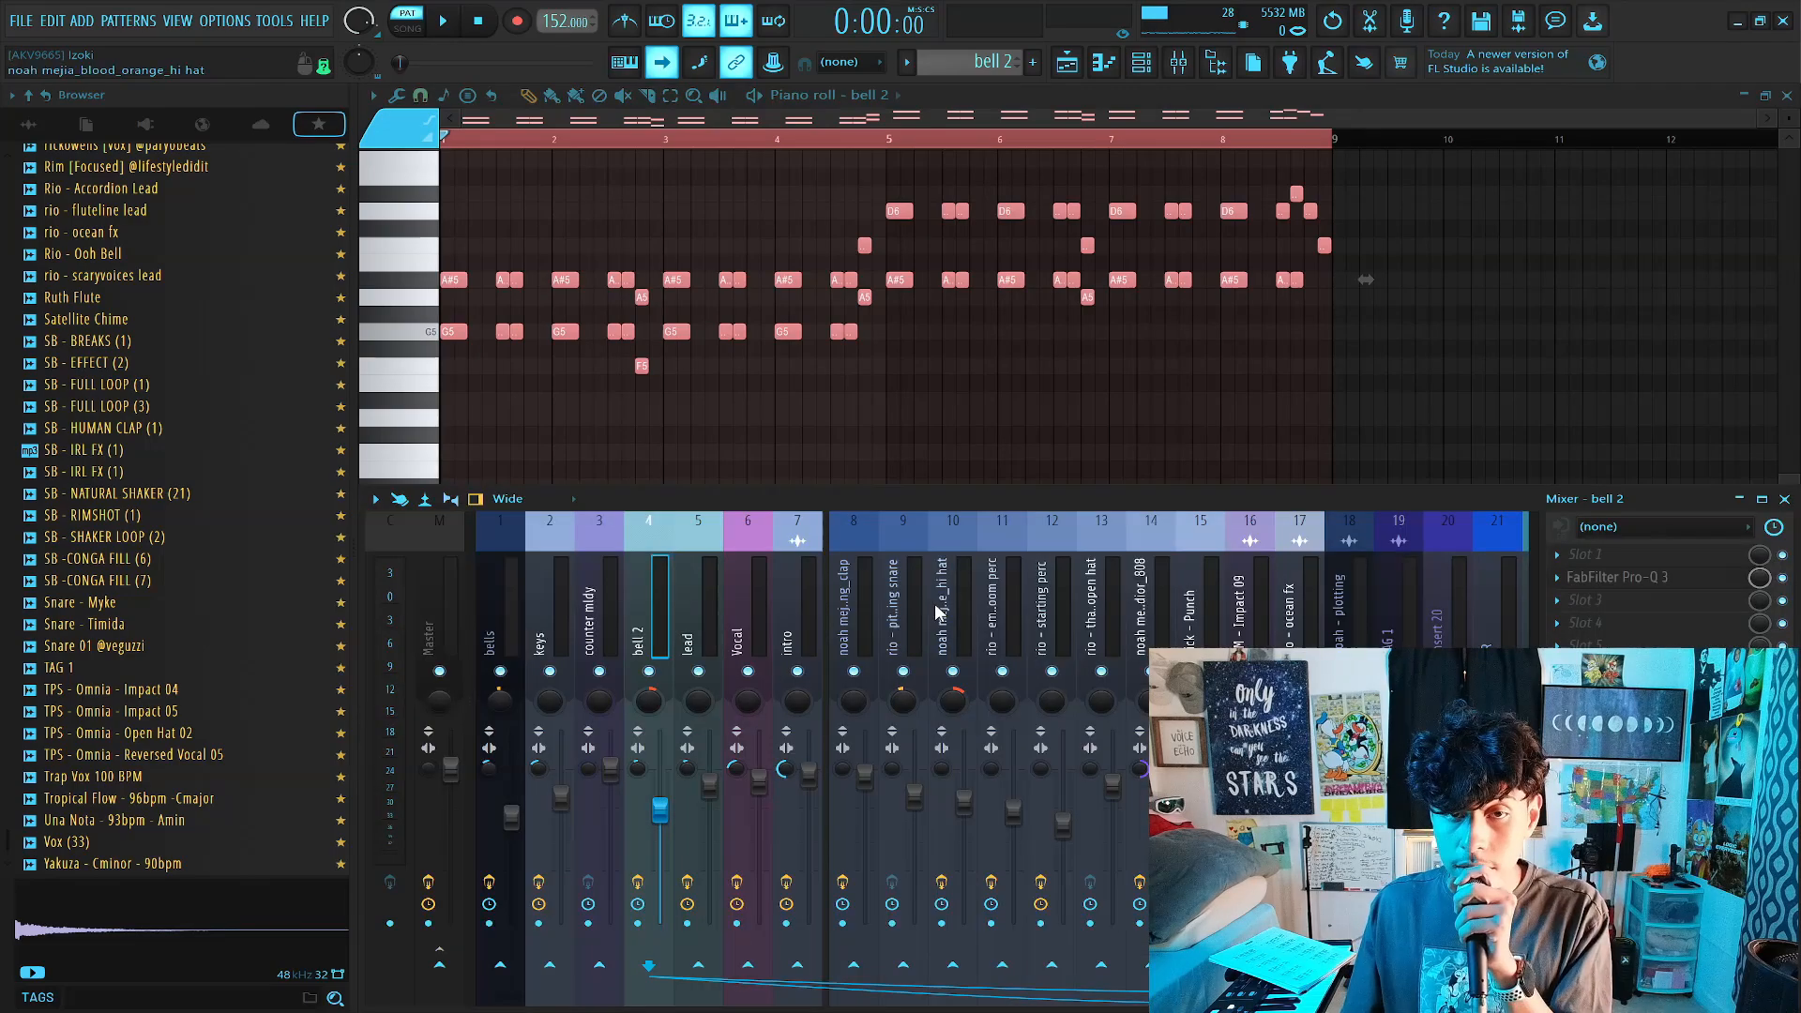
click(1604, 577)
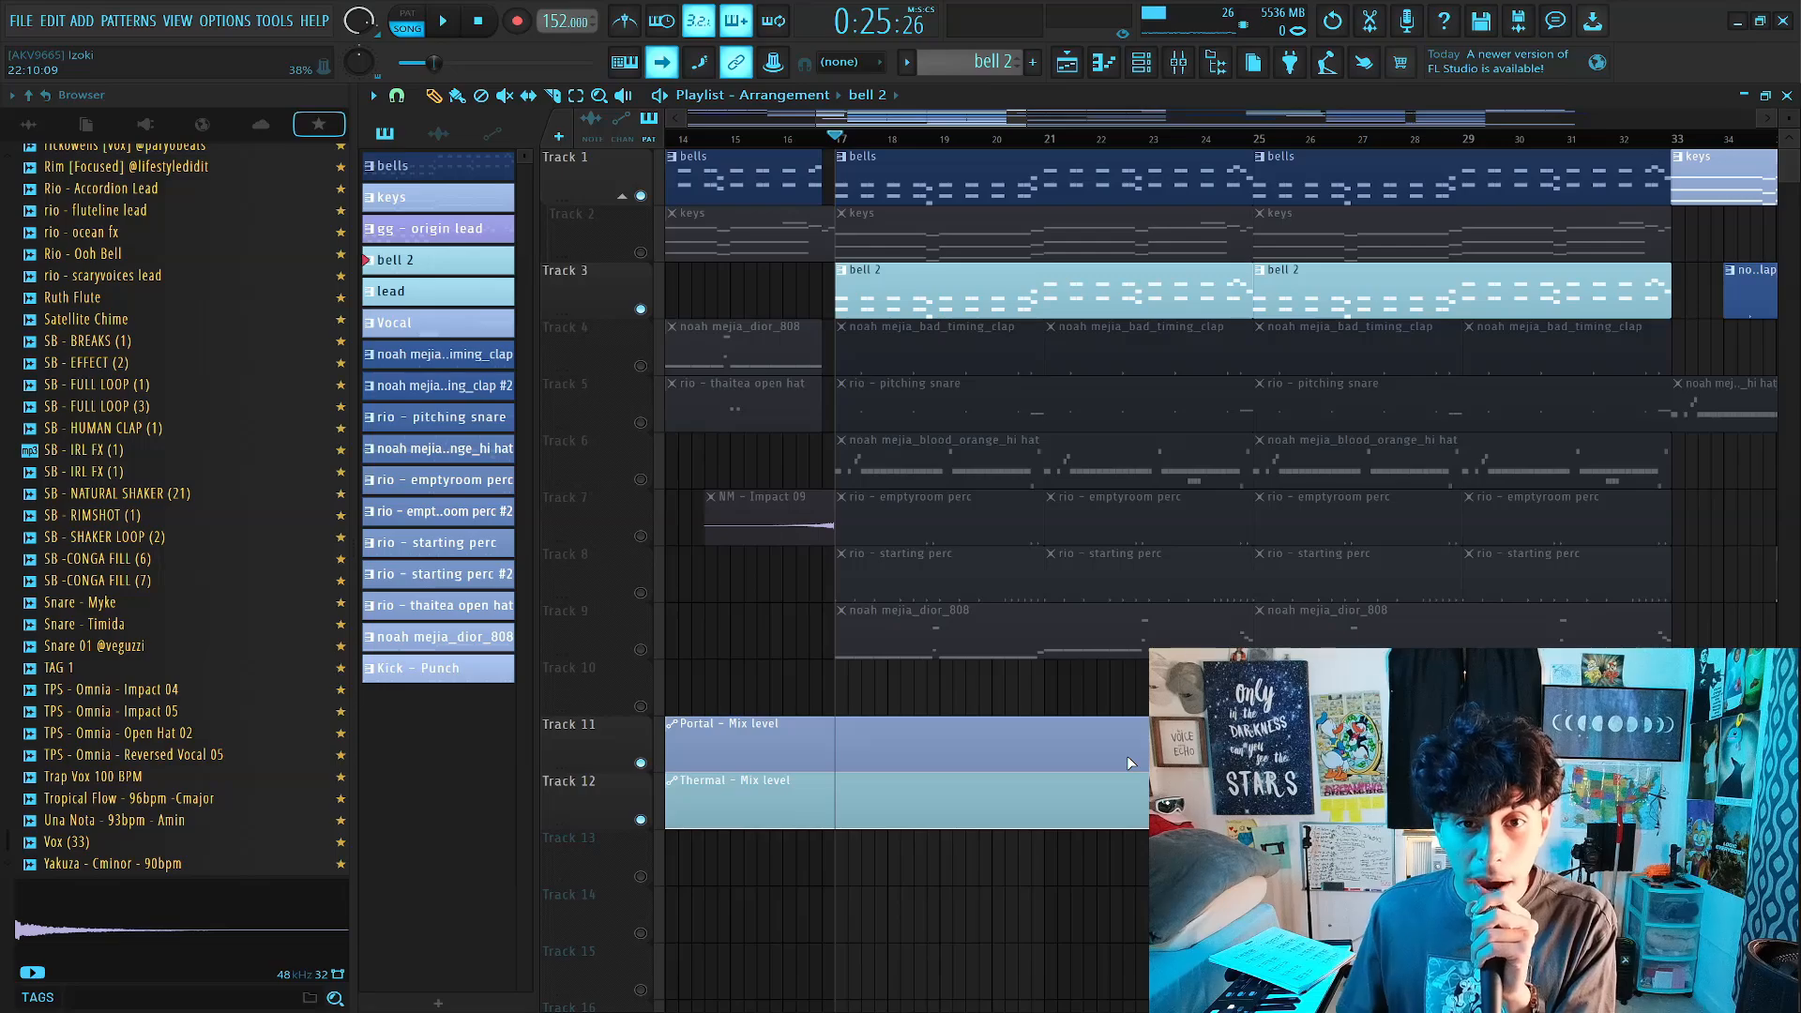
Open the keys pattern in the piano roll and play its chords.
double_click(900, 229)
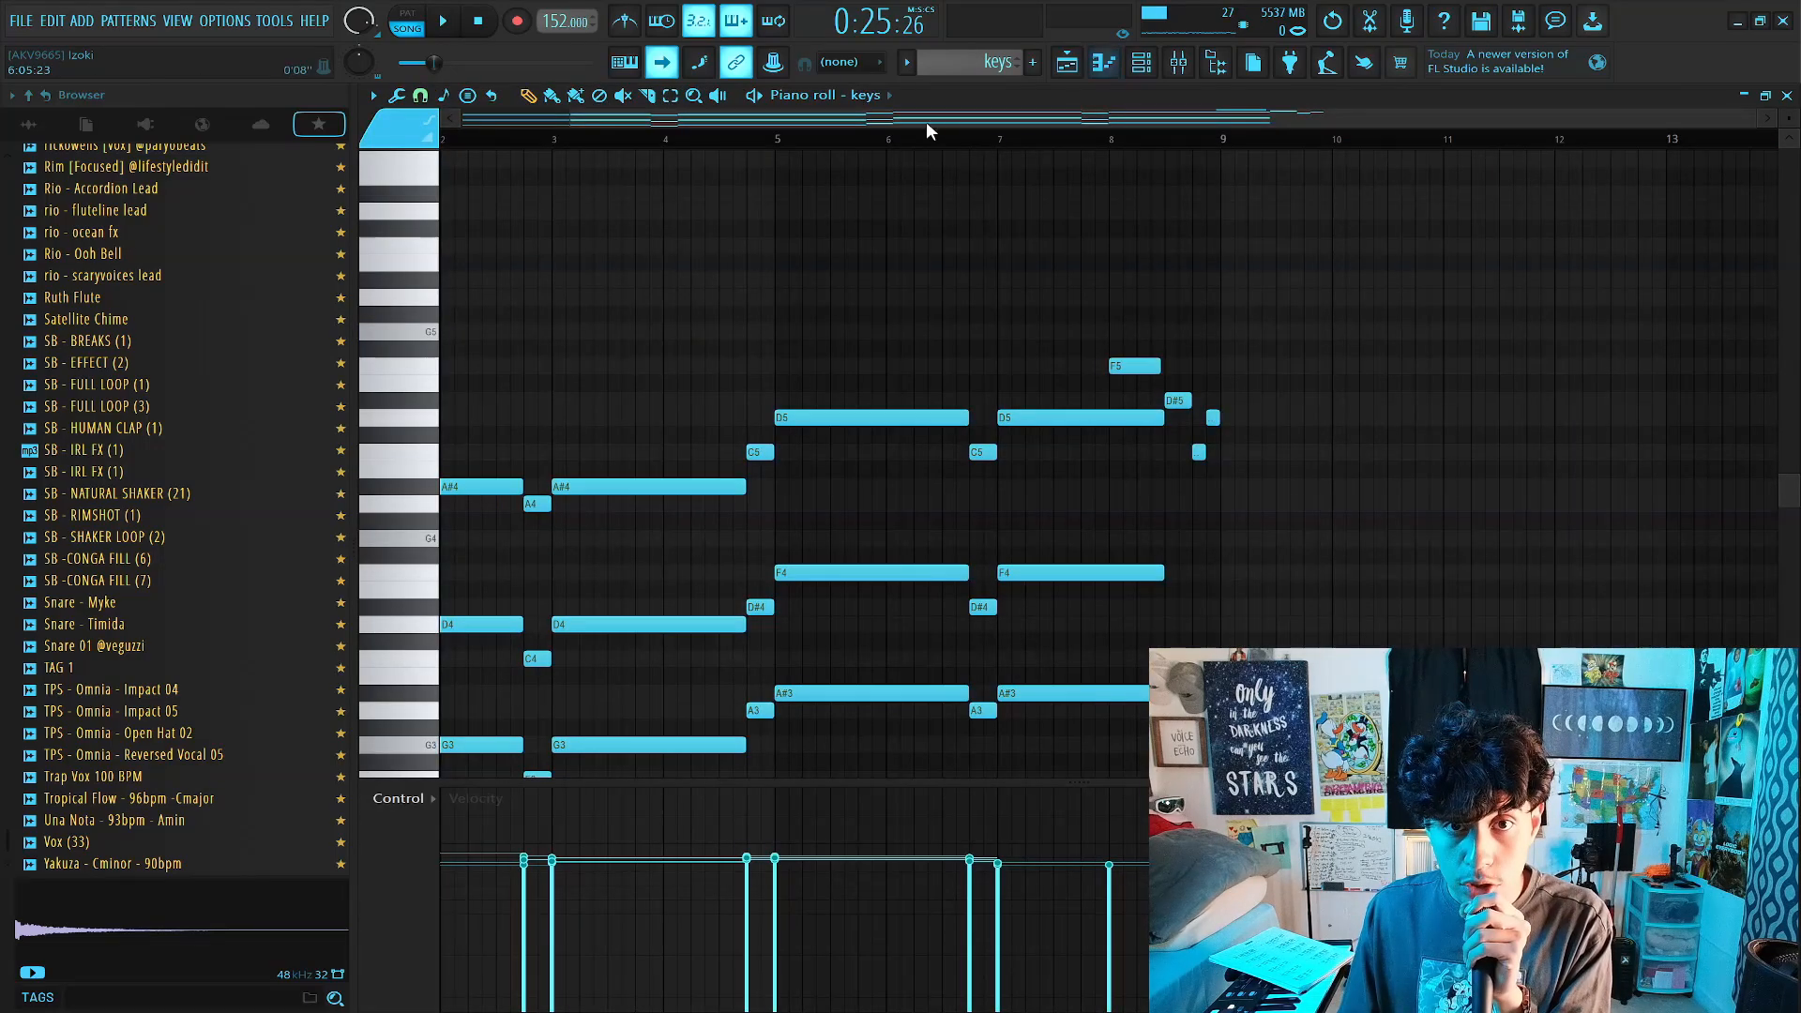
key(space)
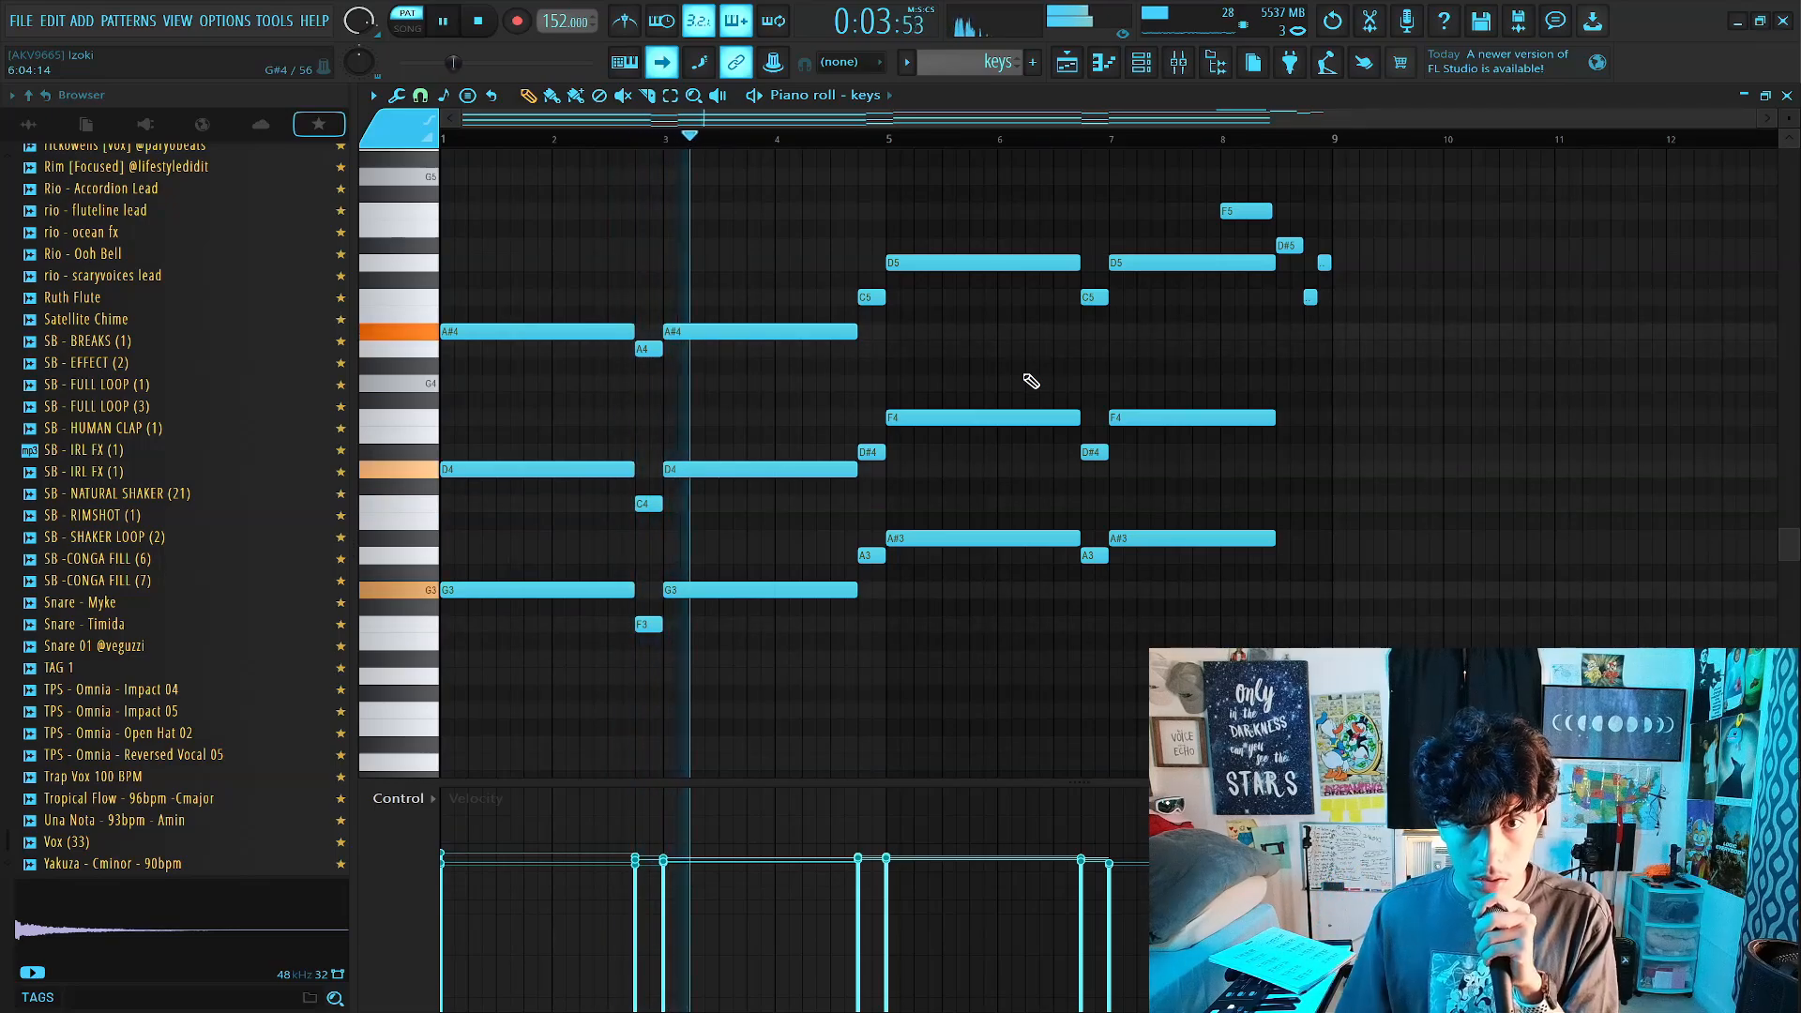
key(space)
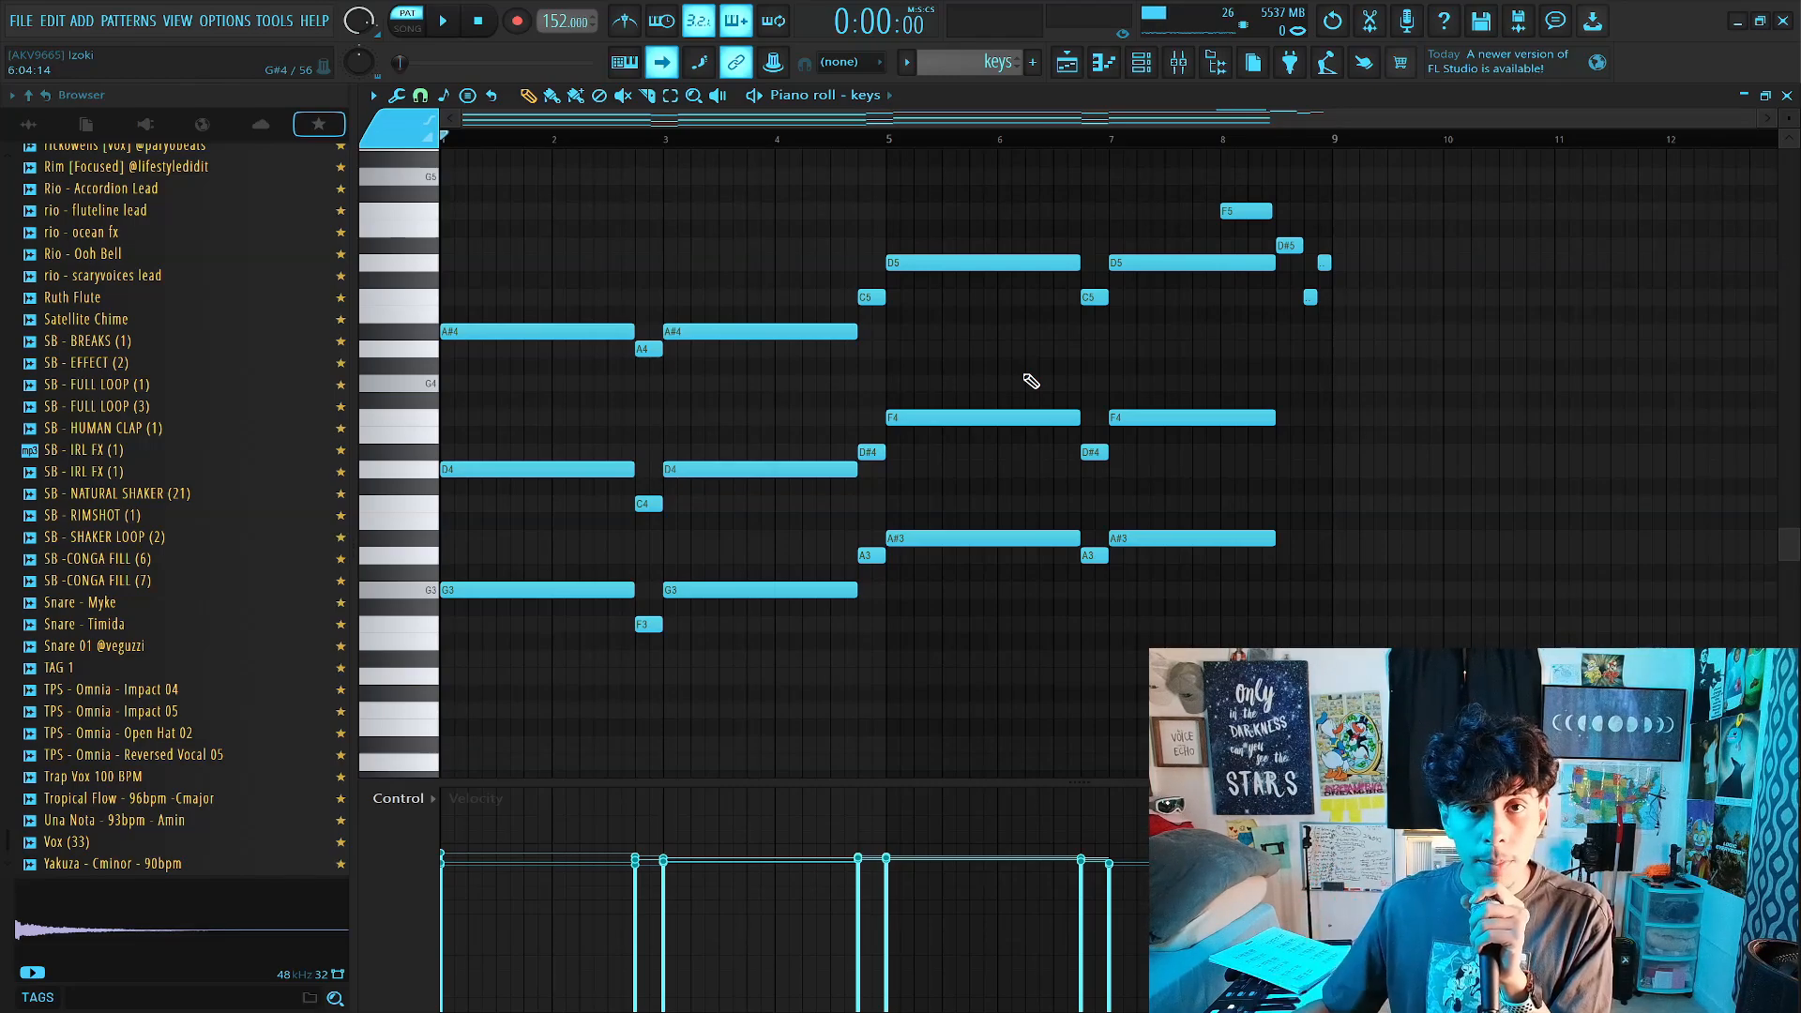
Examine the keys channel's Sampler settings and volume envelope, closing the channel window when done.
click(1151, 70)
click(544, 282)
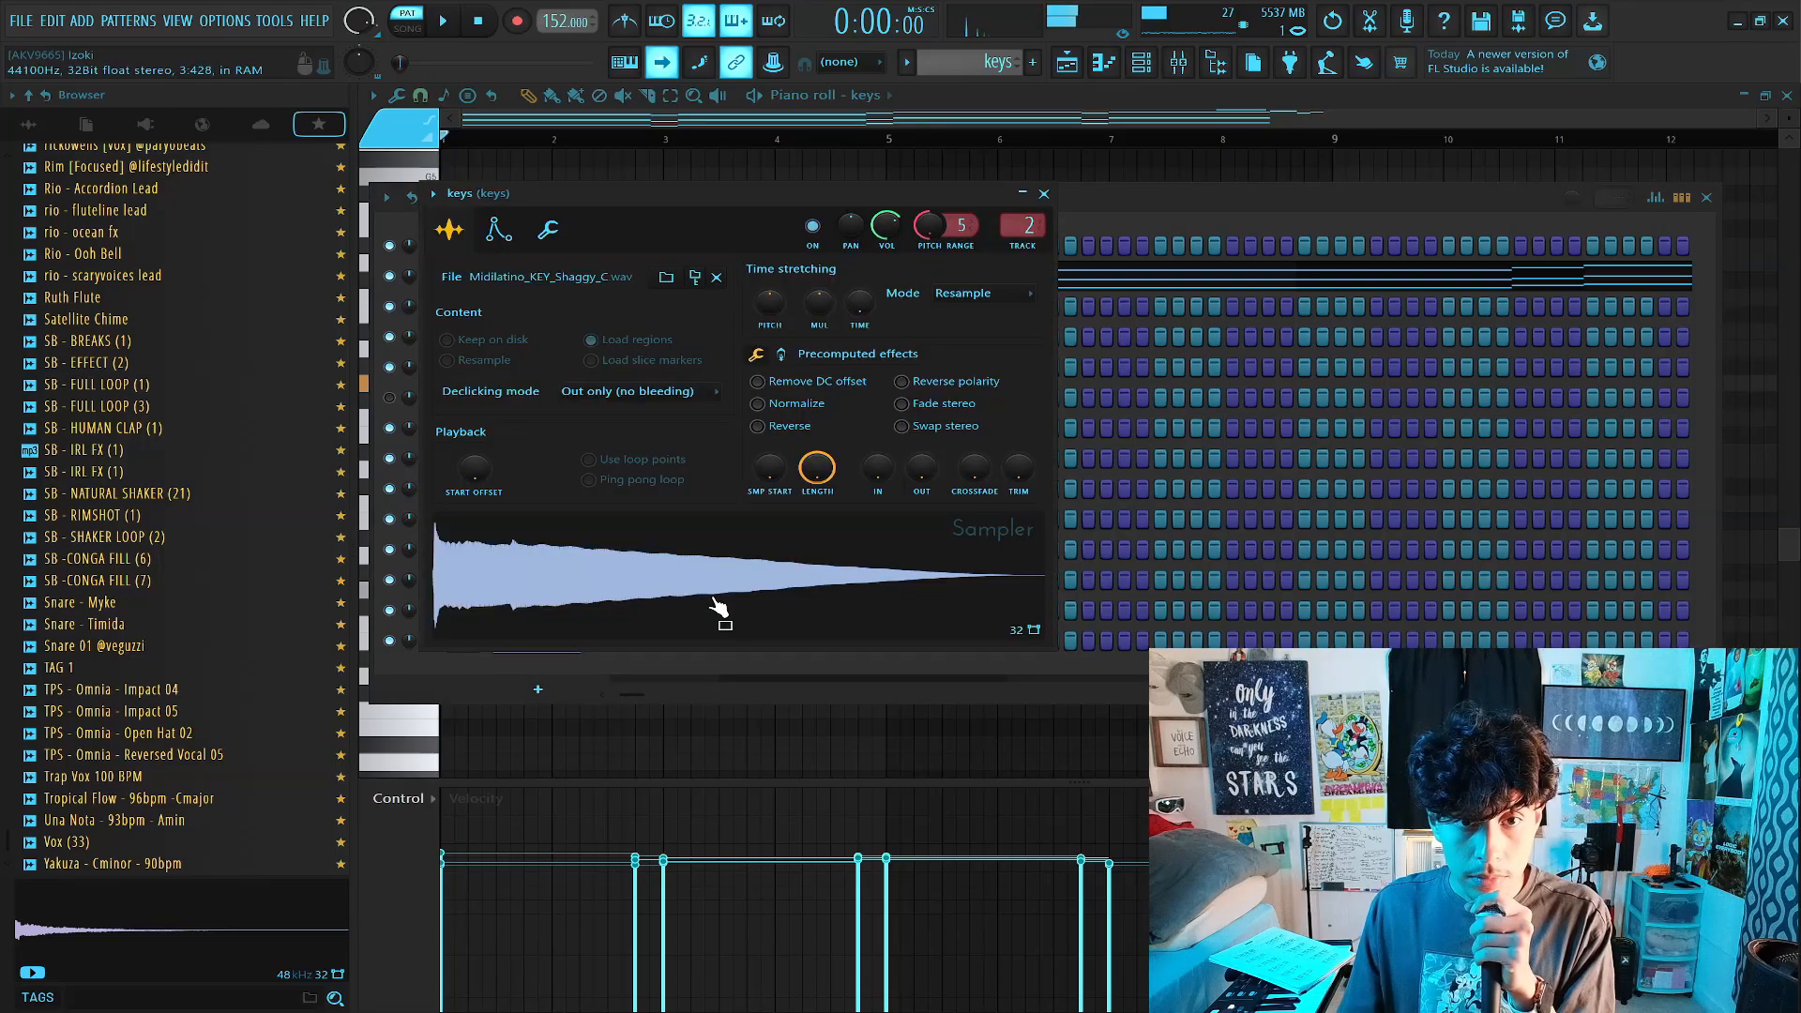
click(498, 229)
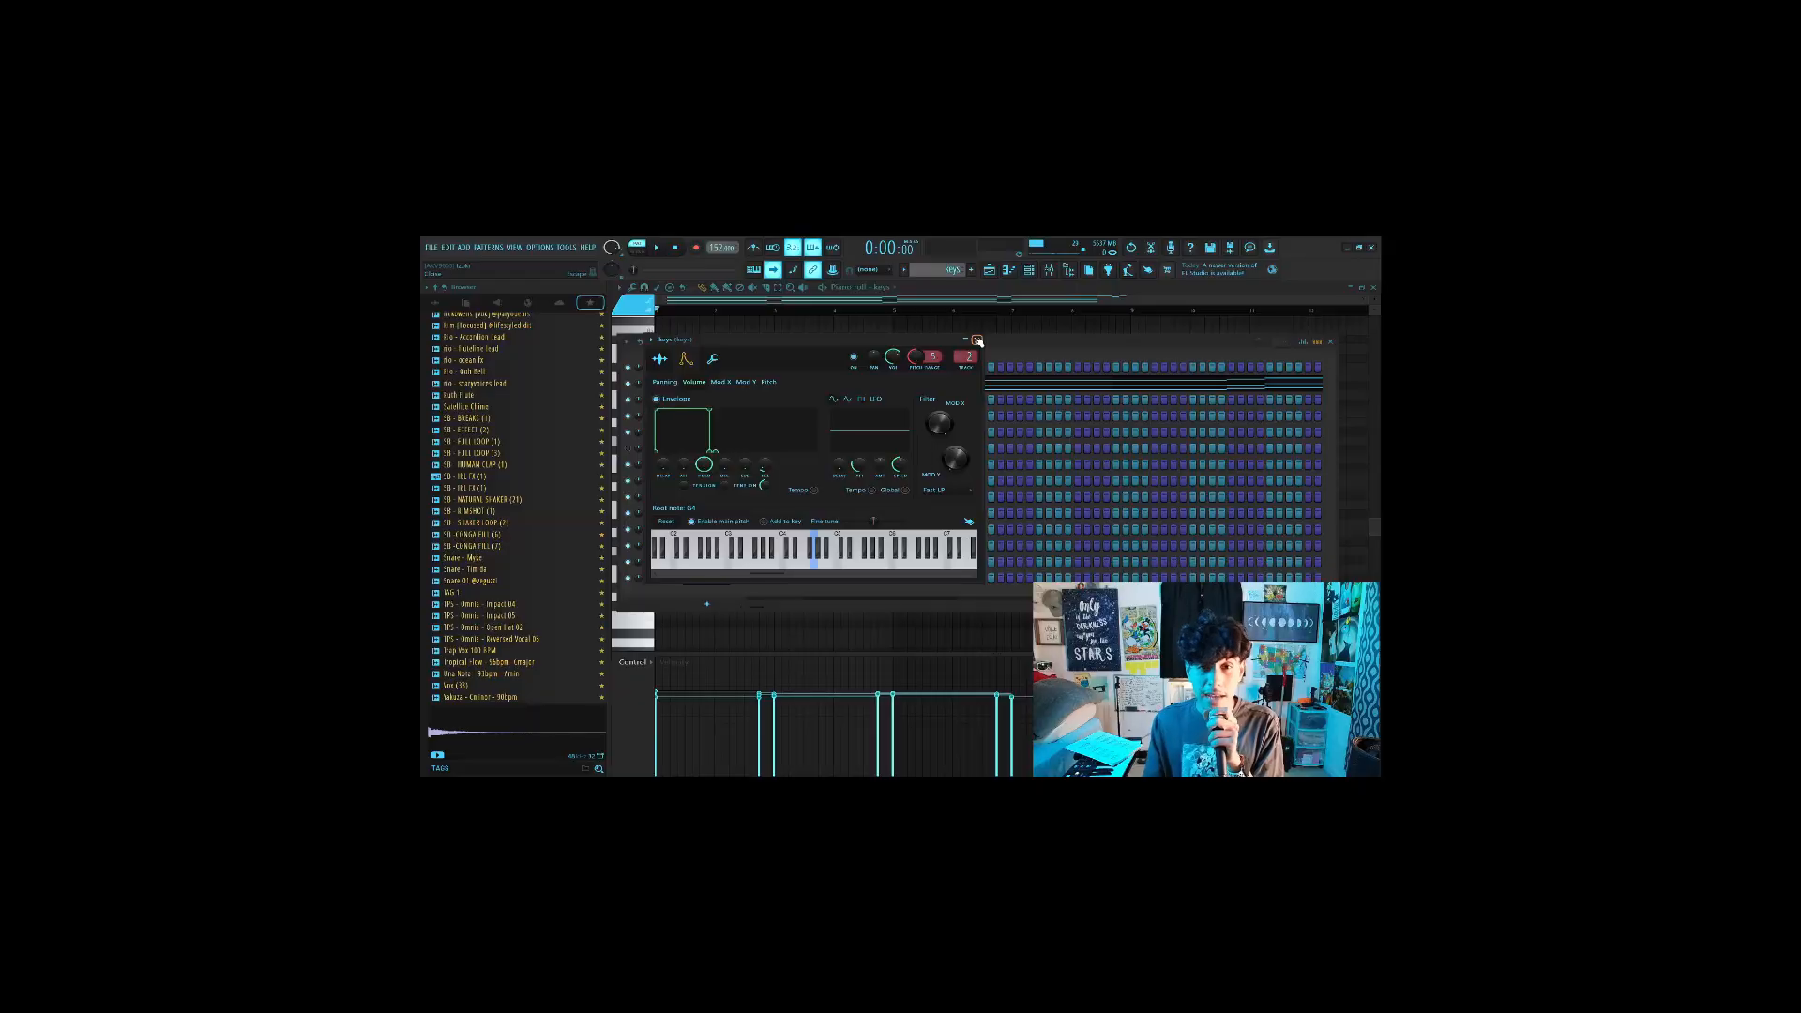
click(1044, 194)
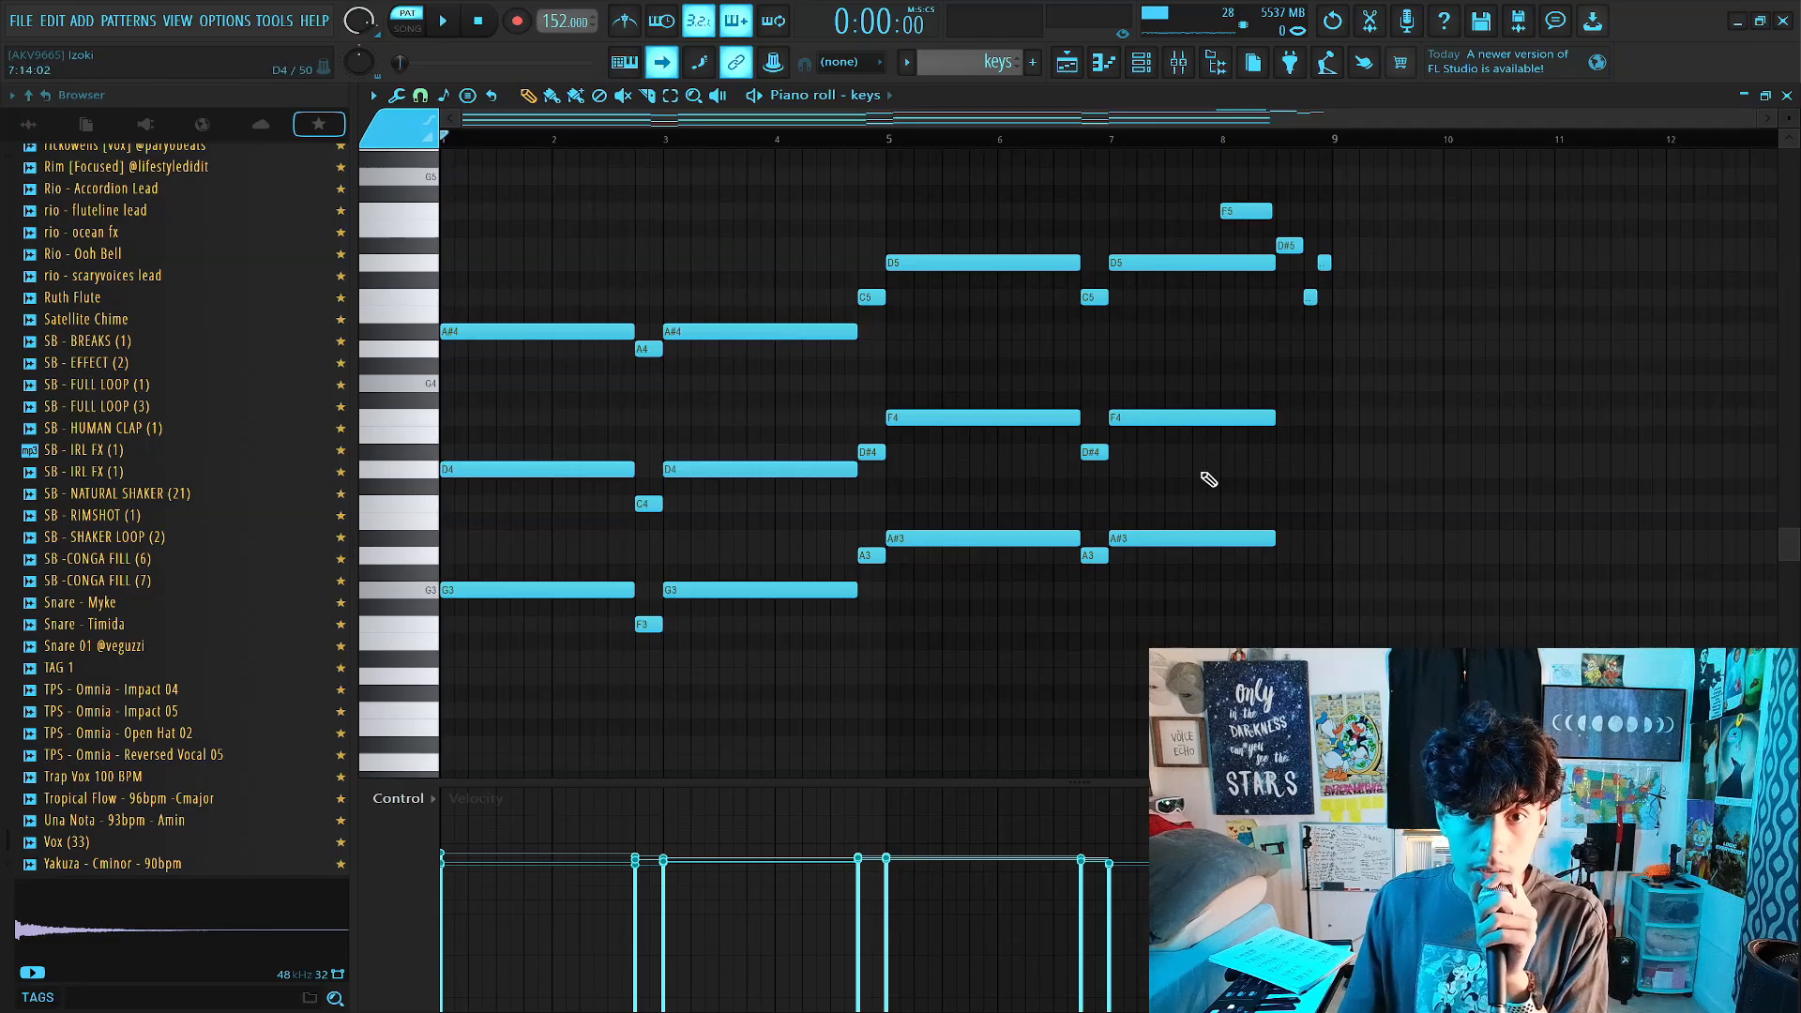
Replay the keys pattern and examine the low and high cuts in FabFilter Pro-Q 3 on the keys mixer track.
key(space)
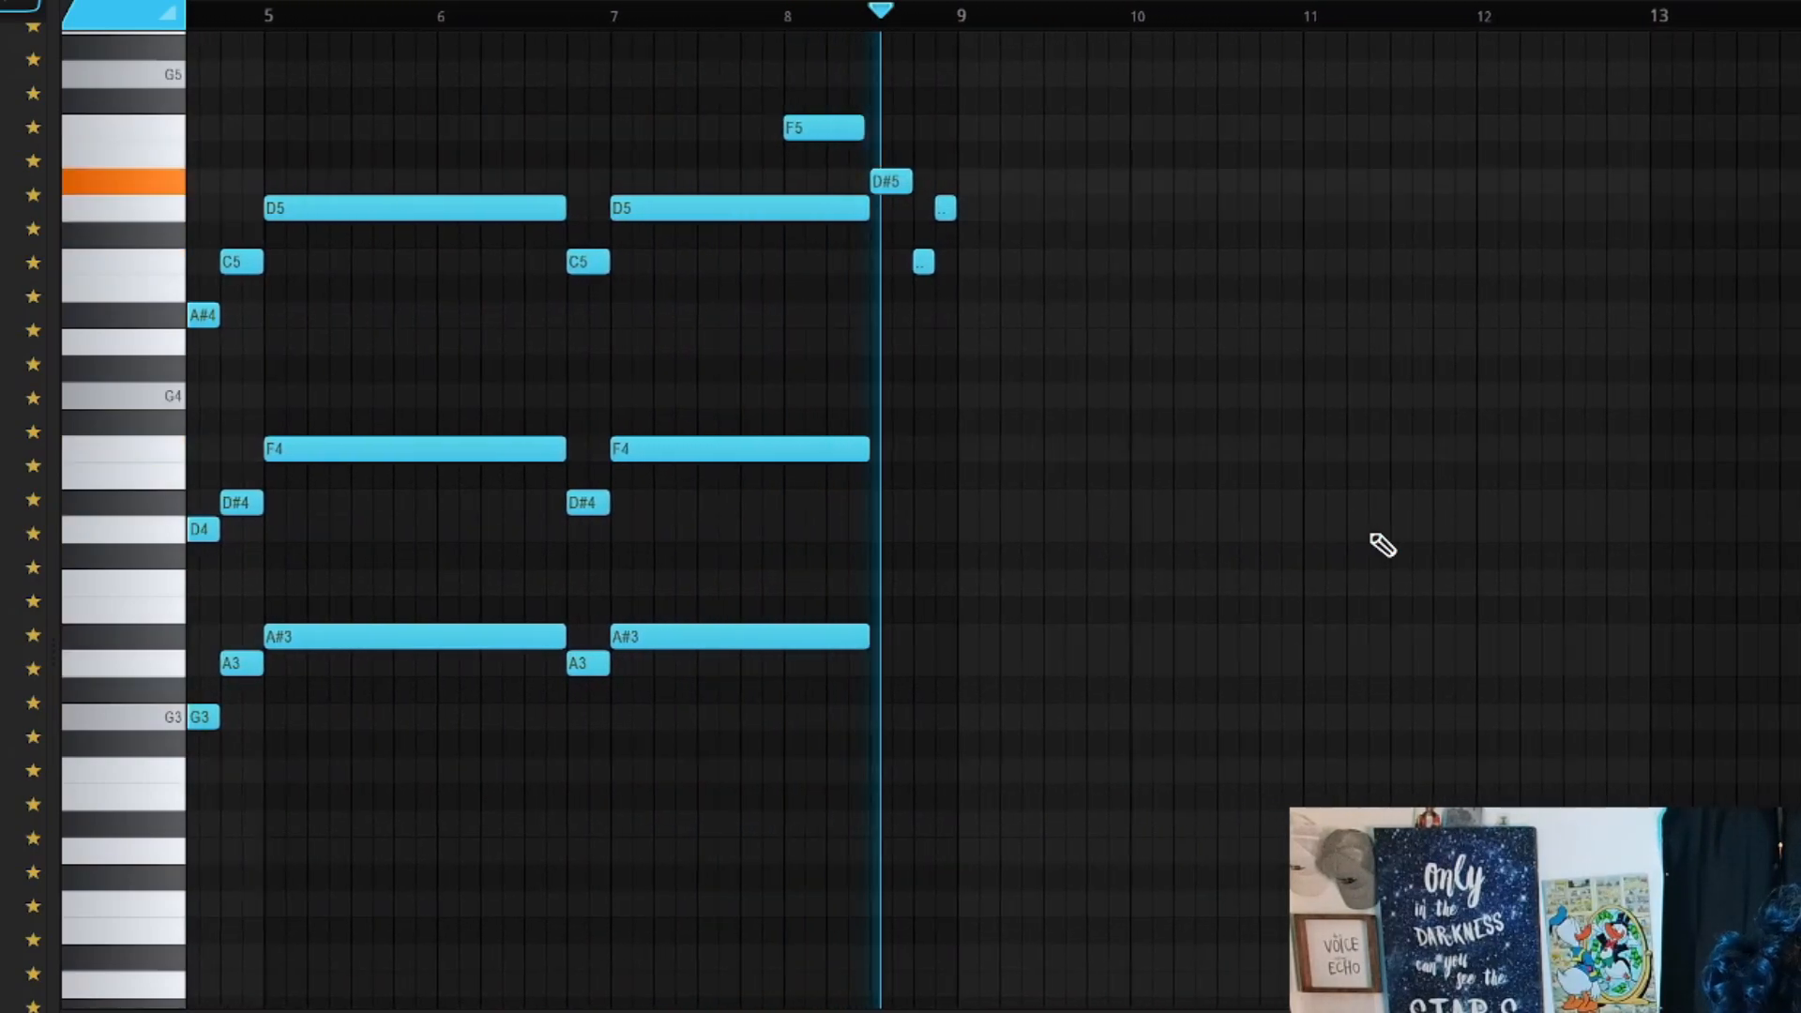
key(space)
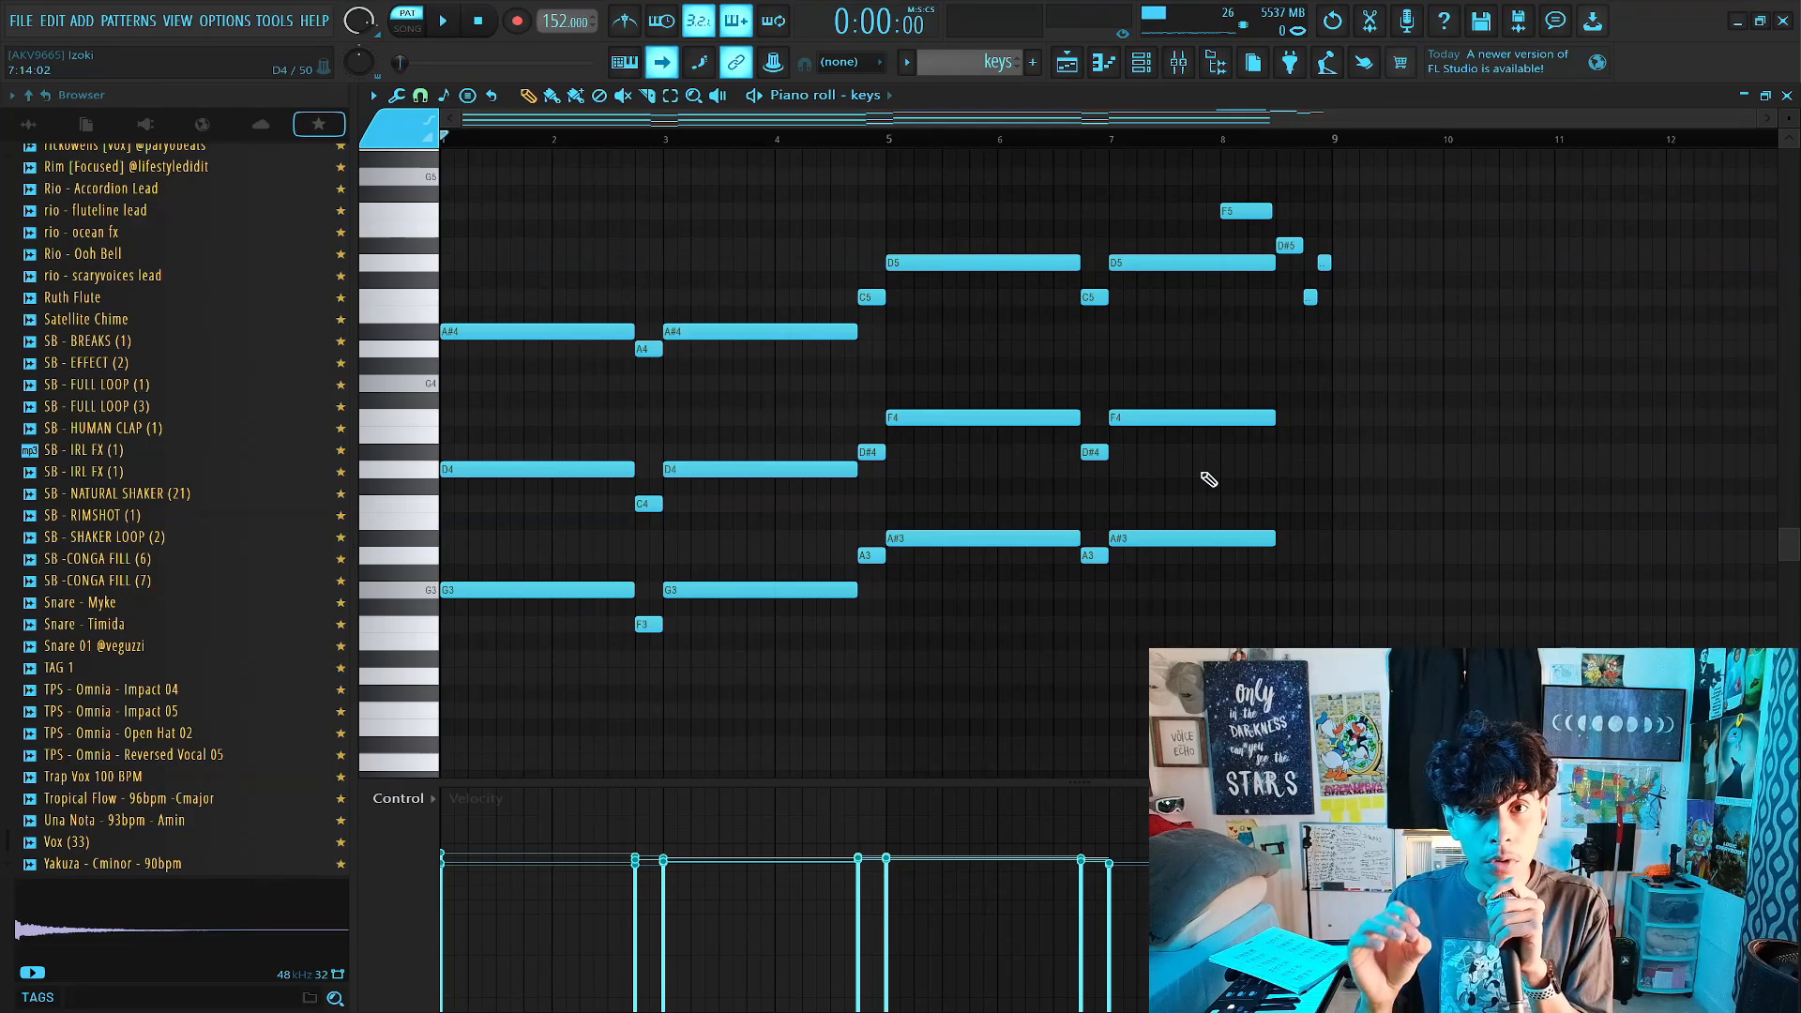
key(F9)
click(1670, 558)
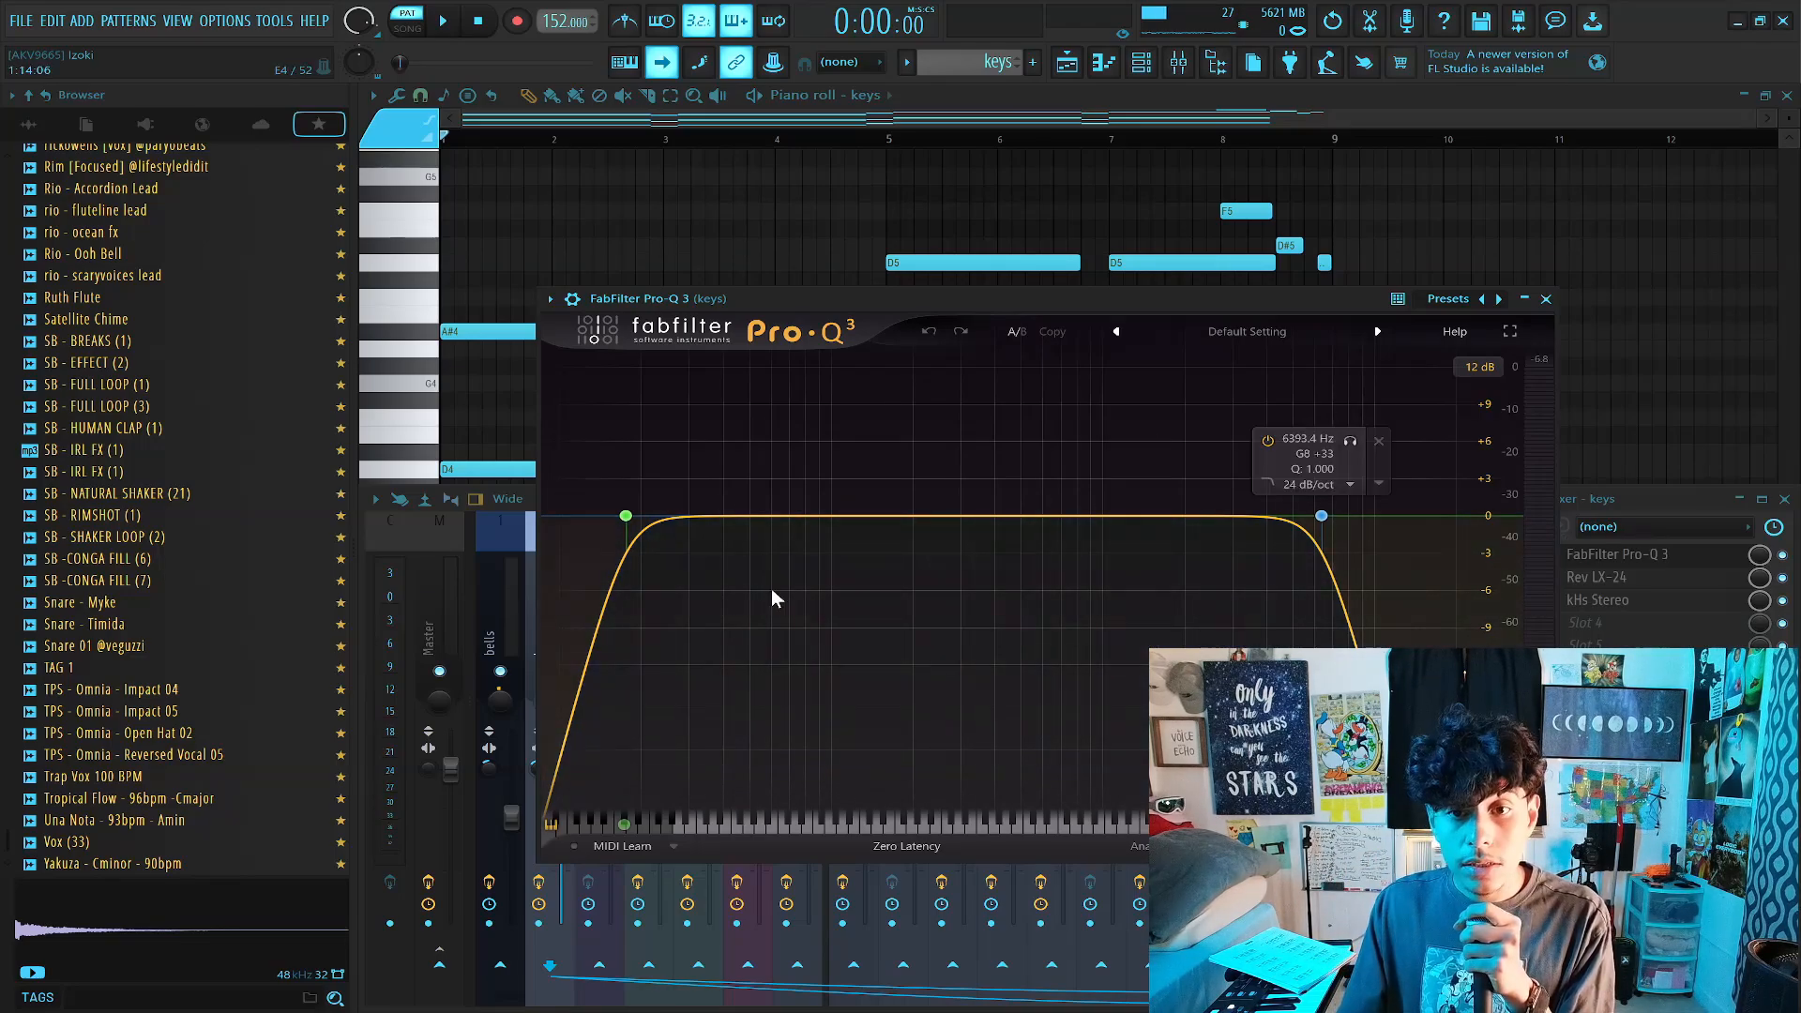
key(space)
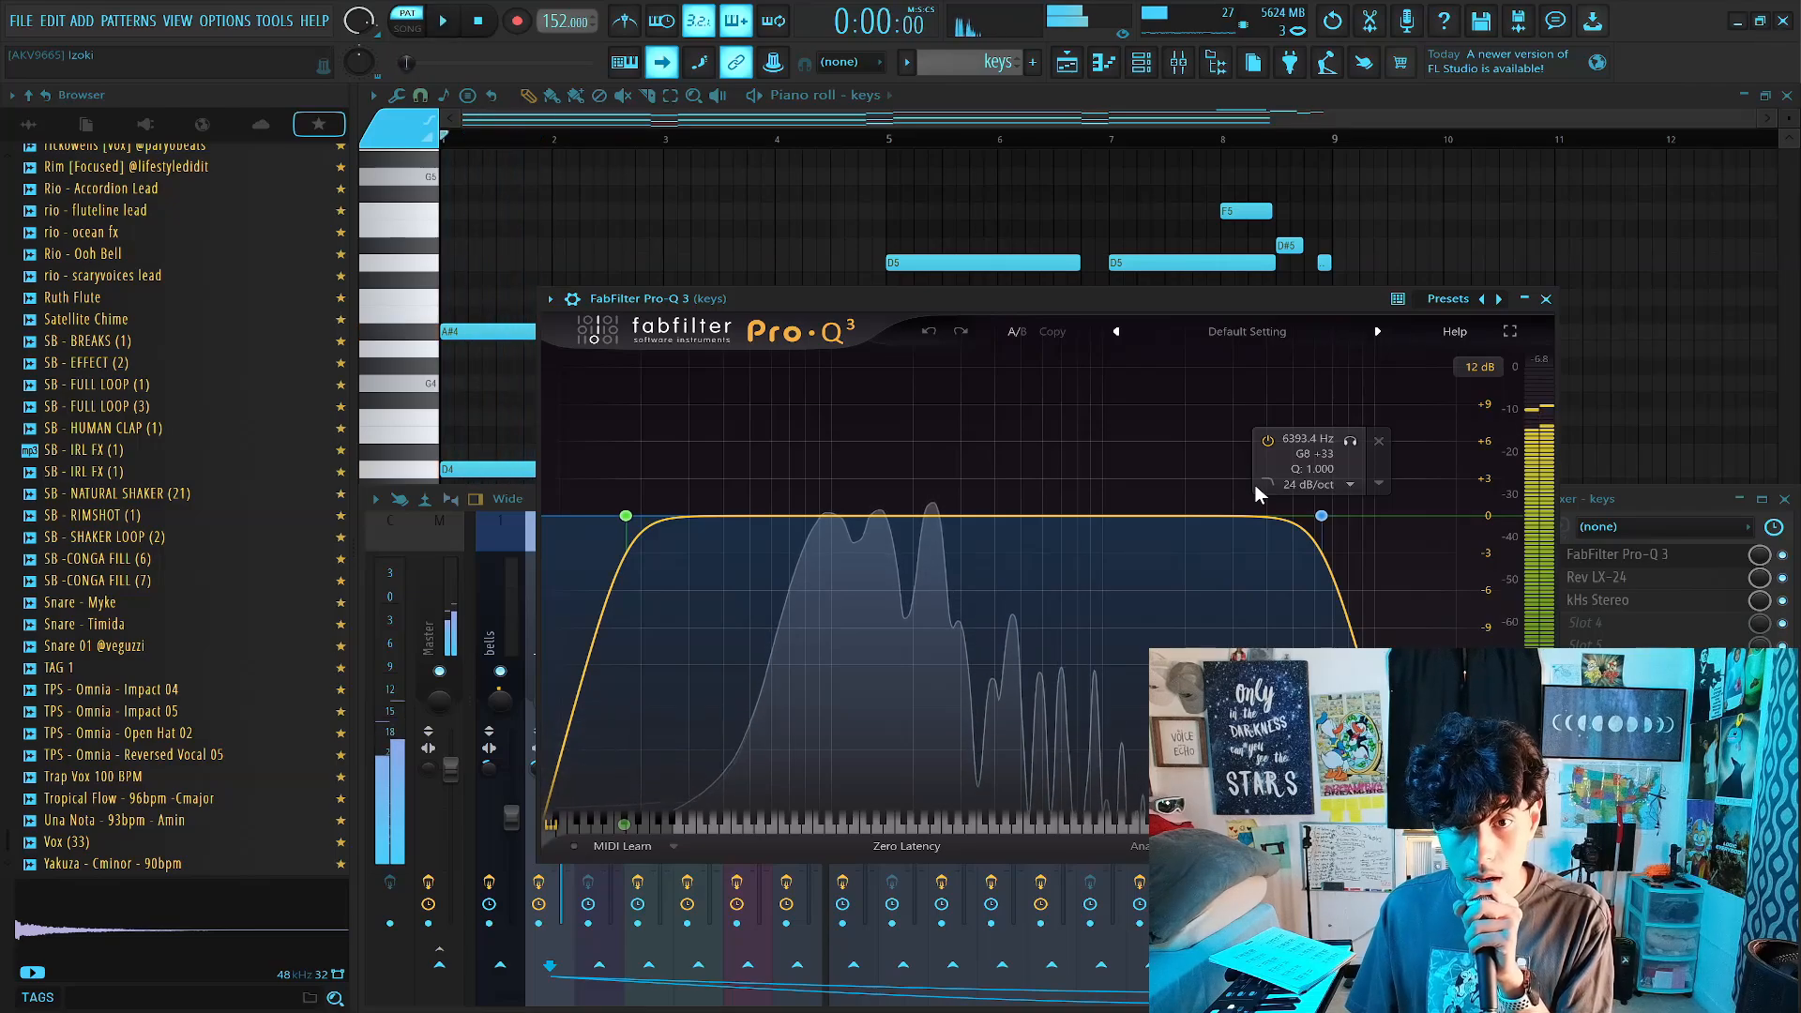
key(space)
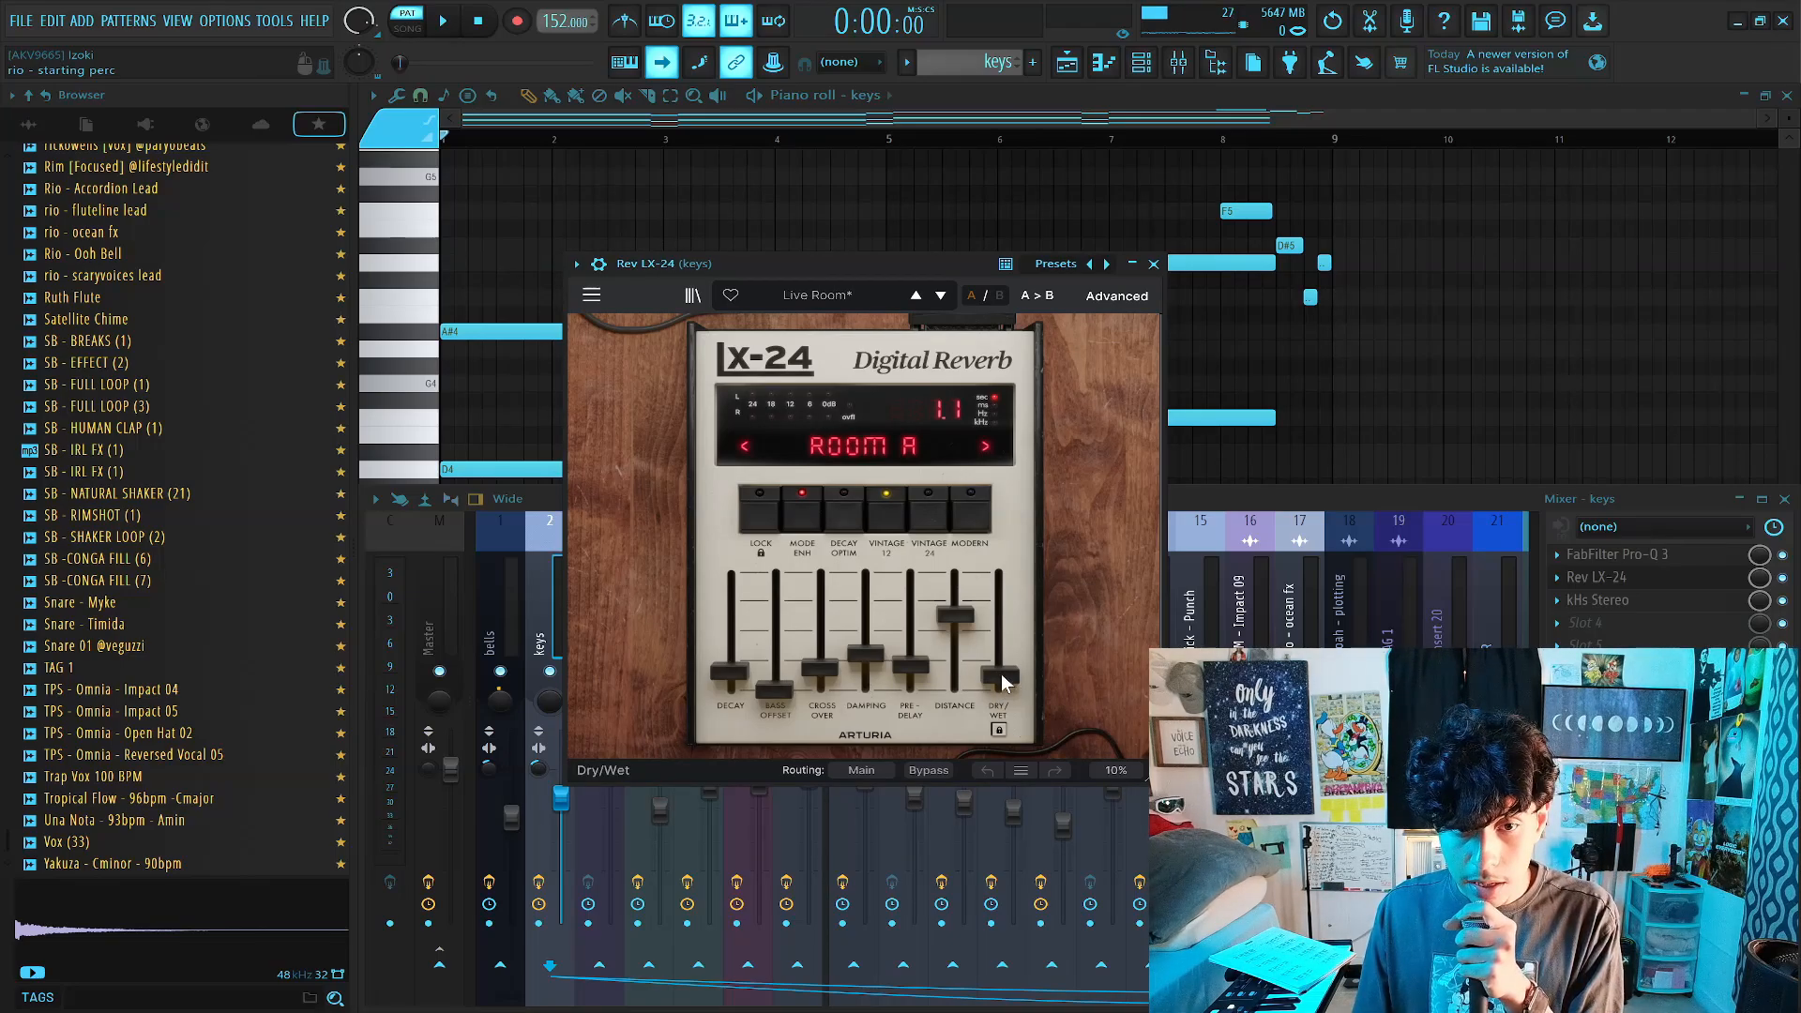
Examine the Rev LX-24 dry/wet level and the kHs Stereo width on the keys track, closing the stereo plugin when done.
drag(1002, 688, 1003, 682)
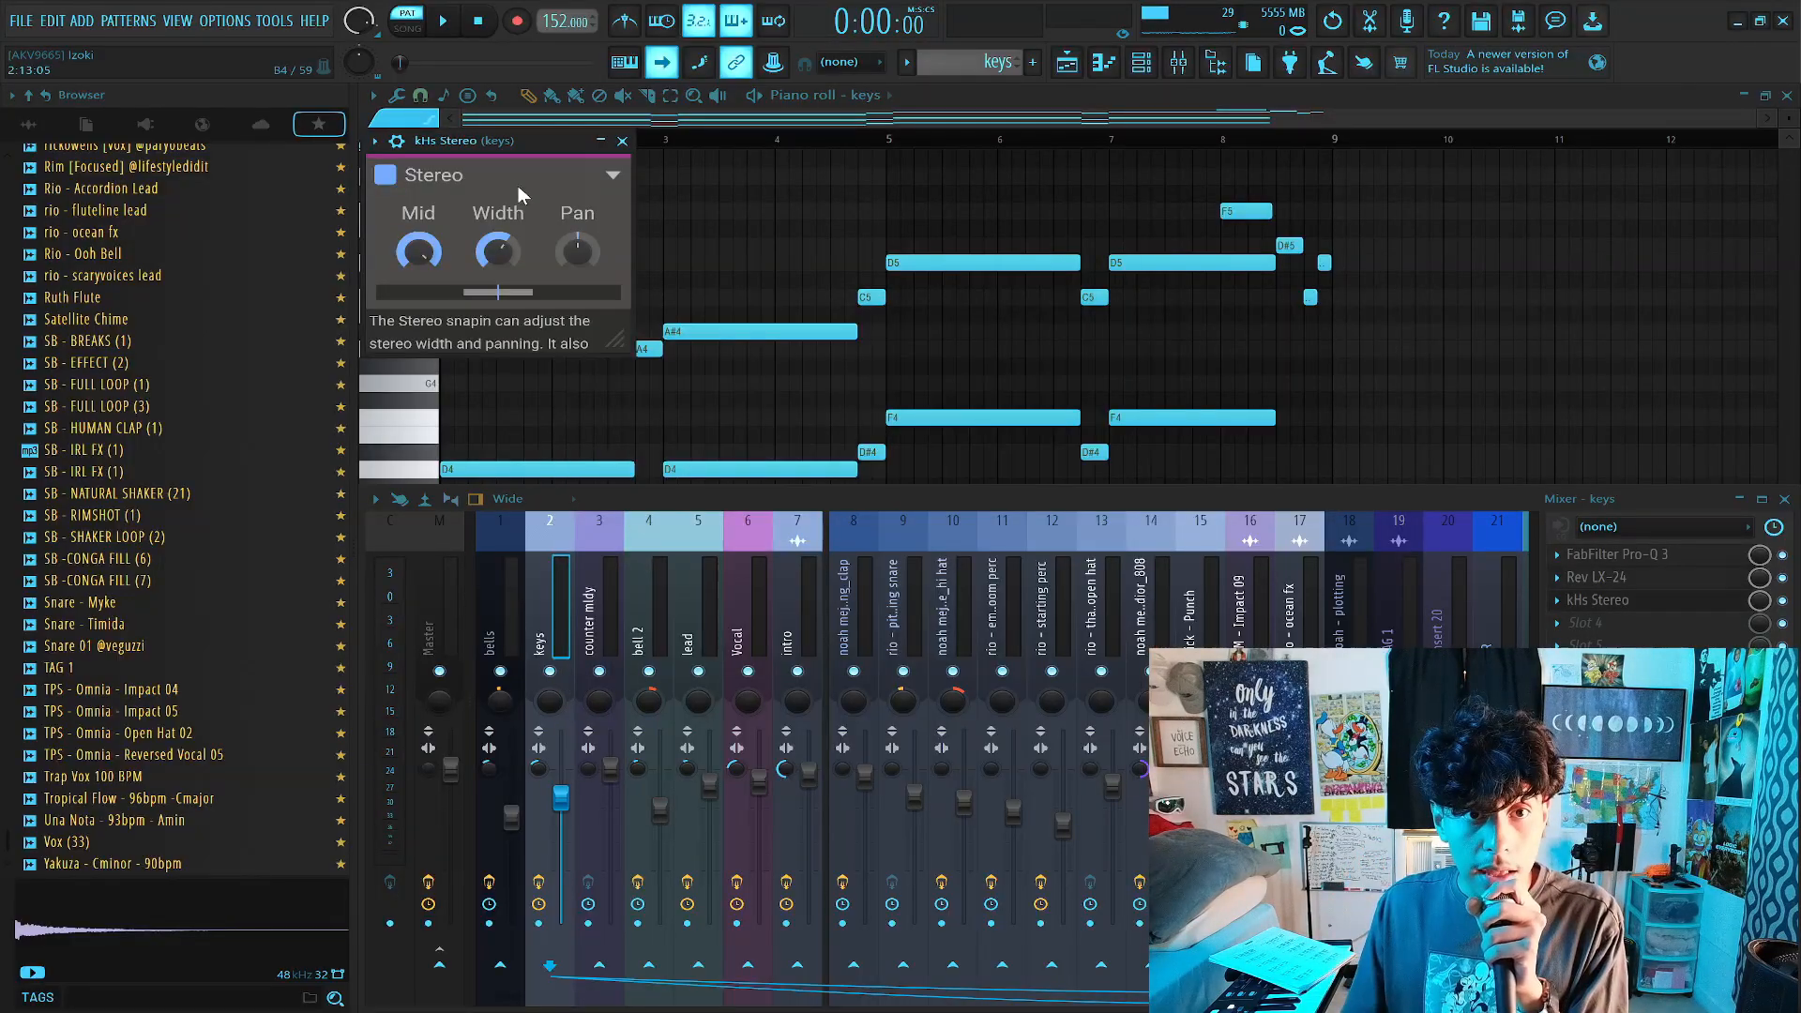
drag(518, 186, 966, 310)
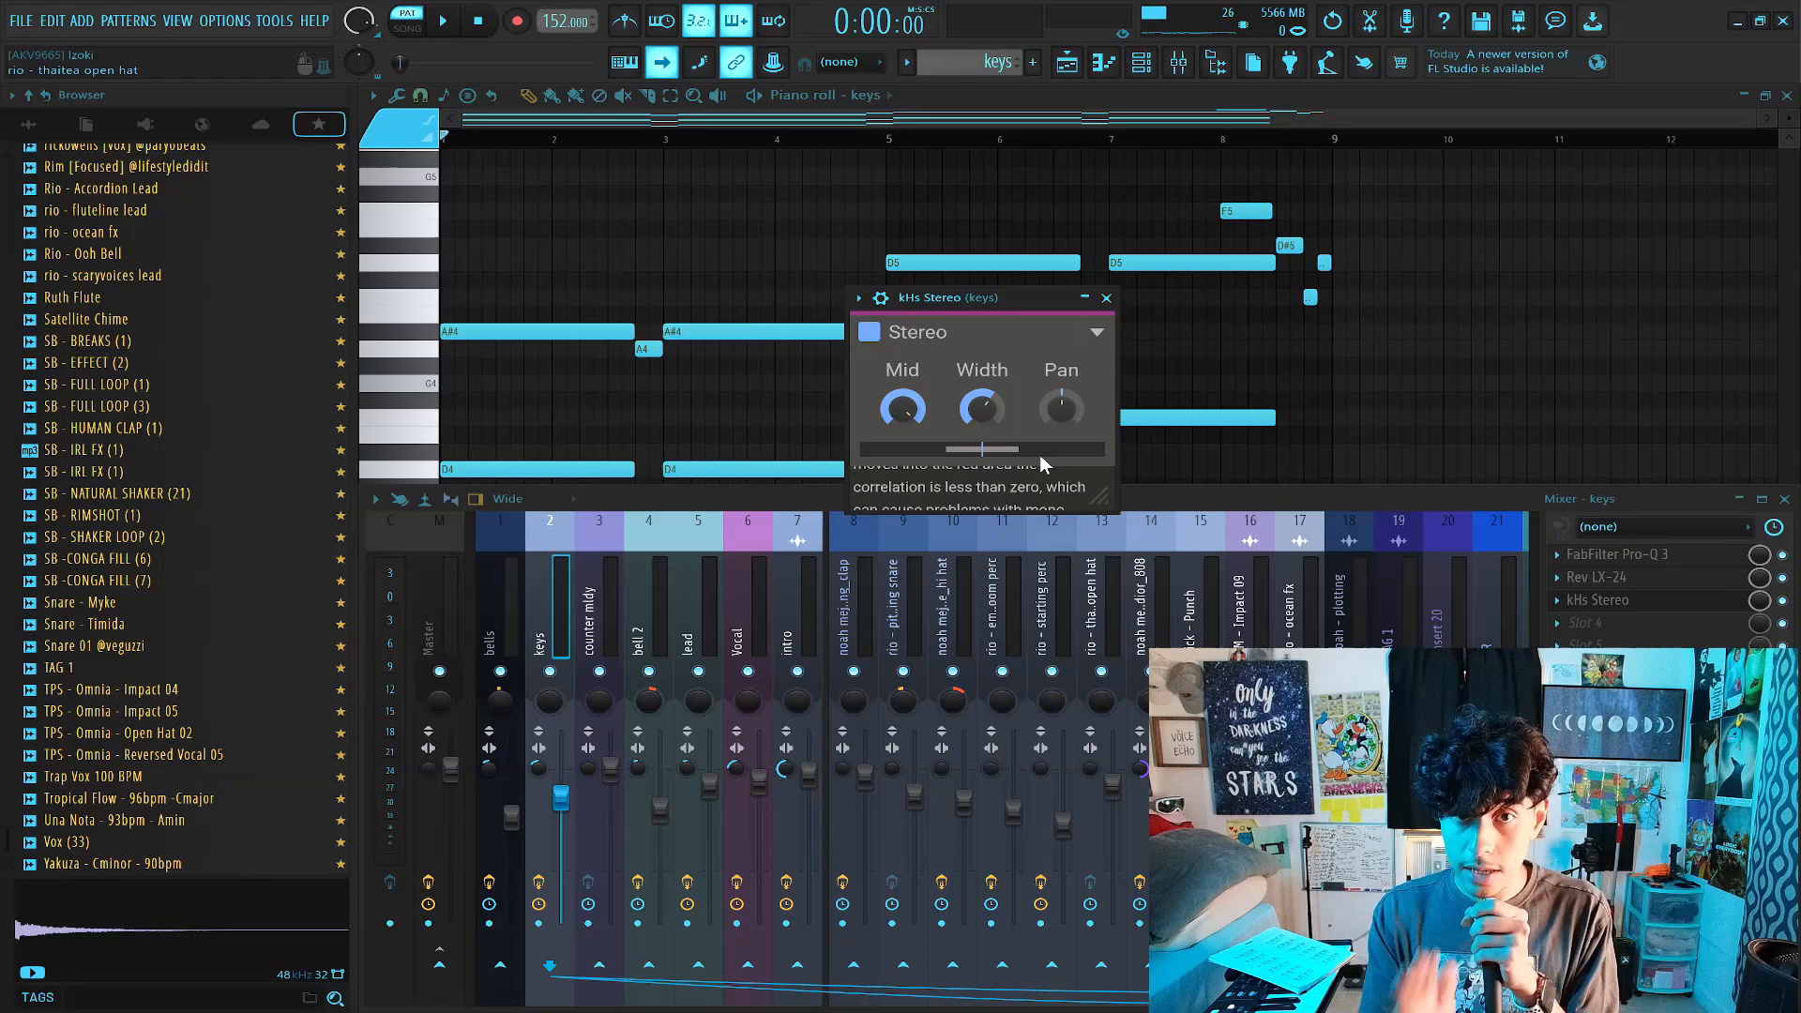
click(1106, 297)
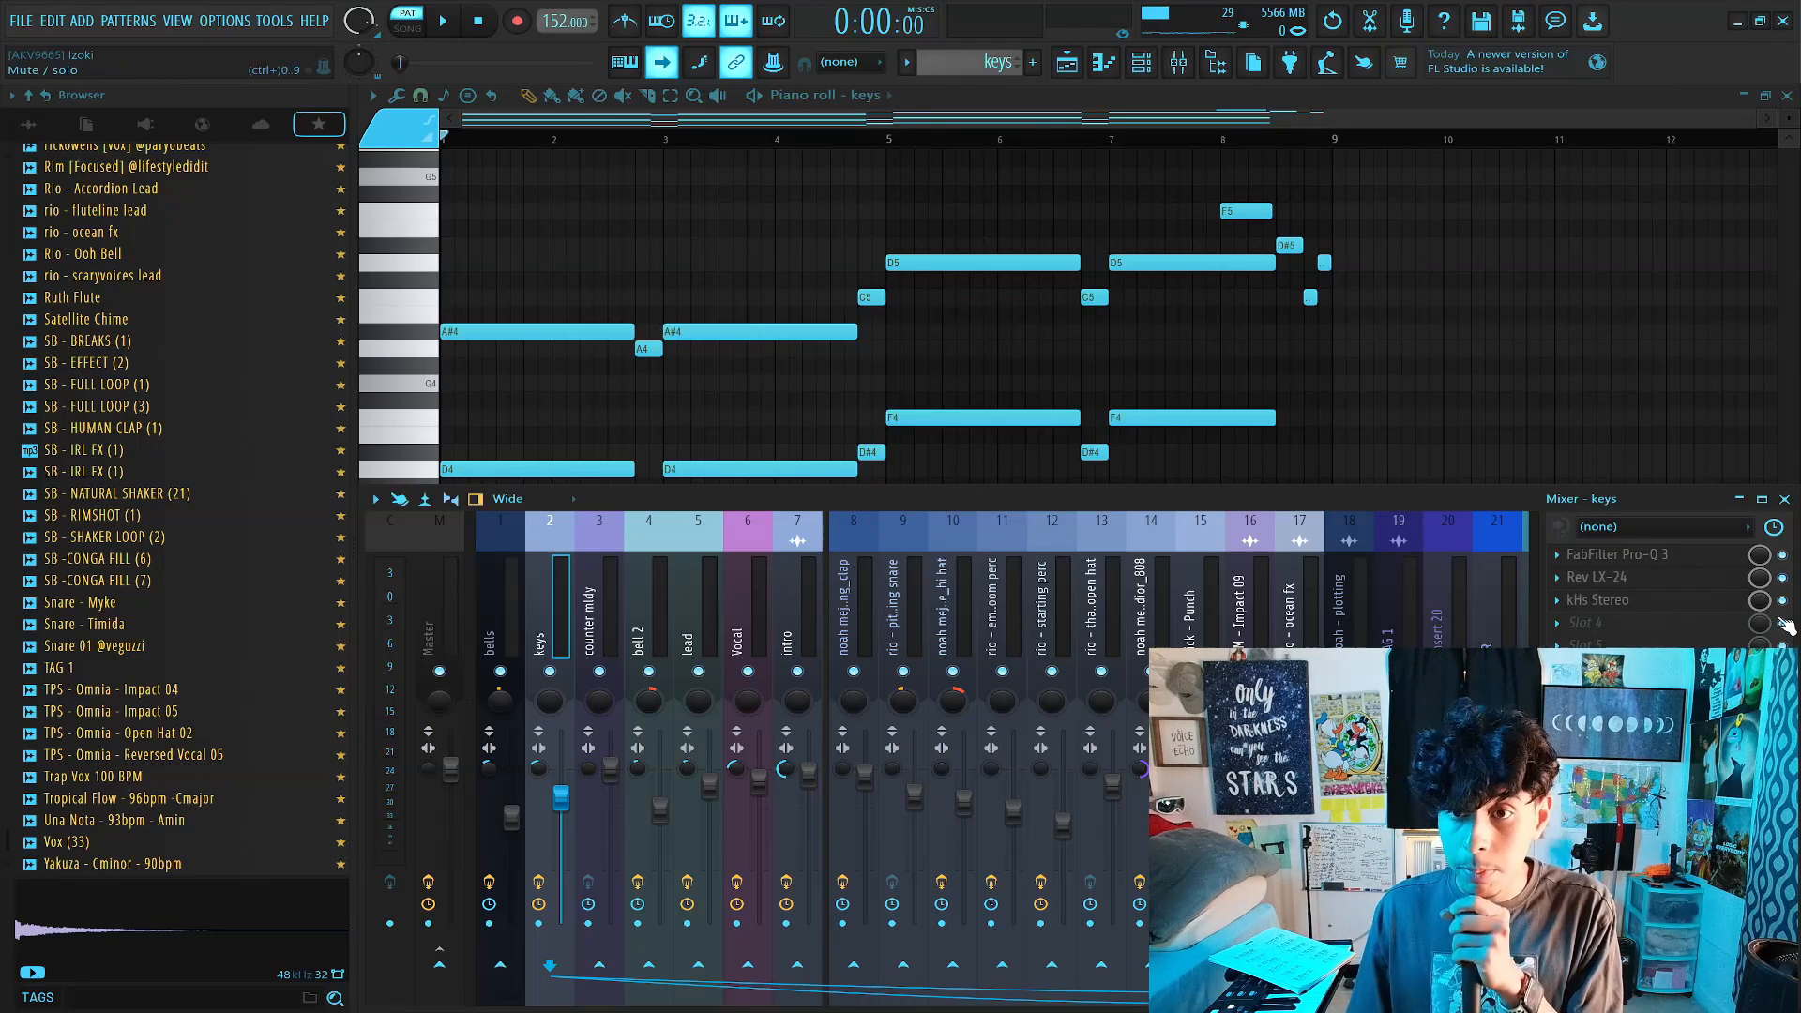
Close the piano roll and review the FabFilter Pro-Q 3 and kHs Stereo plugins on the keys mixer track once more.
click(1786, 95)
click(1636, 554)
click(1640, 563)
click(1642, 565)
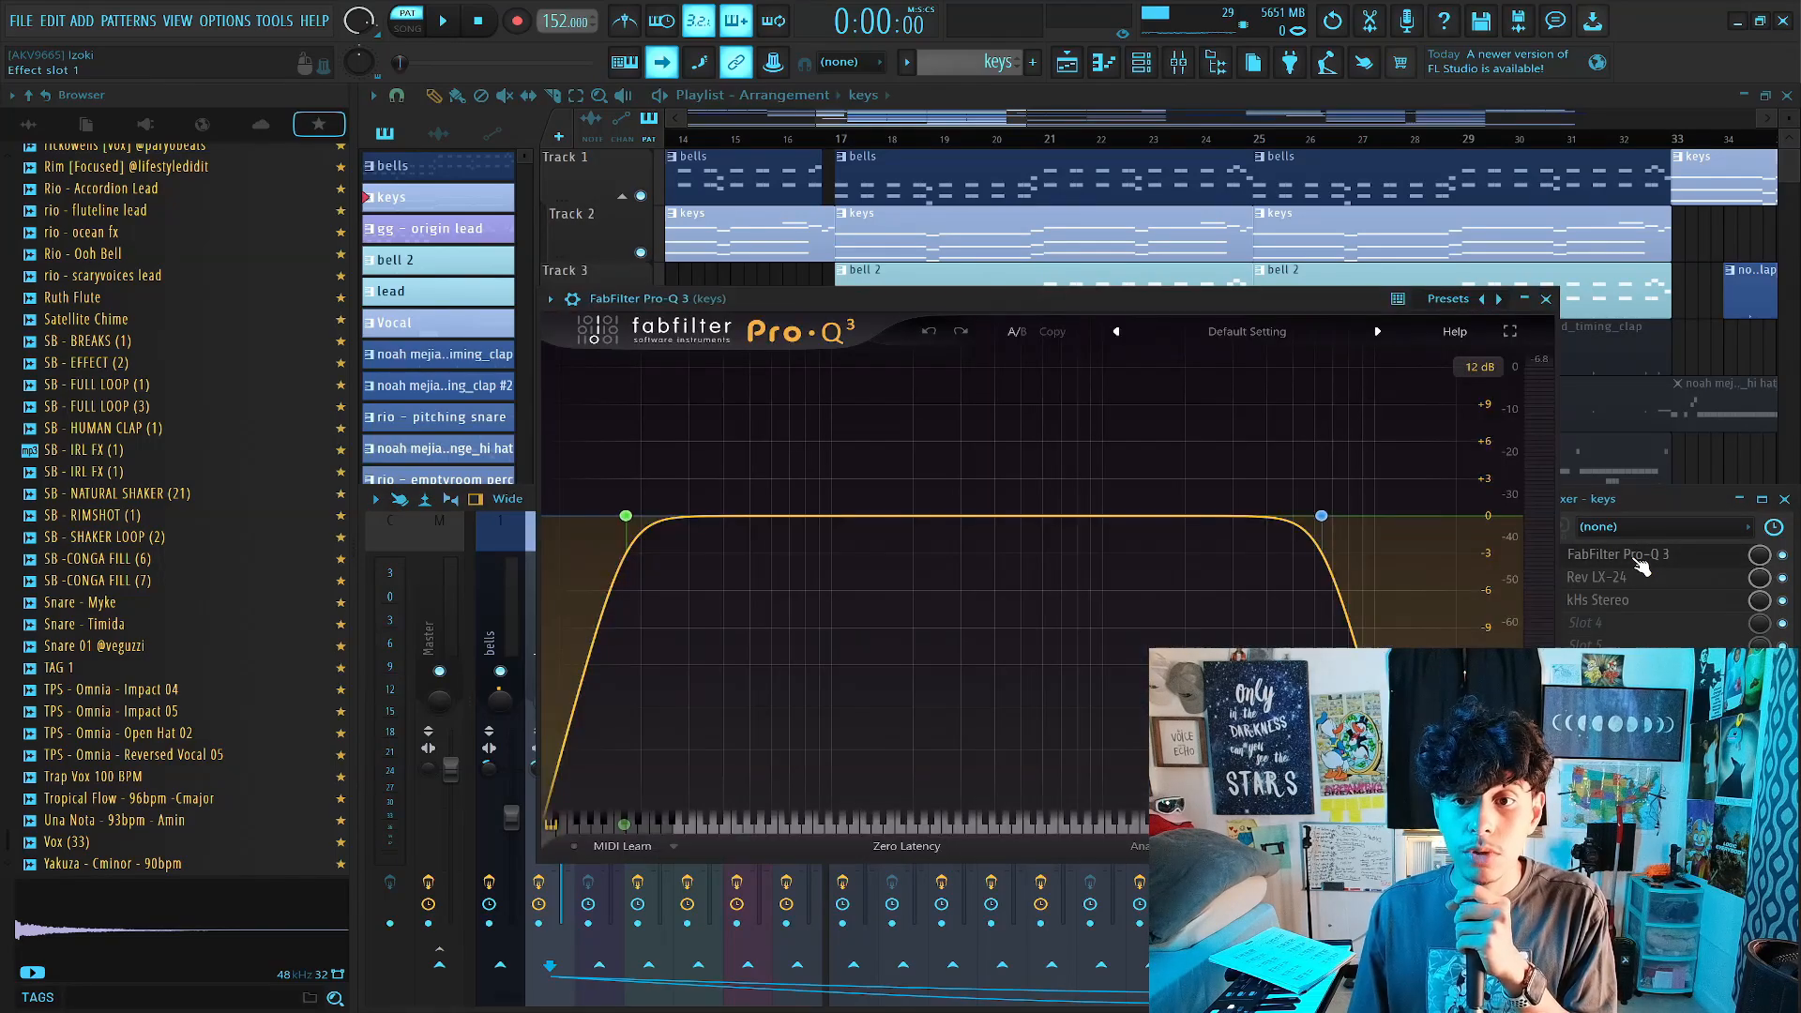
click(1641, 565)
click(1659, 611)
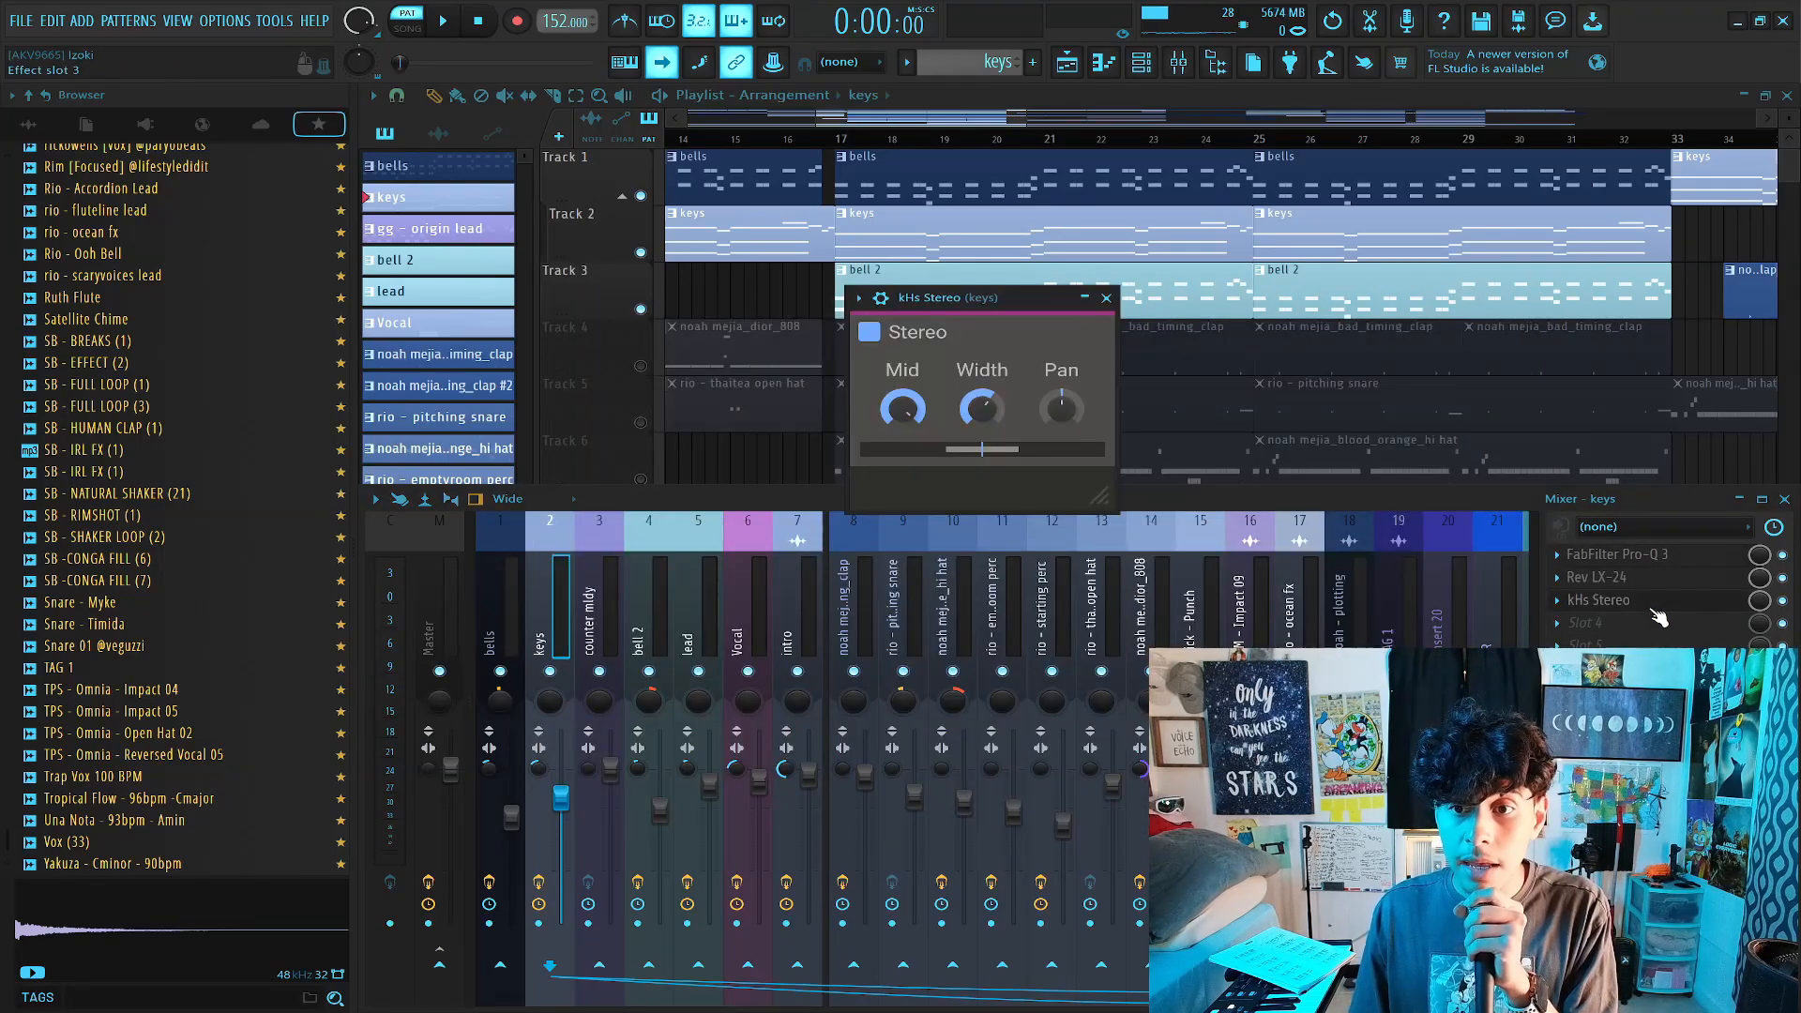
click(1662, 611)
click(1662, 611)
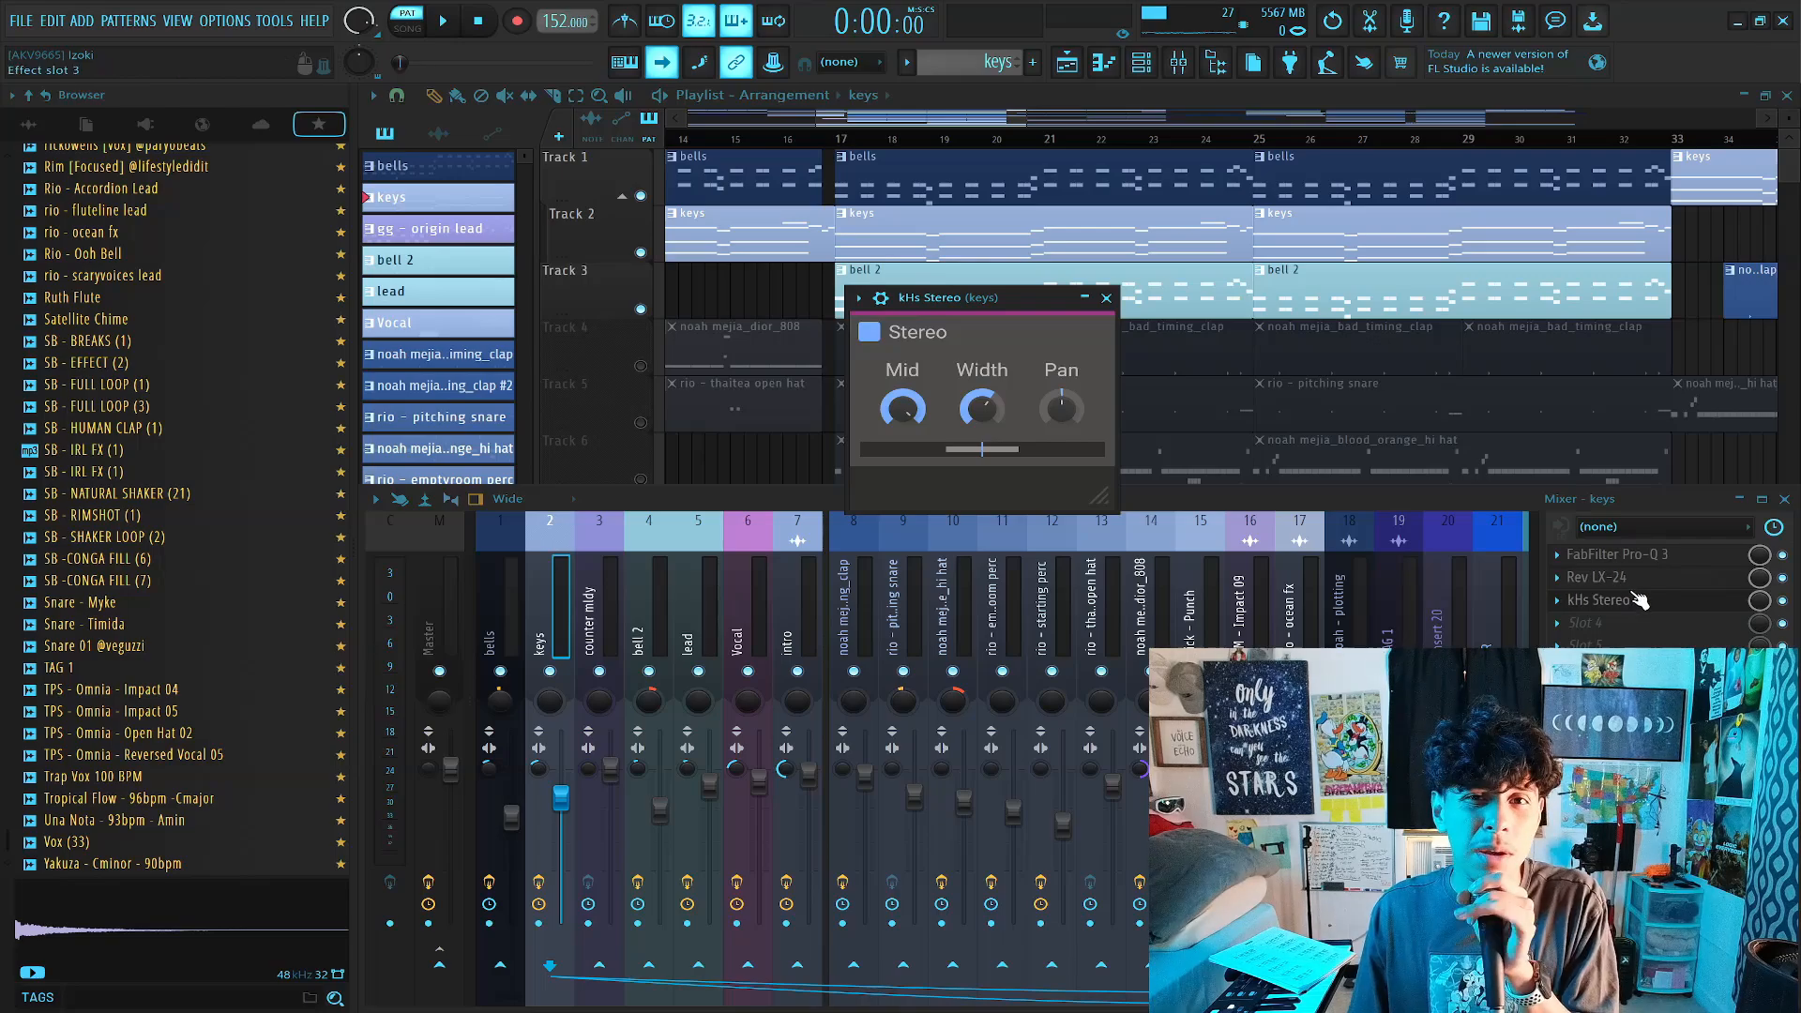
click(1637, 600)
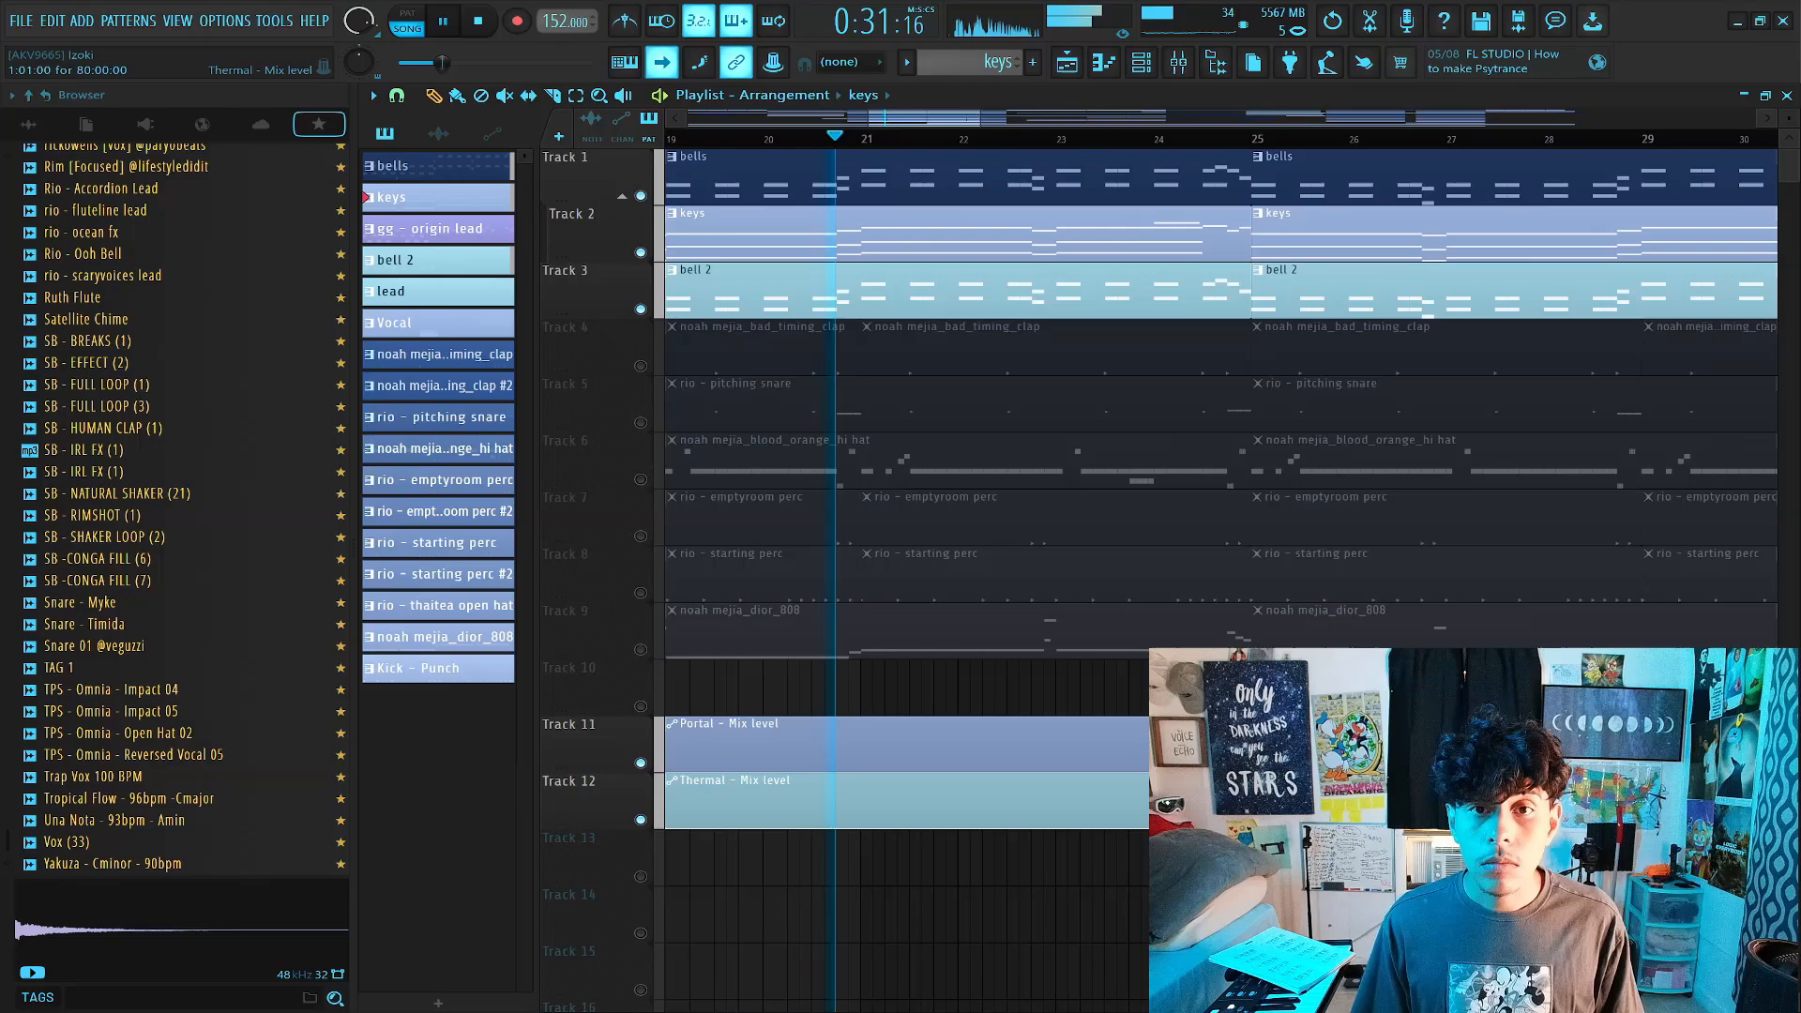
Stop the melody playback, mute playlist tracks 1 to 3, unmute tracks 4 to 9 and play the drums.
key(space)
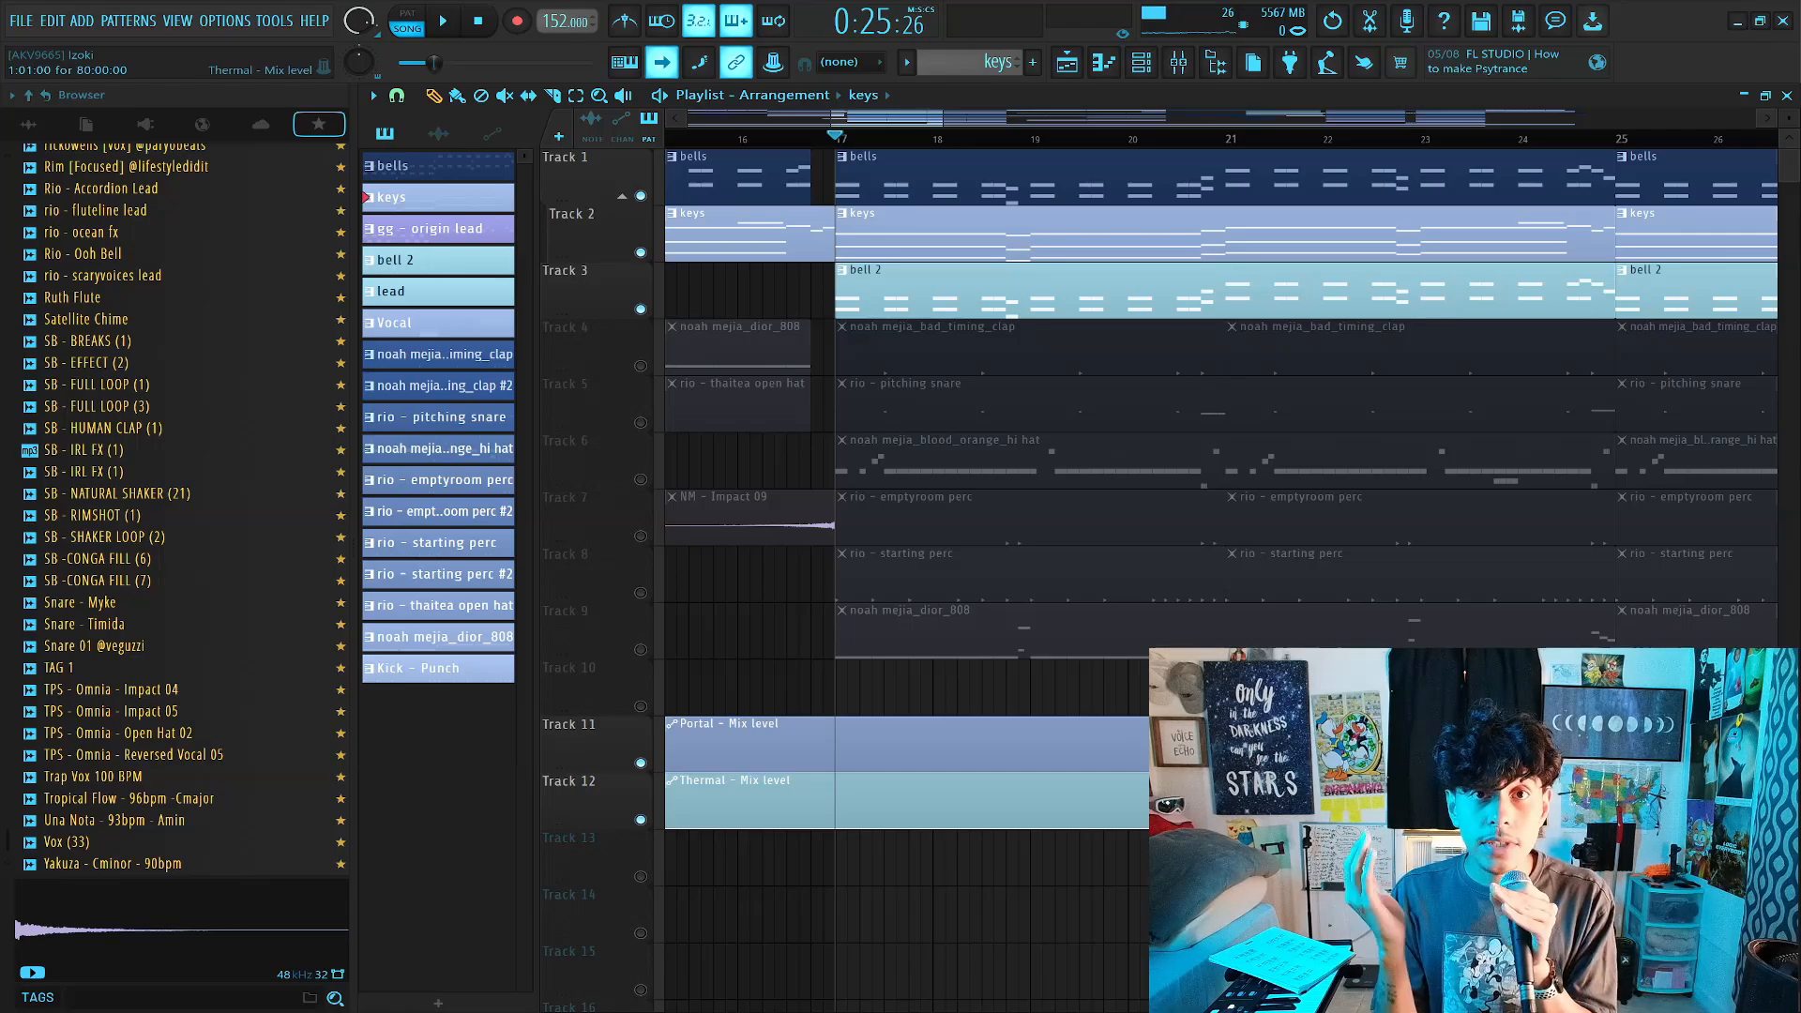
scroll(742, 467, up, 2)
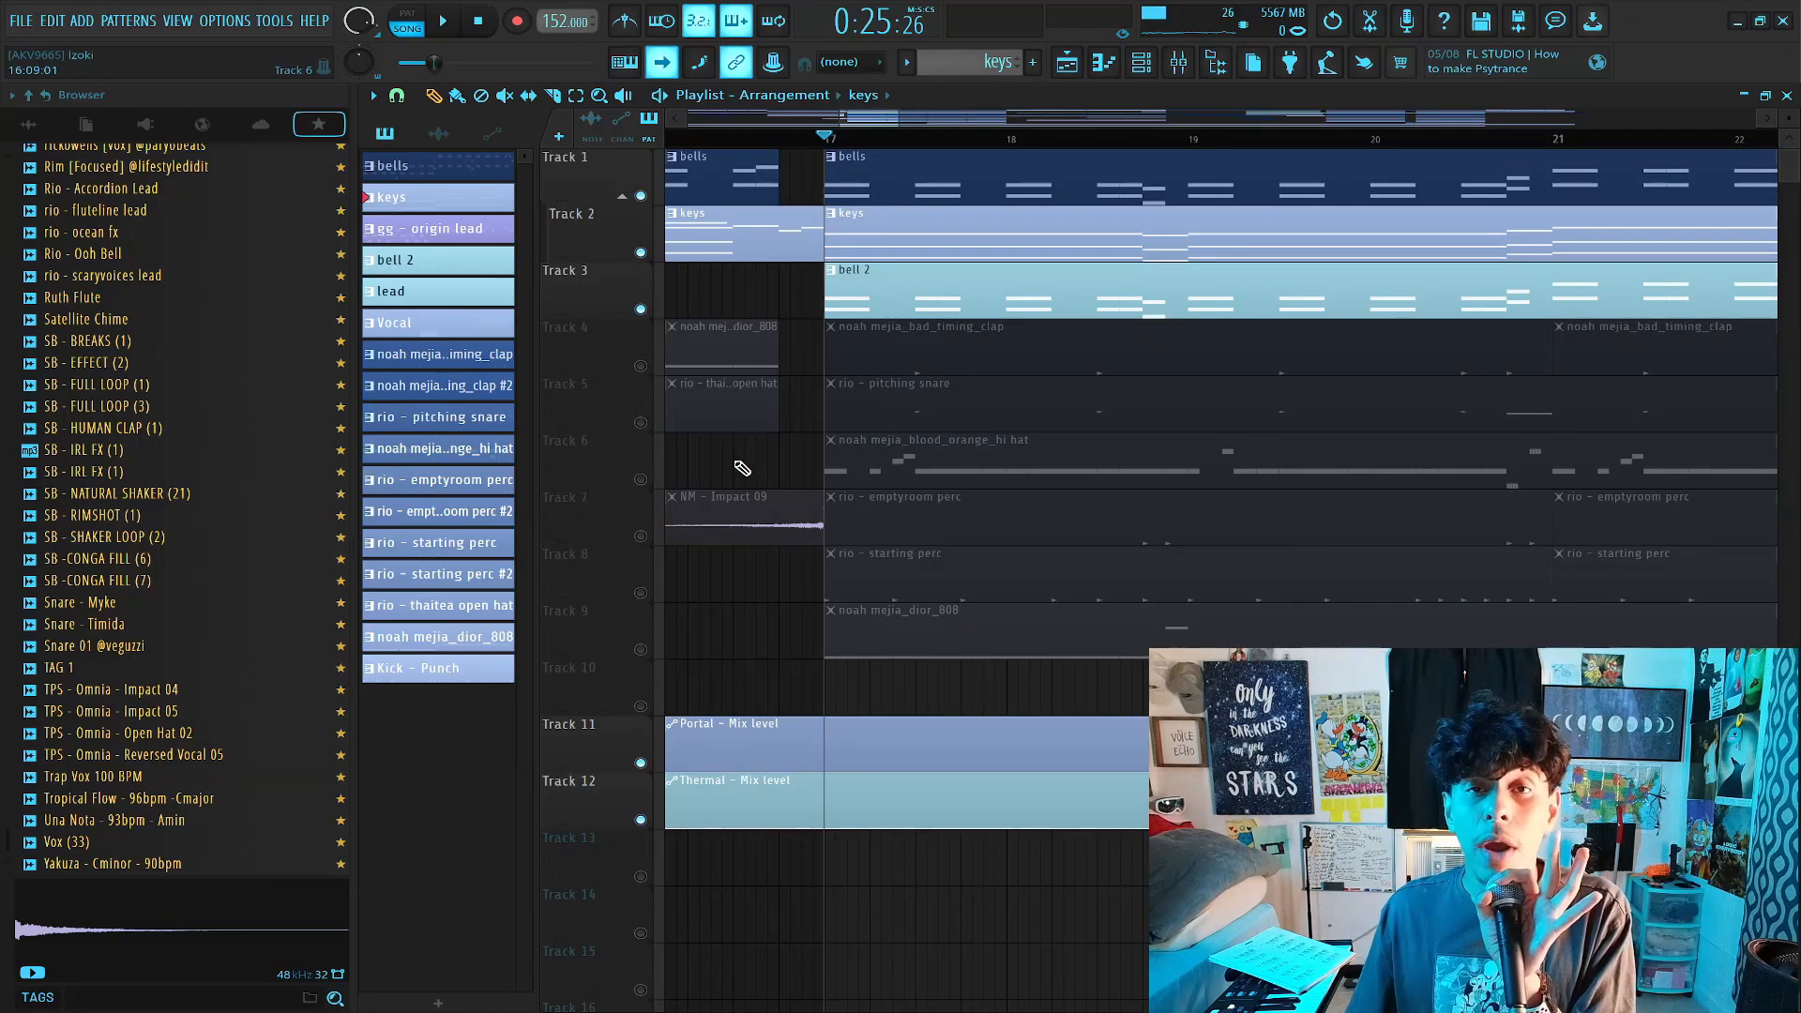
drag(641, 196, 662, 565)
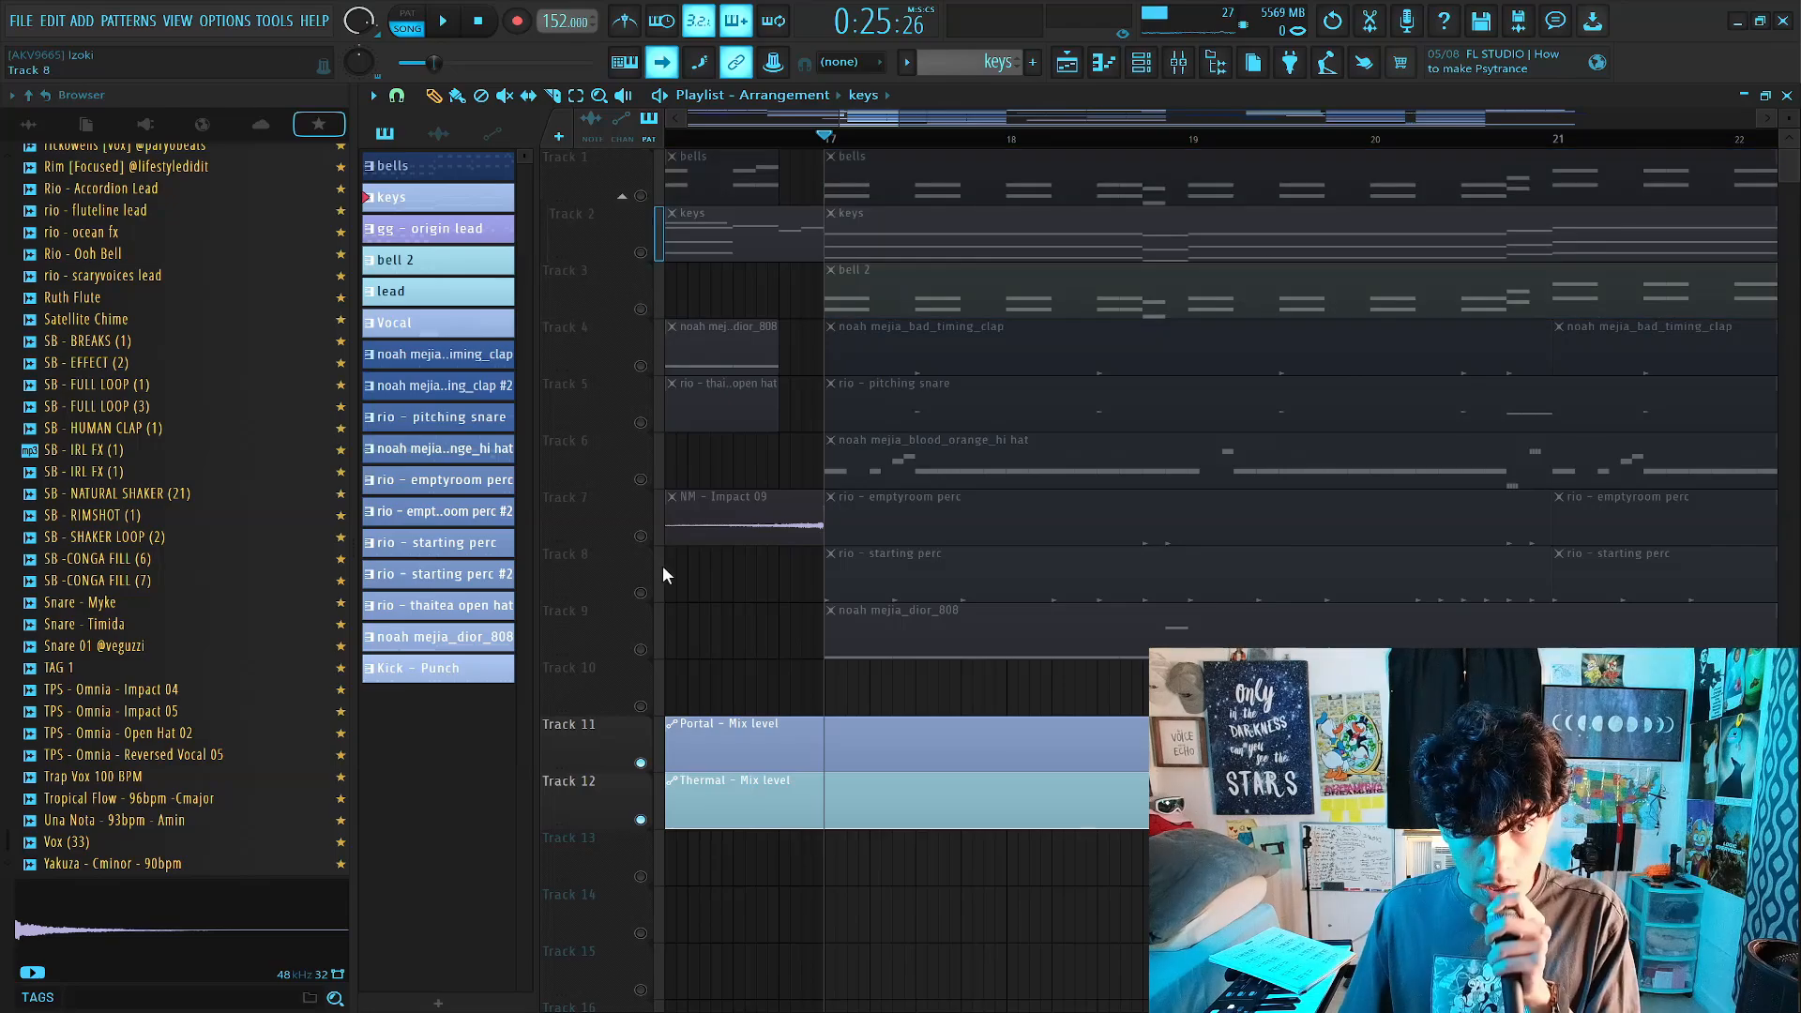
drag(641, 652, 646, 366)
key(space)
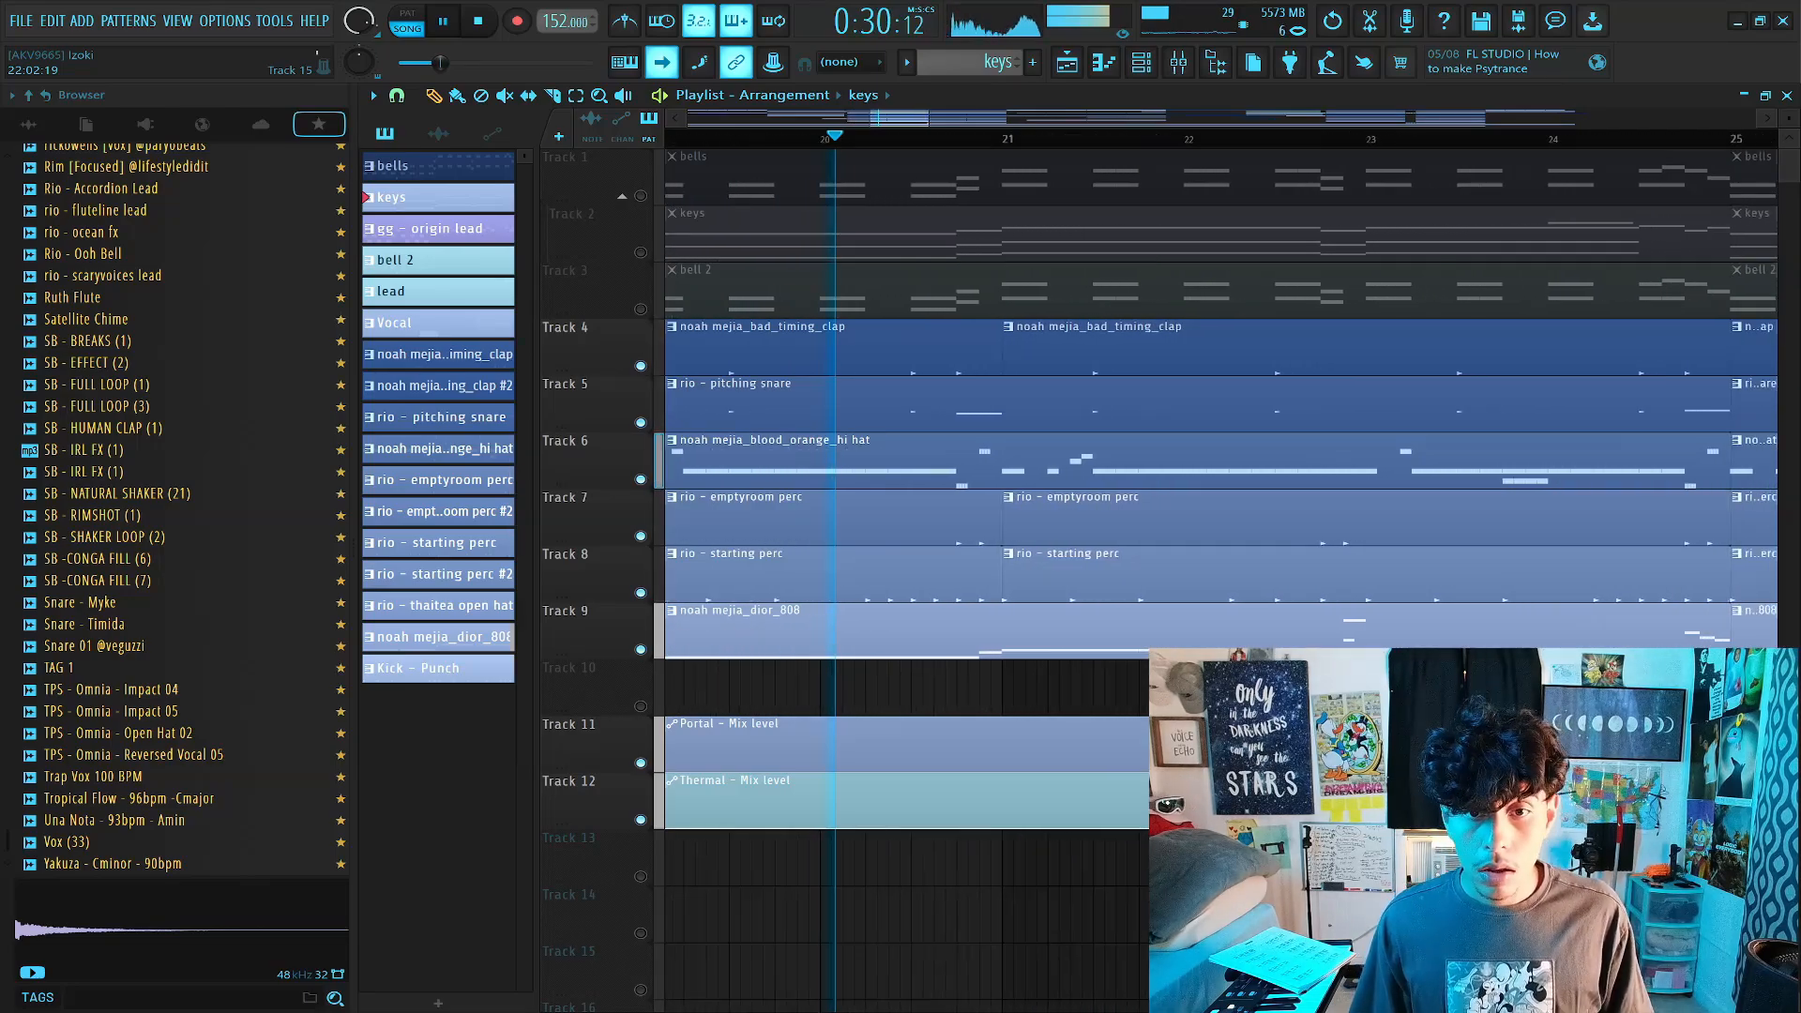
key(space)
Mute playlist tracks 5 to 8 to narrow the drums down towards the 808.
click(641, 593)
click(642, 479)
click(642, 535)
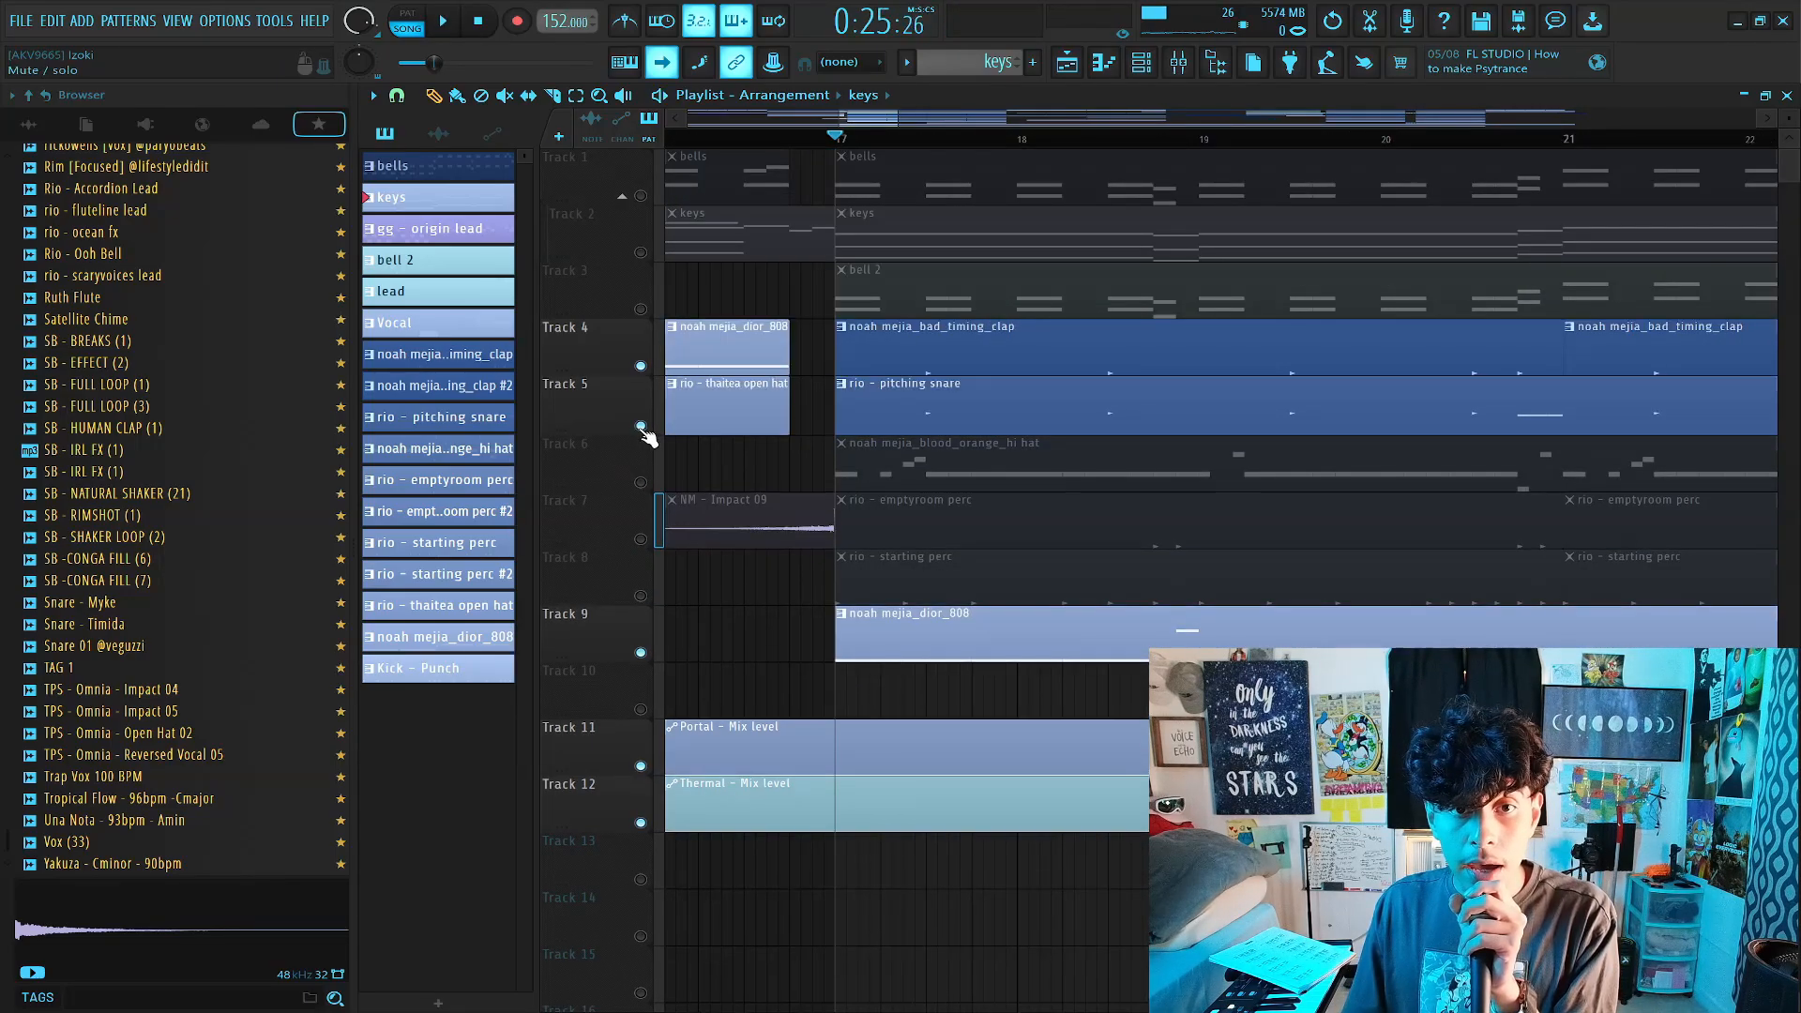
click(641, 423)
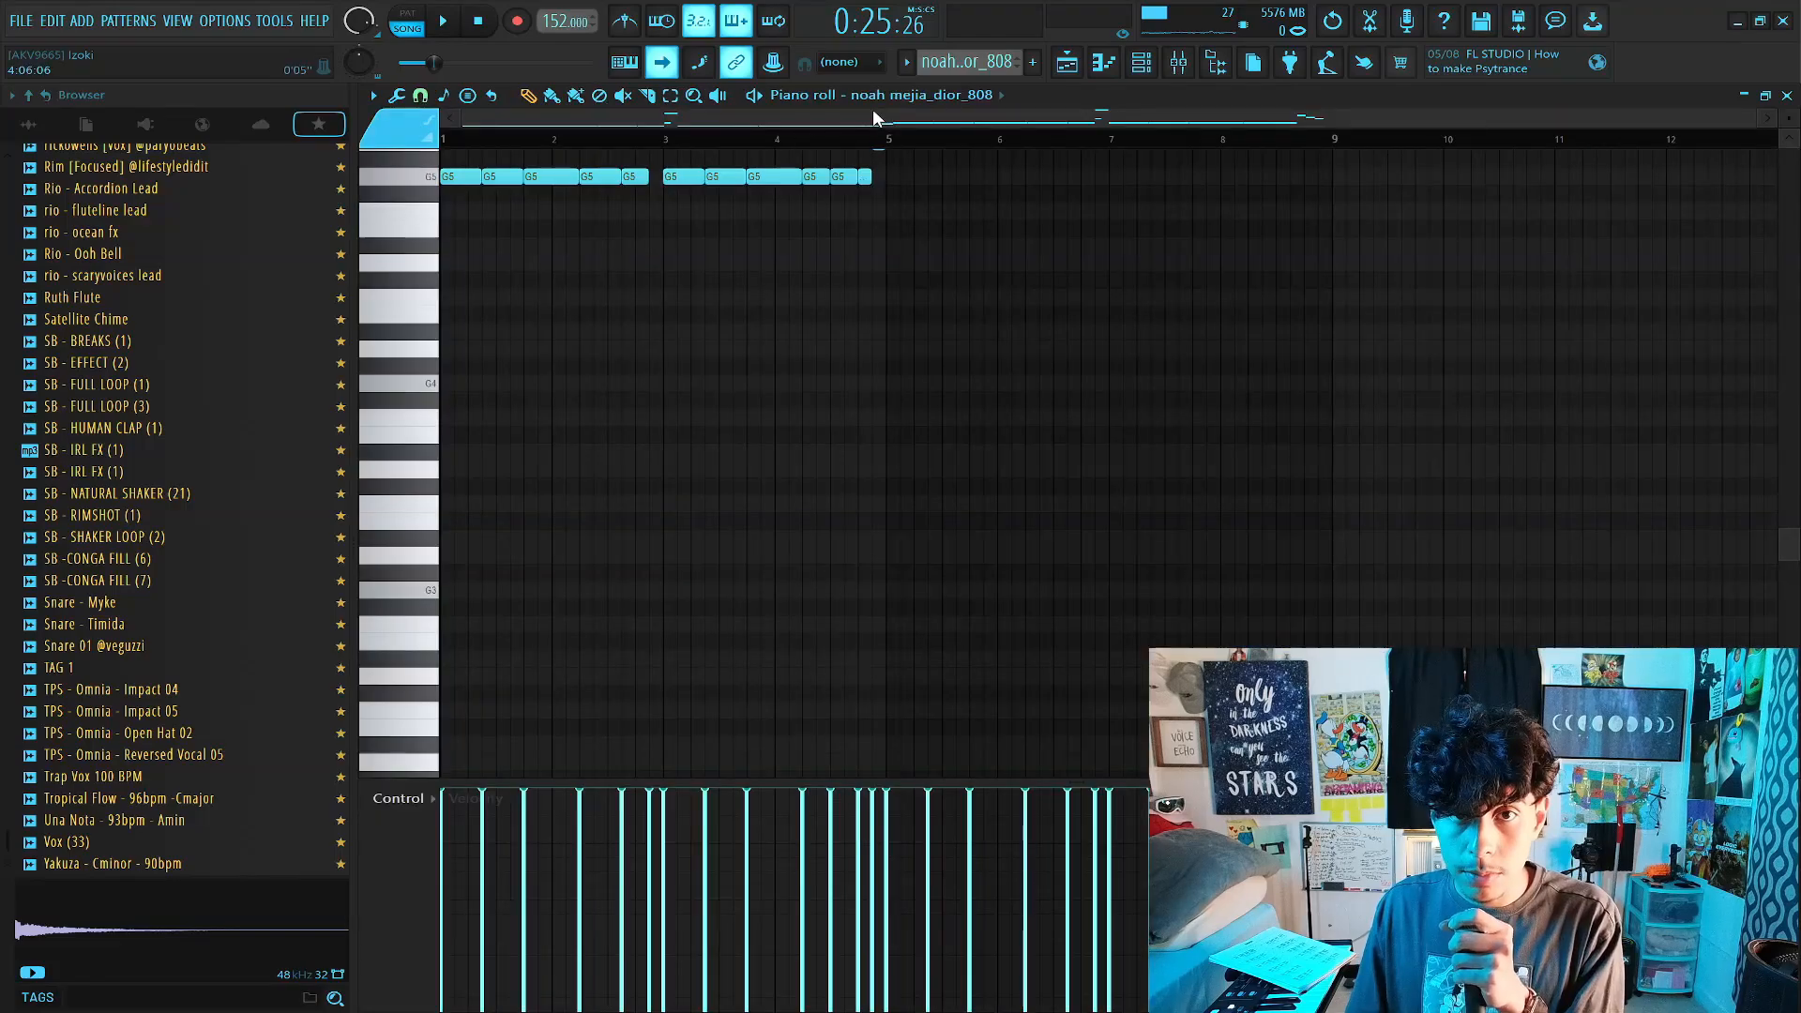
Bring the noah mejia_dior_808 notes into view in the piano roll and play the pattern.
scroll(972, 550, up, 4)
scroll(916, 151, up, 3)
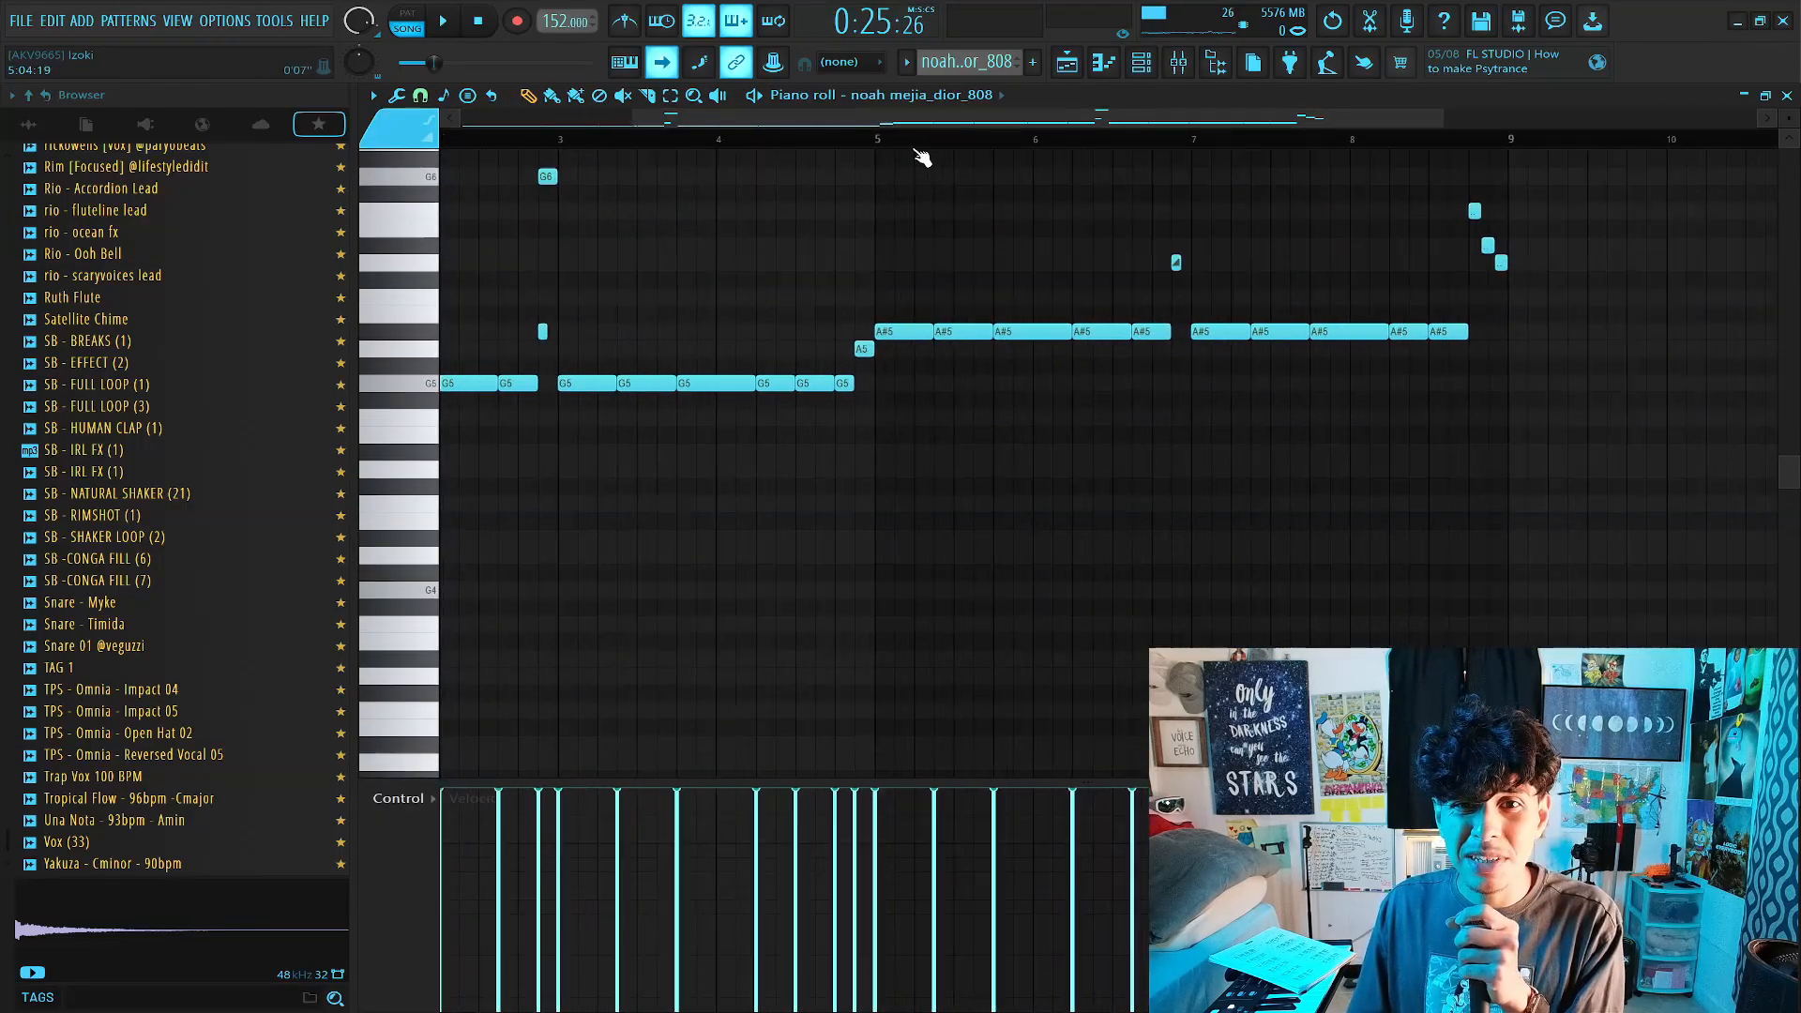
drag(910, 118, 760, 118)
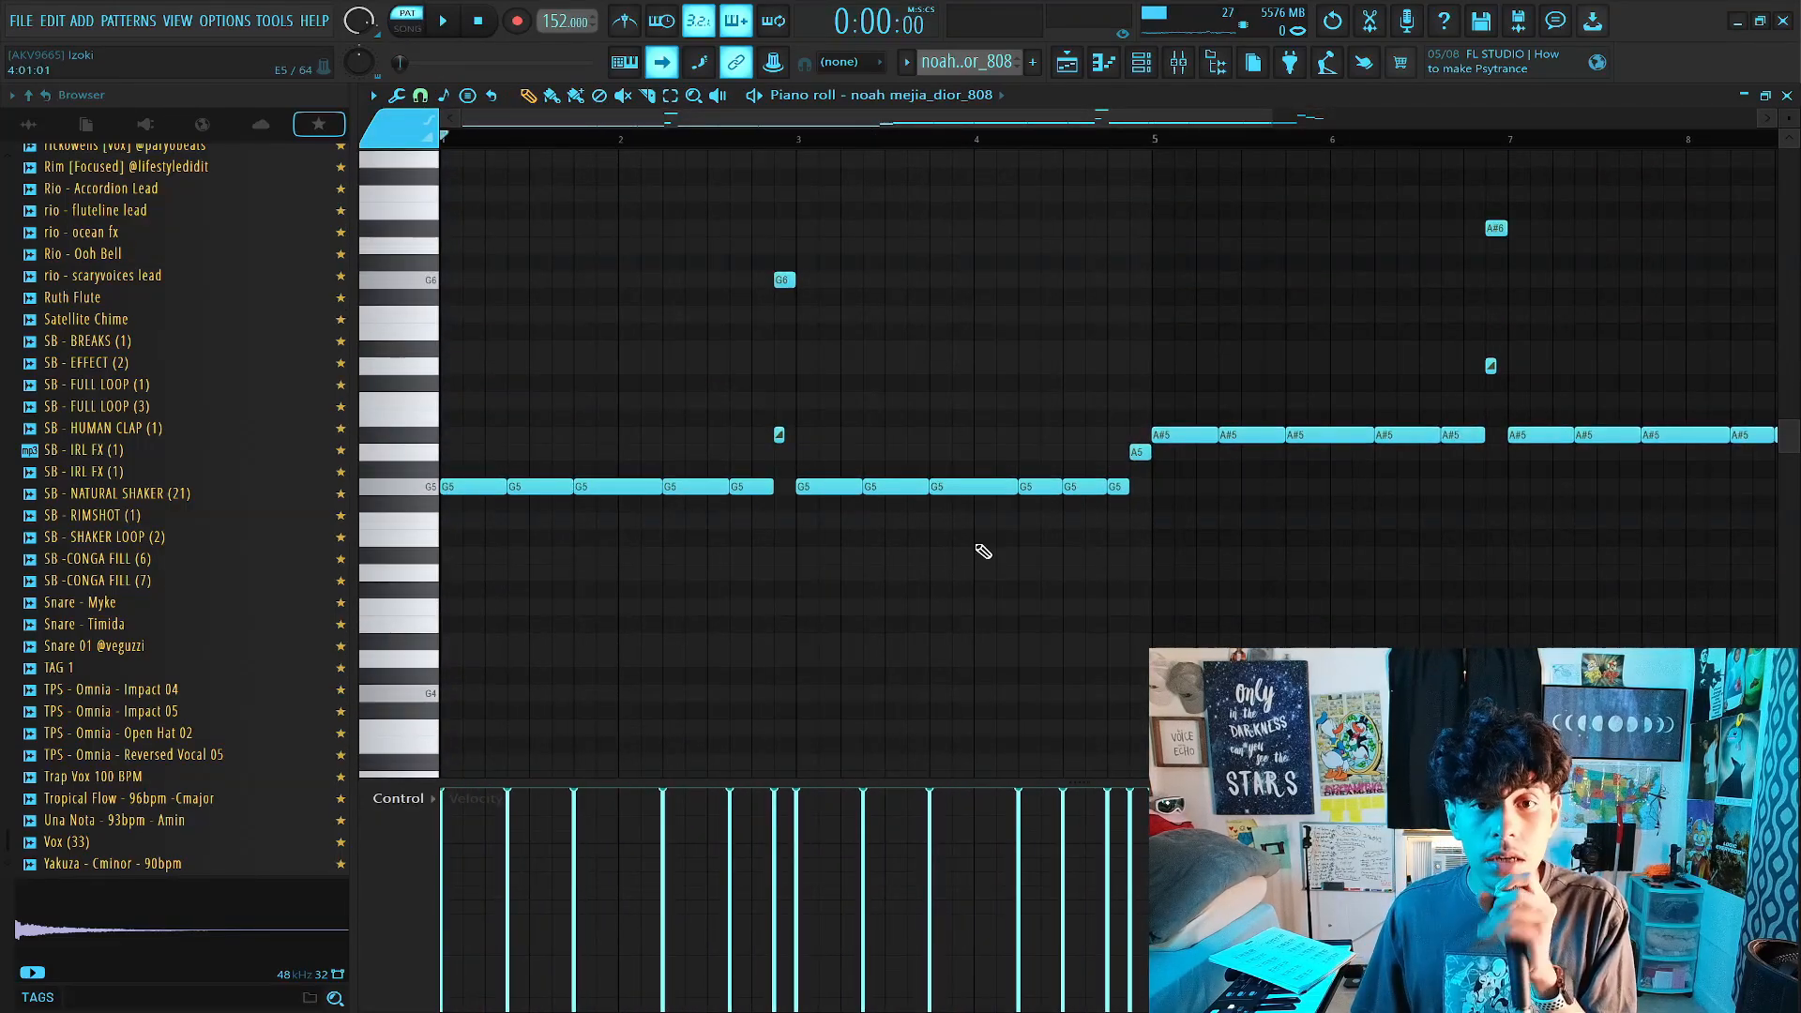
key(space)
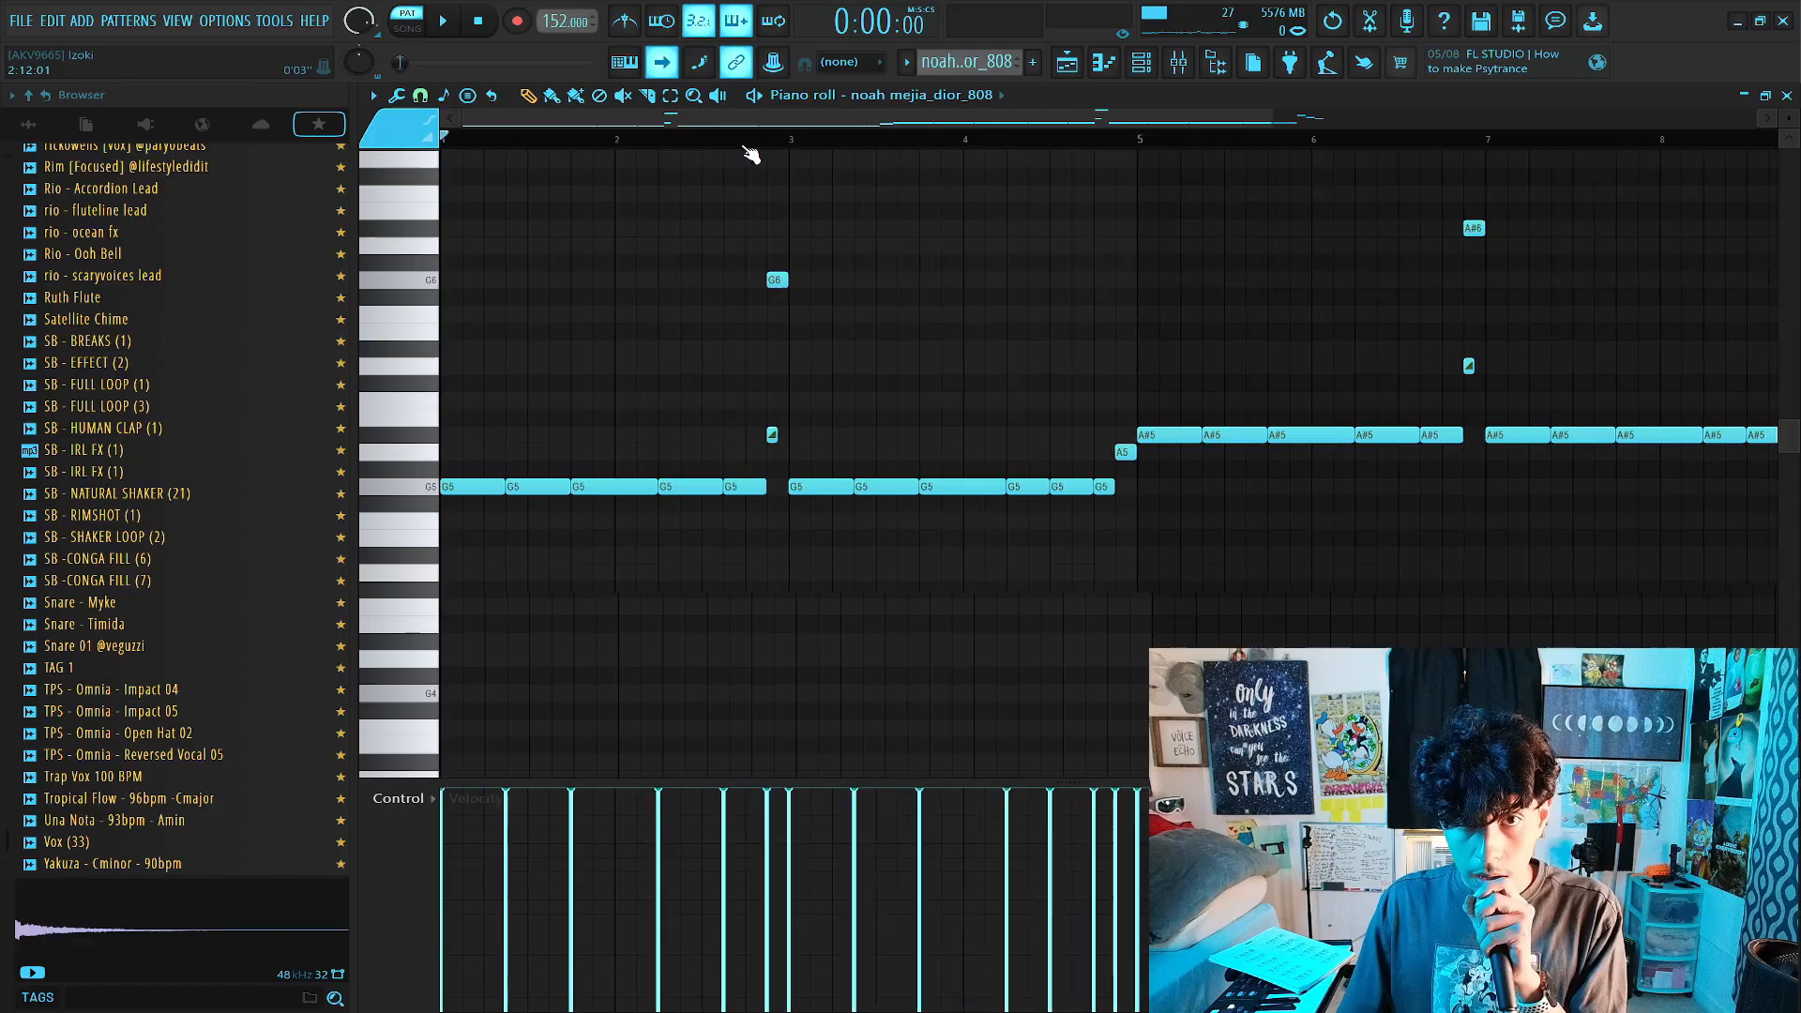
Place the playhead at the G6 note just before bar 3 of the 808 pattern and briefly play from there.
scroll(746, 154, down, 2)
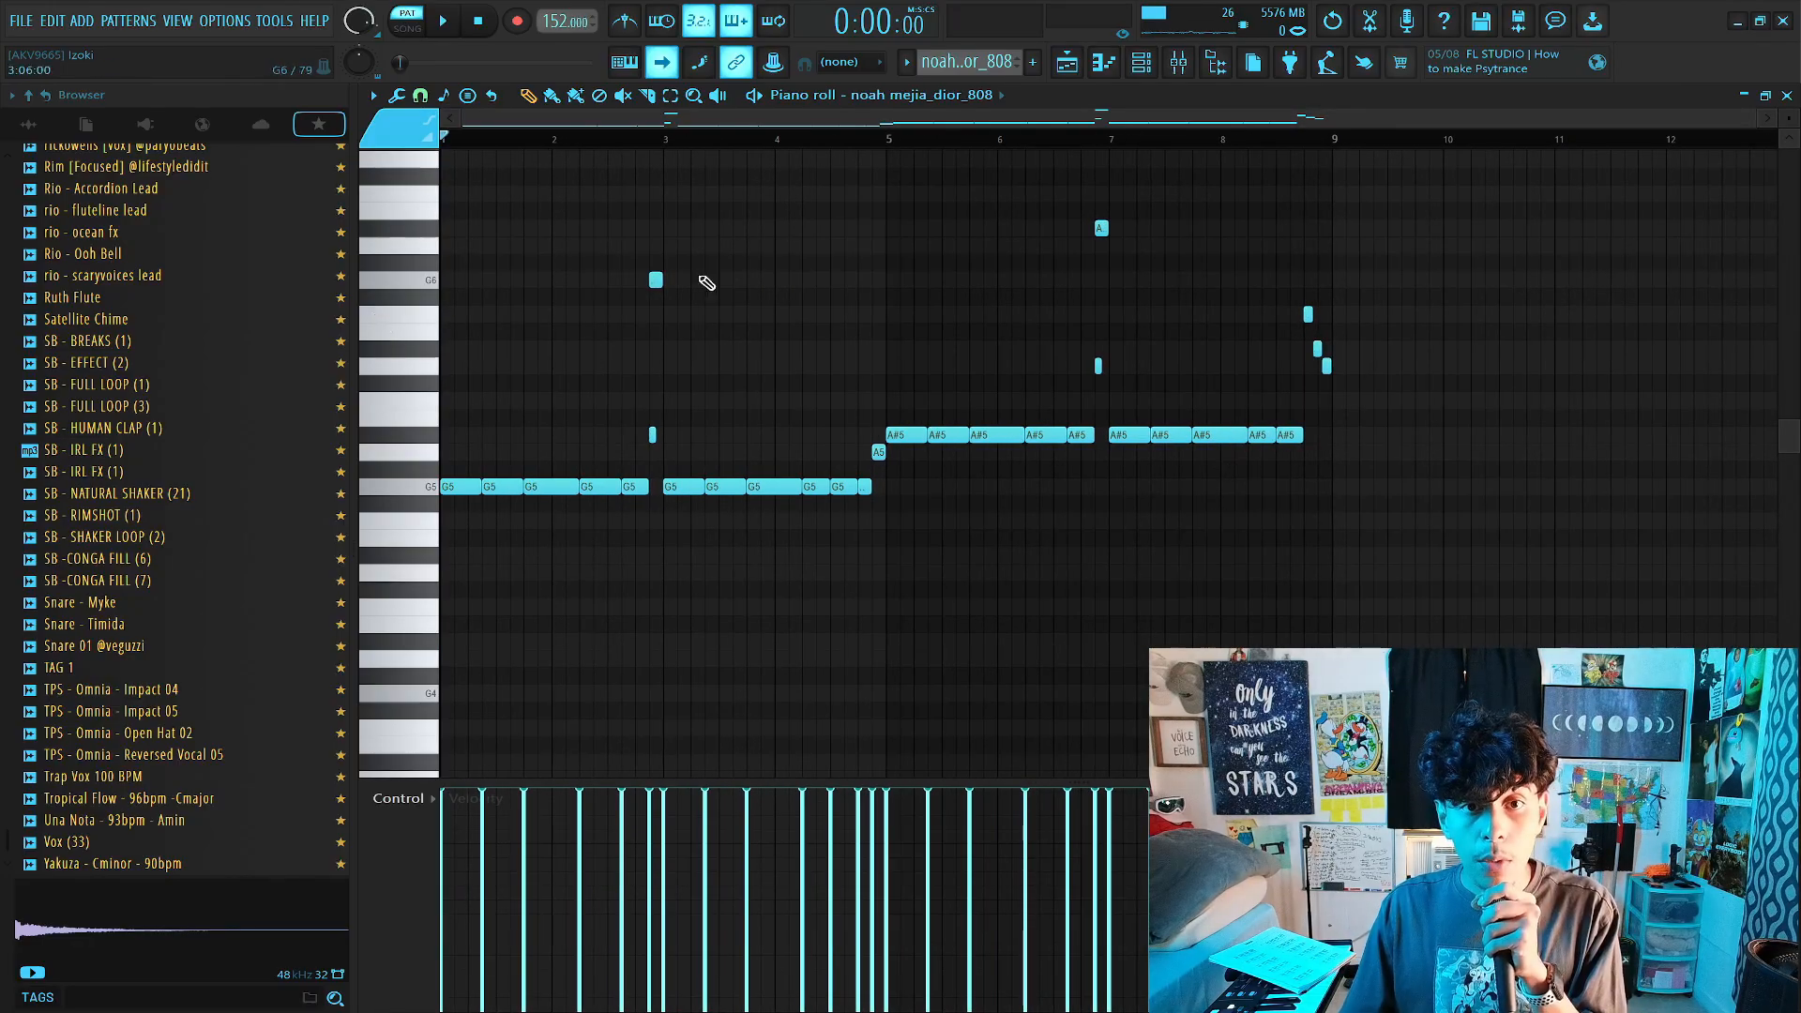
scroll(654, 143, up, 3)
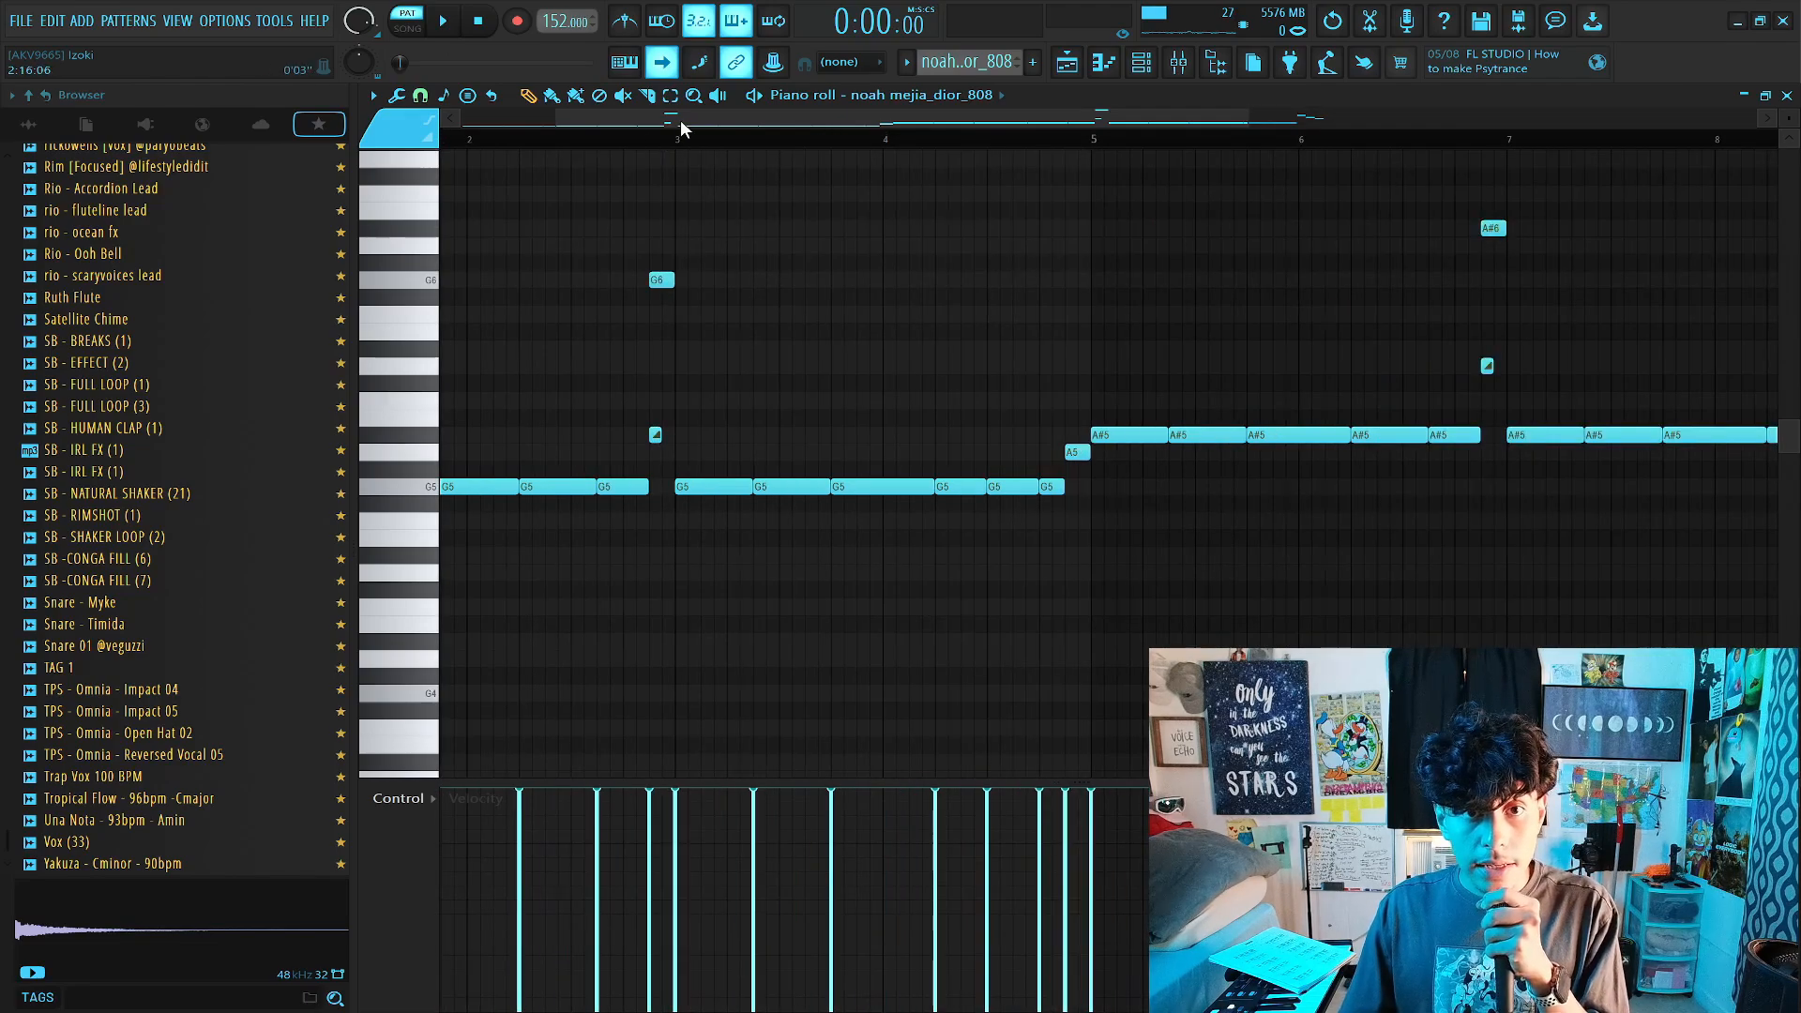
drag(683, 132, 848, 147)
click(832, 139)
key(space)
key(space)
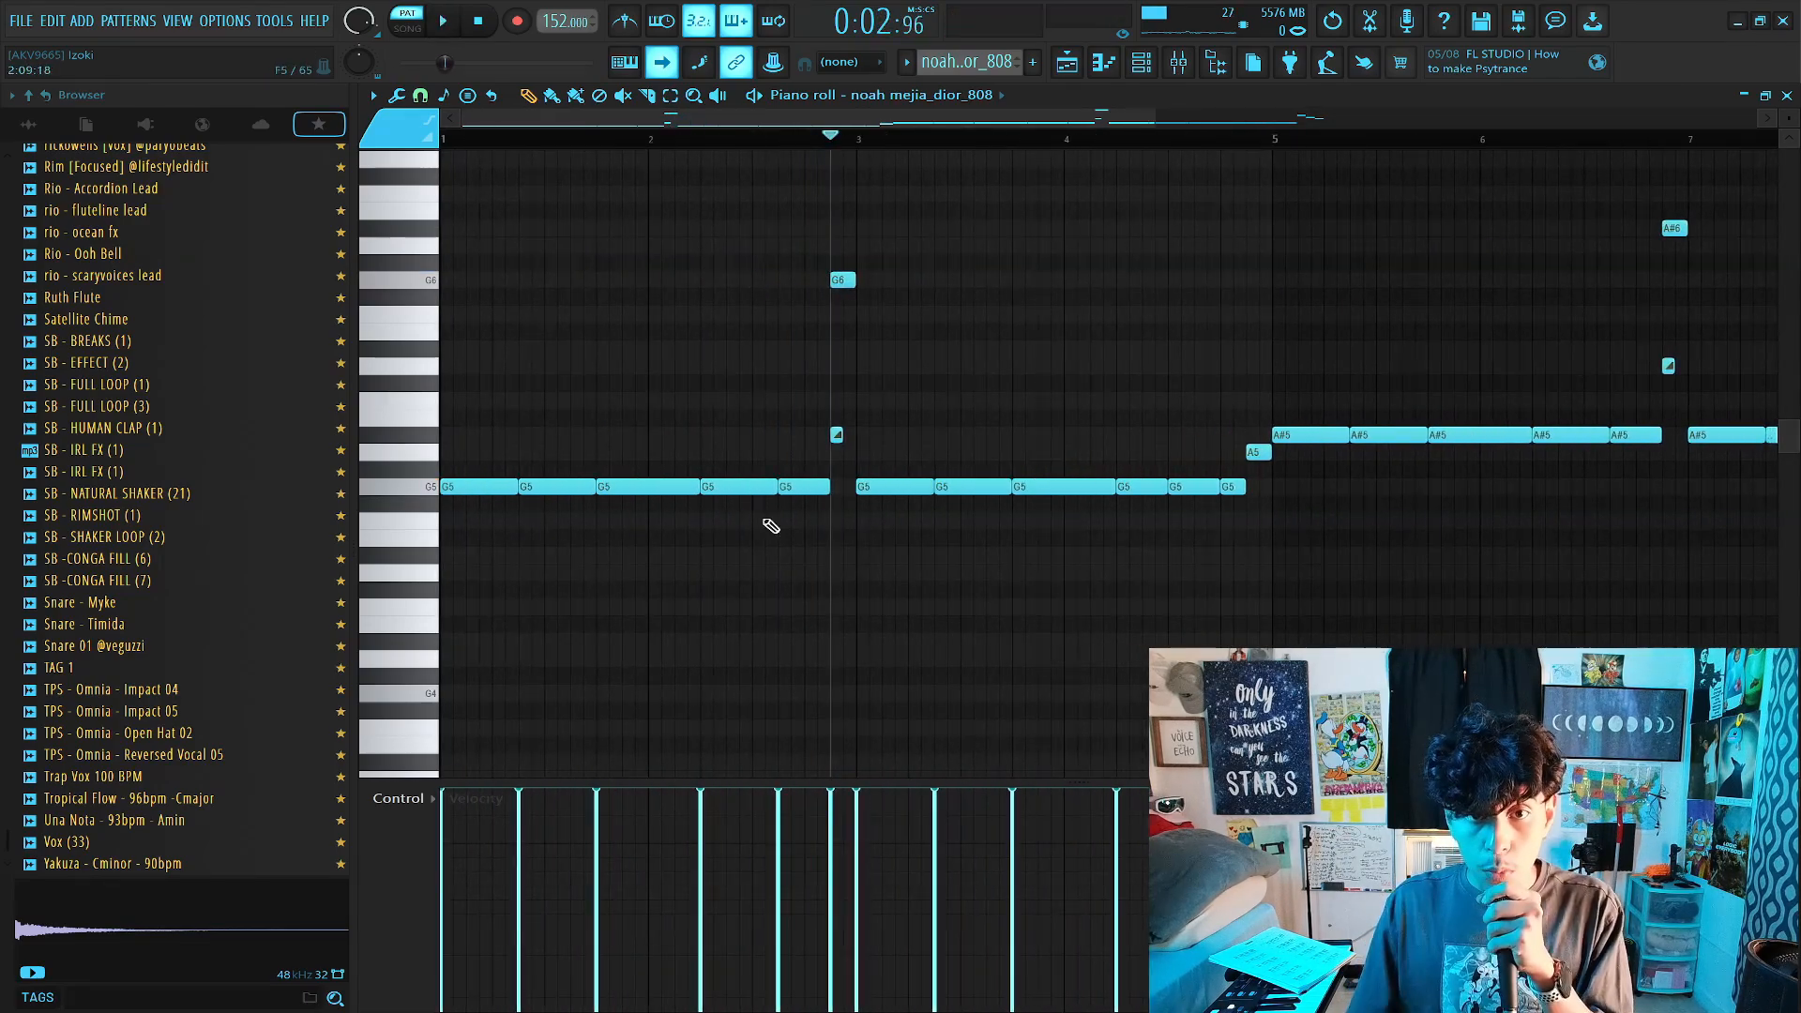
Examine the G5 and G6 notes and the short A#5 slide note just before bar 3 of the 808 pattern.
click(807, 488)
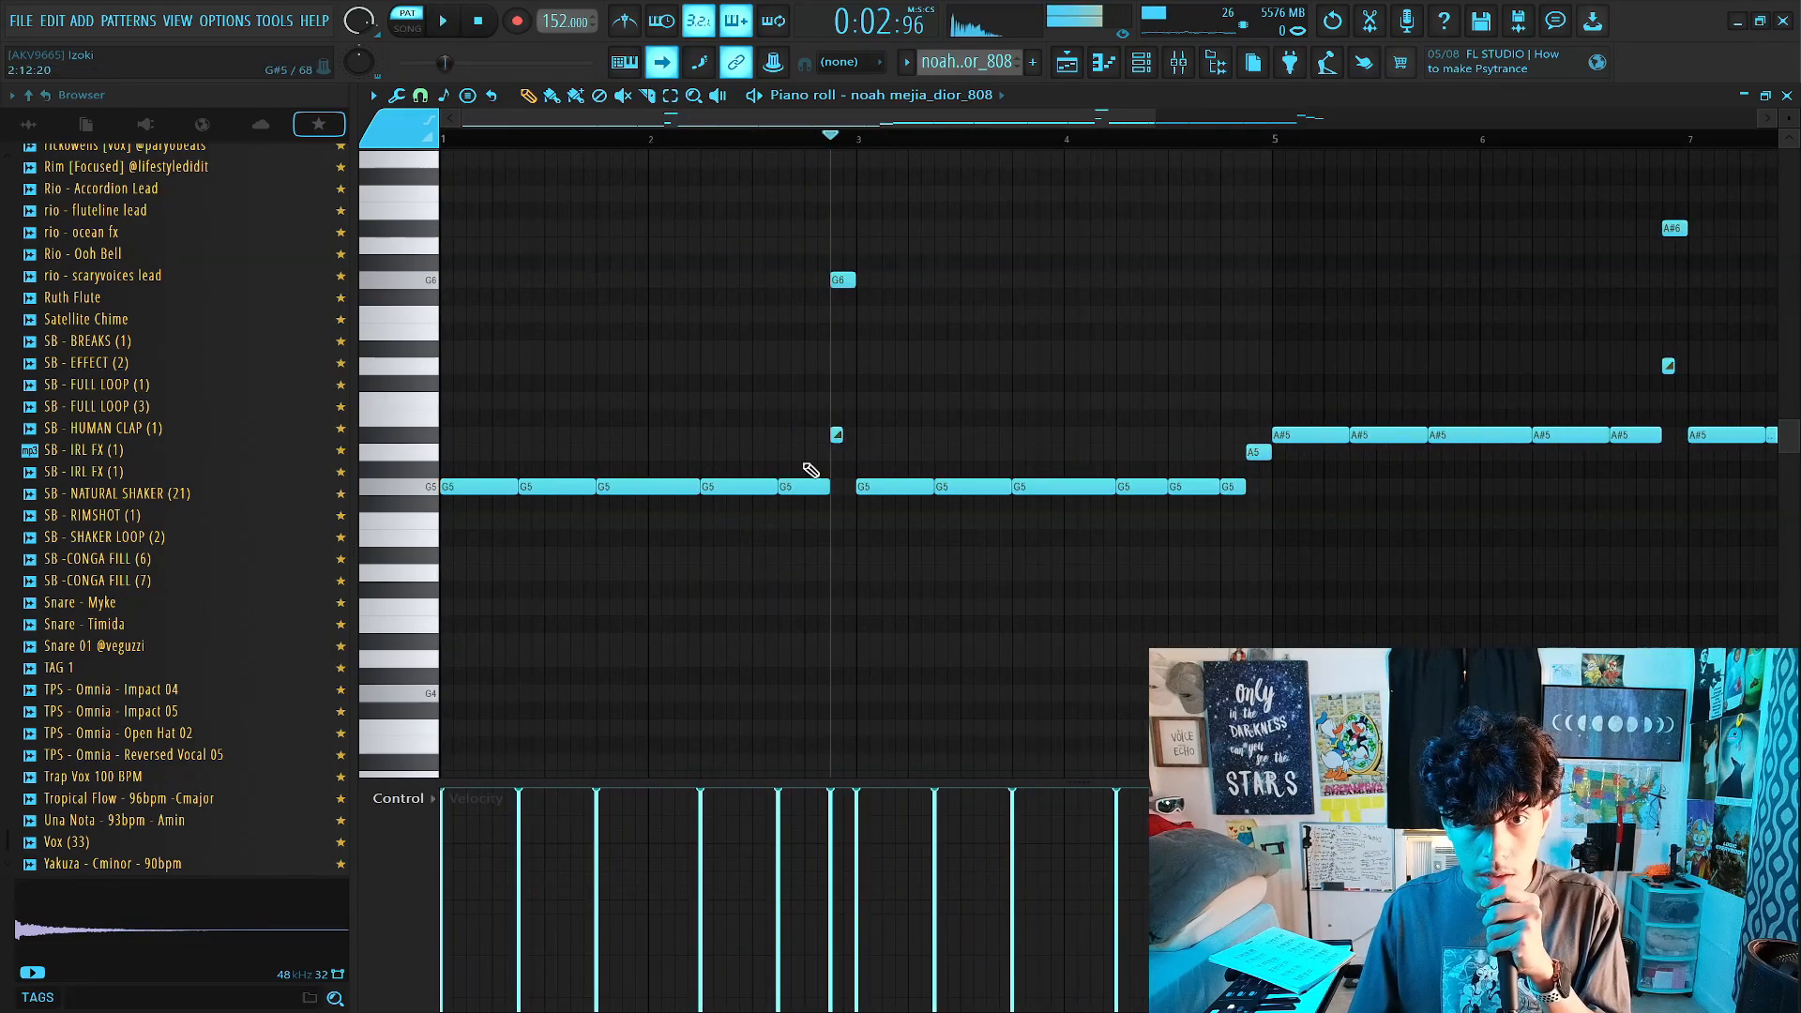
click(842, 278)
scroll(837, 139, up, 3)
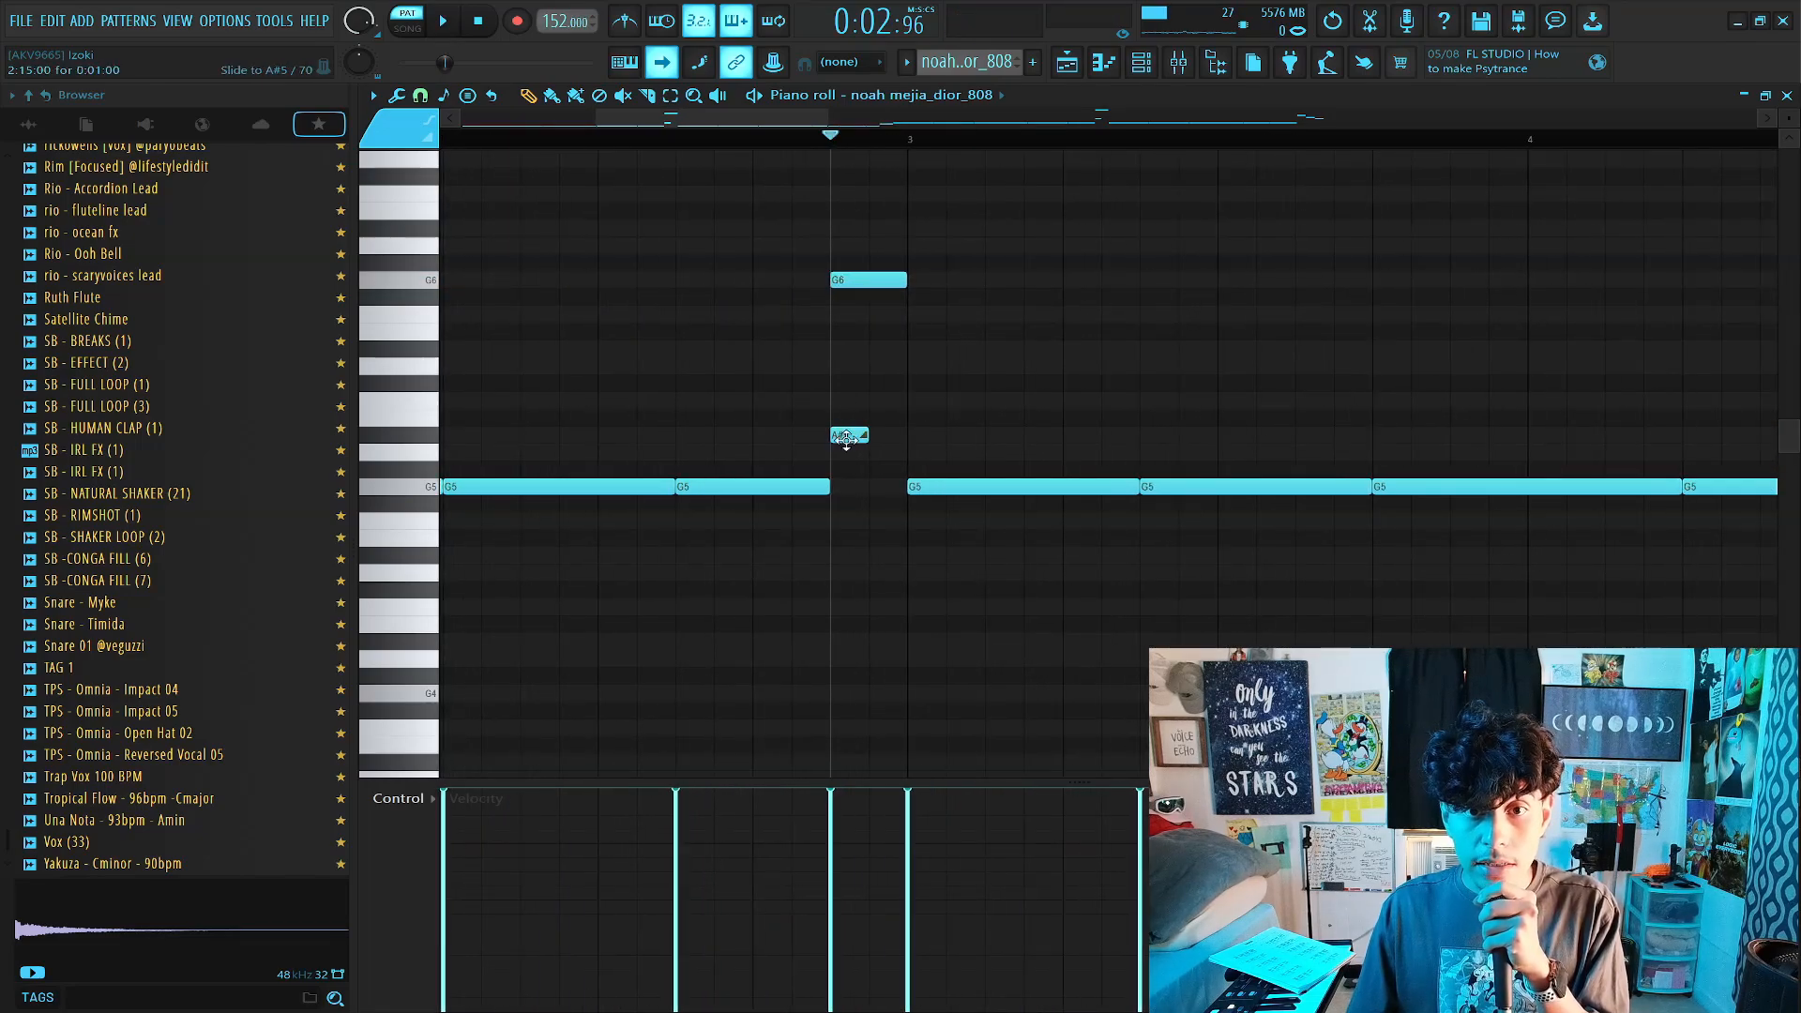
click(845, 441)
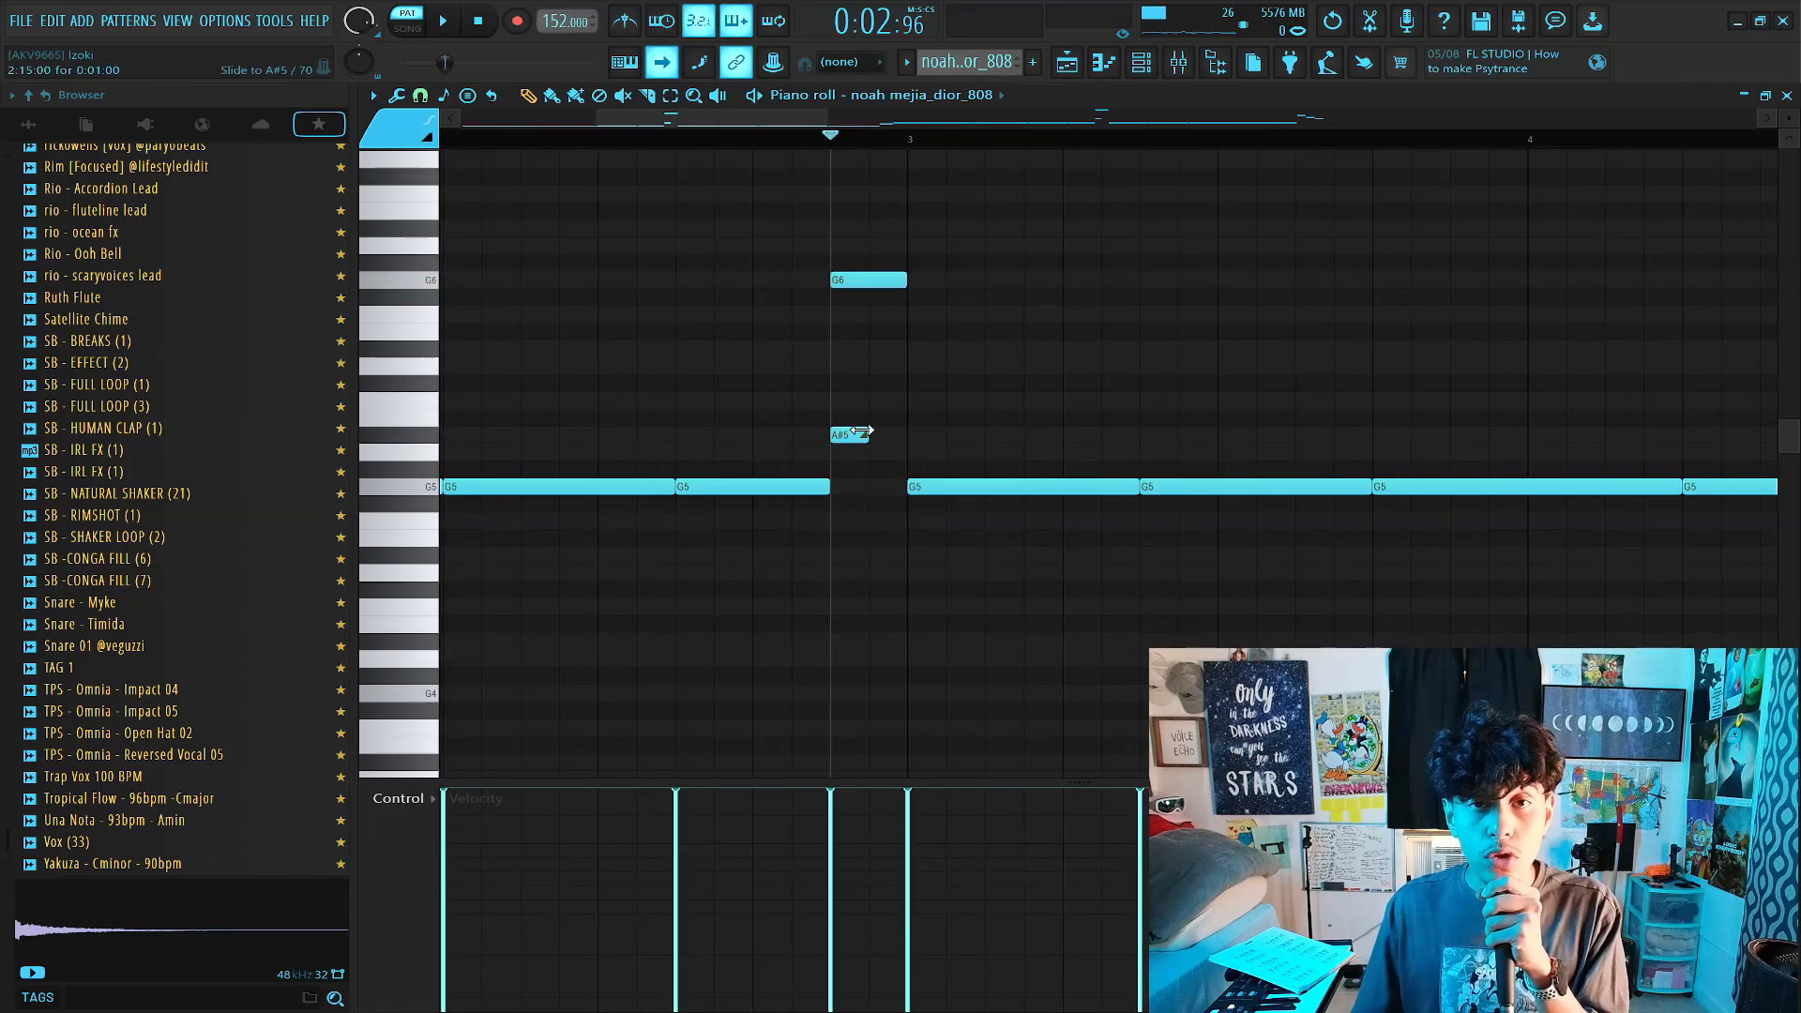
Select the time range just before bar 3 and temporarily mute the A#5 slide note, restoring it again.
drag(835, 141, 907, 140)
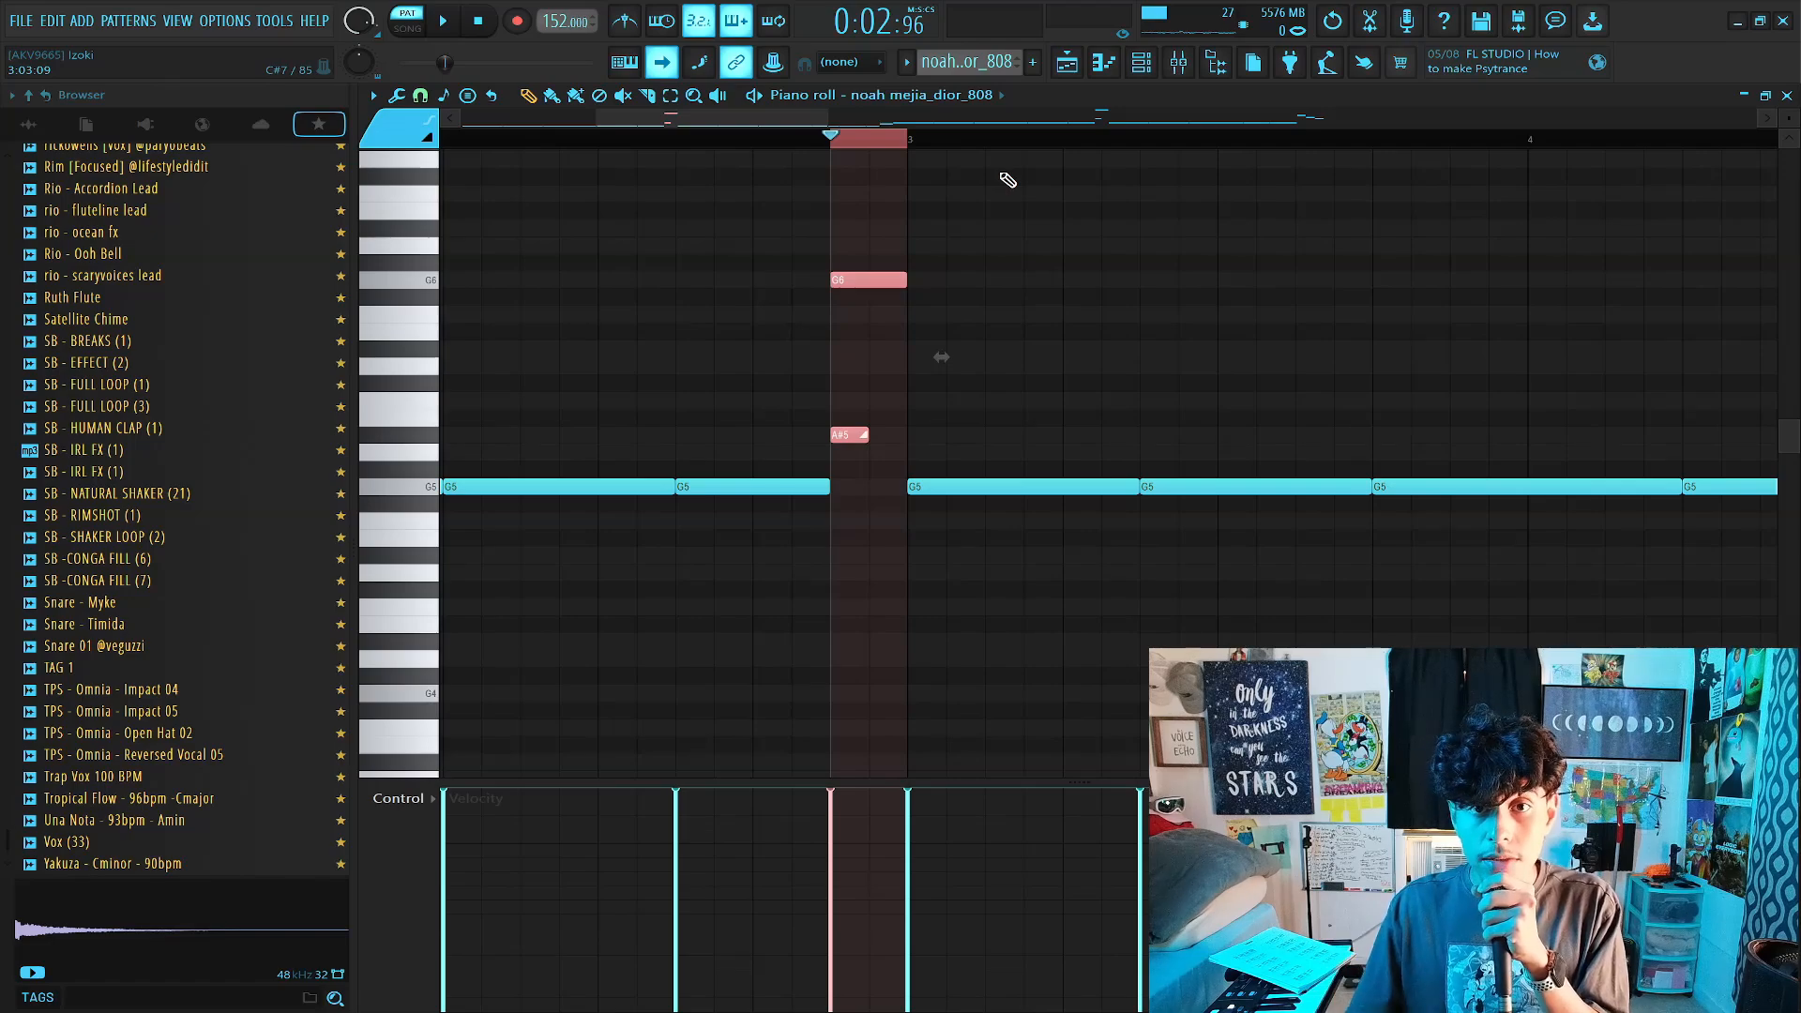
scroll(1004, 146, down, 3)
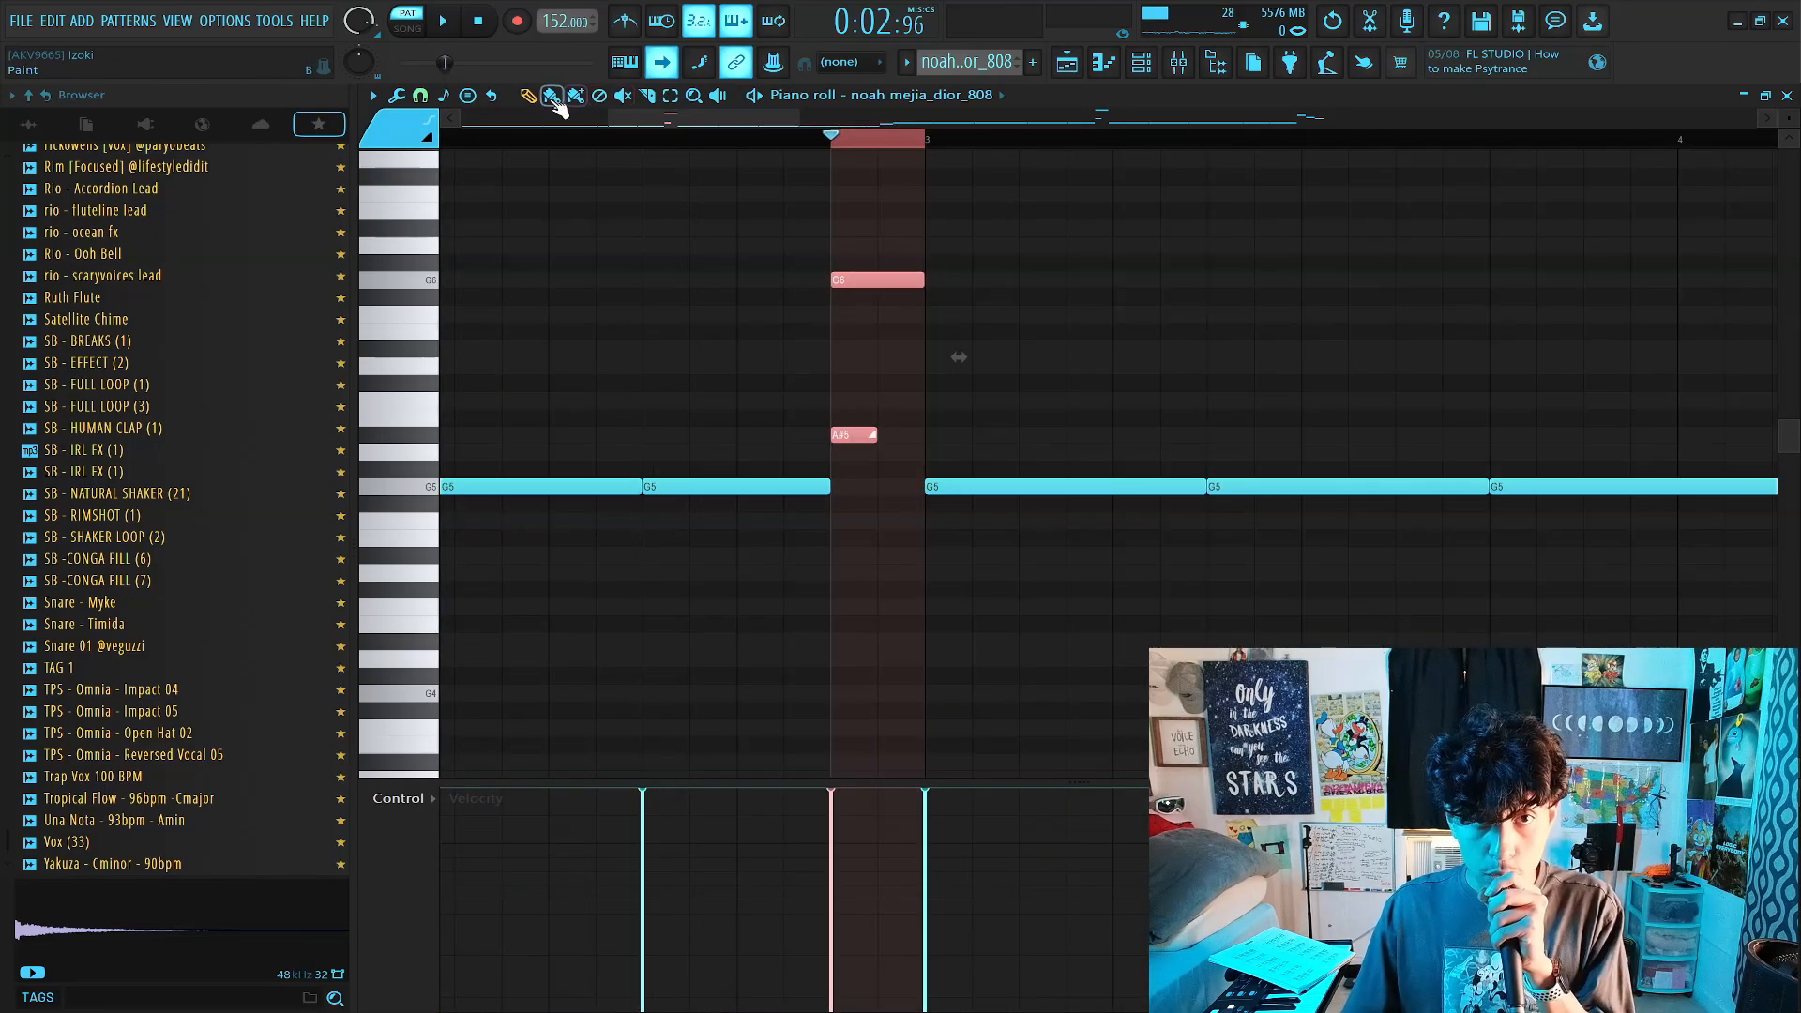
click(864, 435)
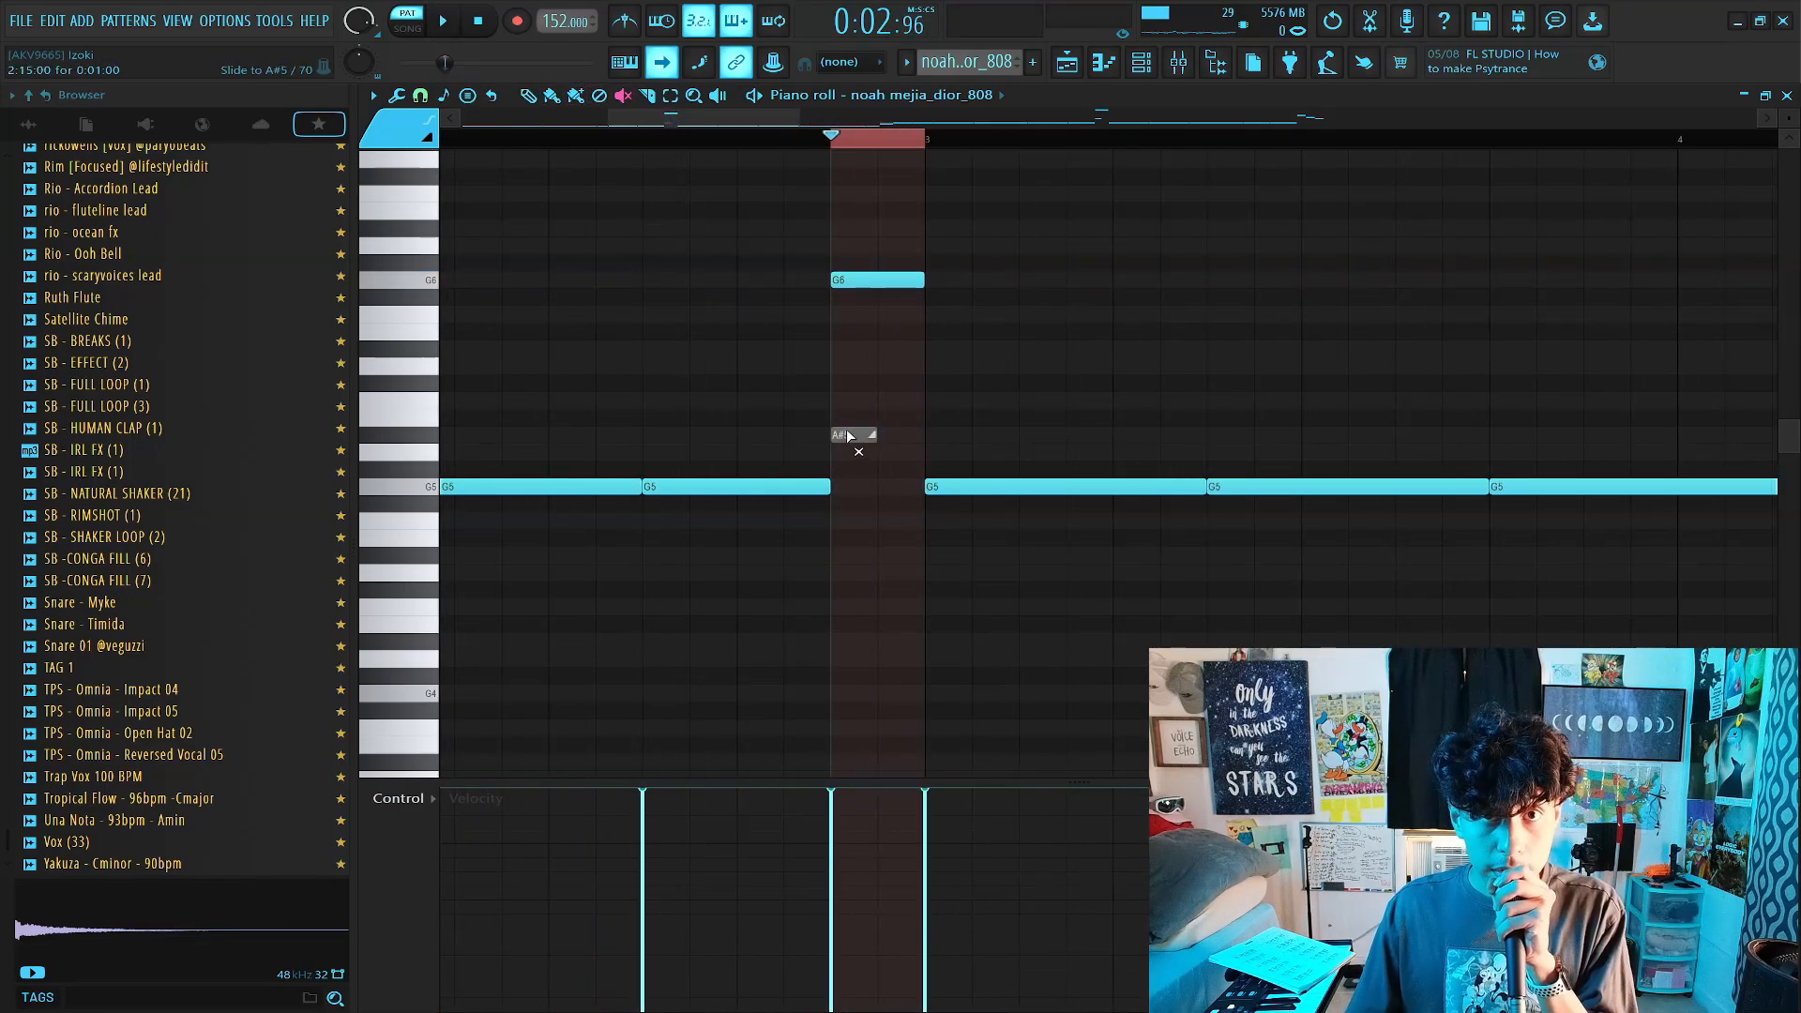
click(848, 435)
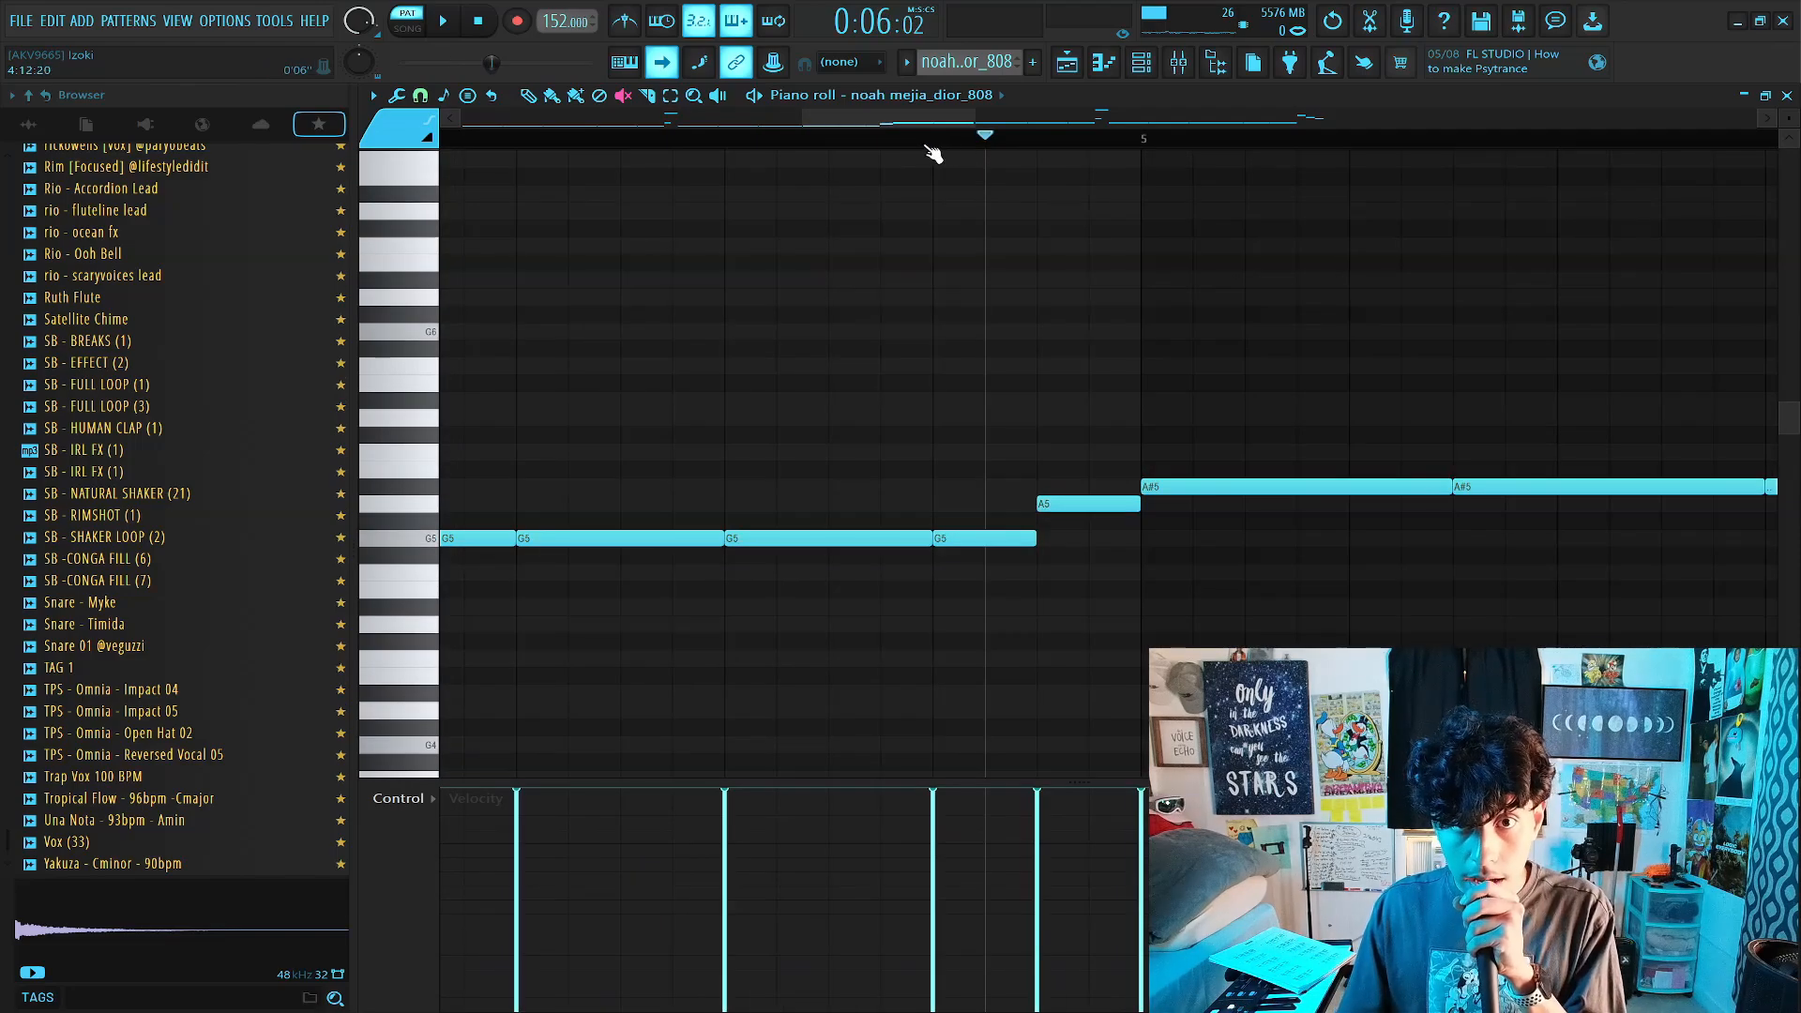
Mark the time range from the last G5 note through the A5 note before bar 5 and view the surrounding 808 notes.
click(933, 146)
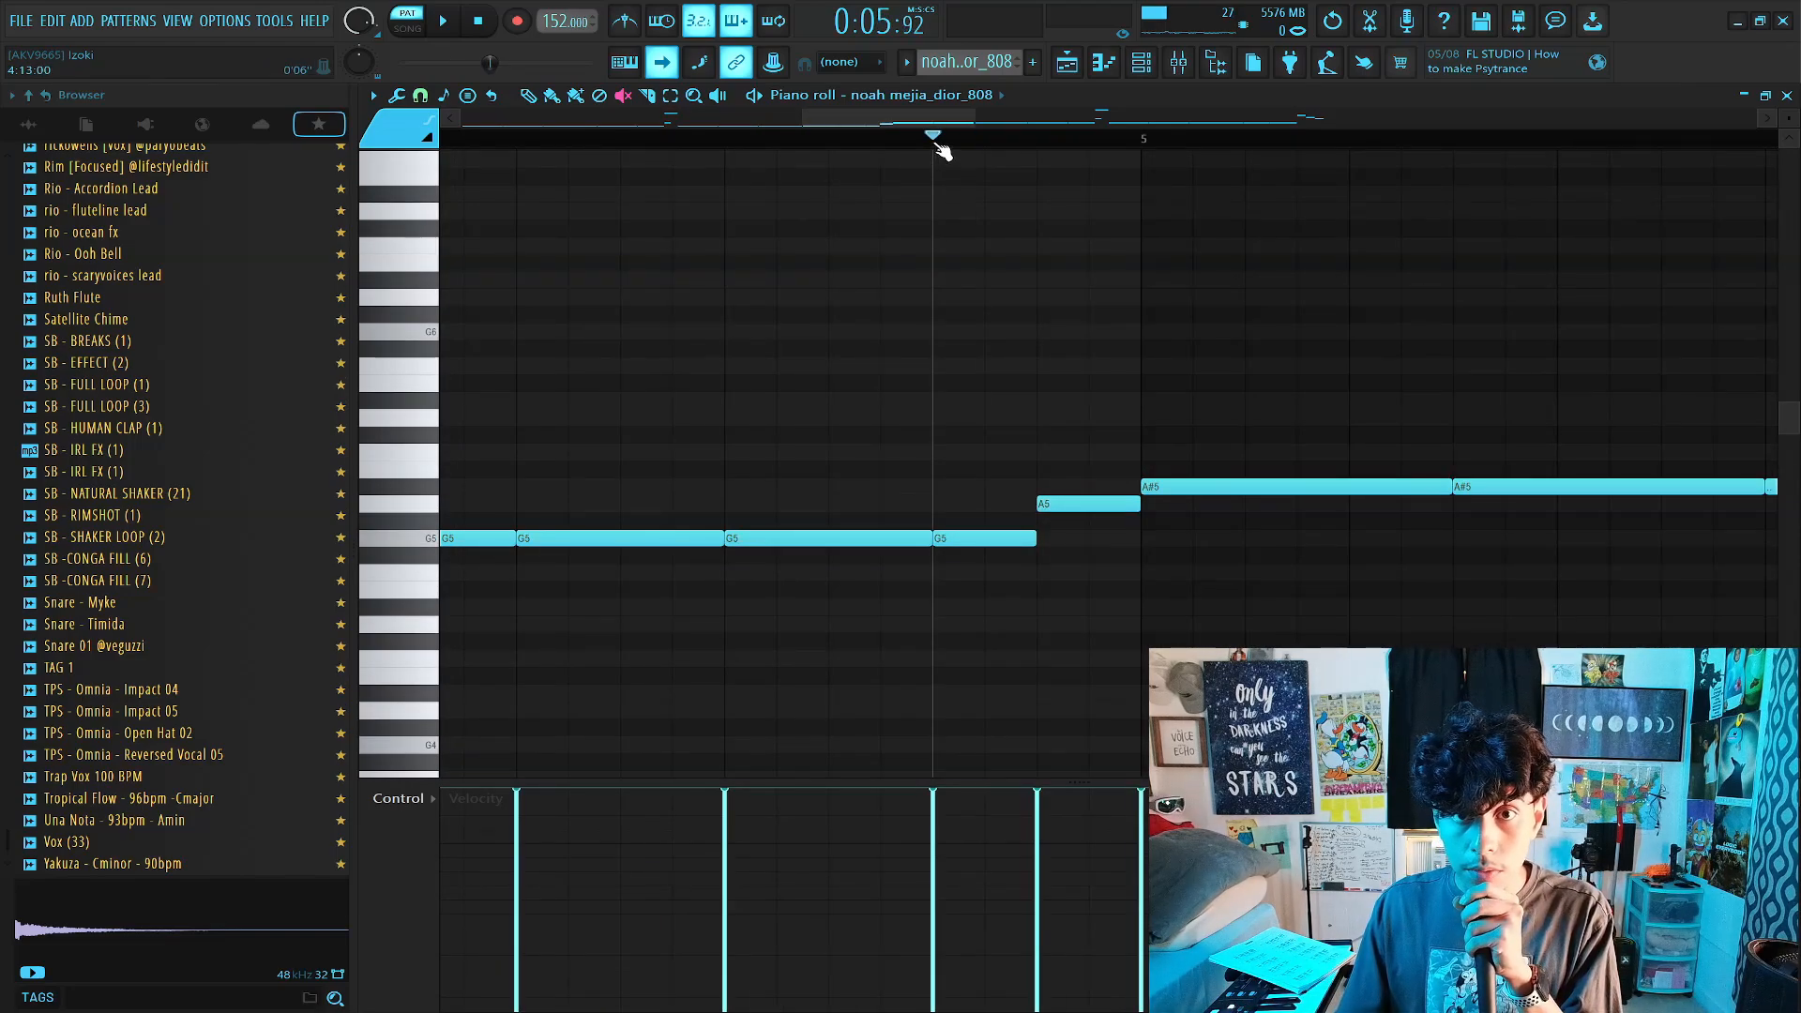
drag(936, 145, 1140, 157)
scroll(1140, 152, down, 5)
scroll(1137, 150, up, 4)
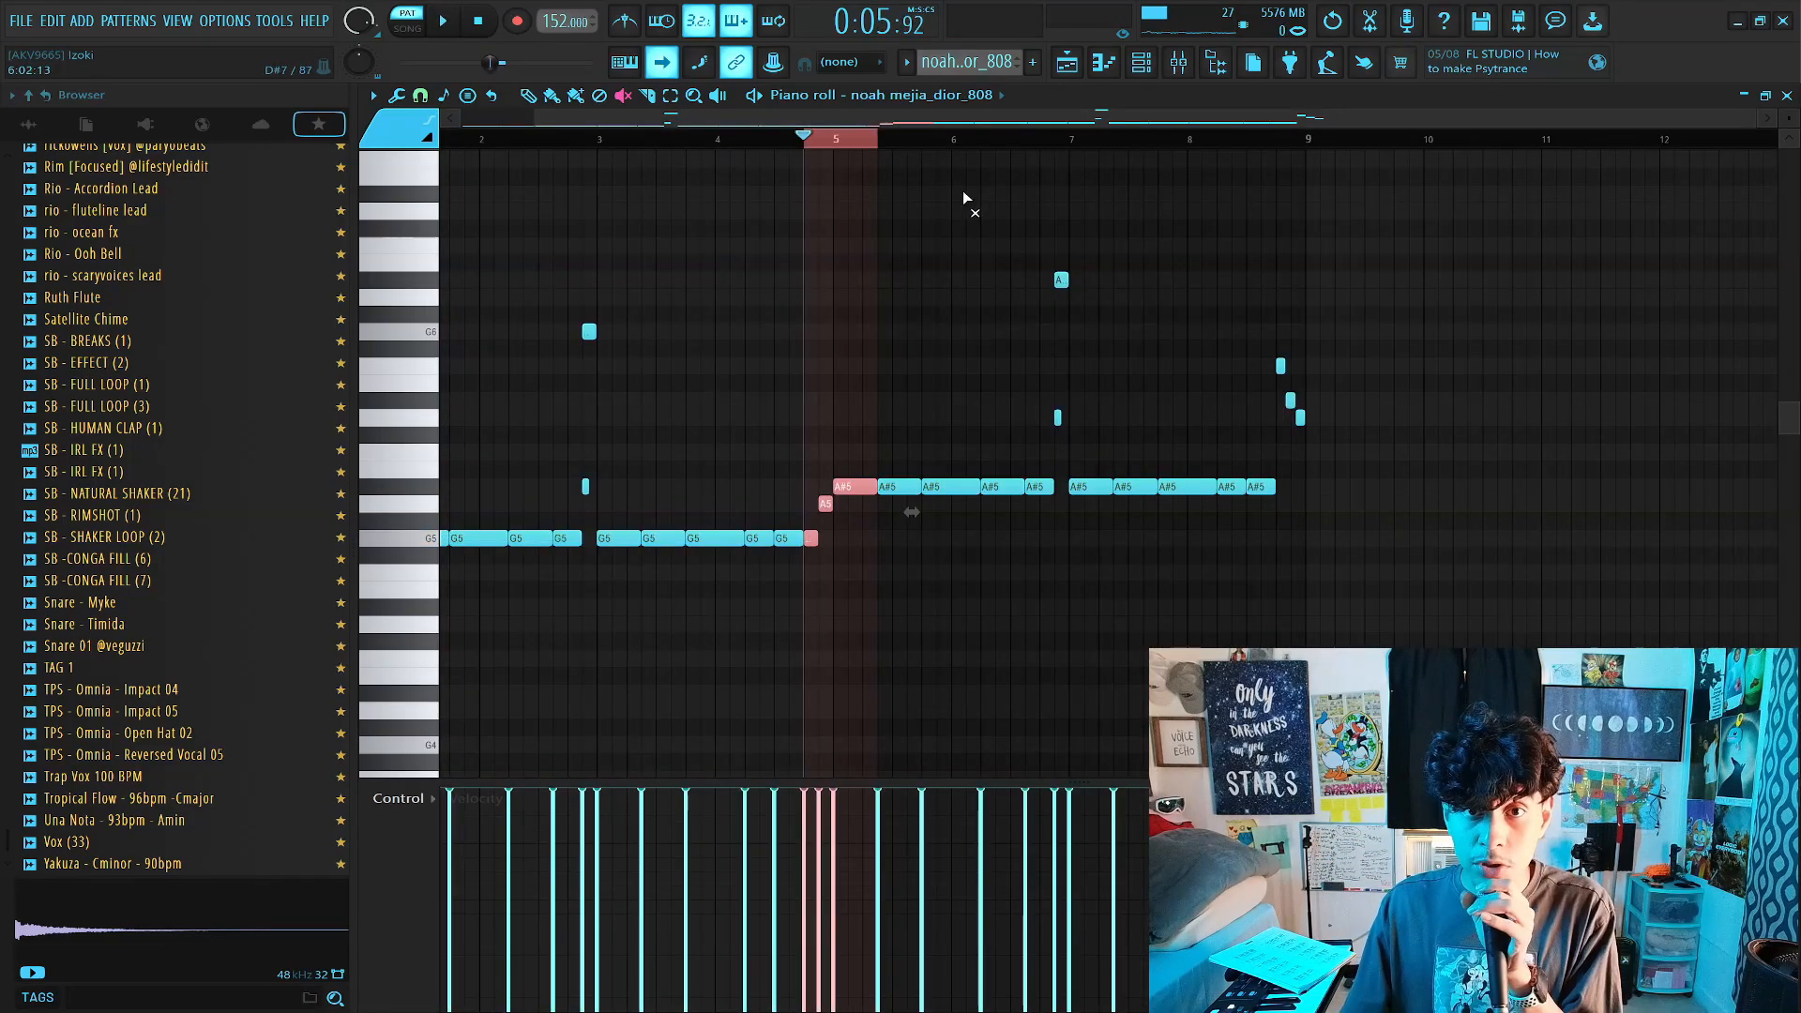
Place the playhead at the A#6 note just before bar 7 and examine it with the short slide note beneath it.
click(1069, 141)
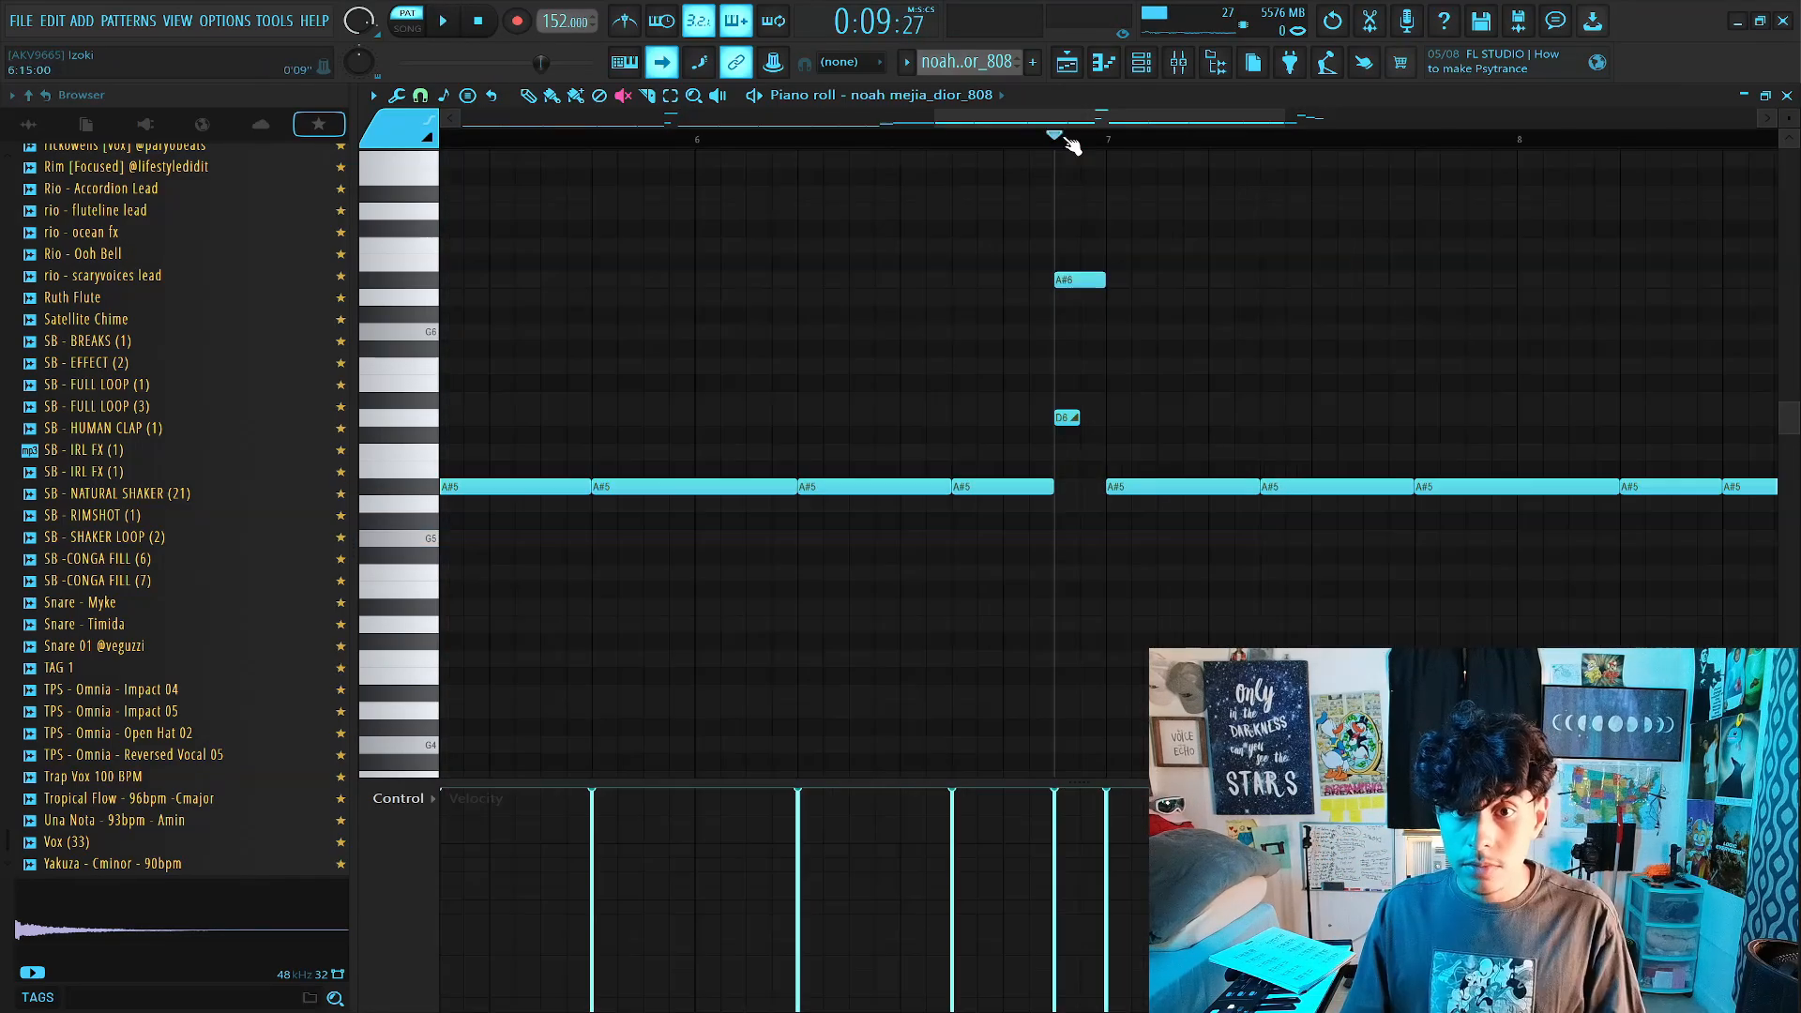
scroll(1069, 140, down, 4)
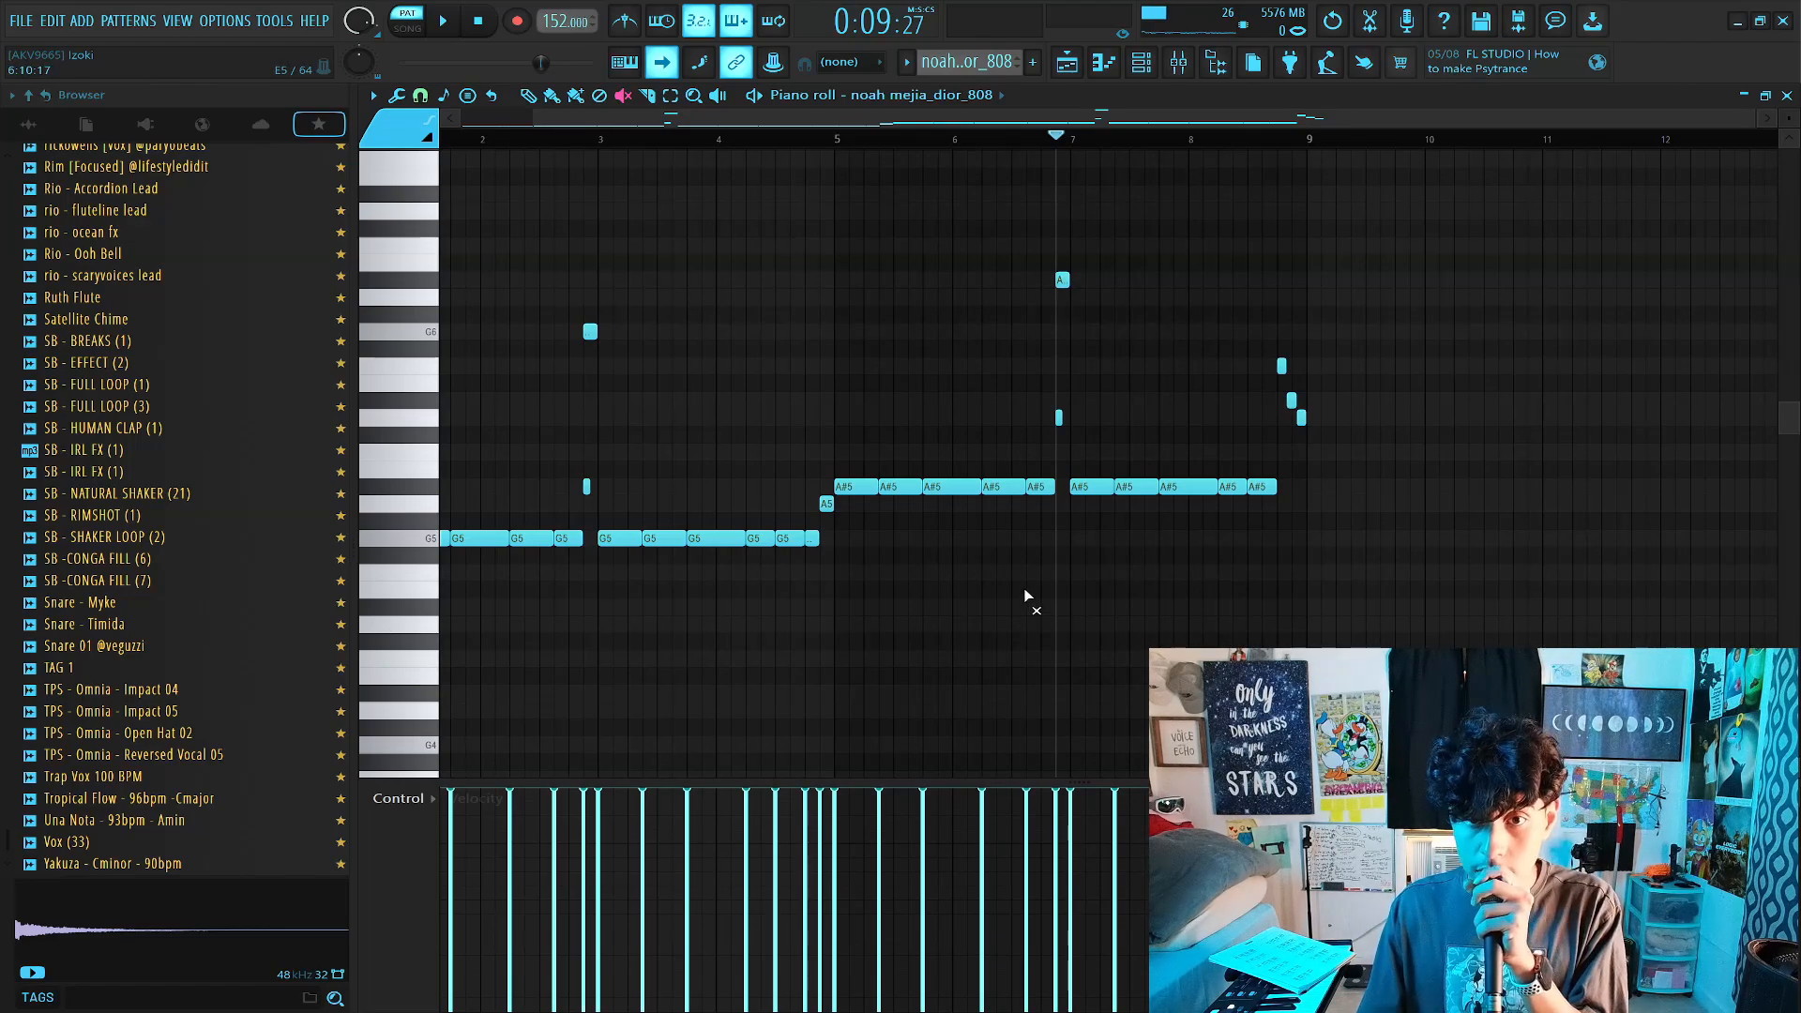
scroll(1173, 145, up, 3)
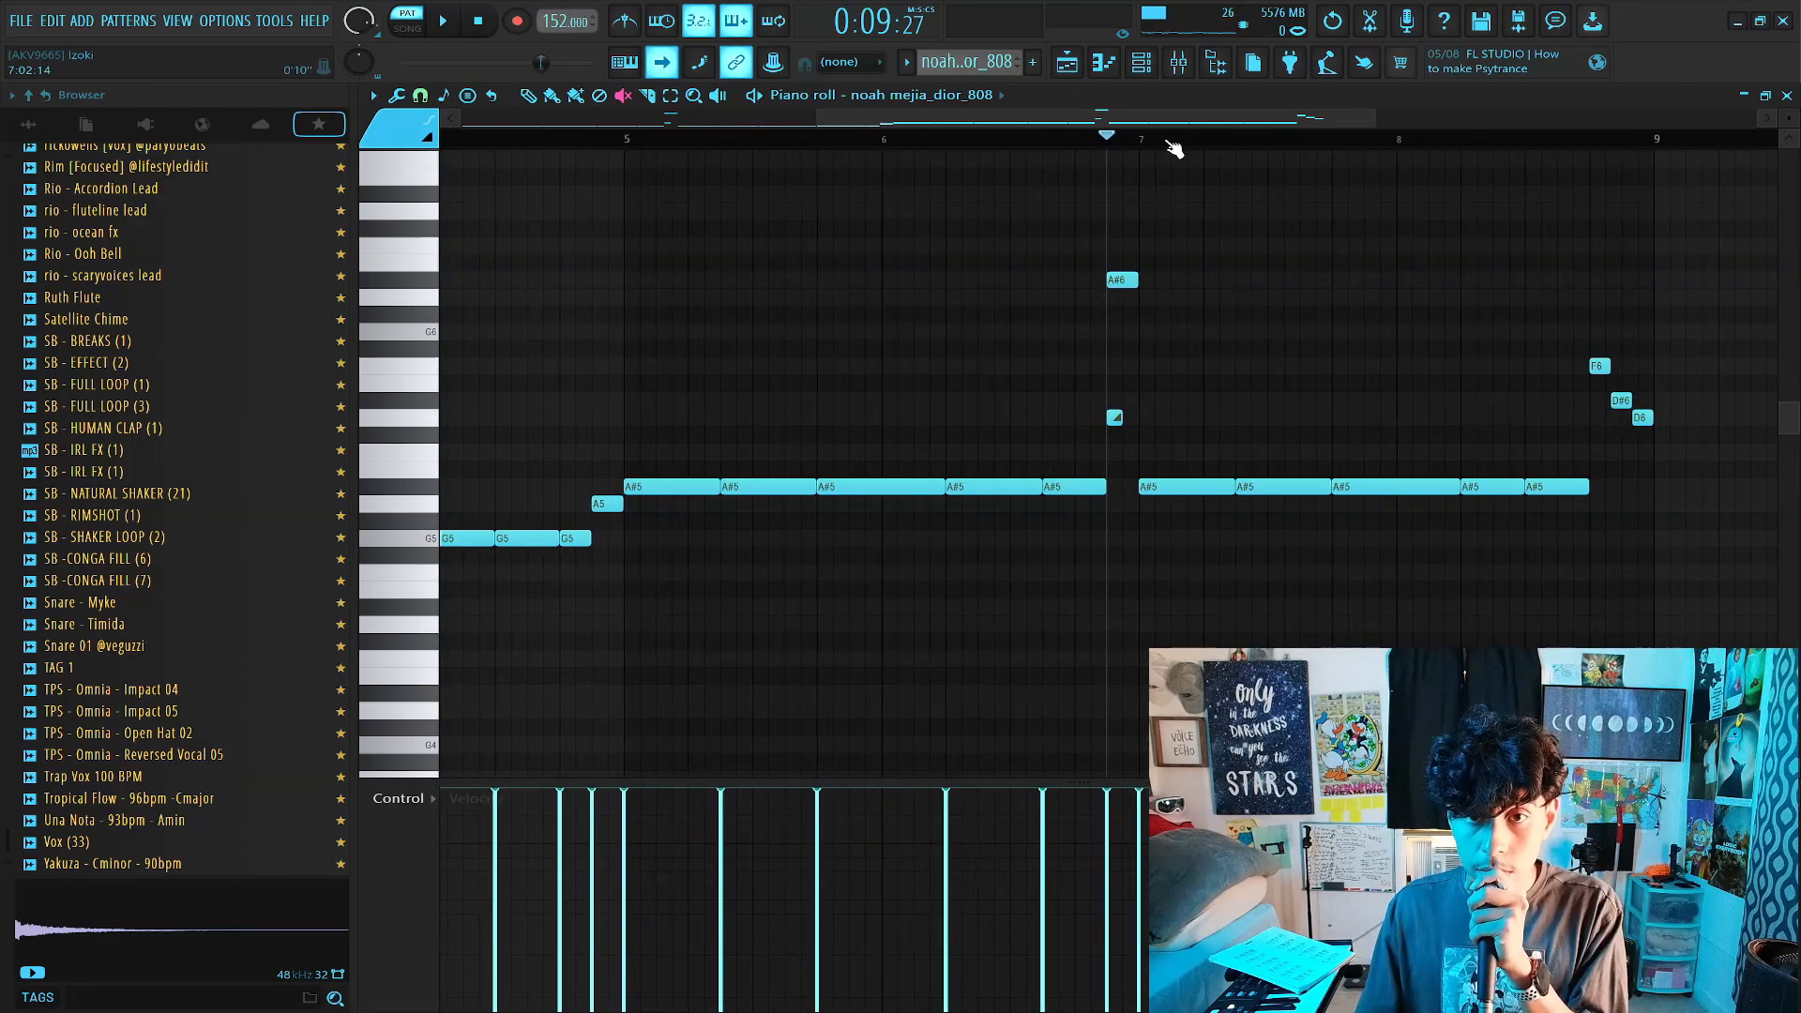
Place the playhead at the F6 note before bar 9 and play the descending F6, D#6 and D6 notes.
scroll(1168, 142, down, 2)
click(1480, 141)
scroll(1487, 141, up, 5)
key(space)
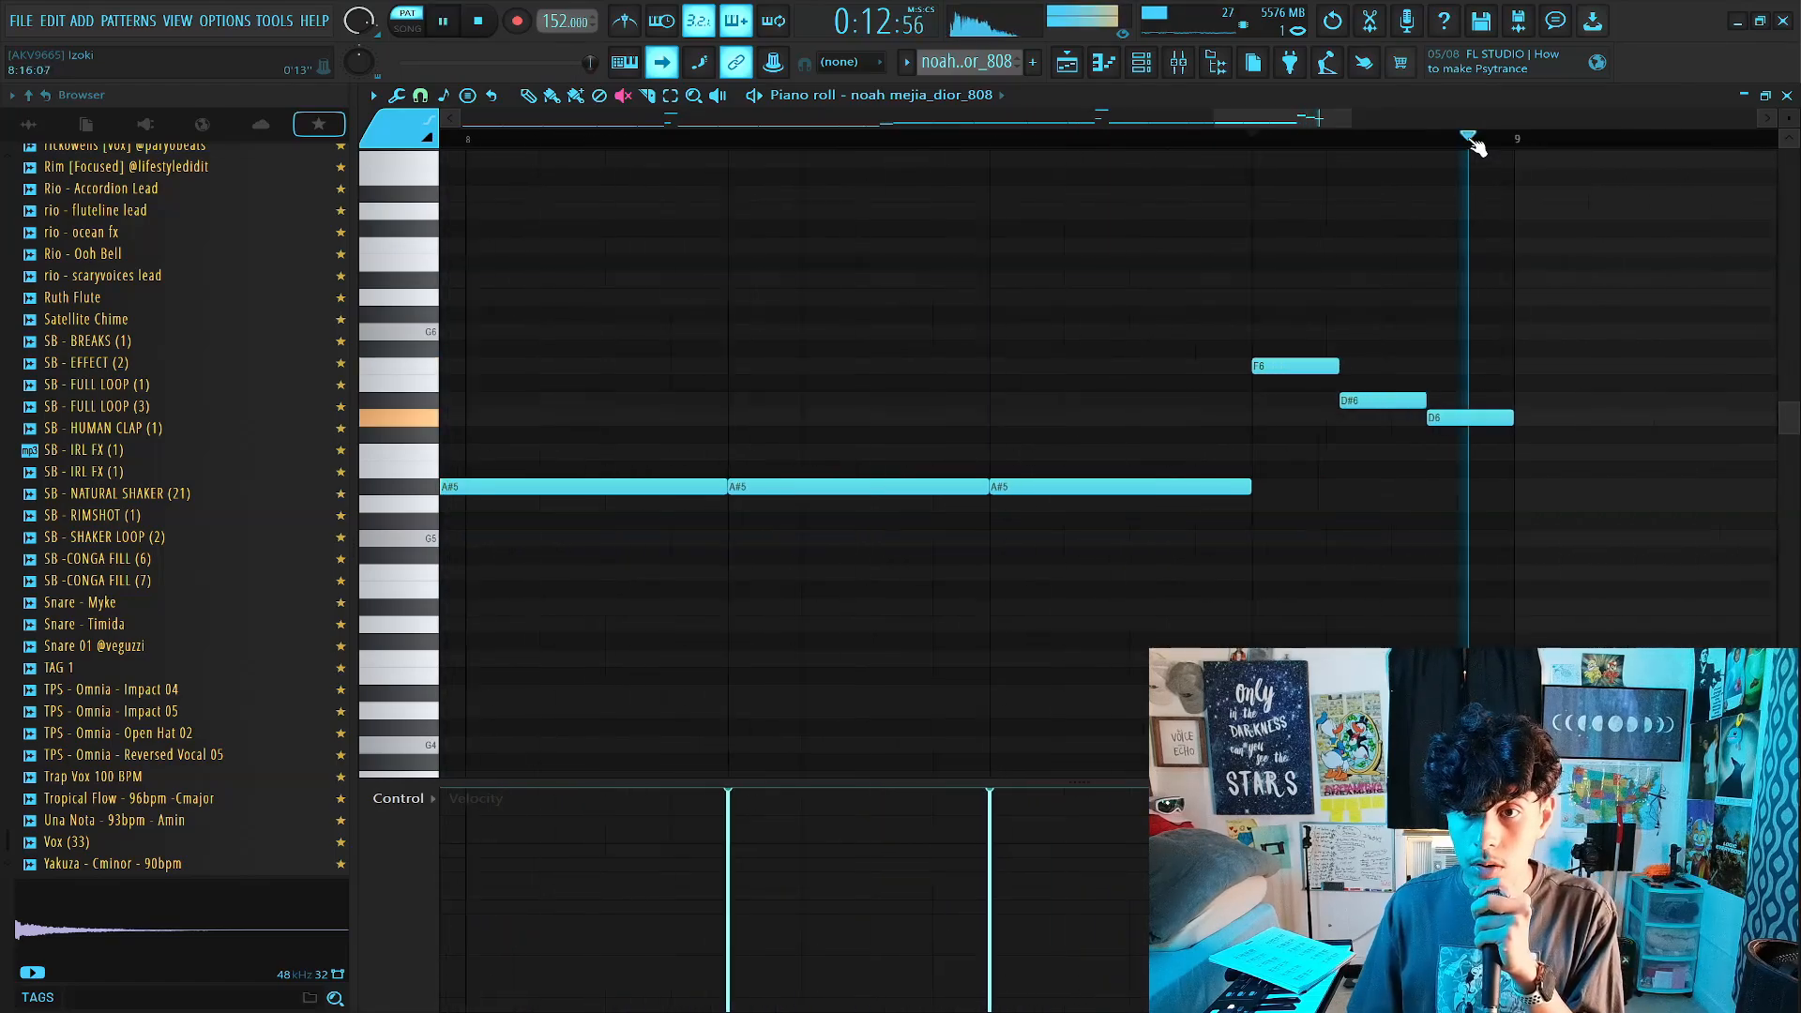
key(space)
scroll(1473, 142, down, 3)
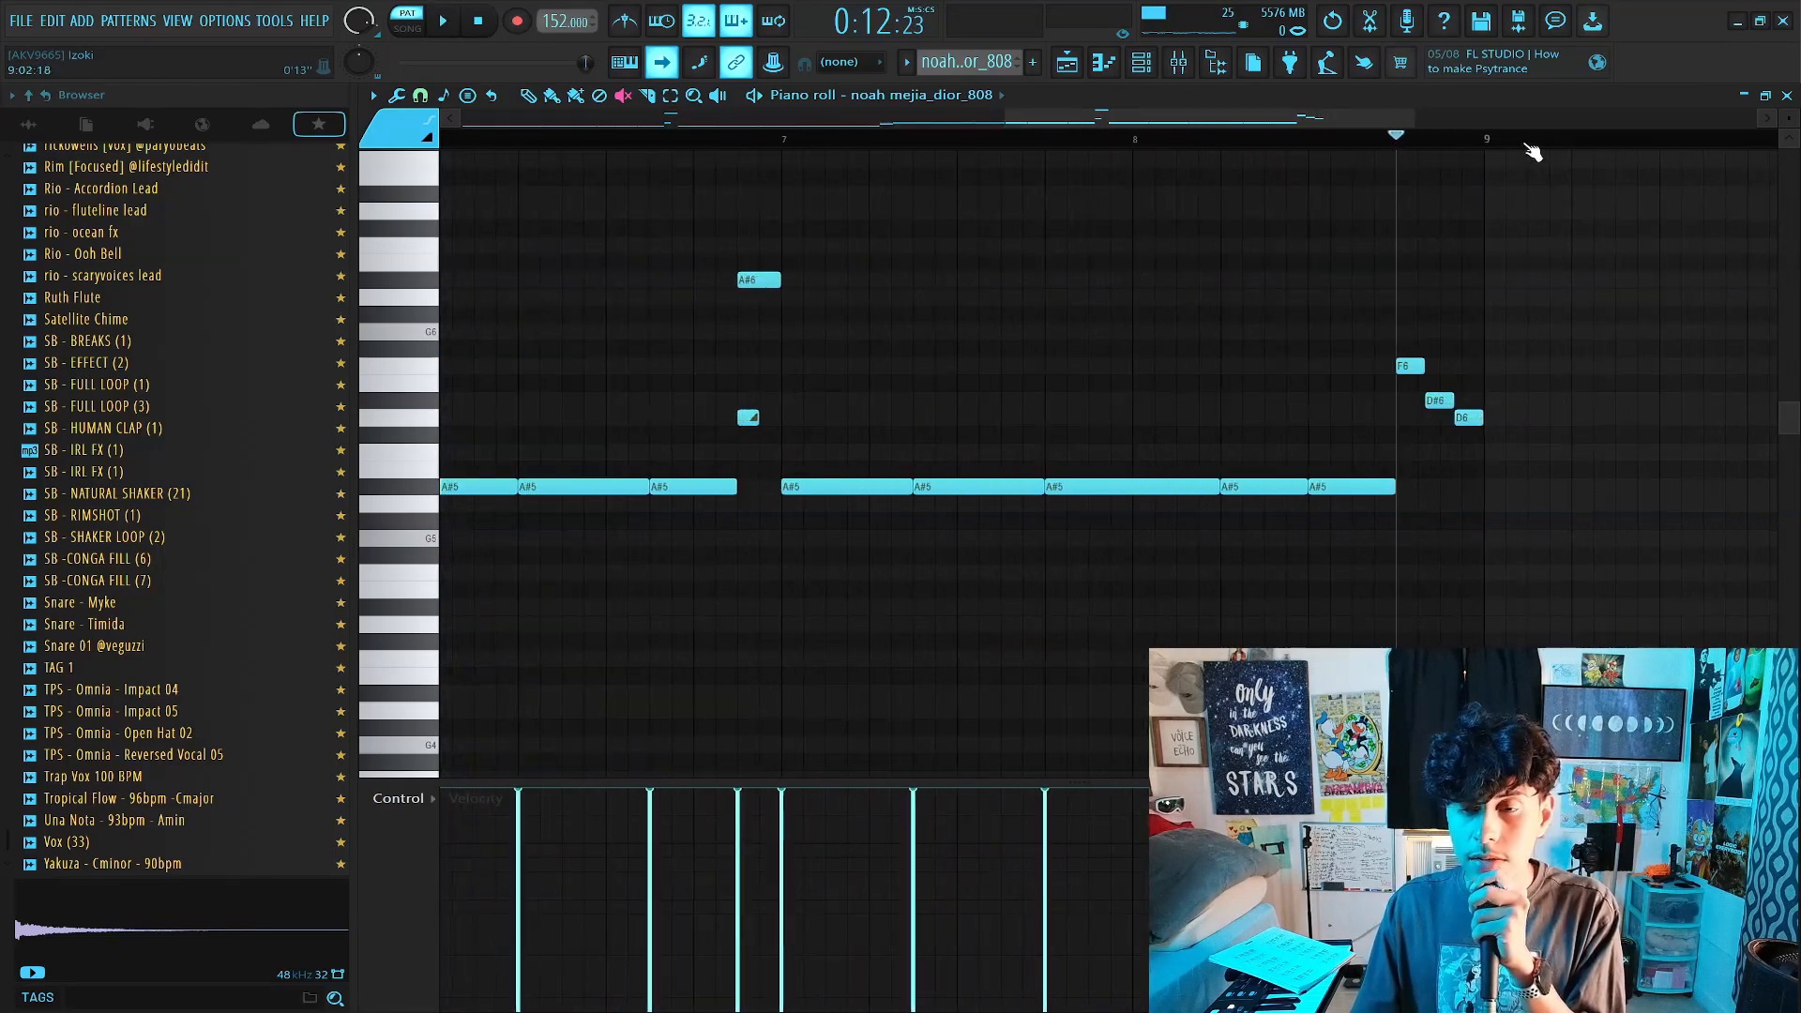
scroll(1532, 152, up, 3)
Check the piano roll's snap-to-grid options, review the whole 808 pattern and close the piano roll.
click(419, 95)
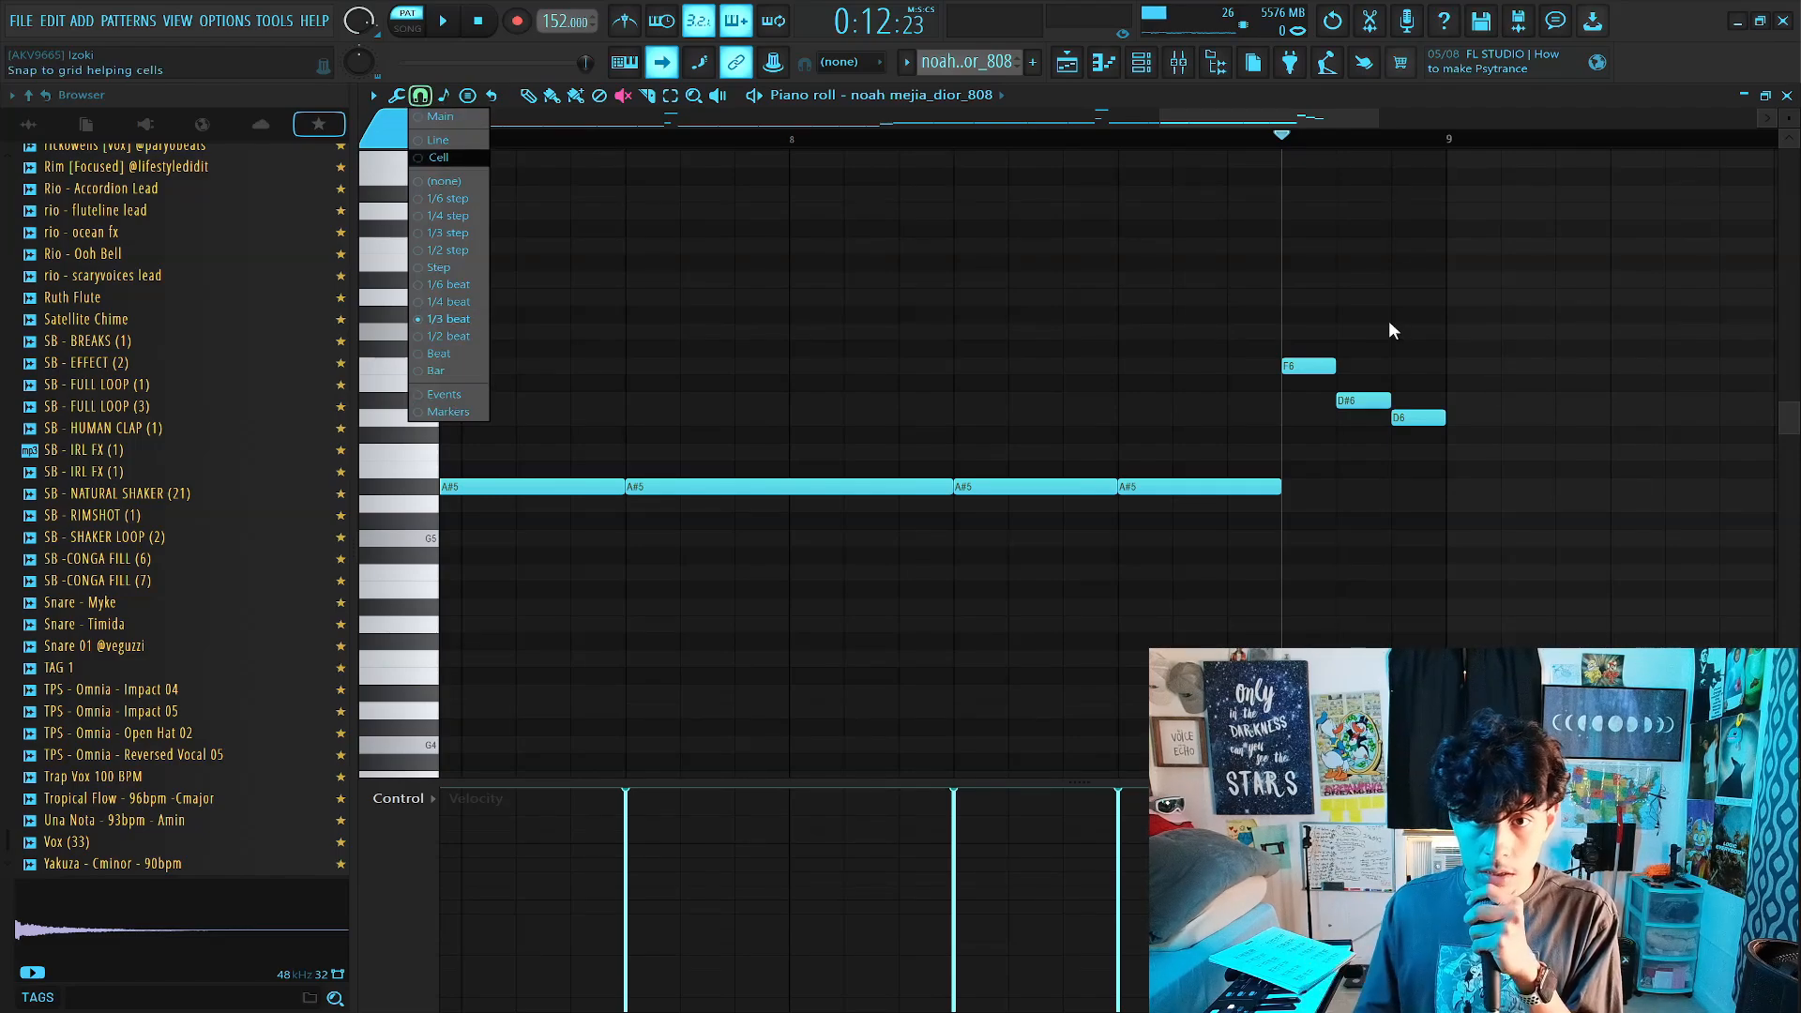
scroll(1290, 141, down, 2)
scroll(1324, 152, down, 2)
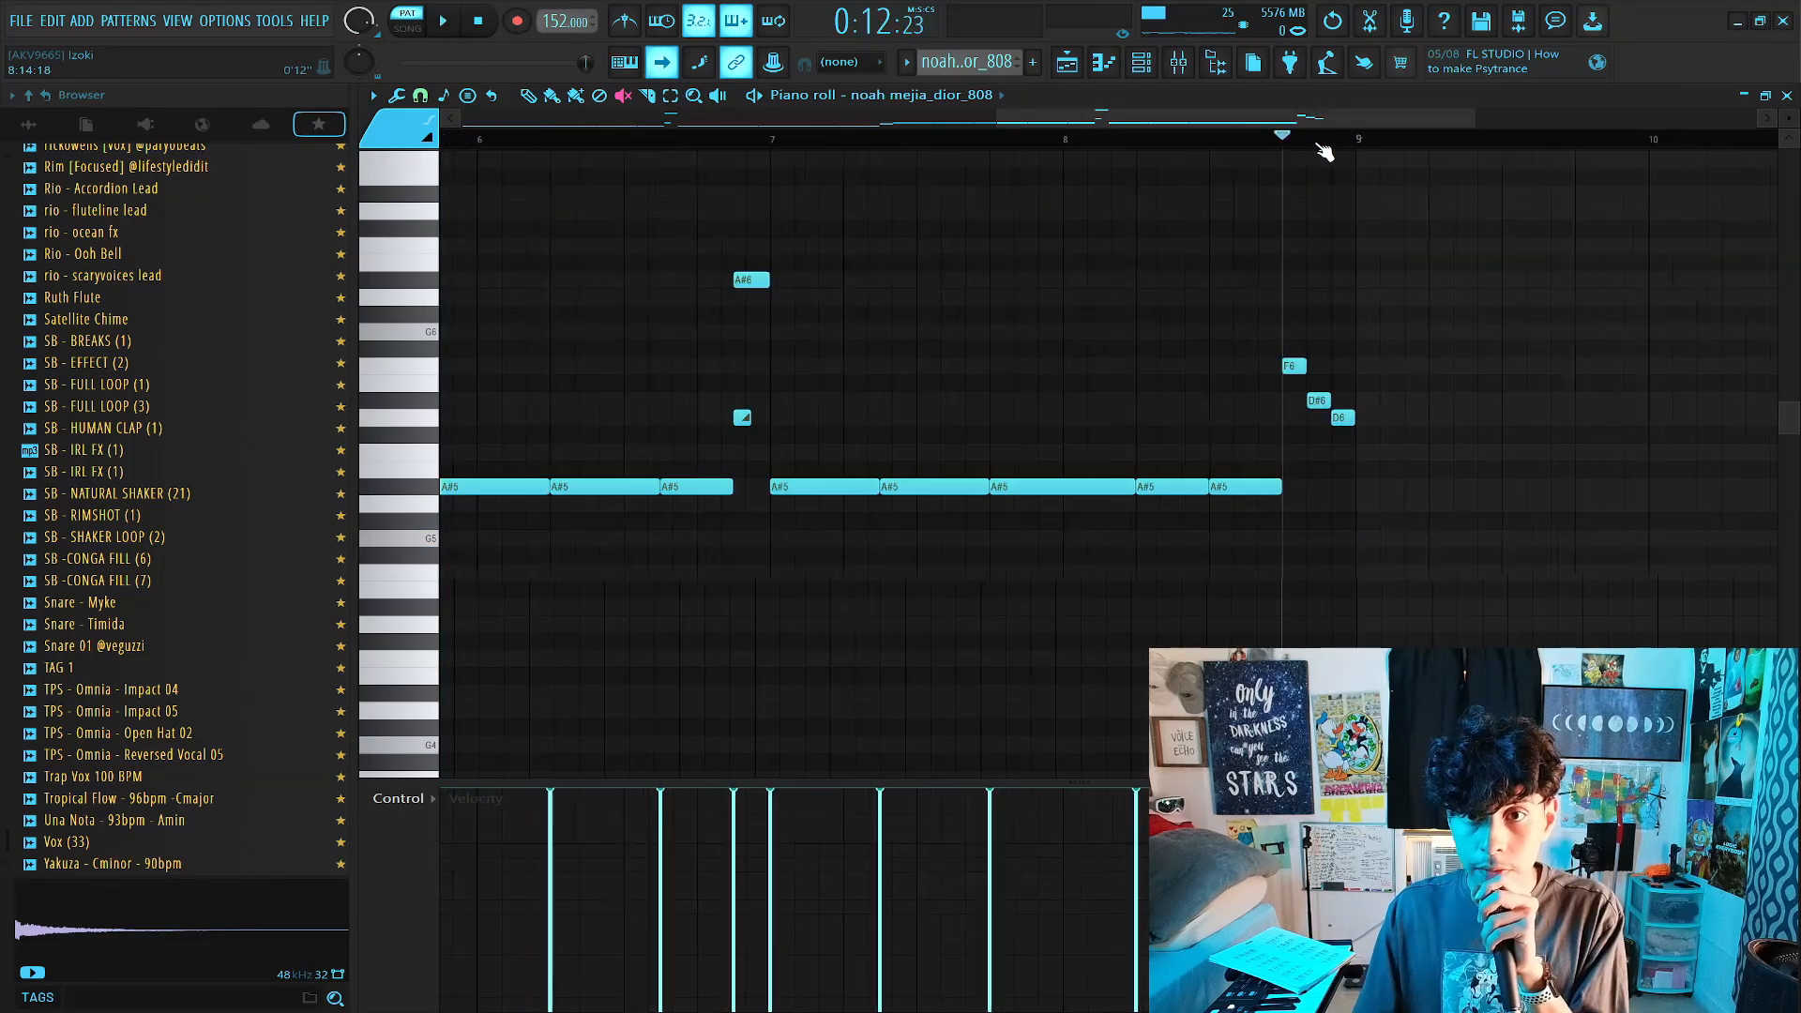
scroll(1324, 152, down, 3)
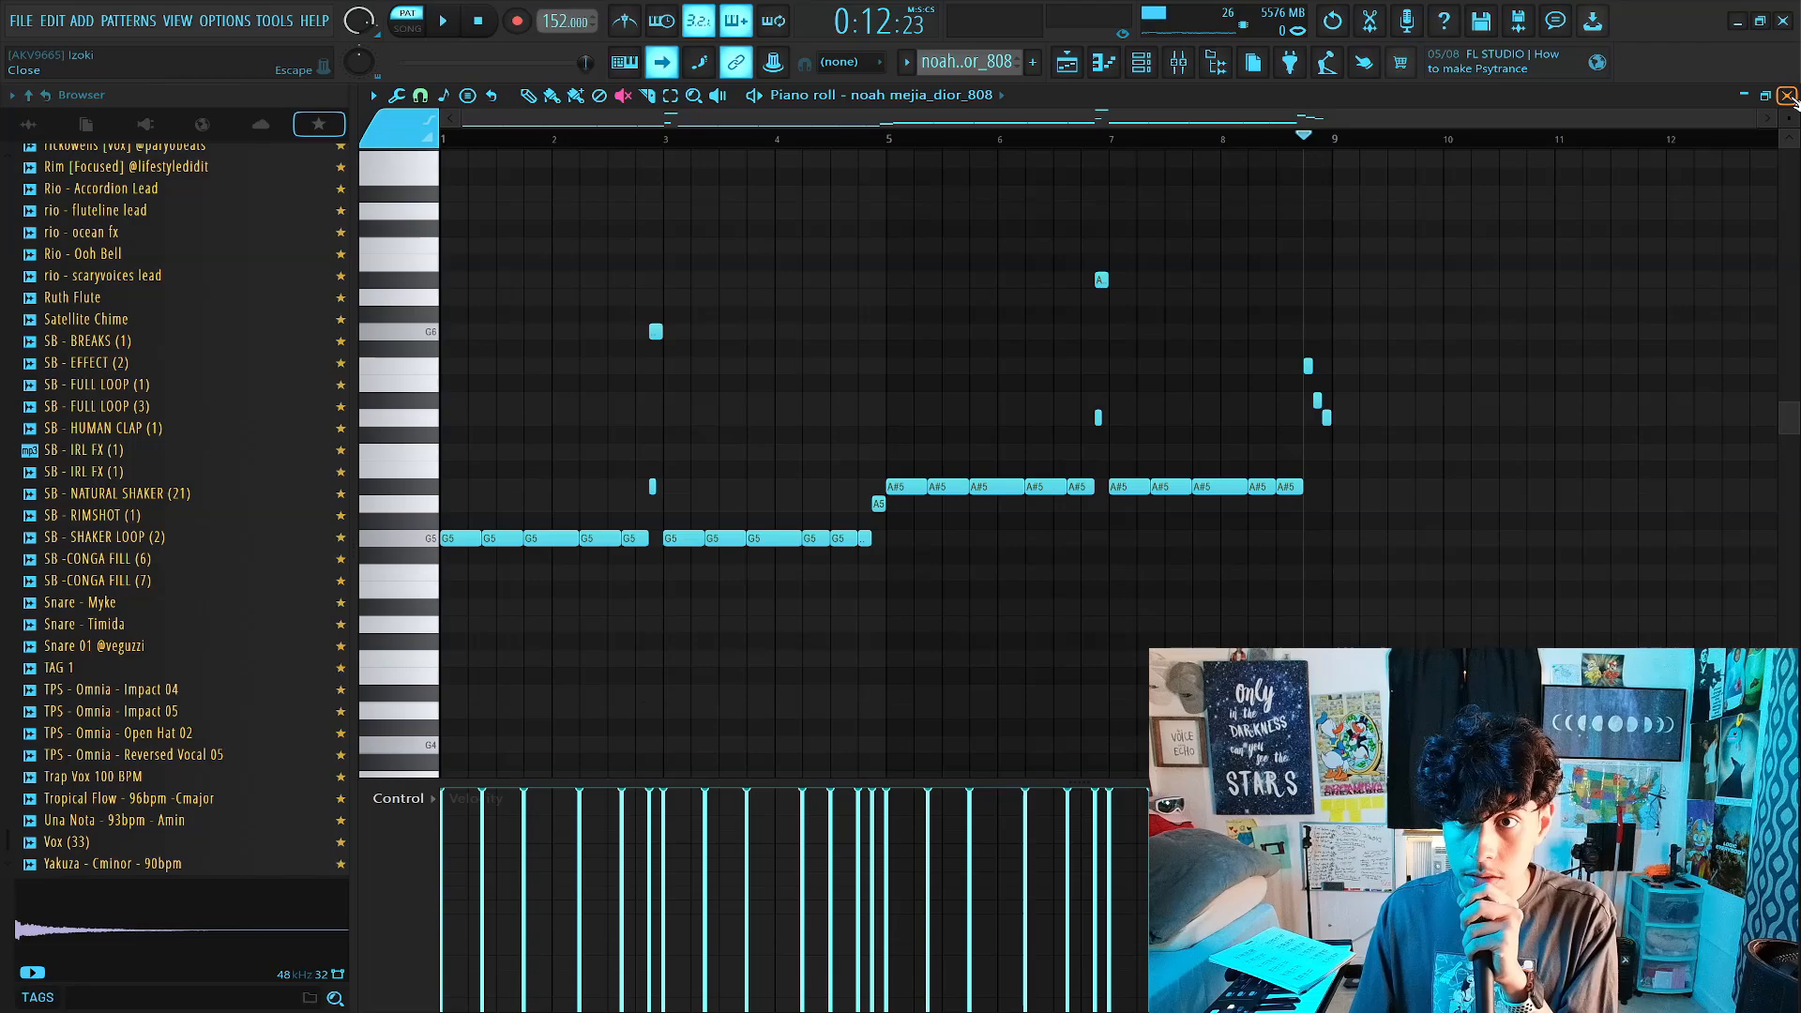
click(1788, 95)
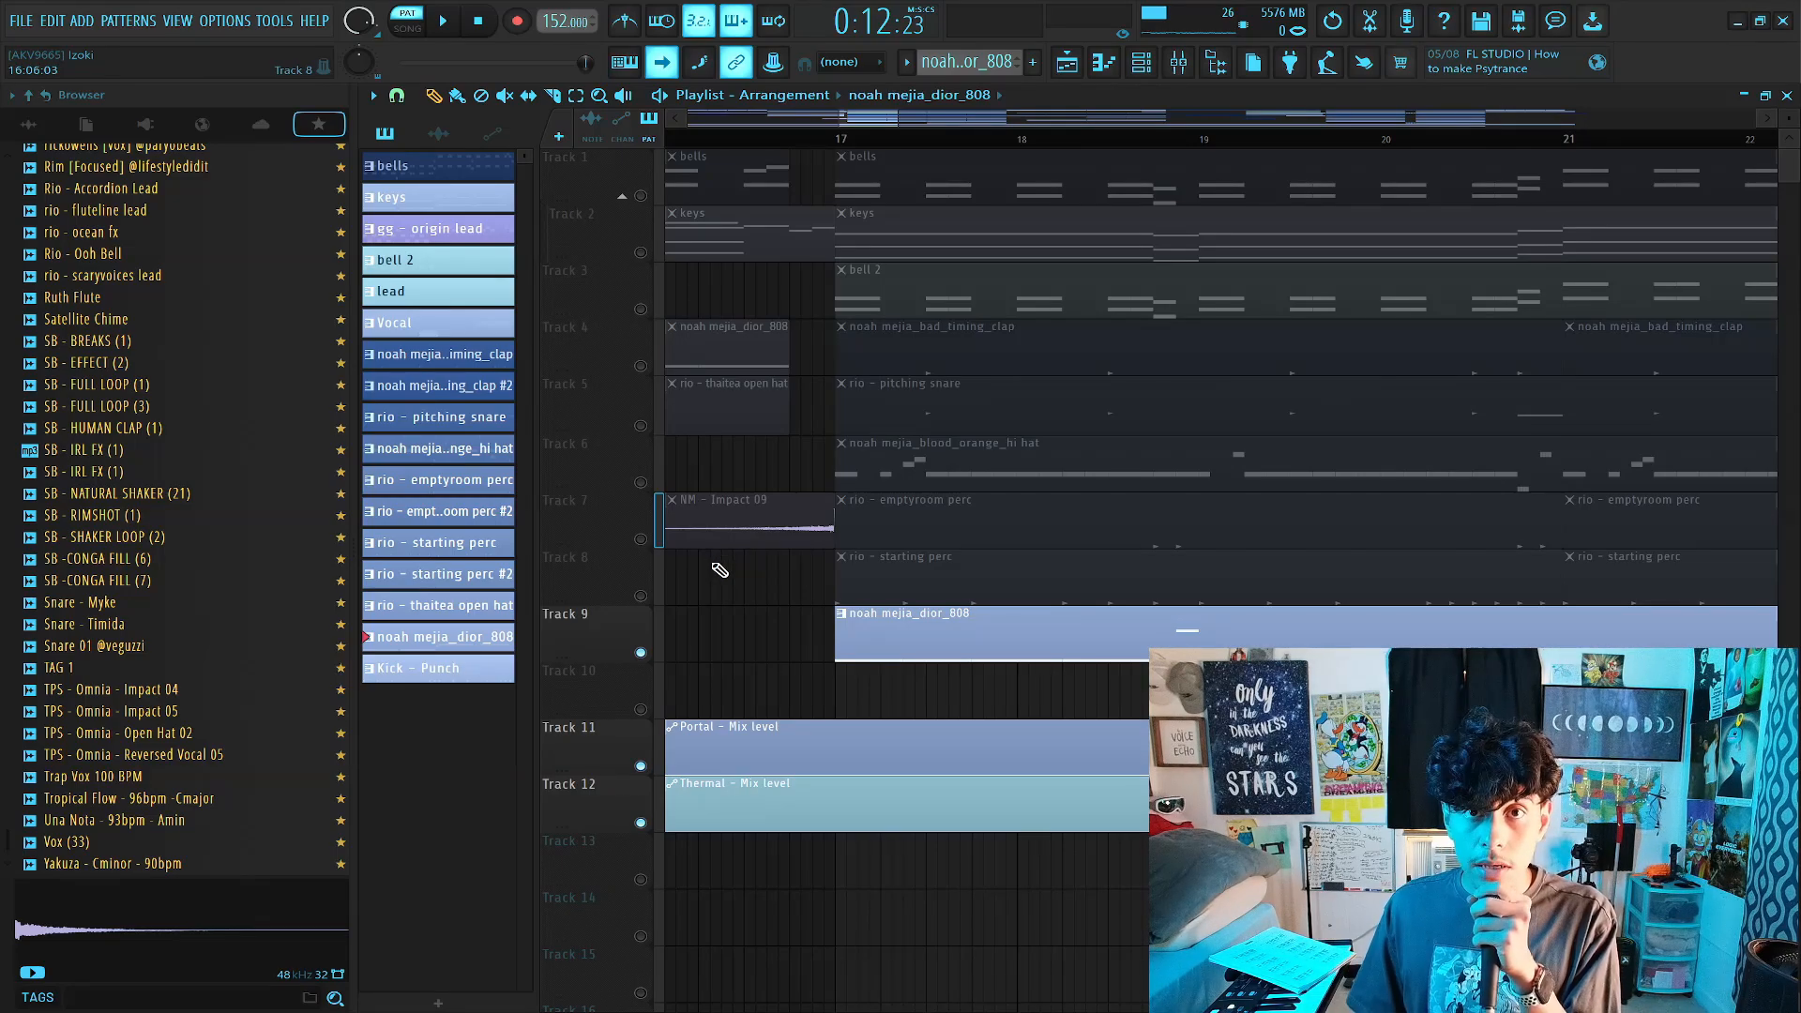
Mute playlist track 9, unmute tracks 4 and 5, and play the clap and snare in song mode from bar 17.
click(641, 653)
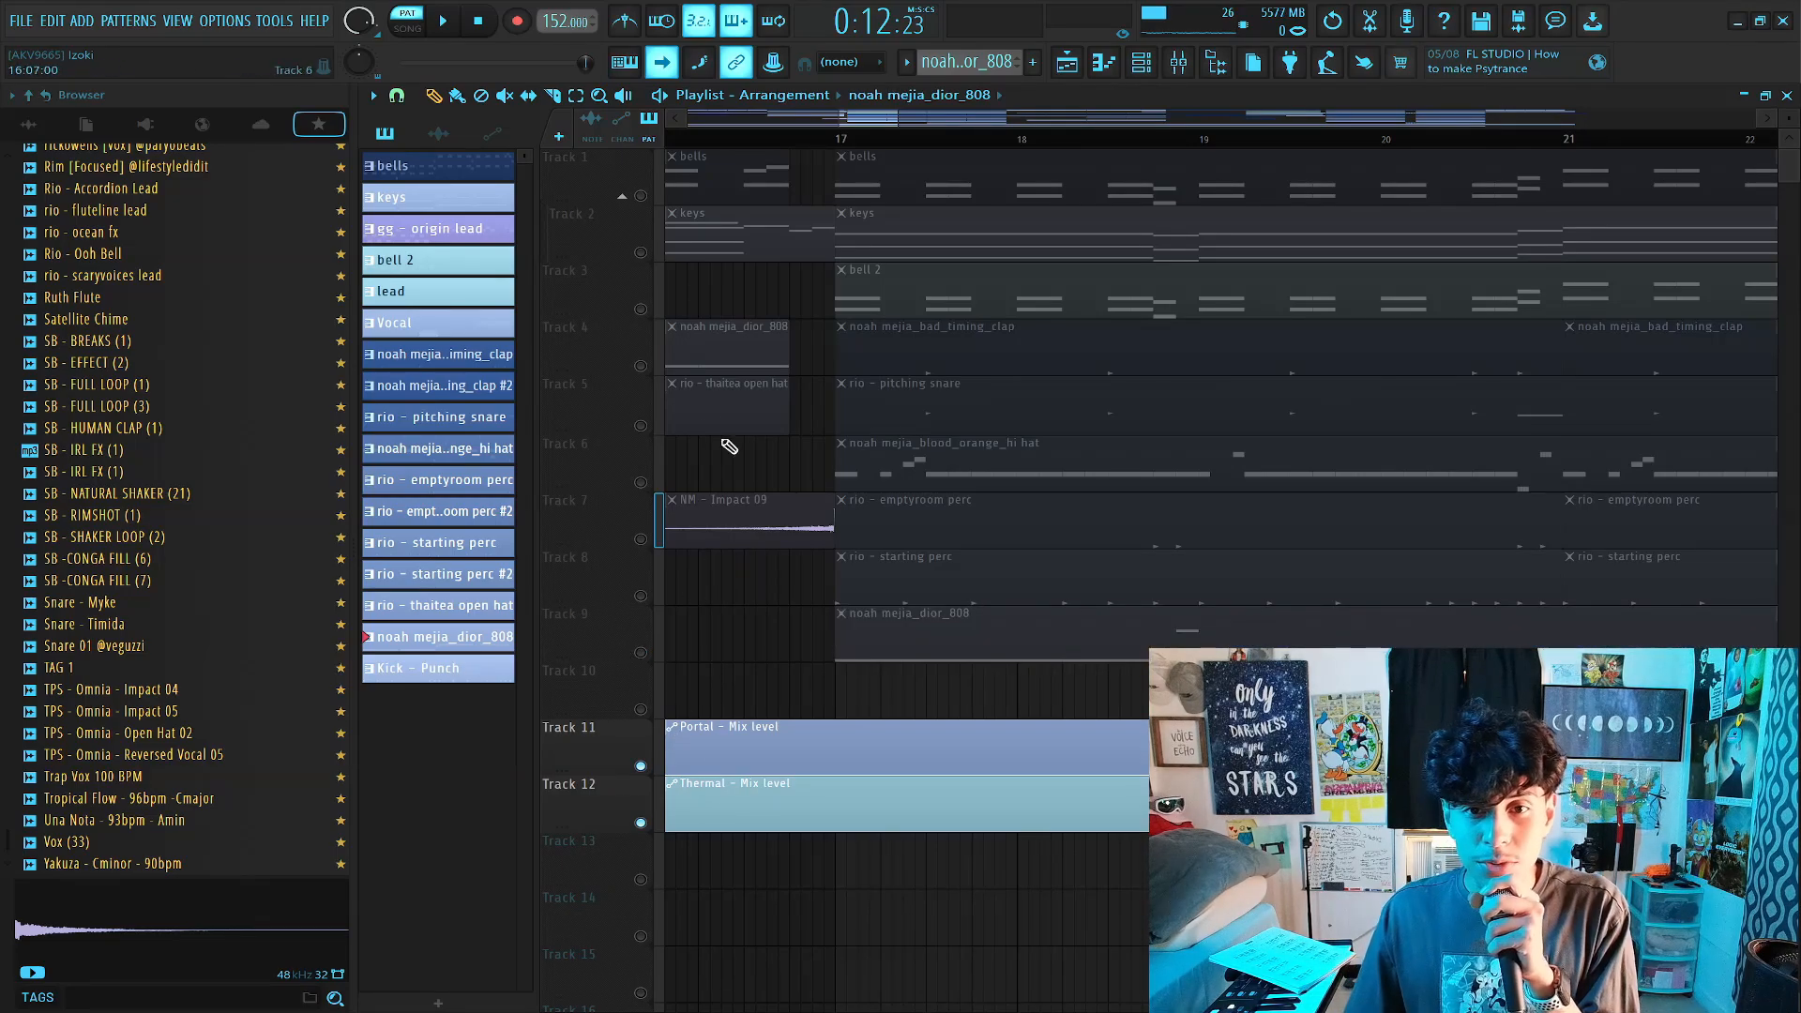
click(640, 366)
click(641, 425)
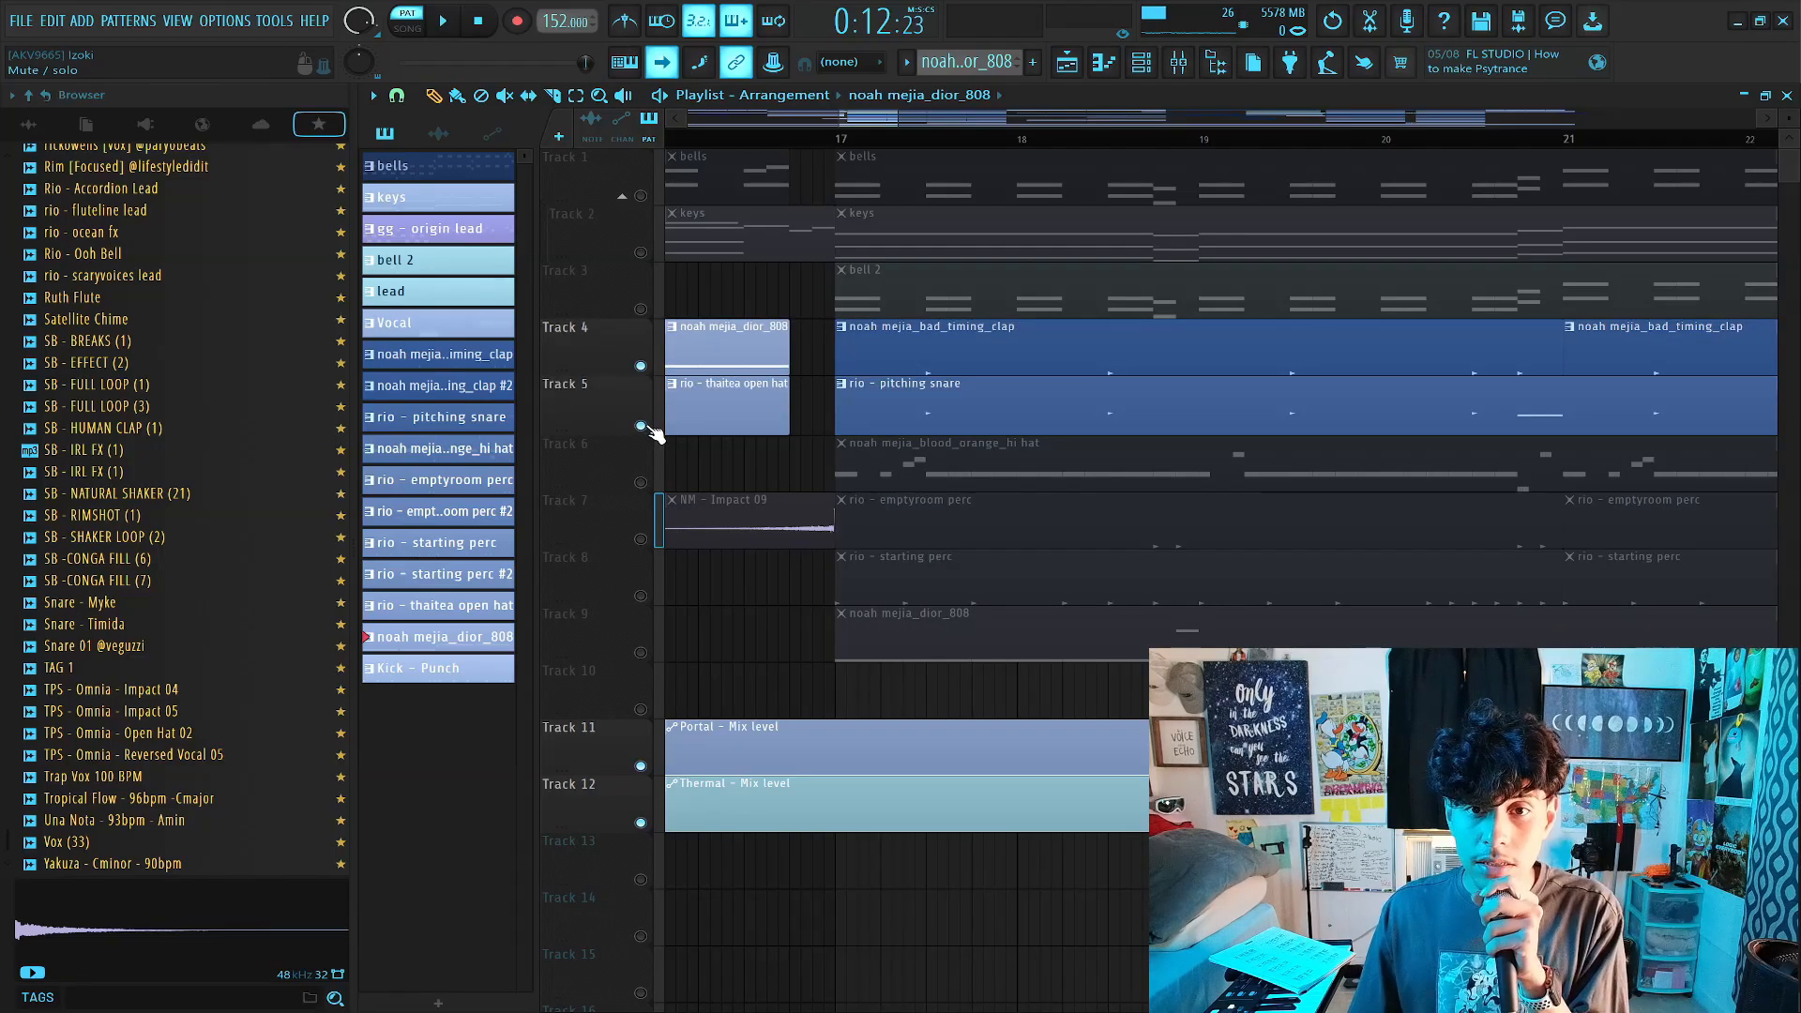
key(l)
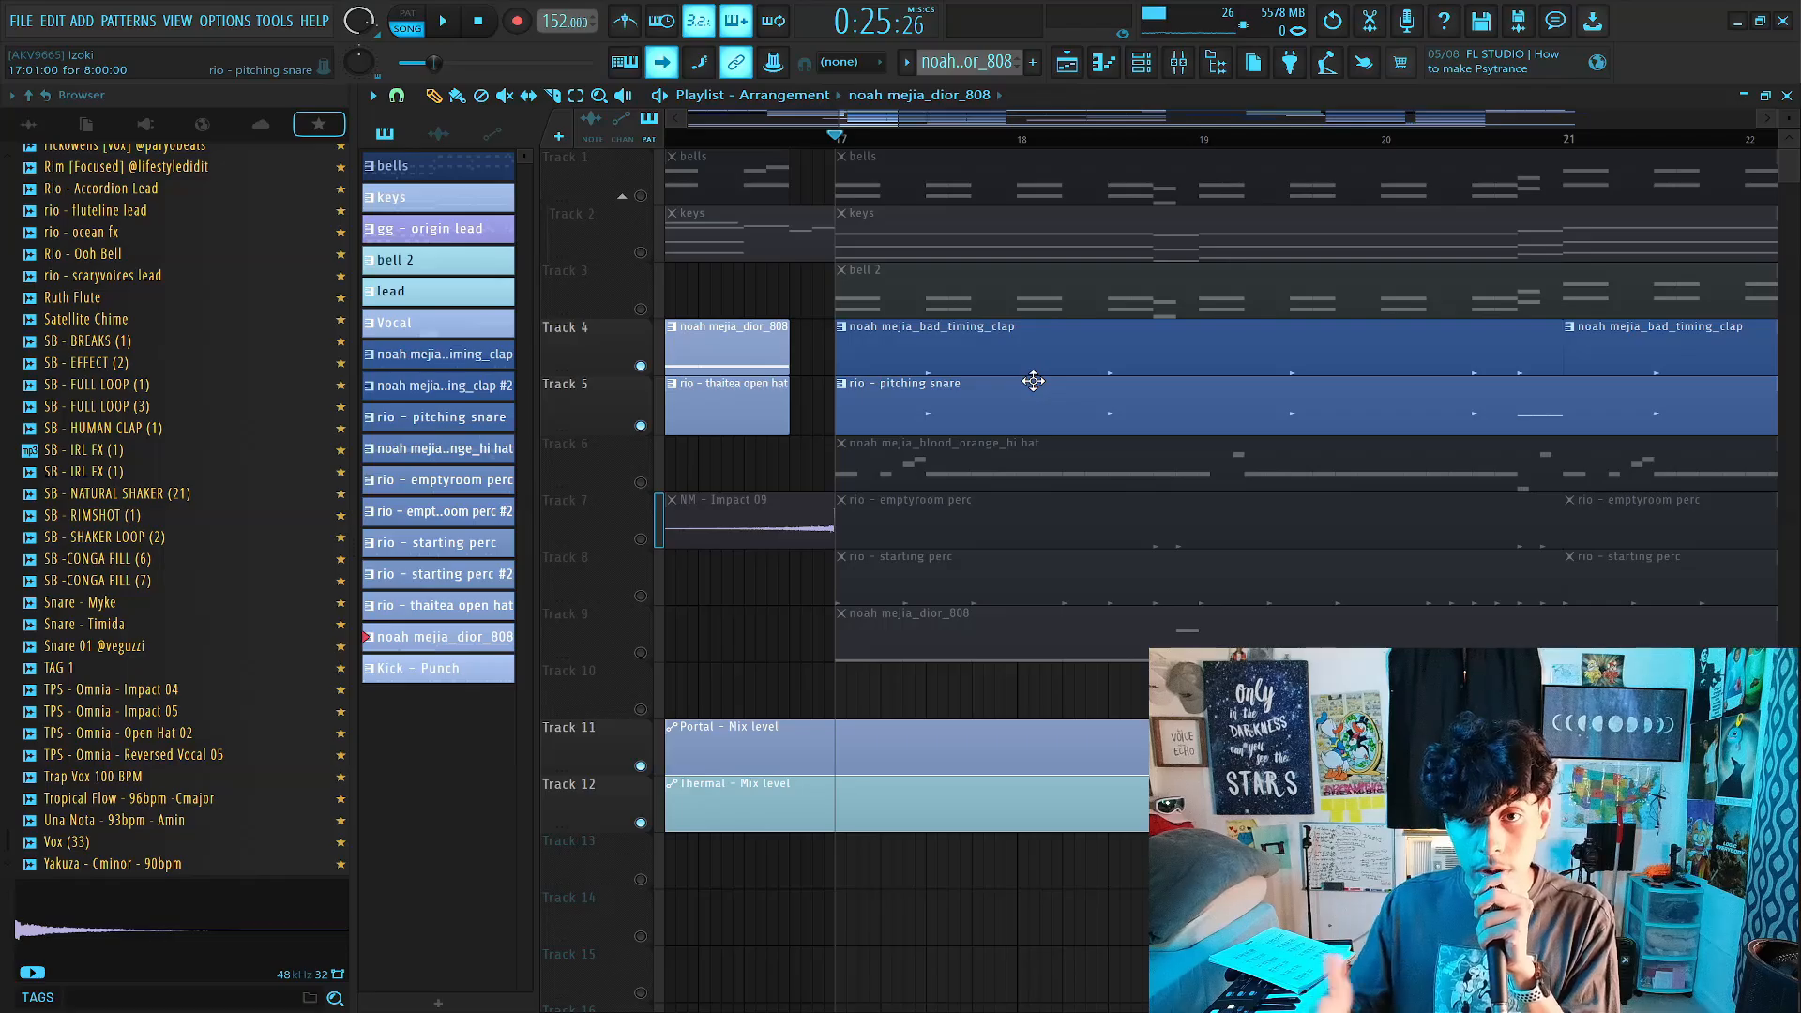
key(space)
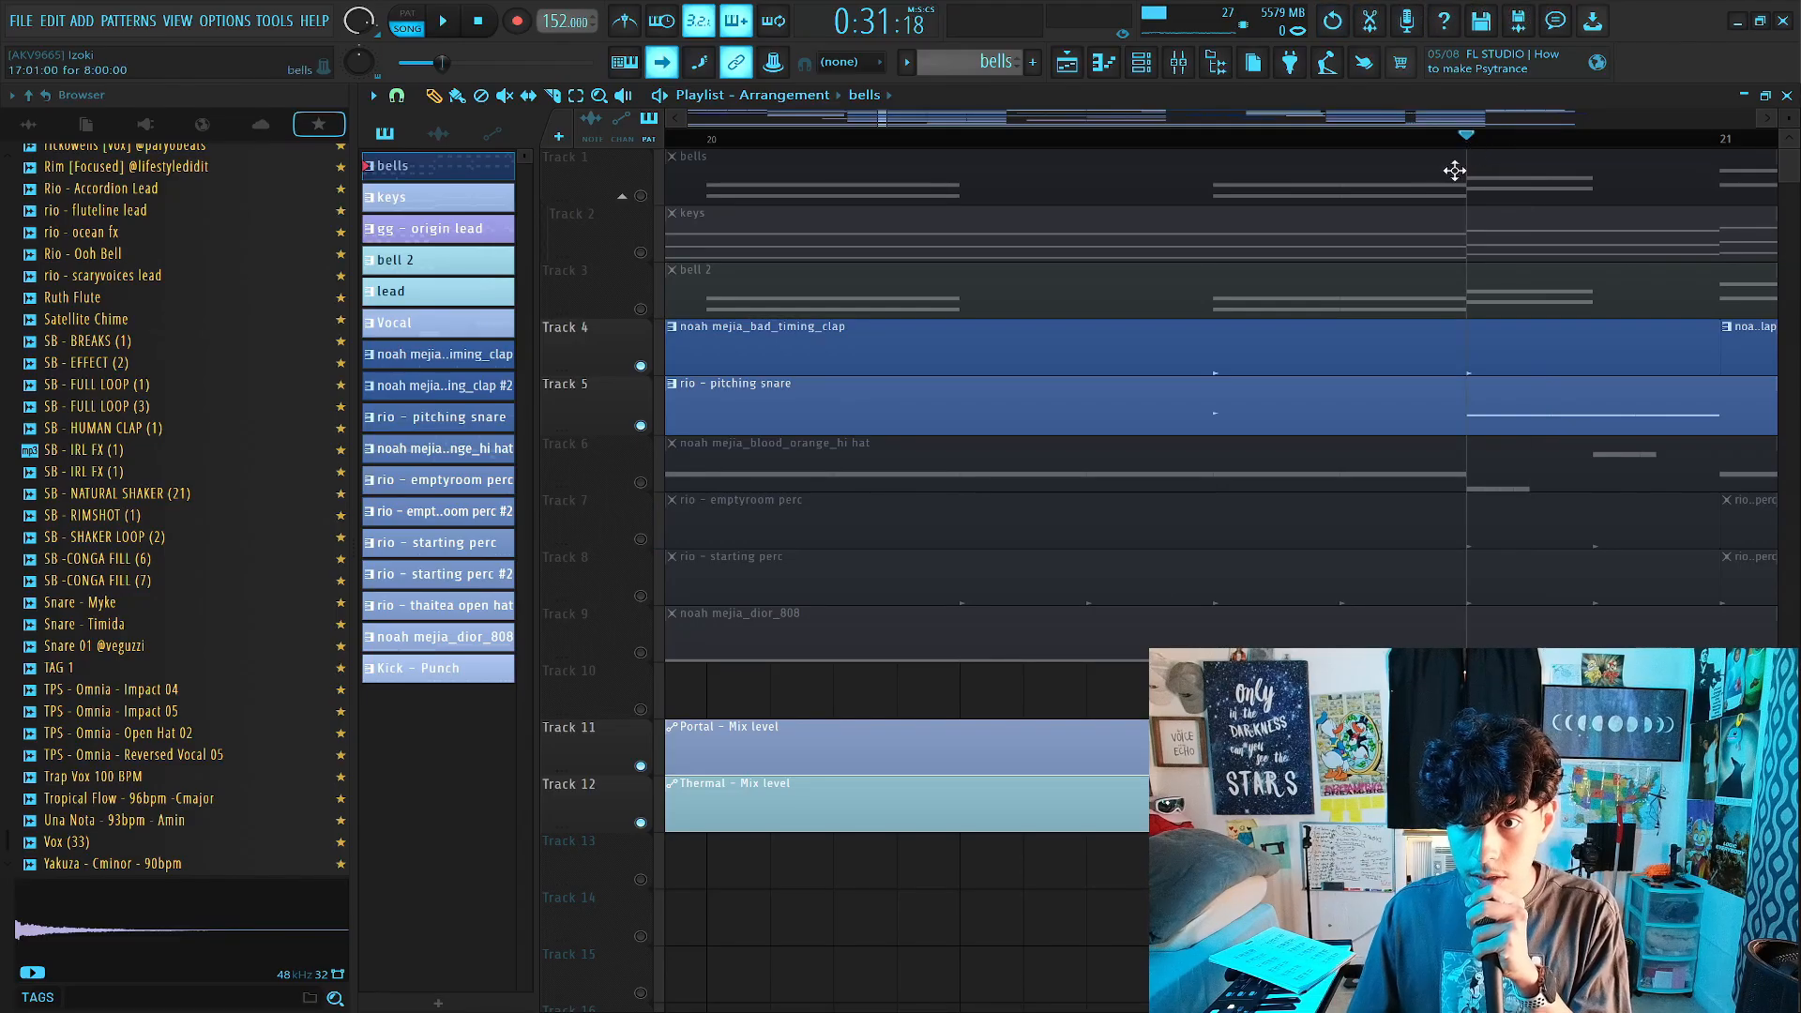
Open the rio - pitching snare pattern, play its three B4 notes just before bar 21, and close the piano roll.
double_click(1540, 418)
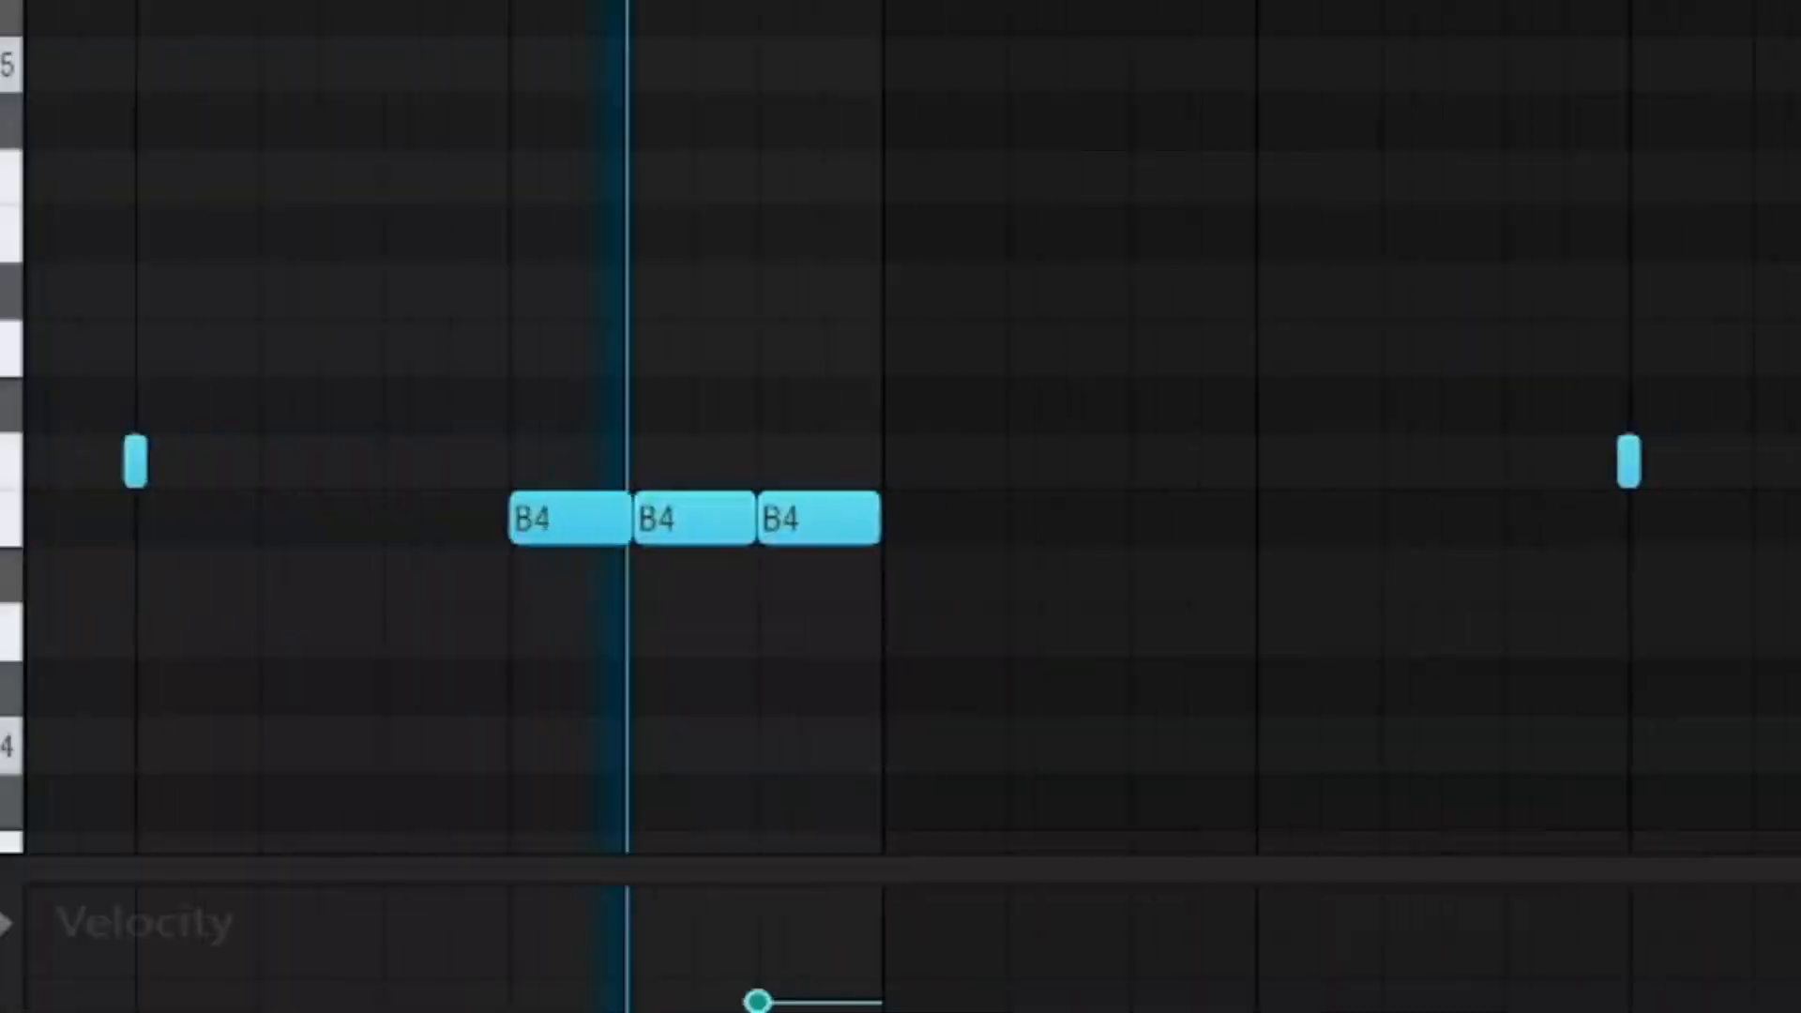
key(space)
click(1787, 97)
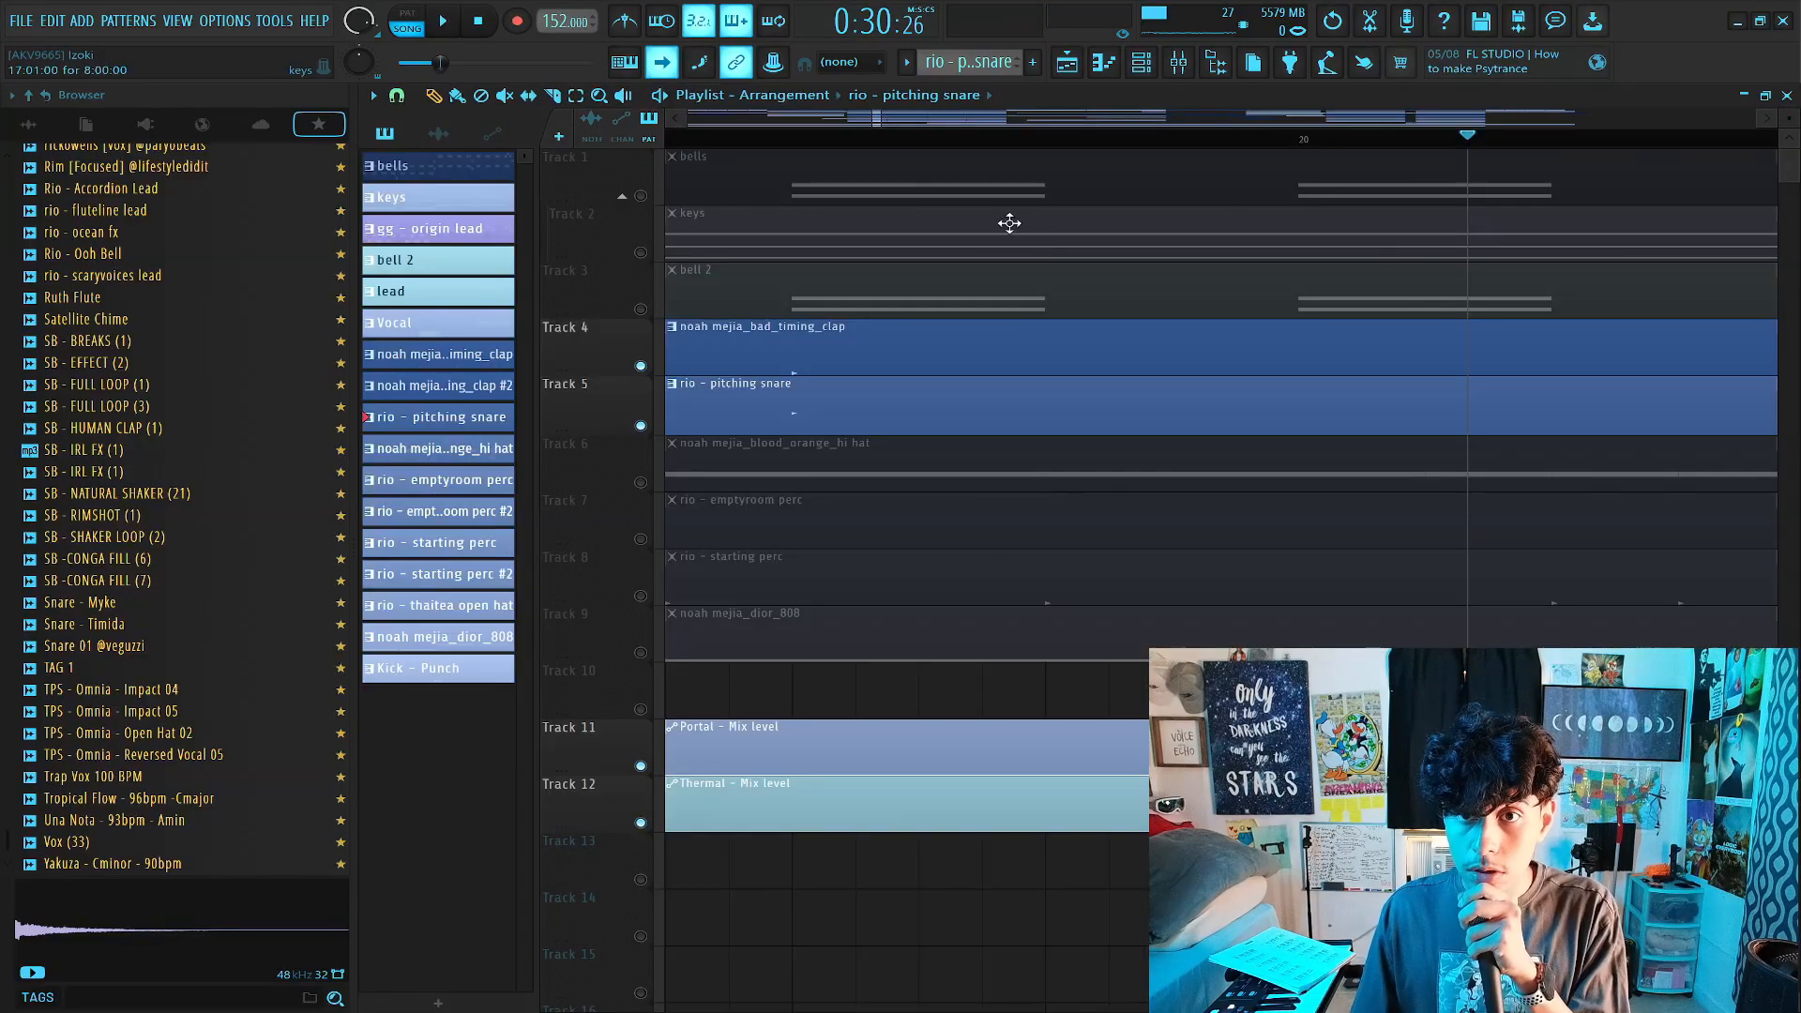
Open the noah mejia_blood_orange_hi hat pattern from playlist track 6 and place the playhead at its start.
scroll(1084, 152, down, 3)
scroll(1084, 152, down, 5)
scroll(1078, 329, up, 3)
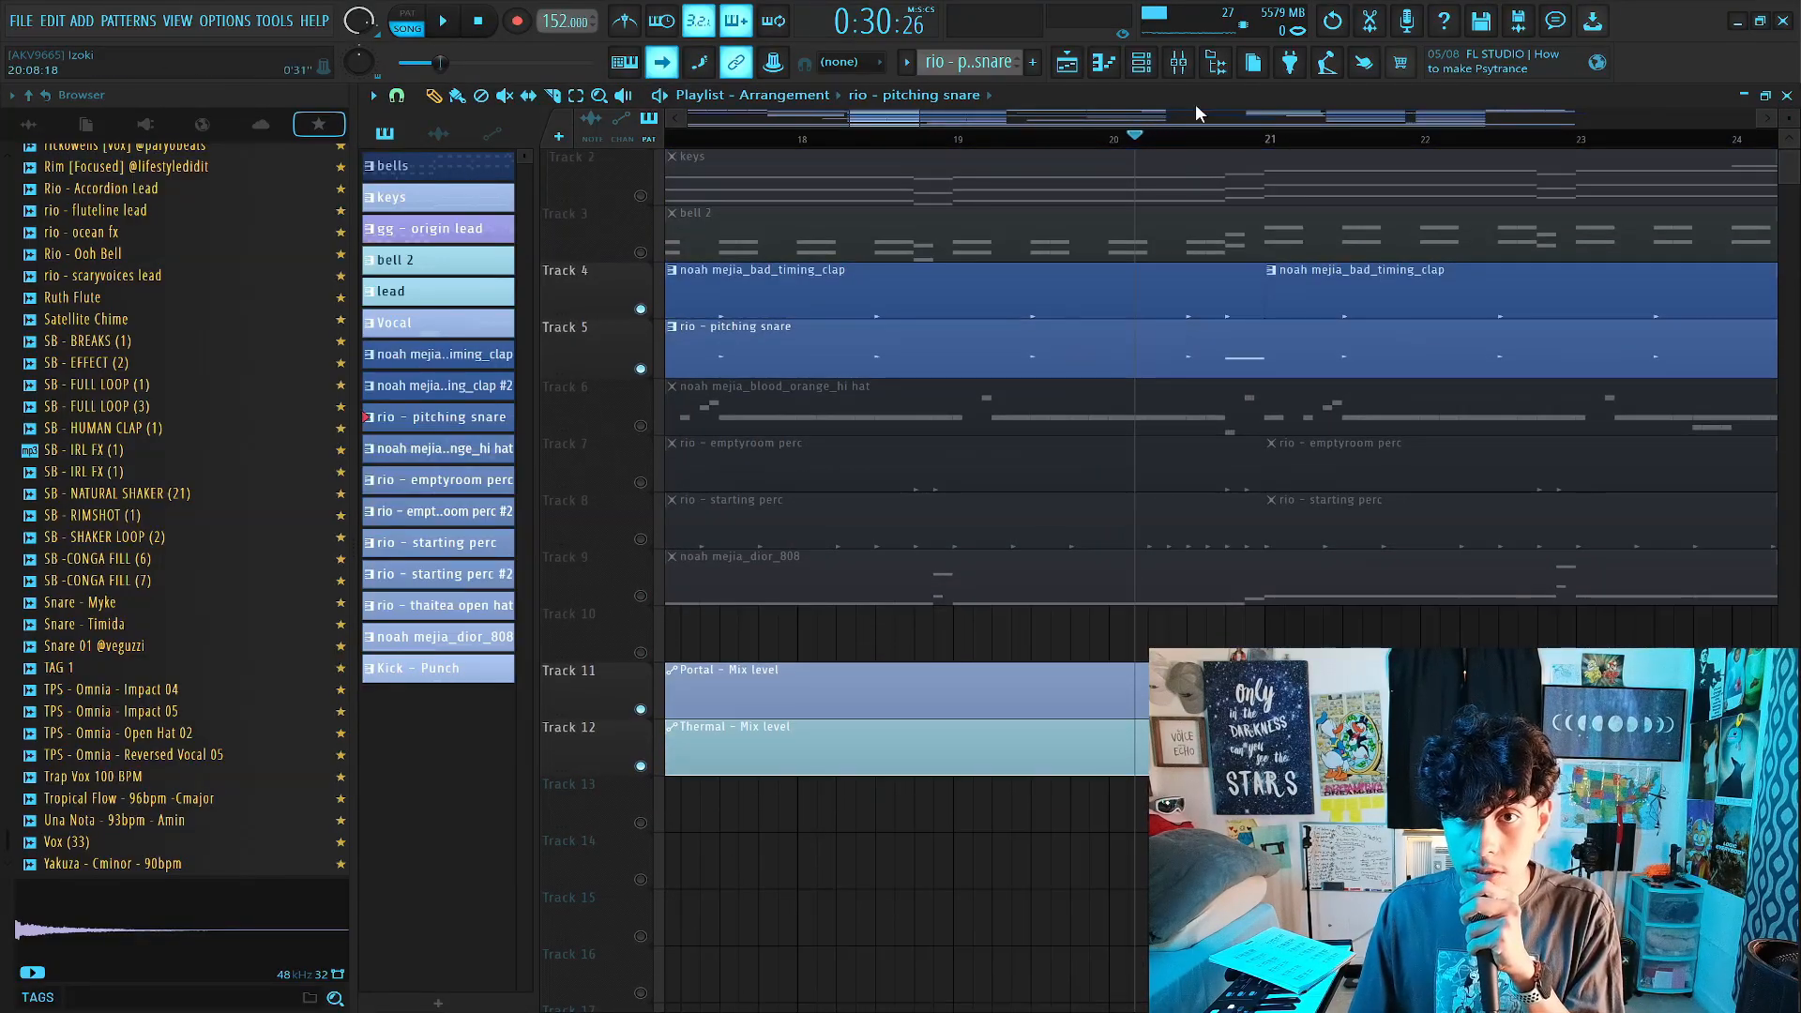
scroll(1191, 150, down, 2)
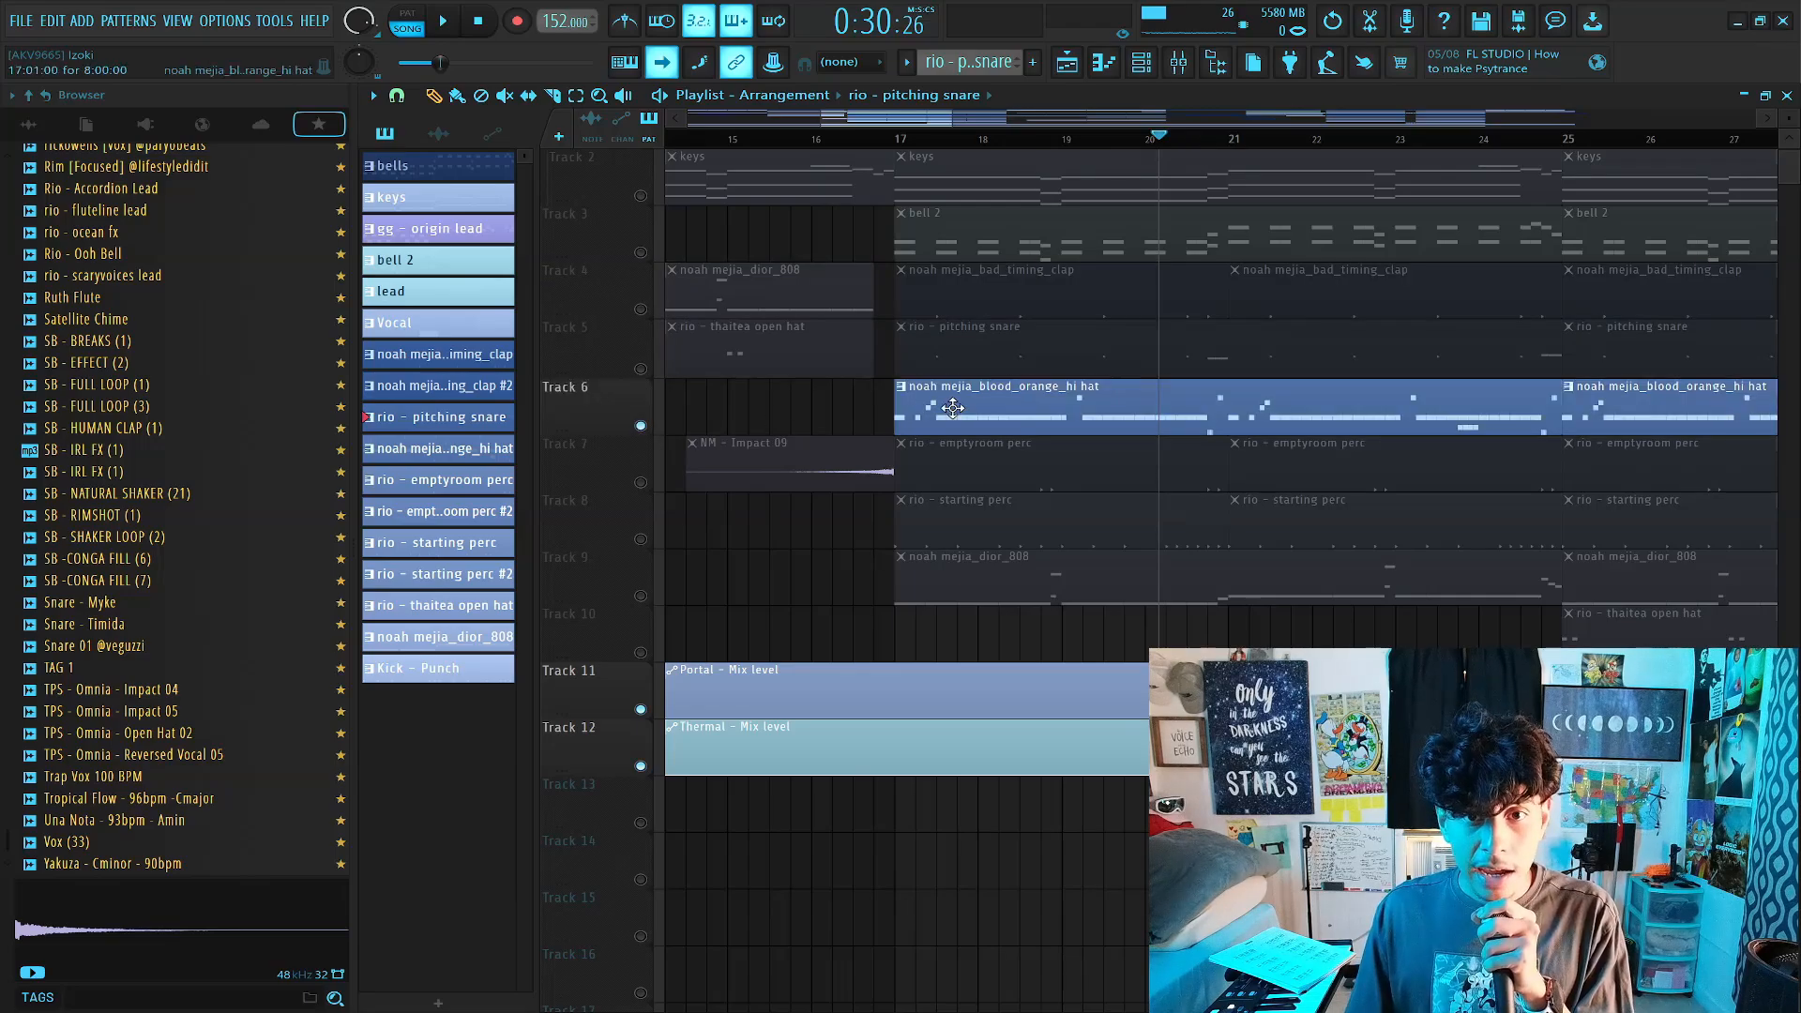
double_click(953, 406)
click(447, 140)
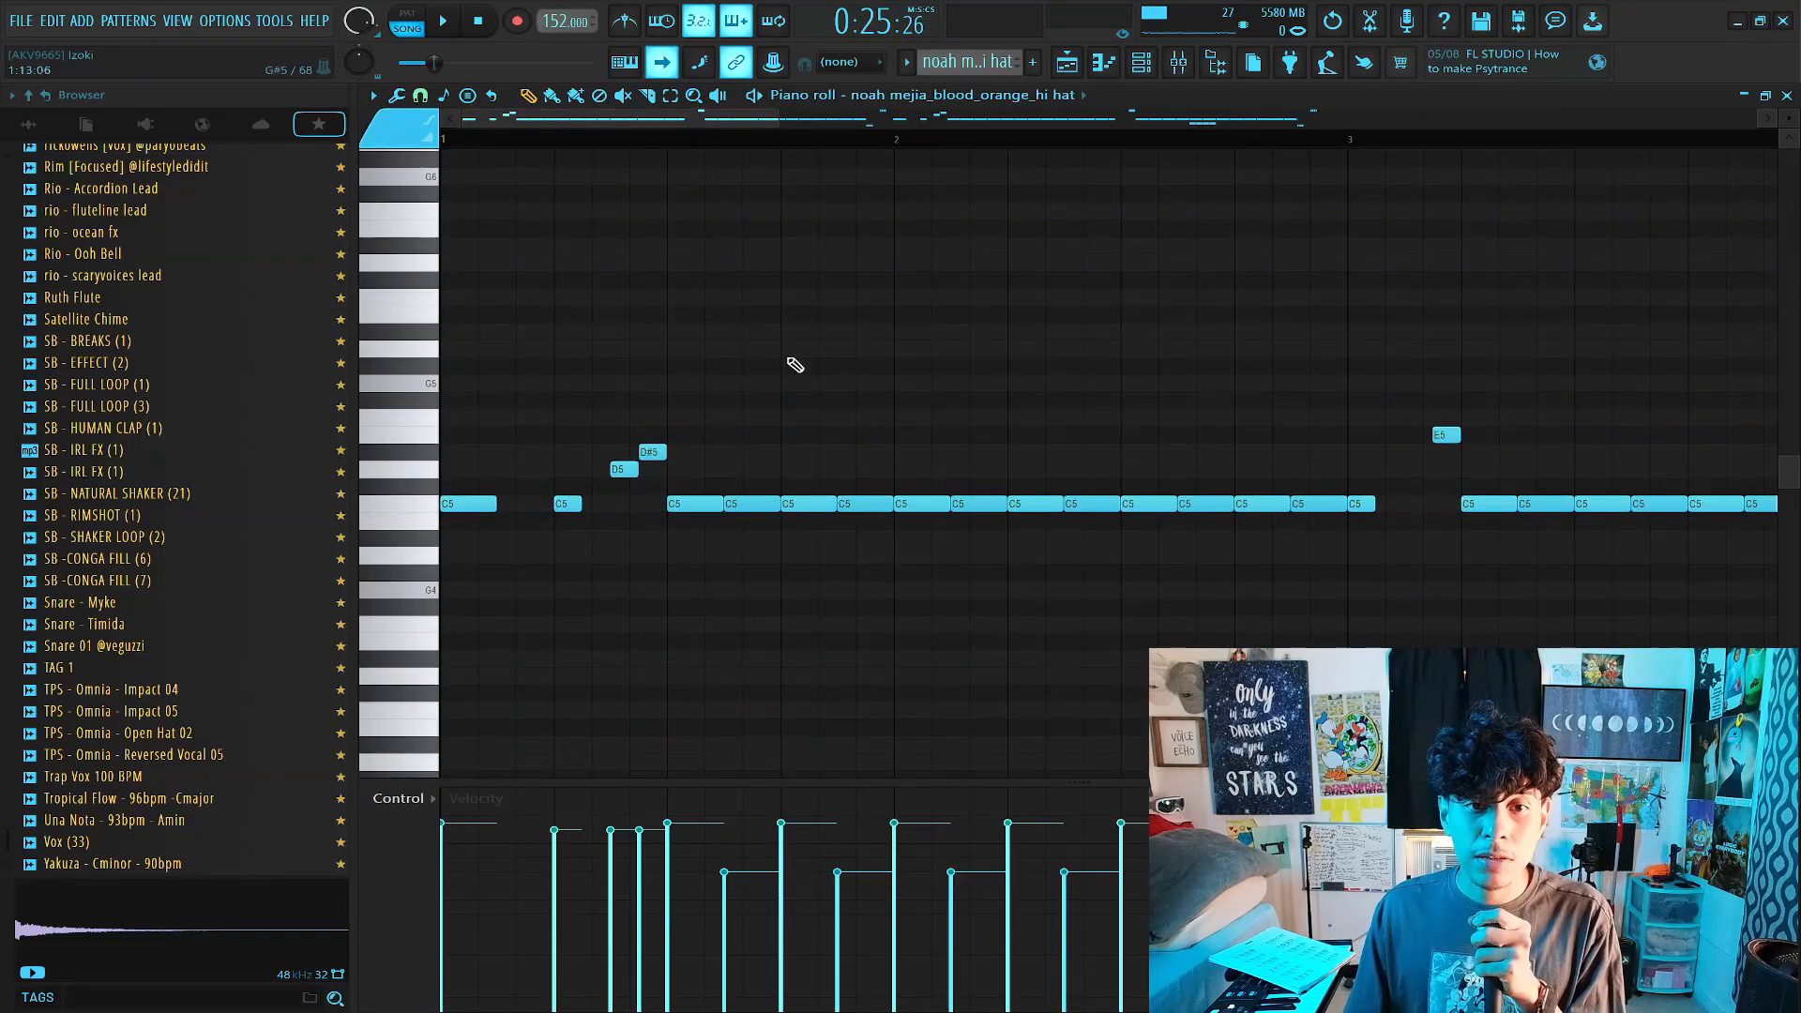
Bring more of the hi hat pattern into view, play it from the start, and return to the playlist.
scroll(913, 146, down, 4)
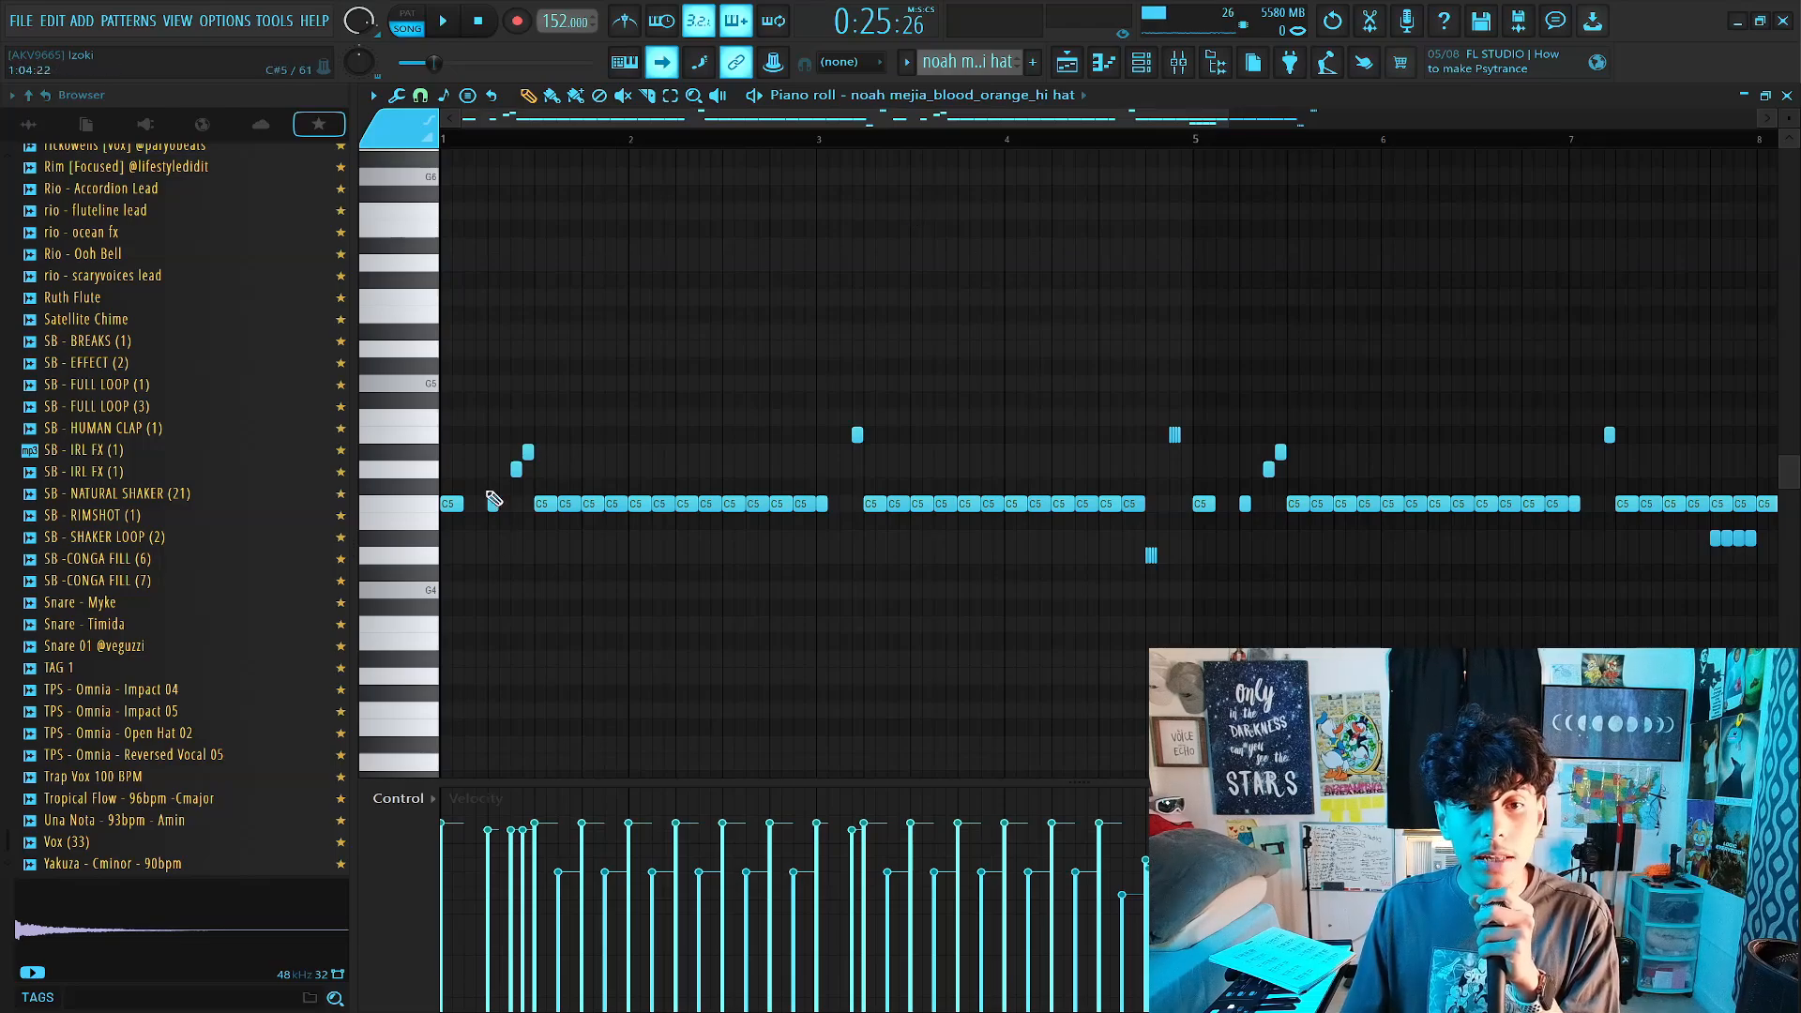
key(space)
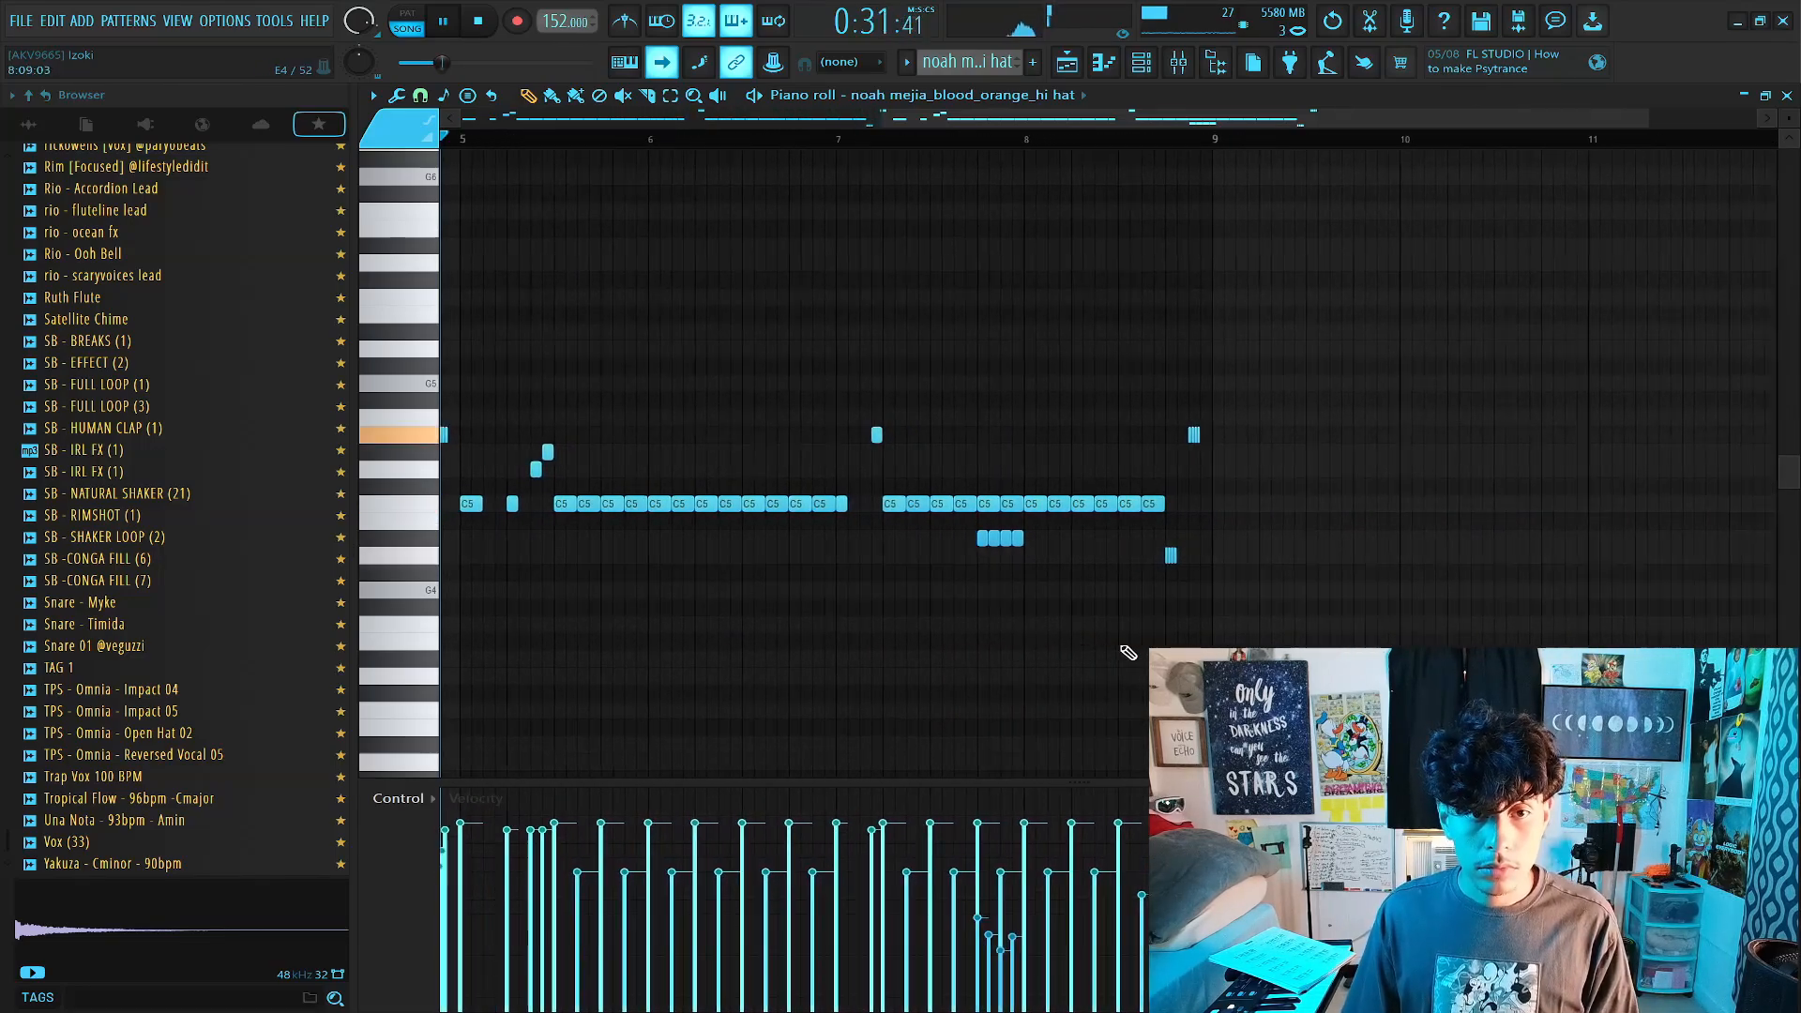
key(space)
key(F5)
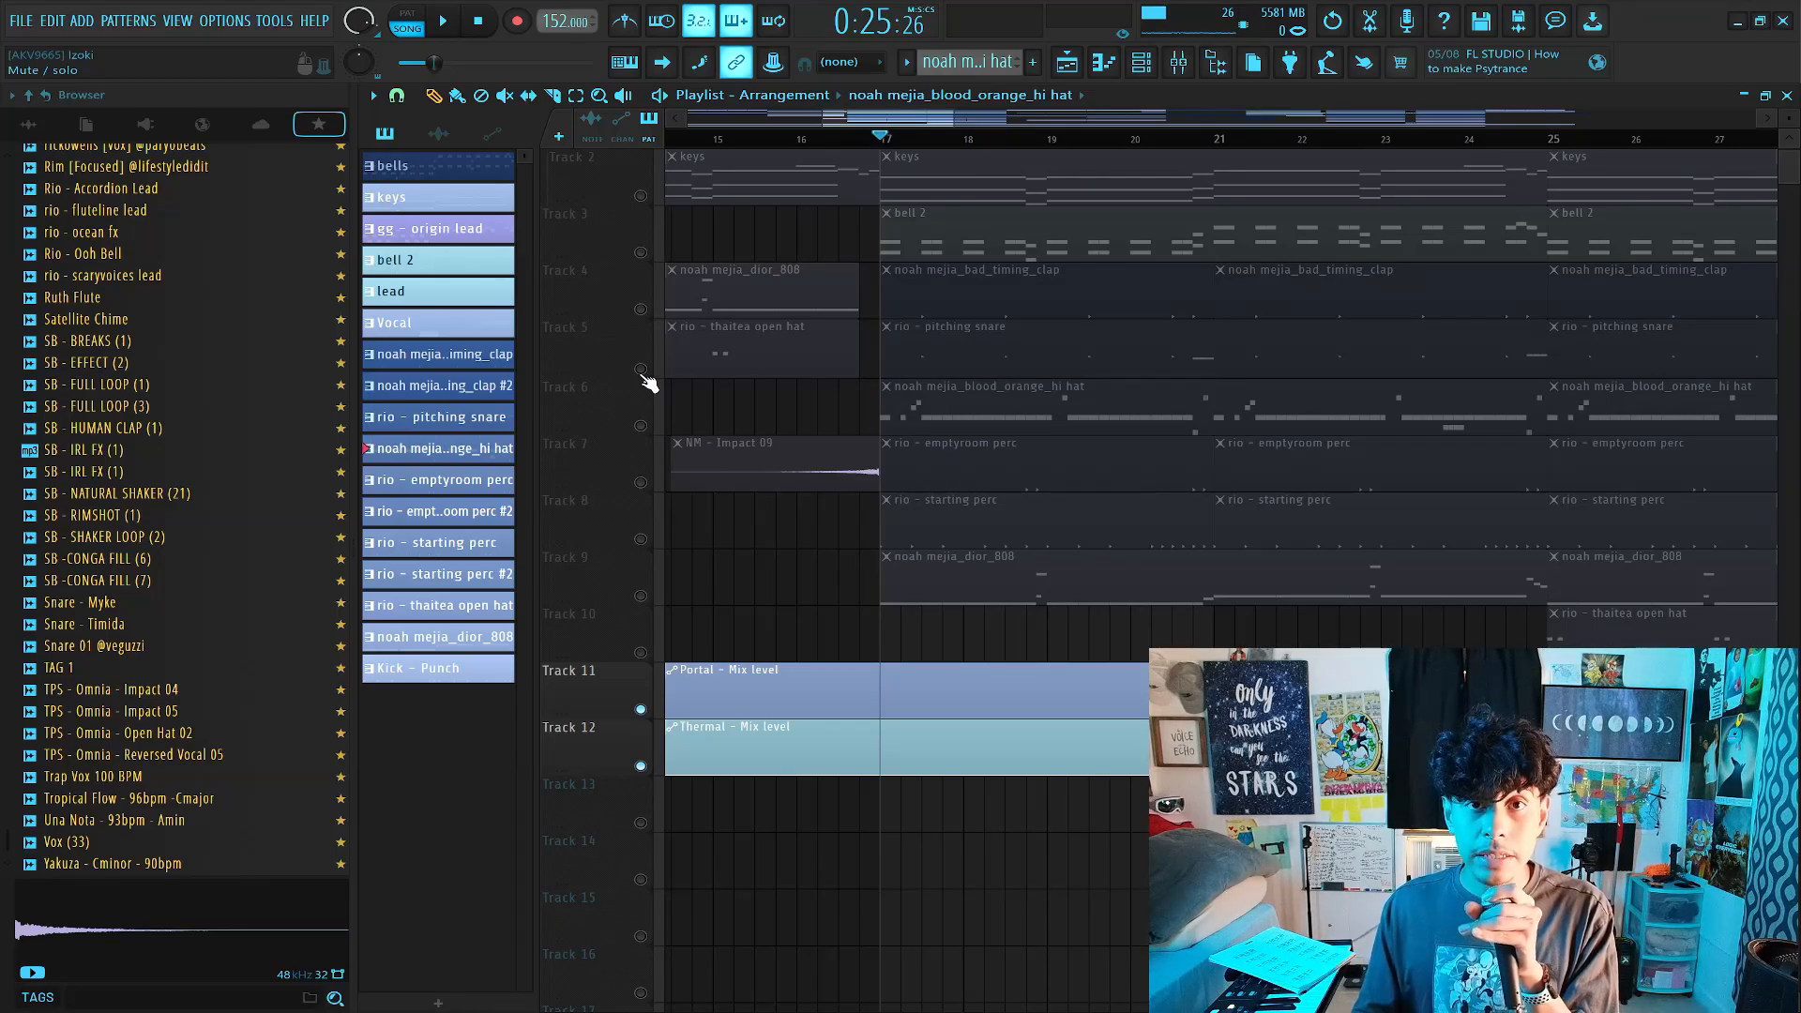
Open the rio - emptyroom perc pattern and inspect the OneKnob Wetter and BEAM effects on its mixer track.
double_click(1001, 483)
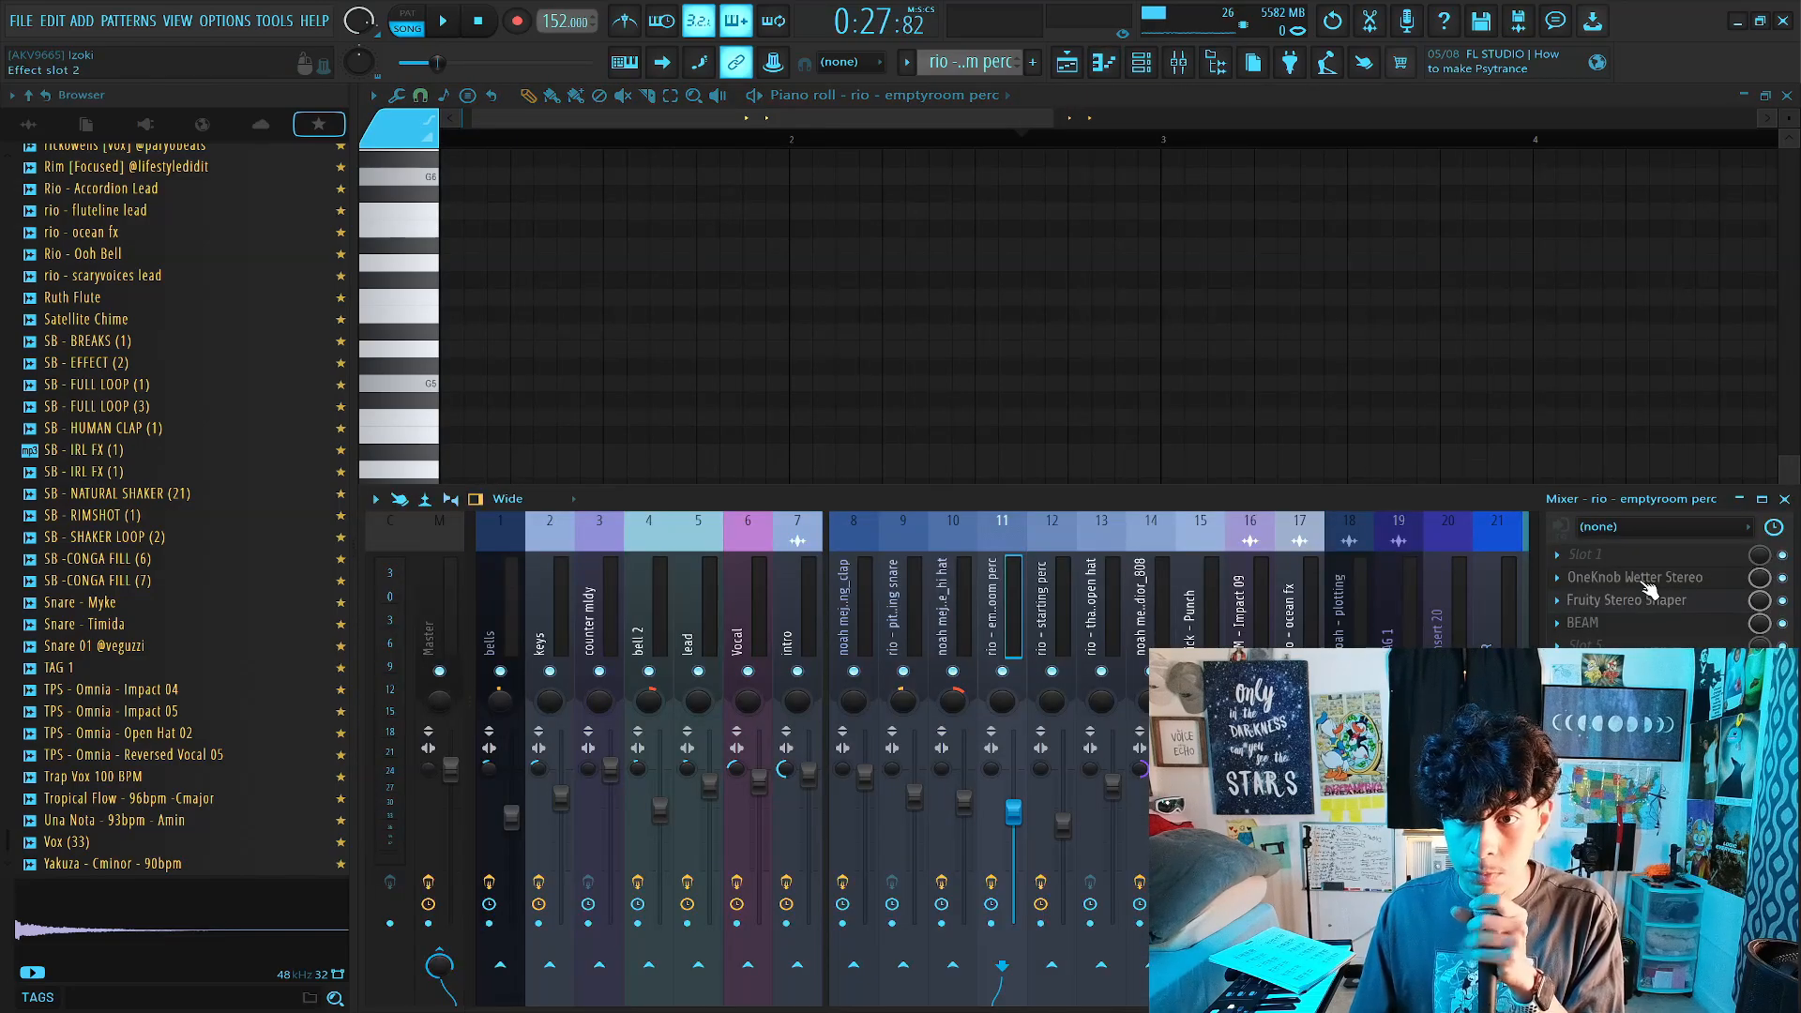
click(1643, 578)
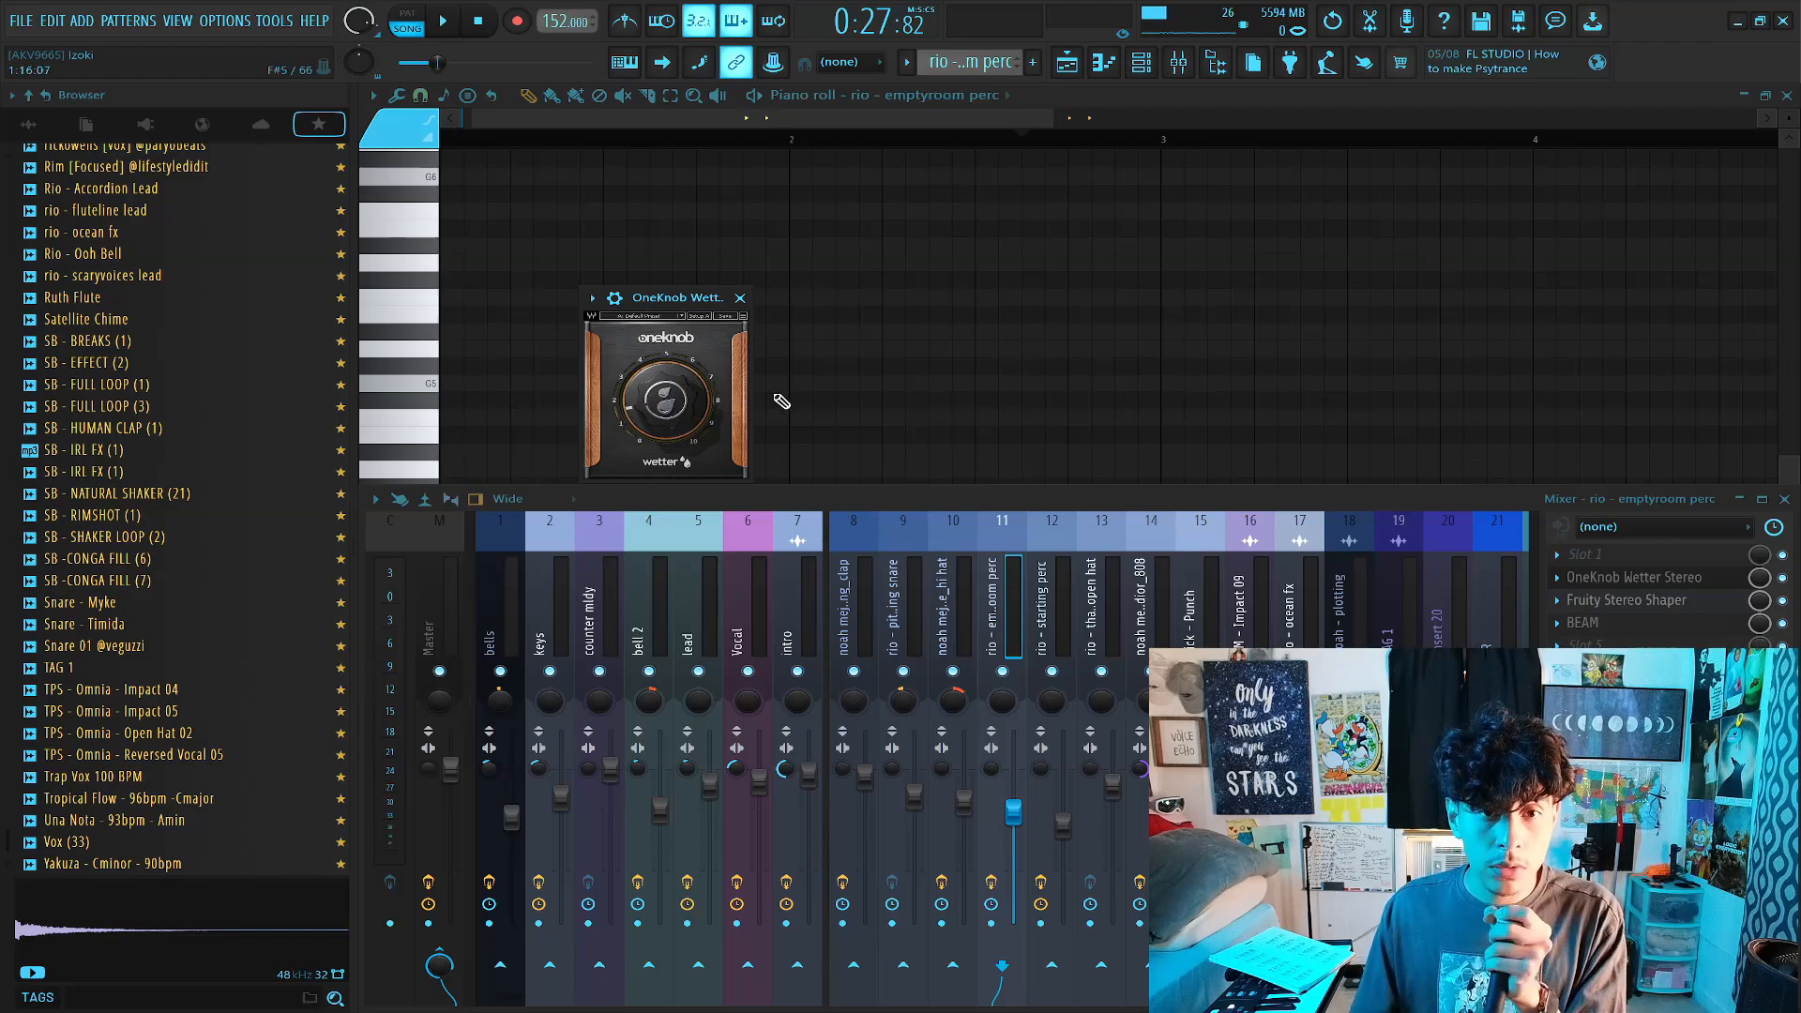
drag(648, 299, 658, 277)
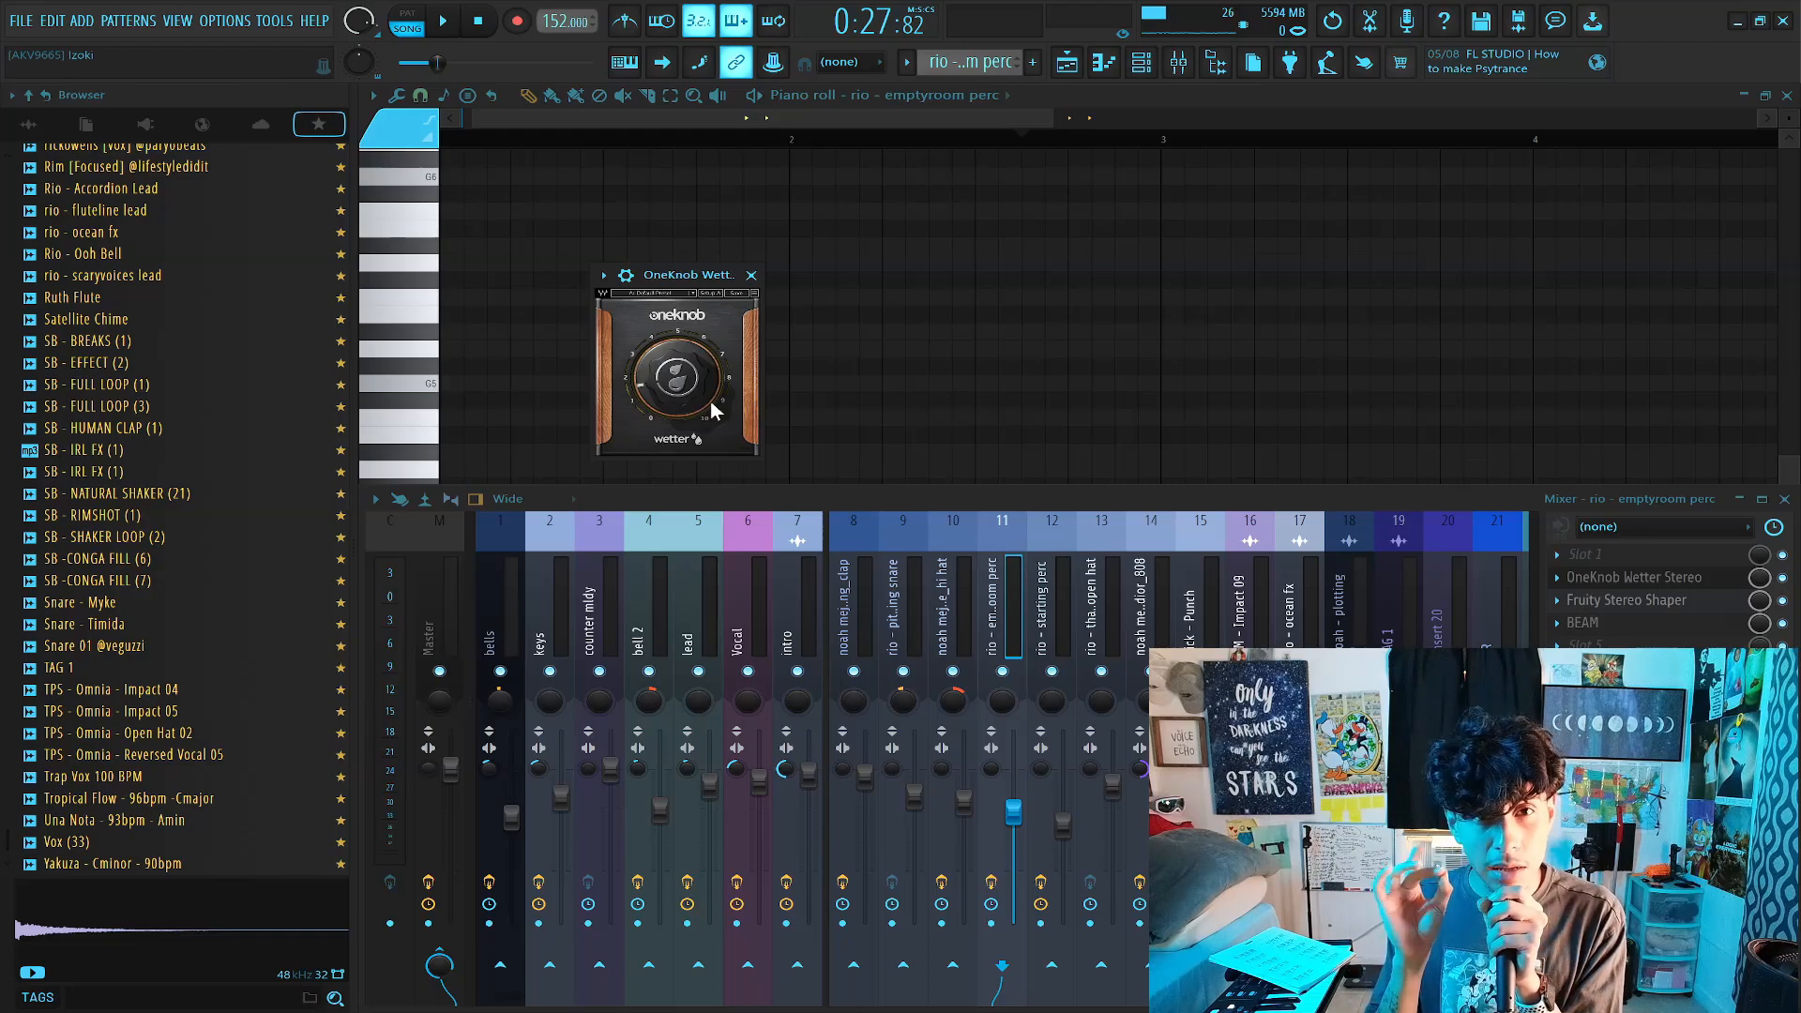
click(750, 277)
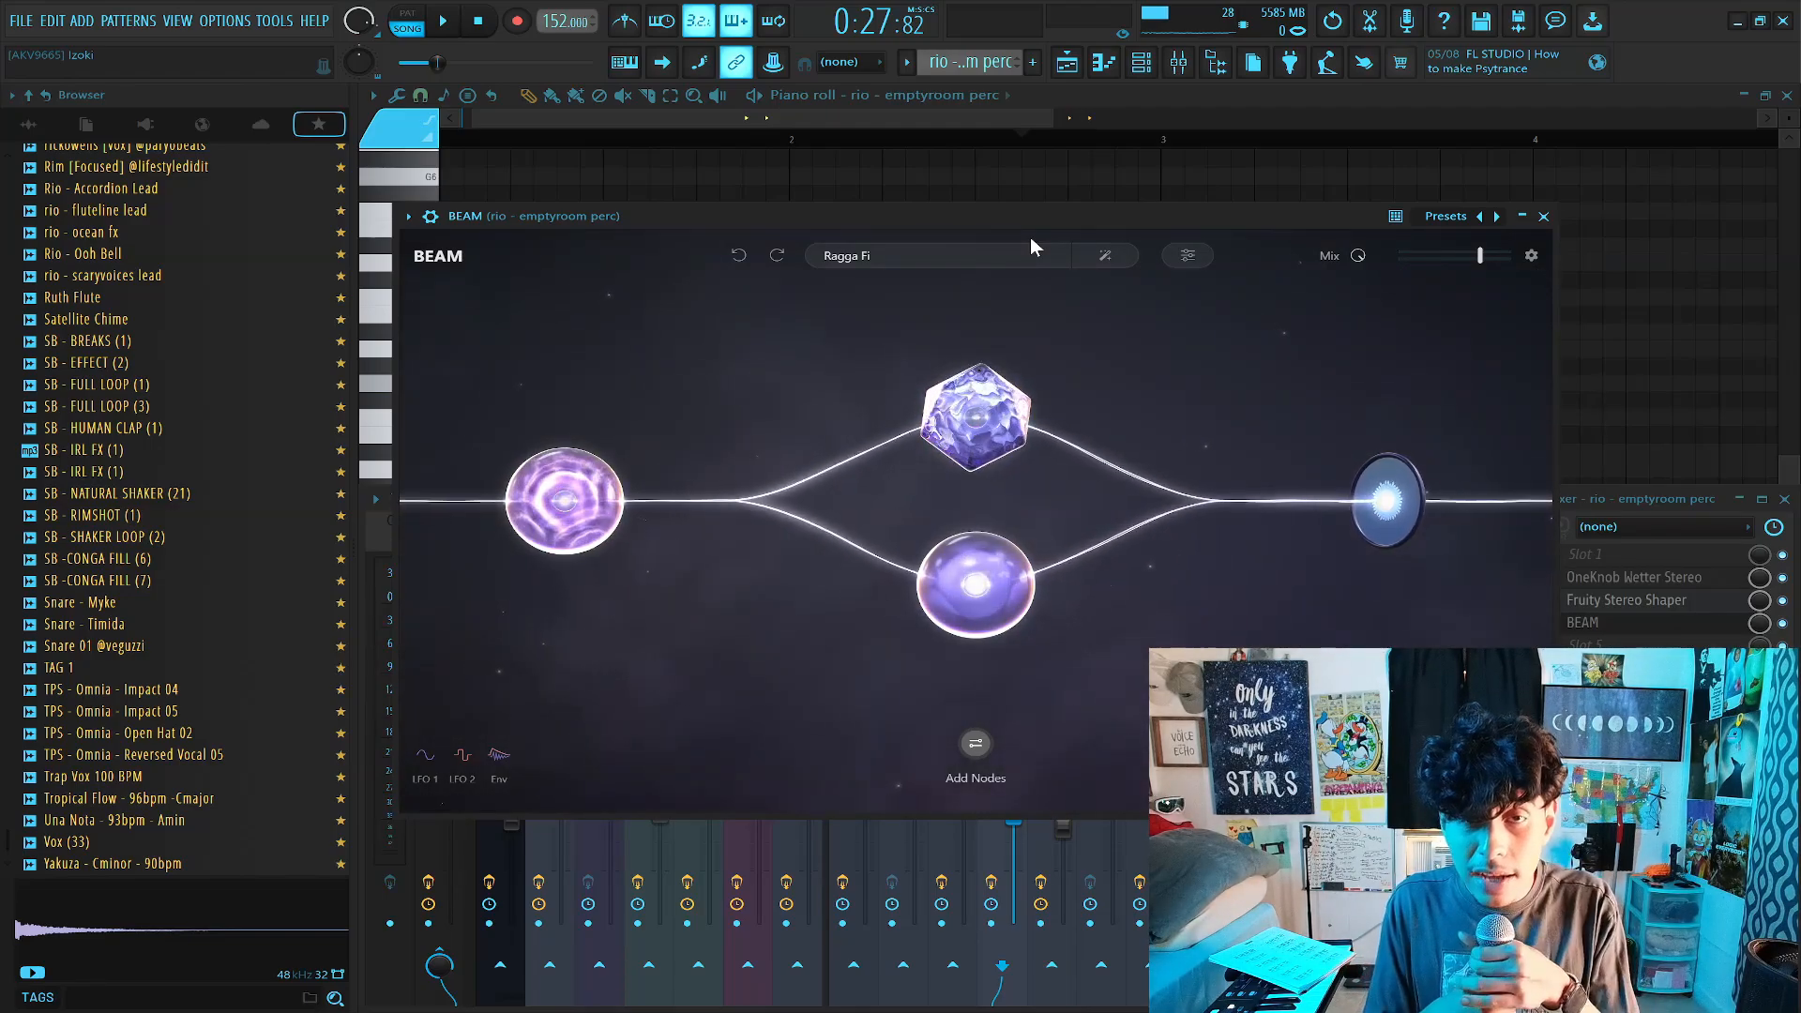
scroll(967, 149, down, 2)
drag(814, 212, 910, 292)
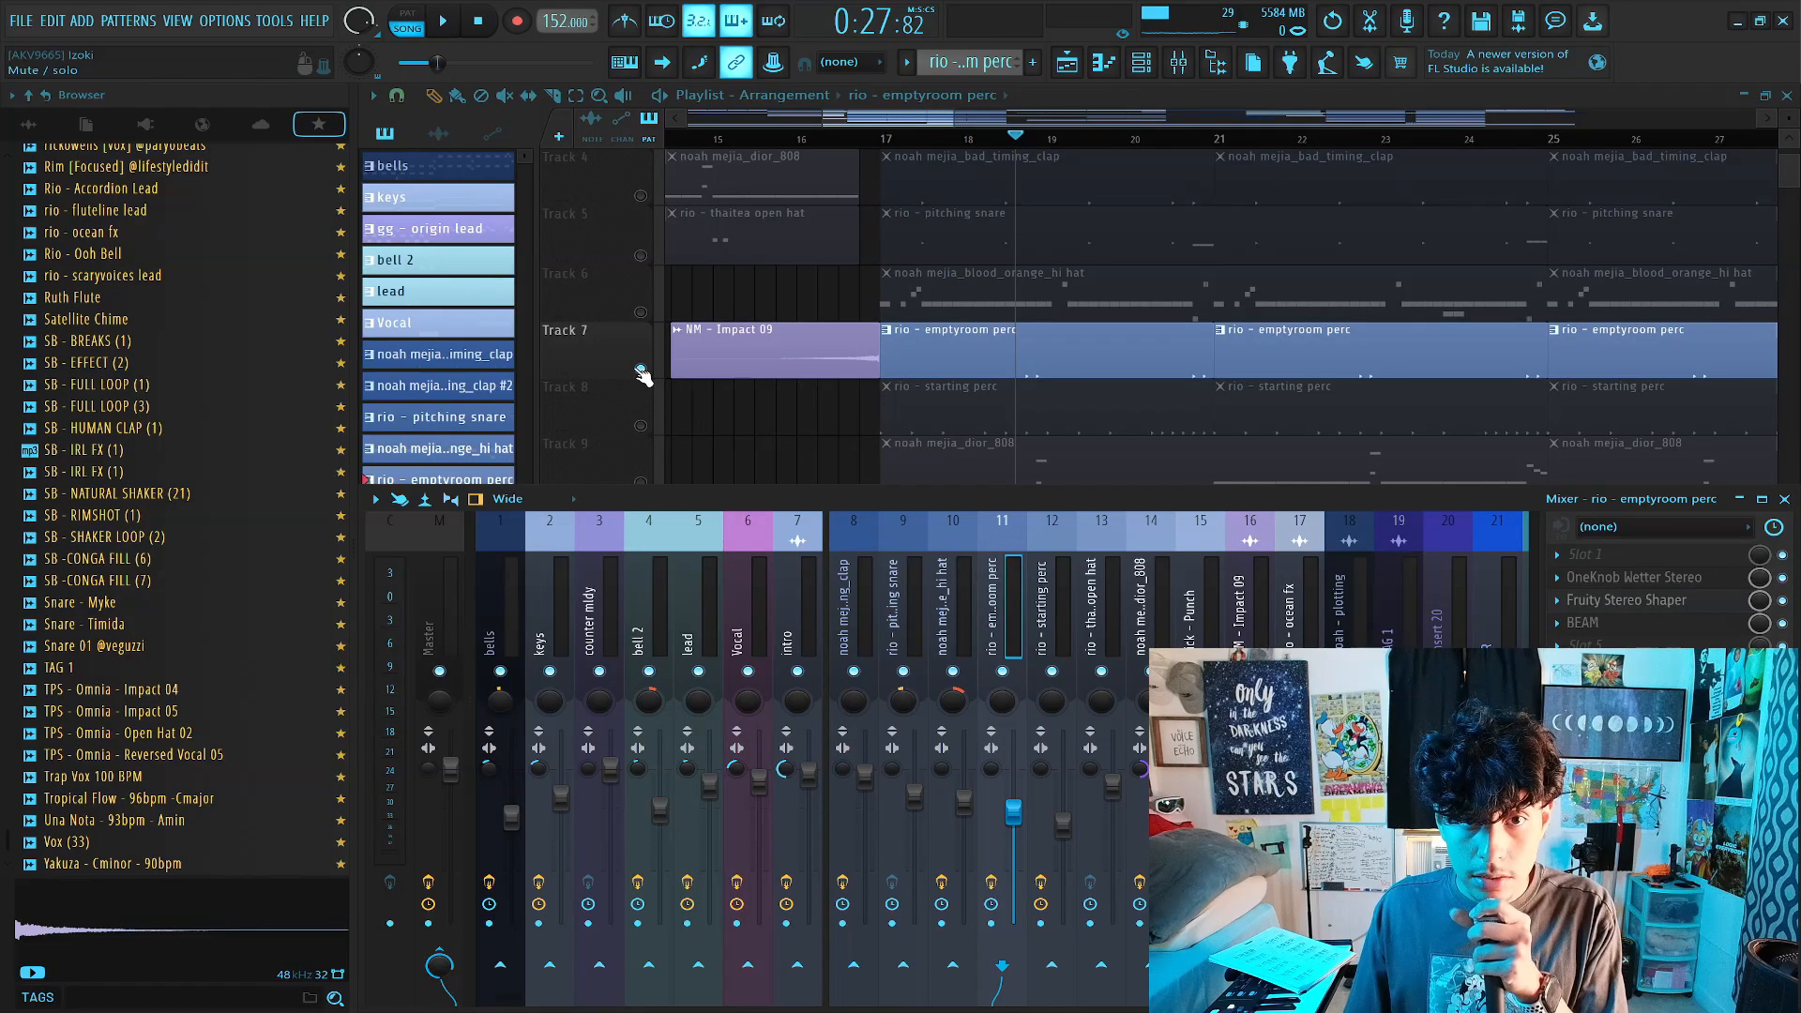
Open the rio - starting perc pattern from playlist track 8 and briefly play its notes.
click(960, 406)
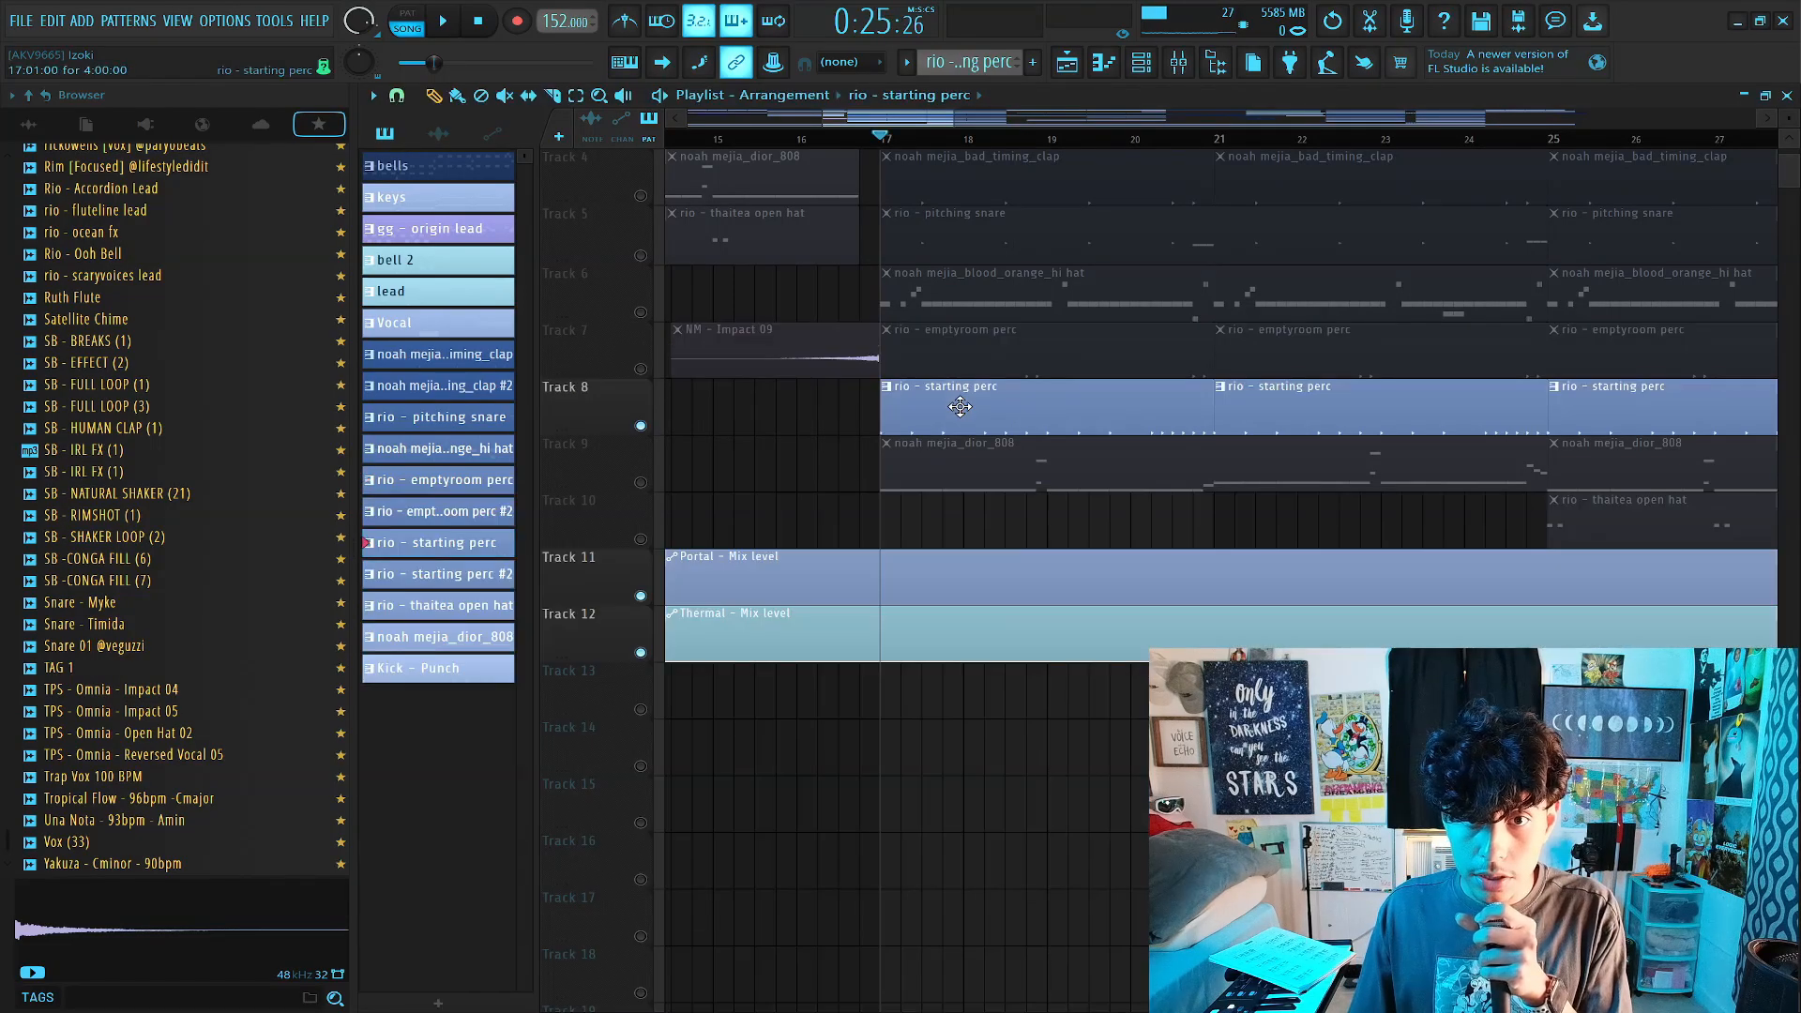
double_click(959, 406)
key(space)
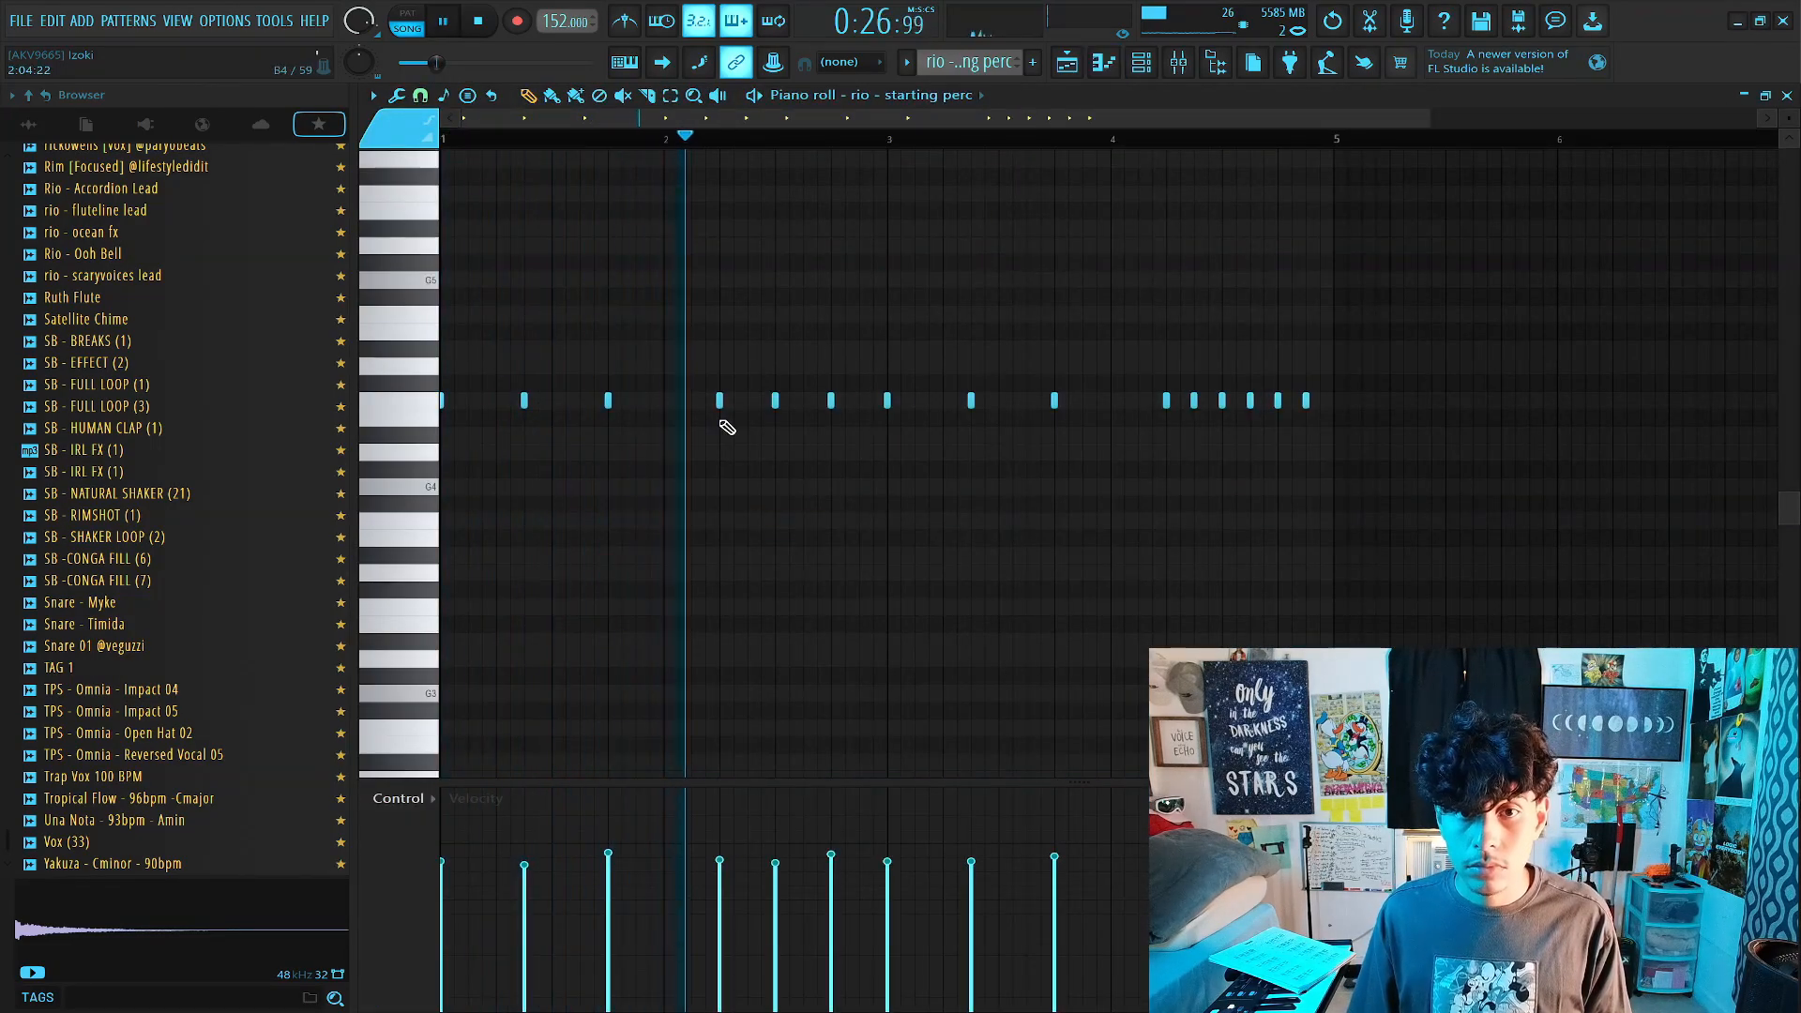
key(space)
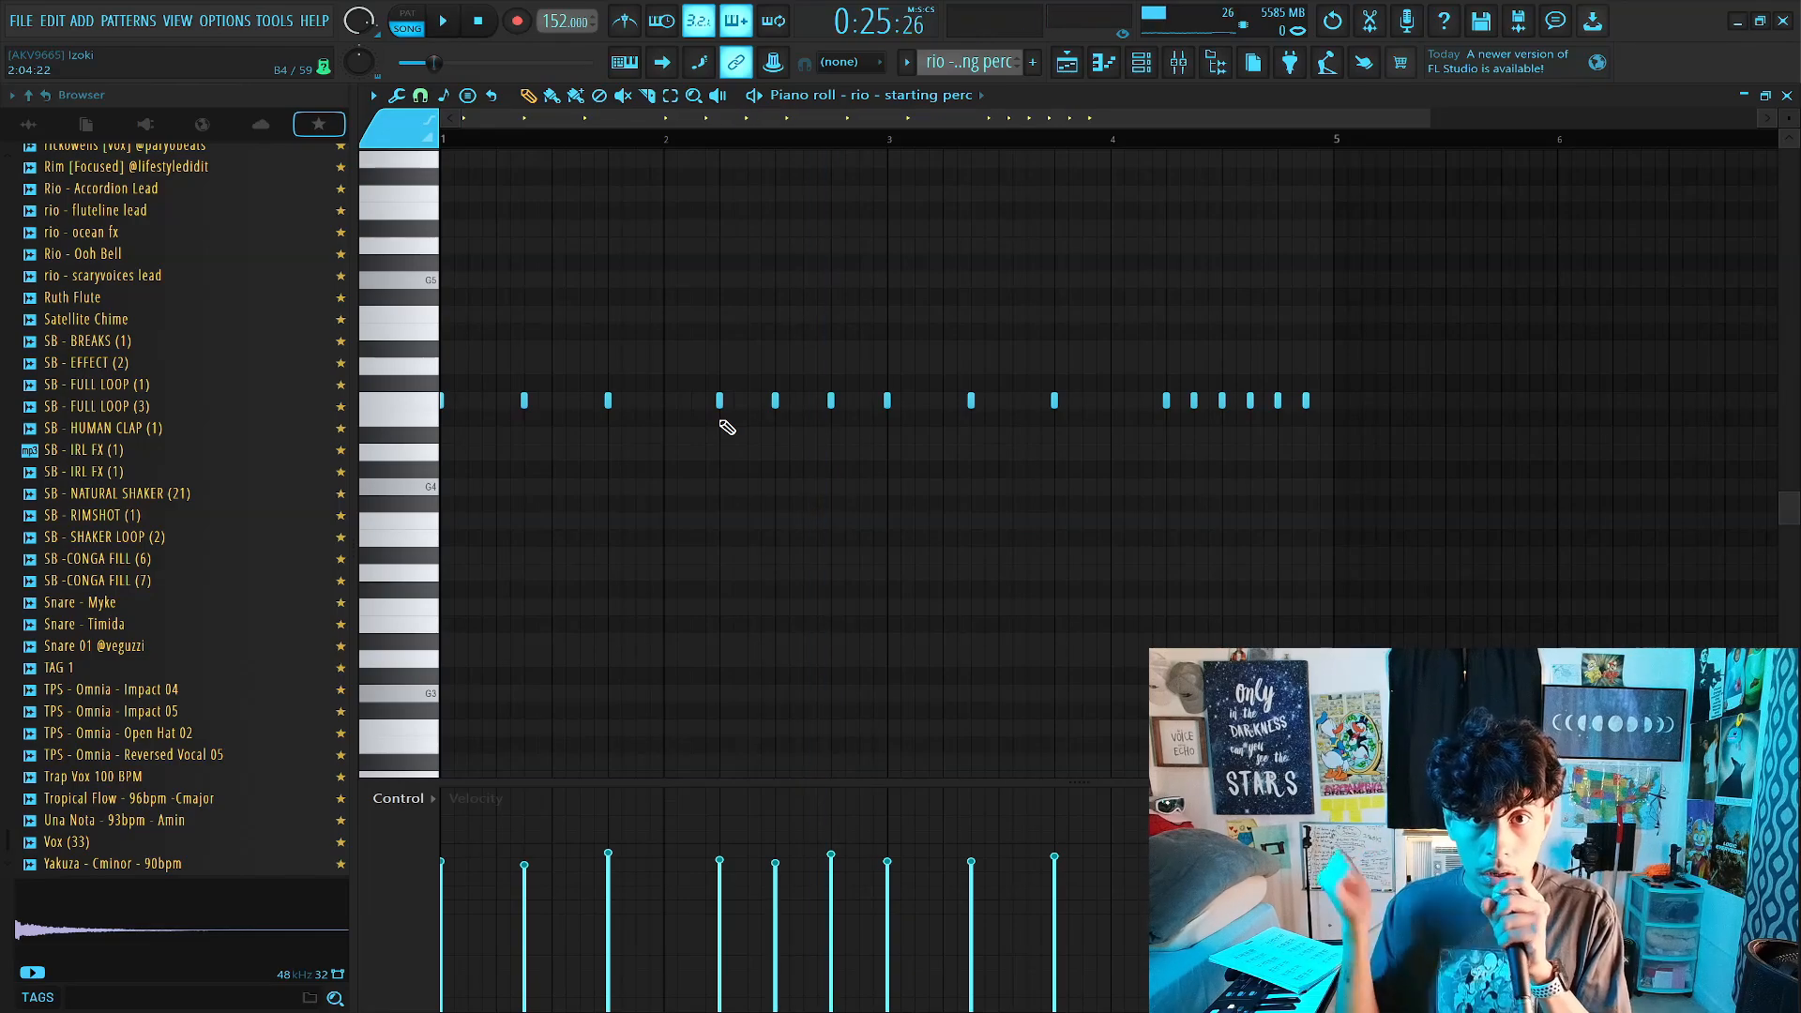
Inspect the OneKnob Wetter, kHs Bitcrush, kHs Dual Delay and FabFilter Pro-Q 3 effects on the rio - starting perc mixer track.
key(F9)
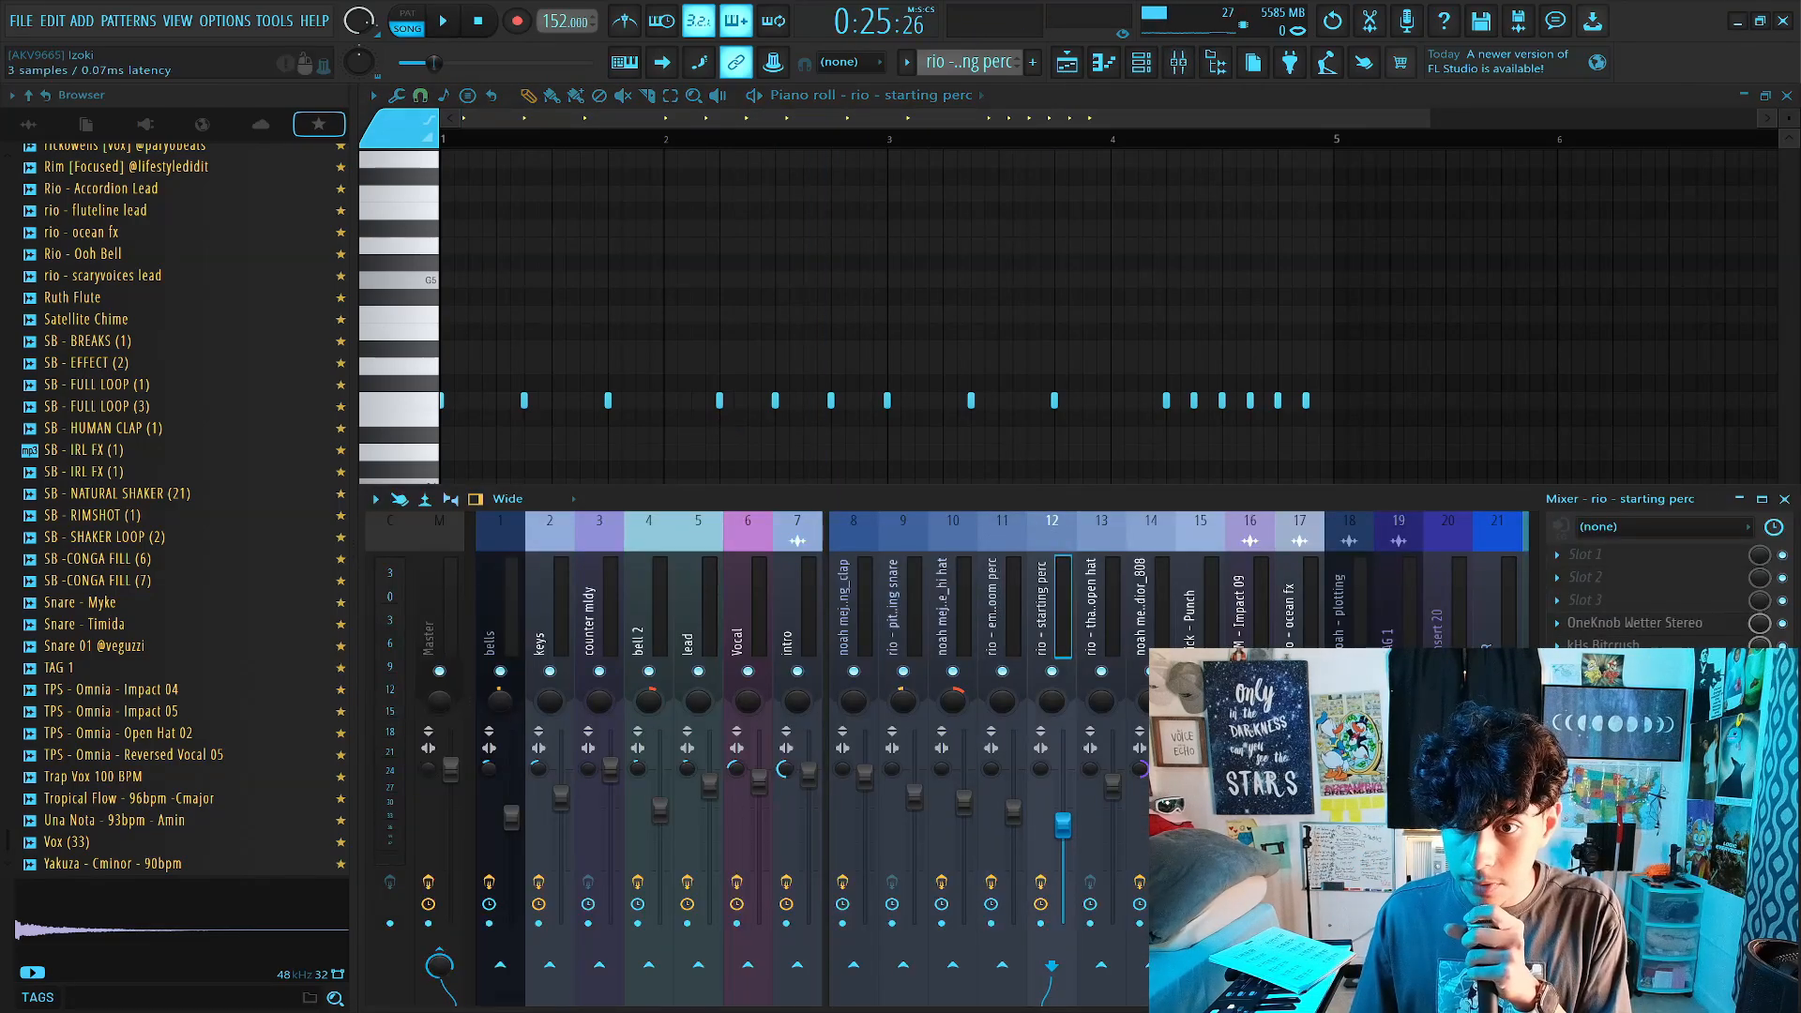
click(1657, 633)
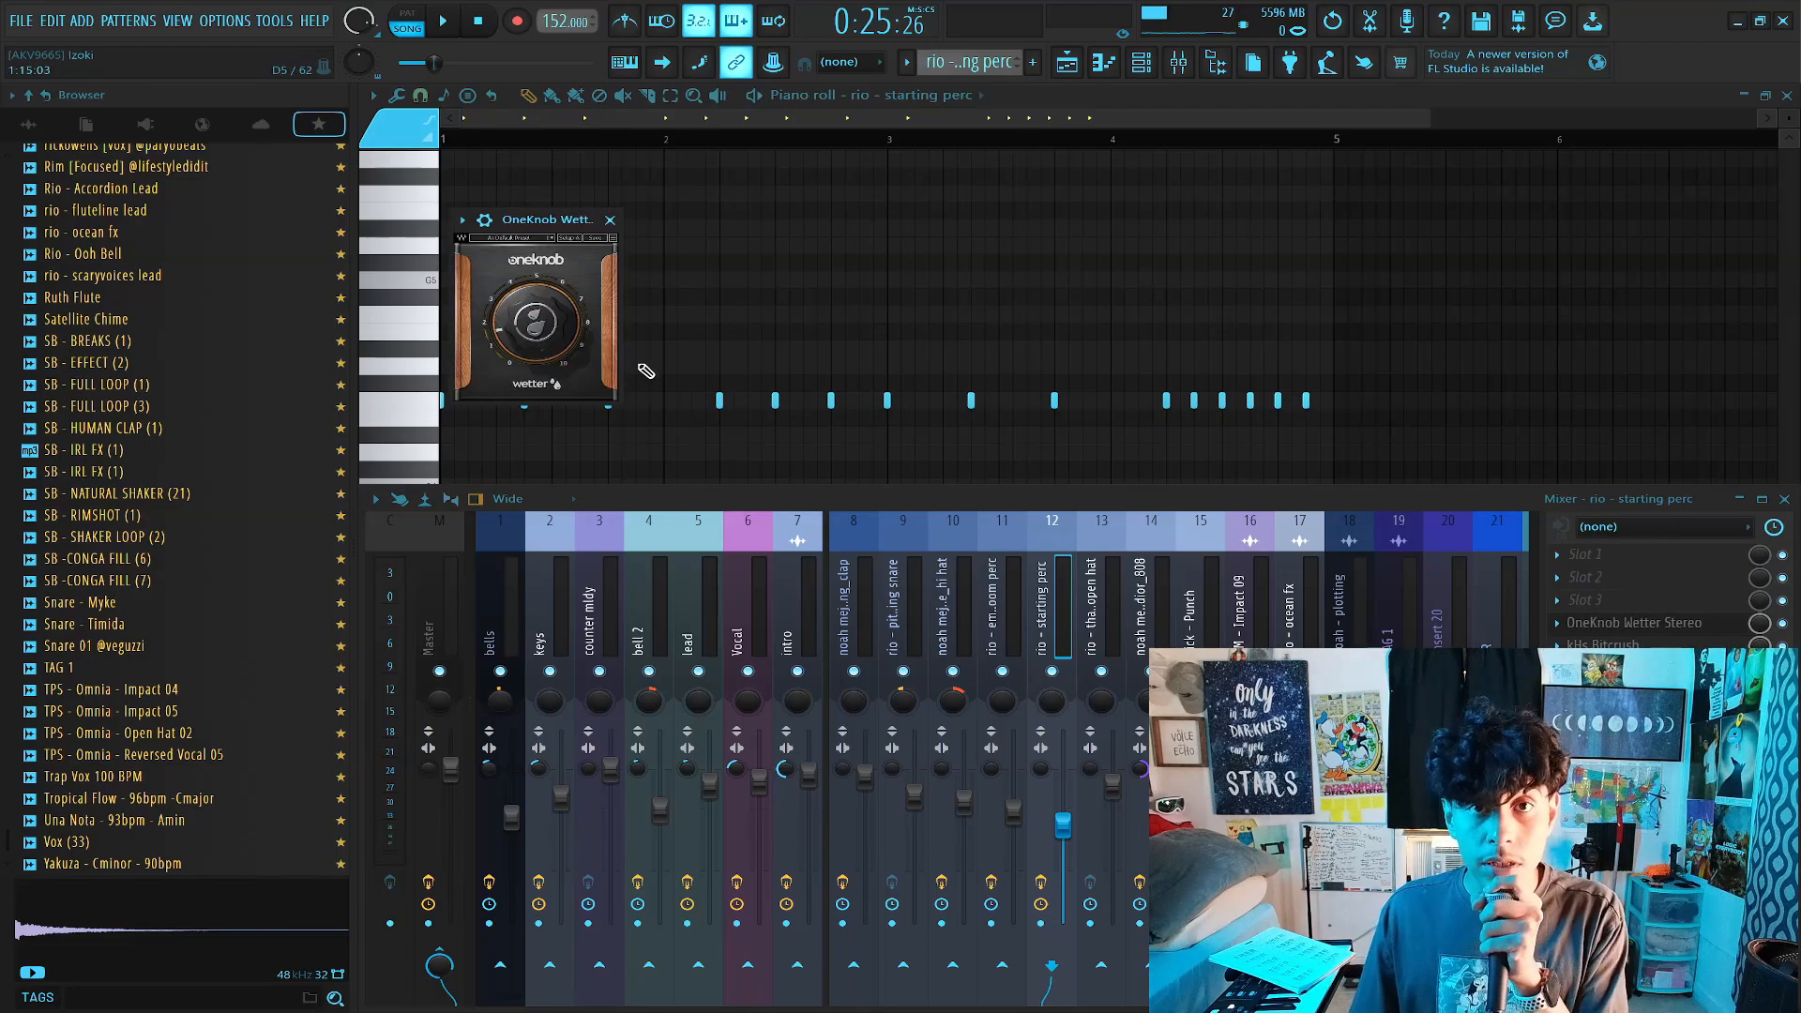
click(610, 220)
click(1602, 644)
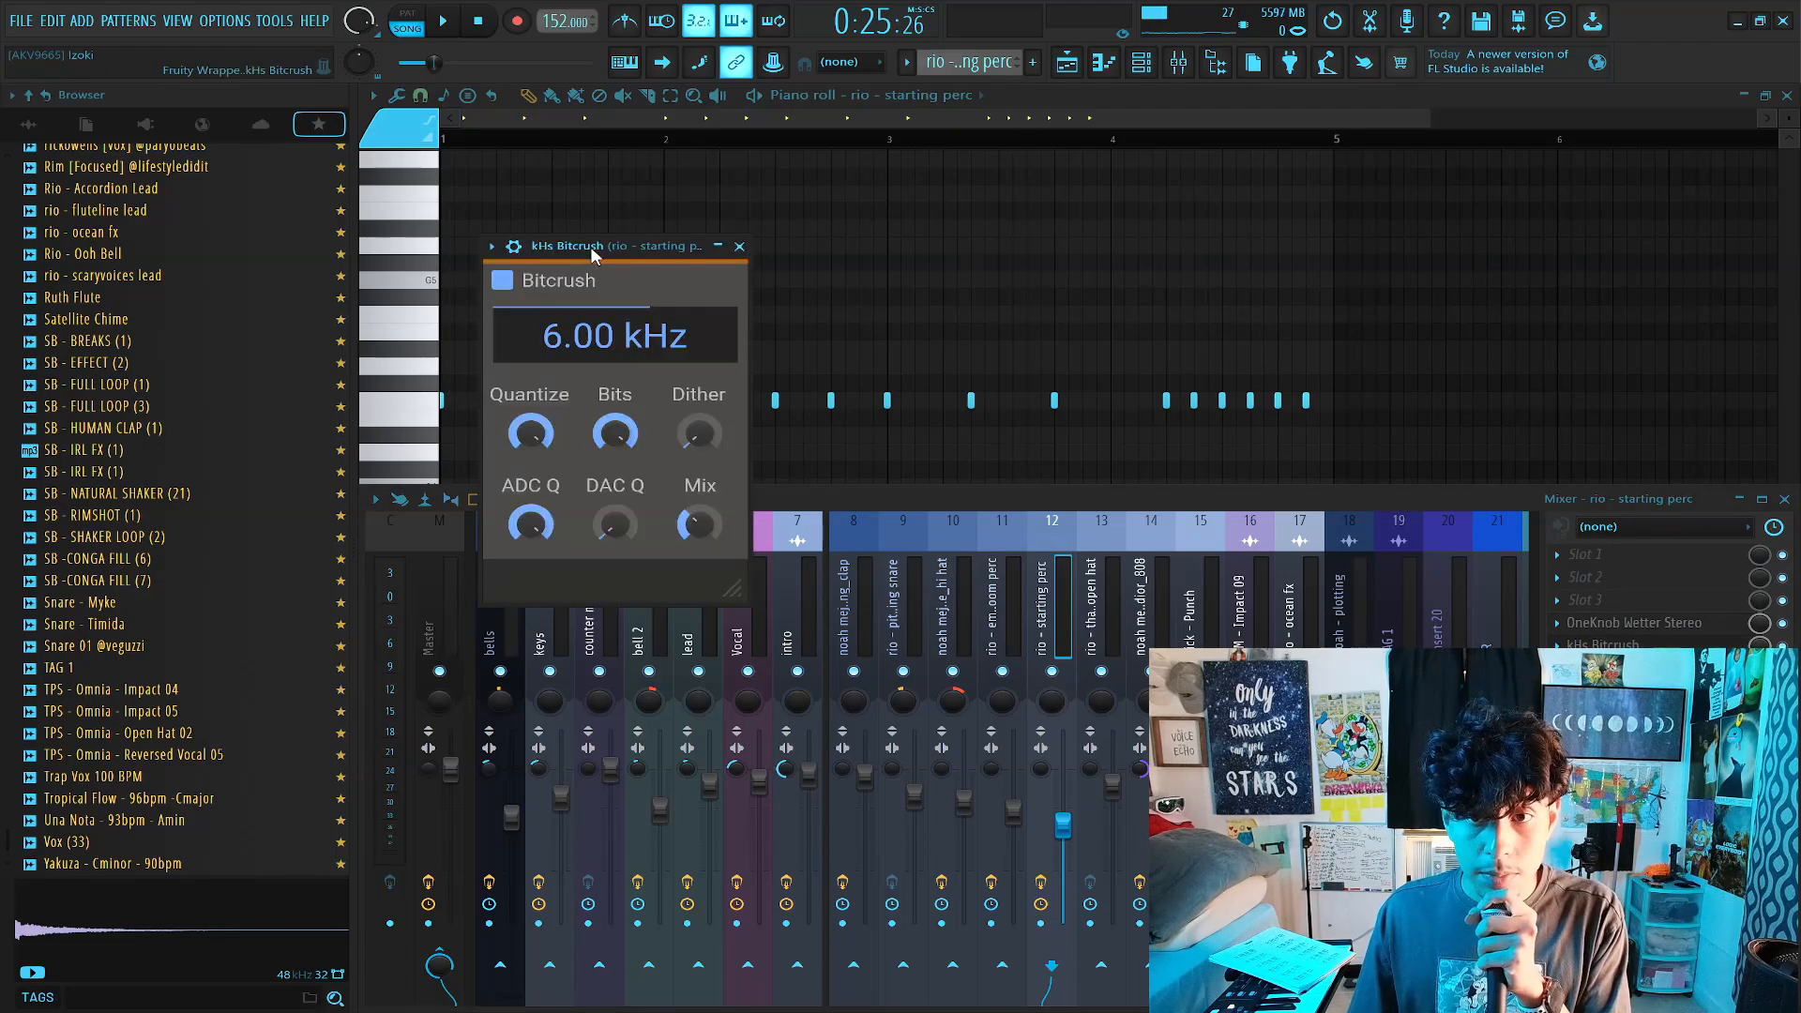
drag(592, 247, 612, 220)
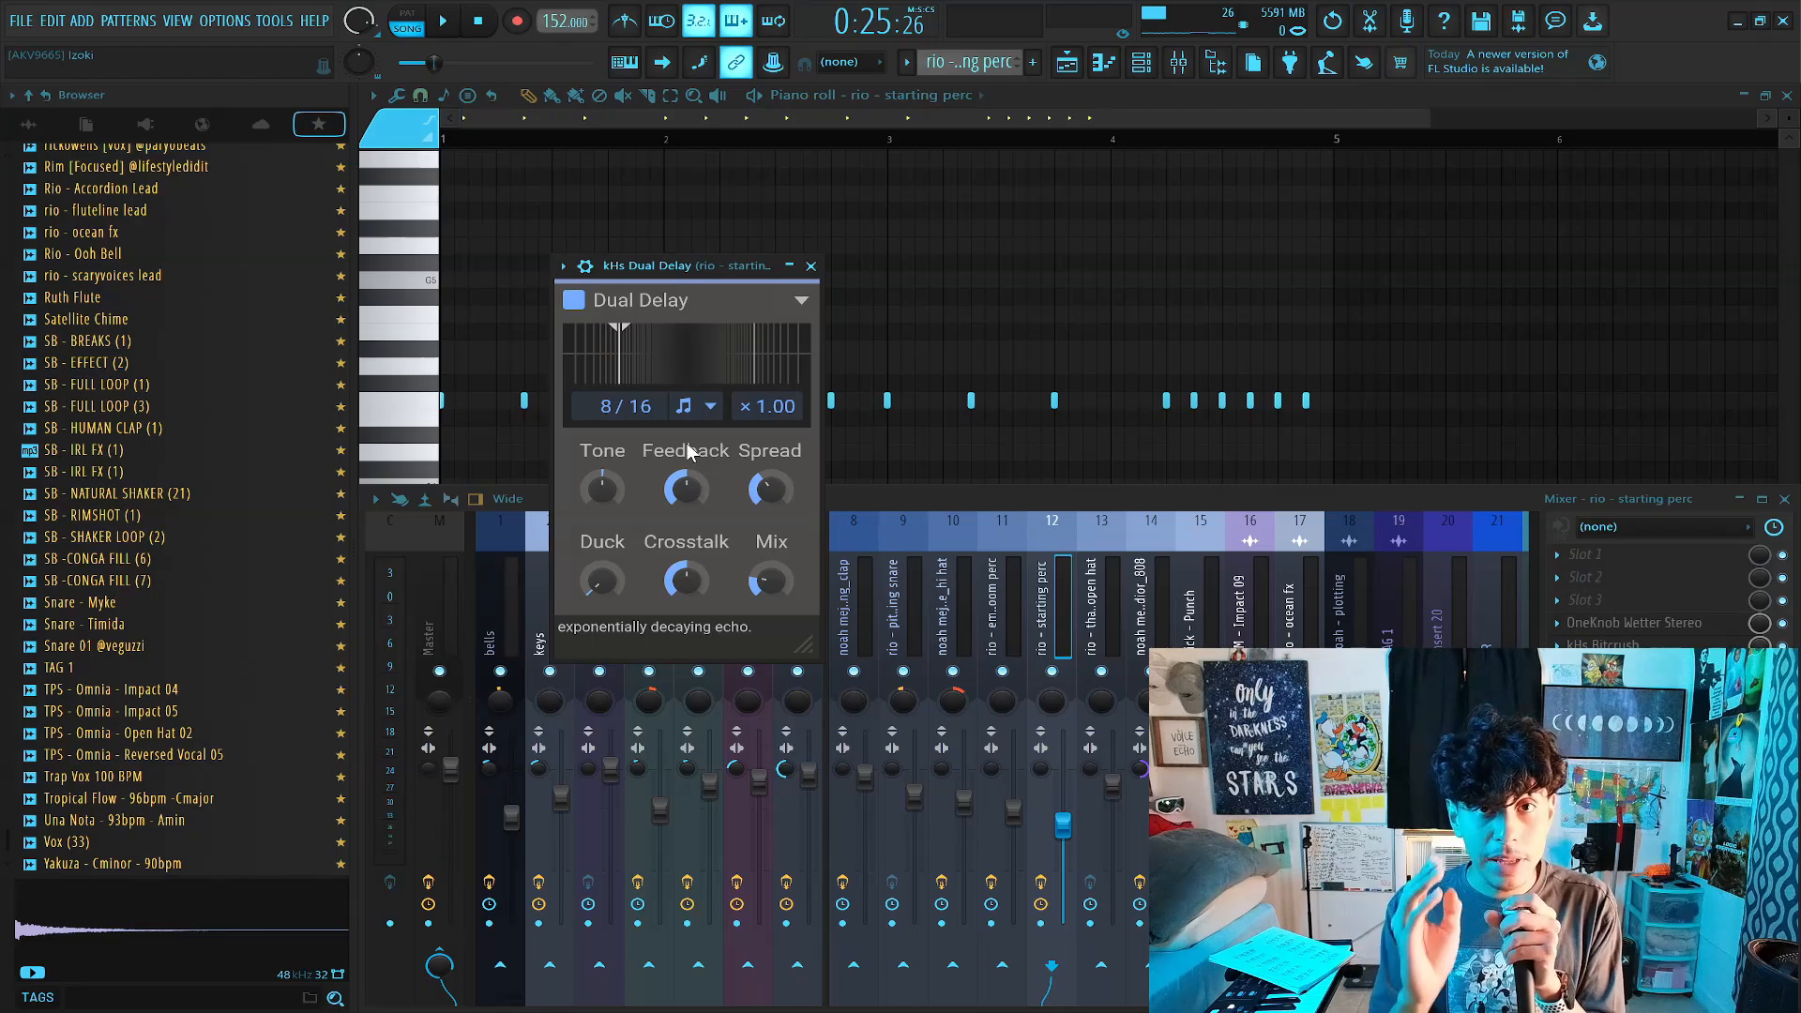
drag(651, 276, 661, 261)
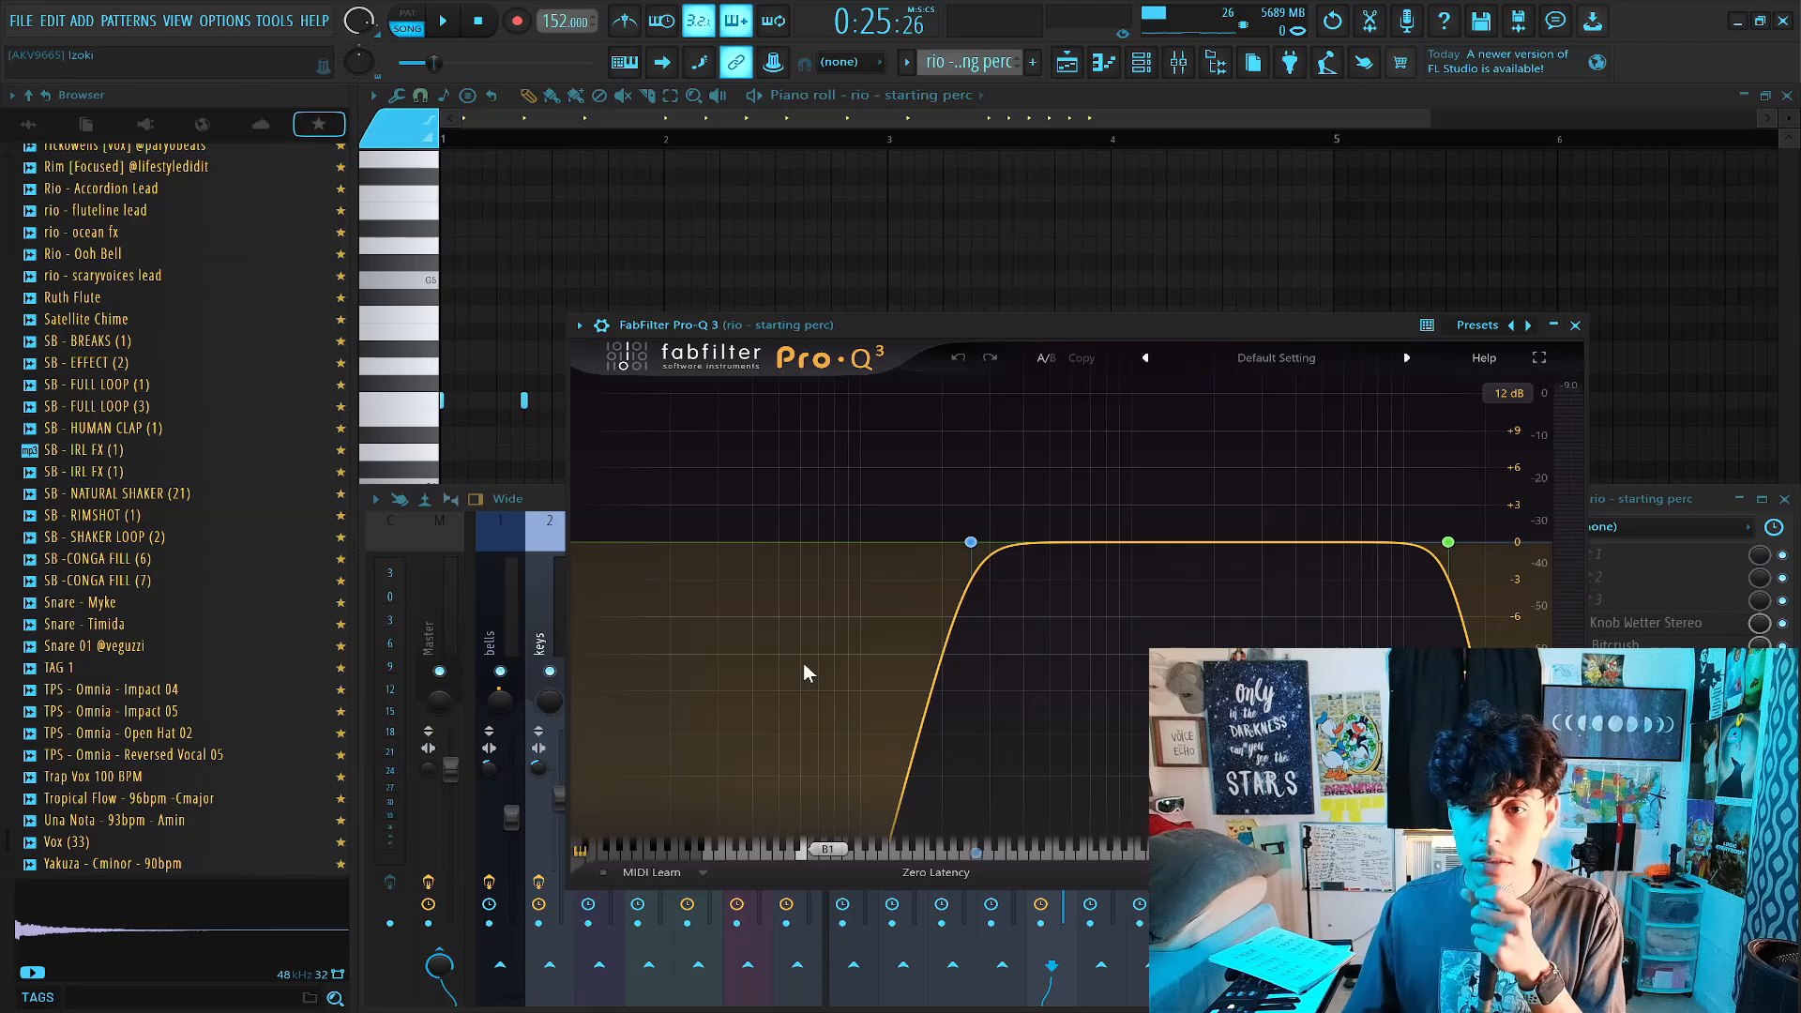
key(space)
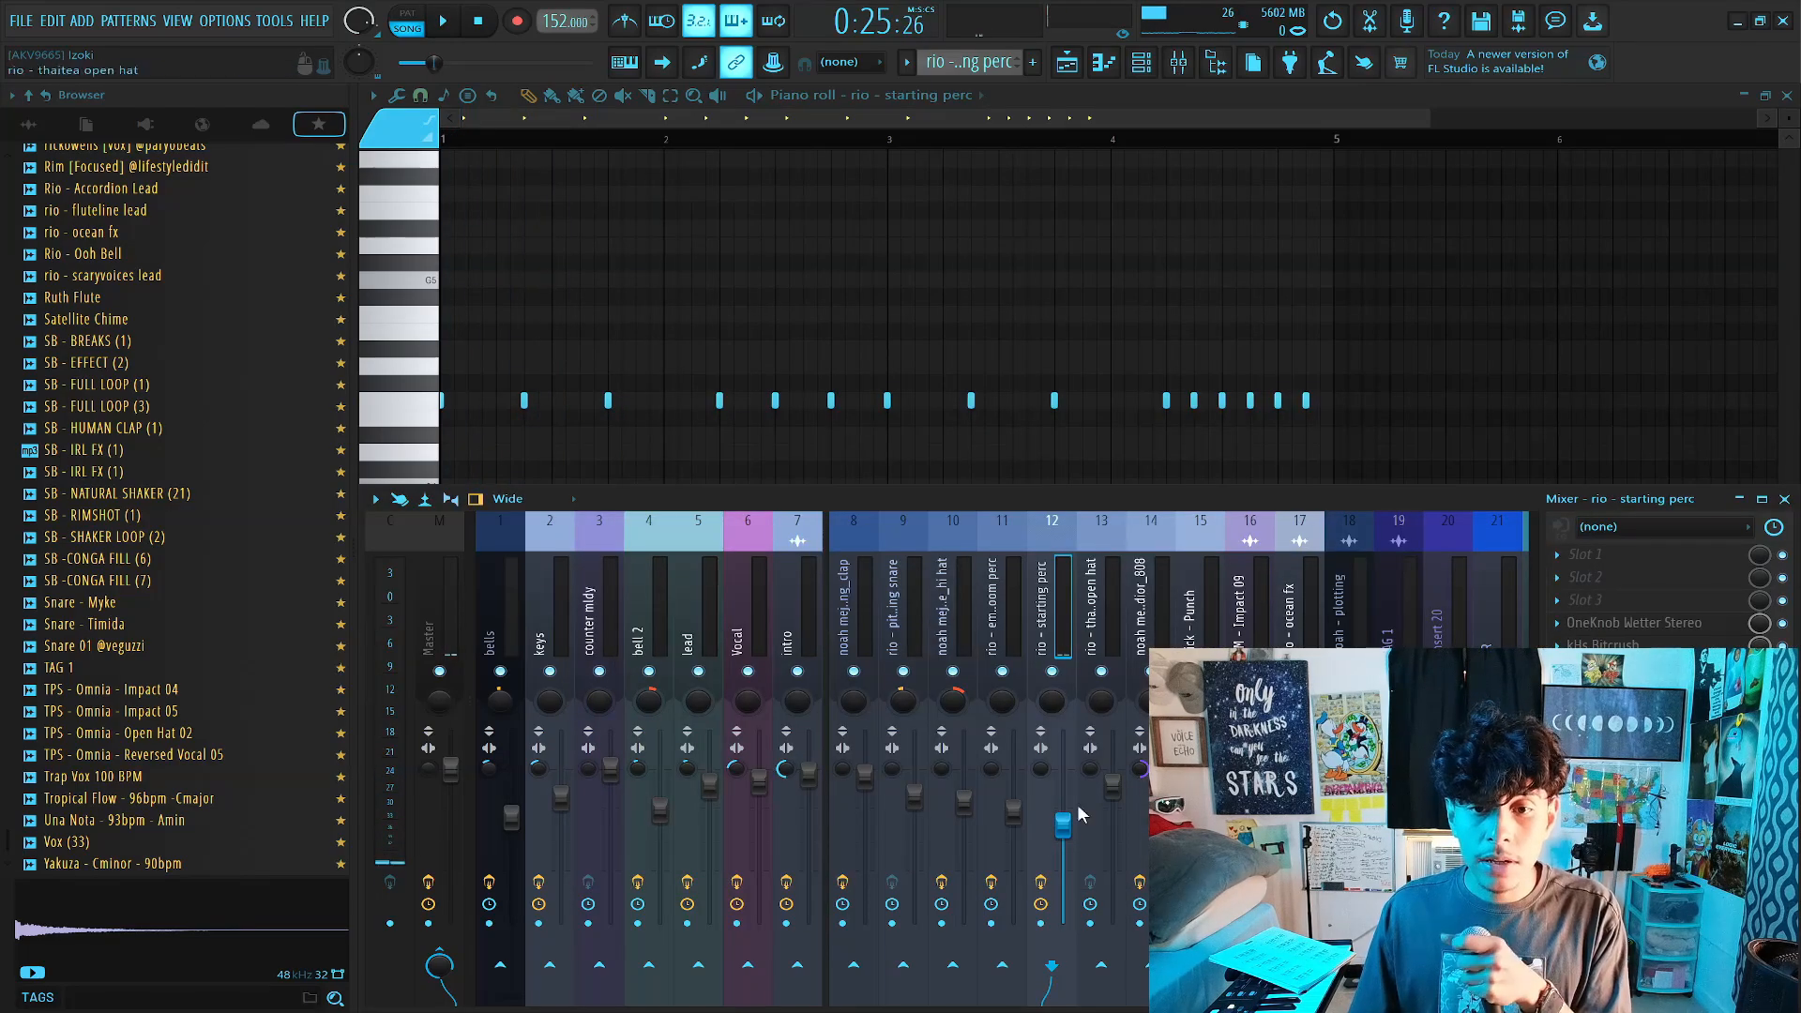
Examine the drum tracks in the mixer, selecting the clap, open hat and starting perc tracks in turn to compare them.
drag(808, 770, 808, 771)
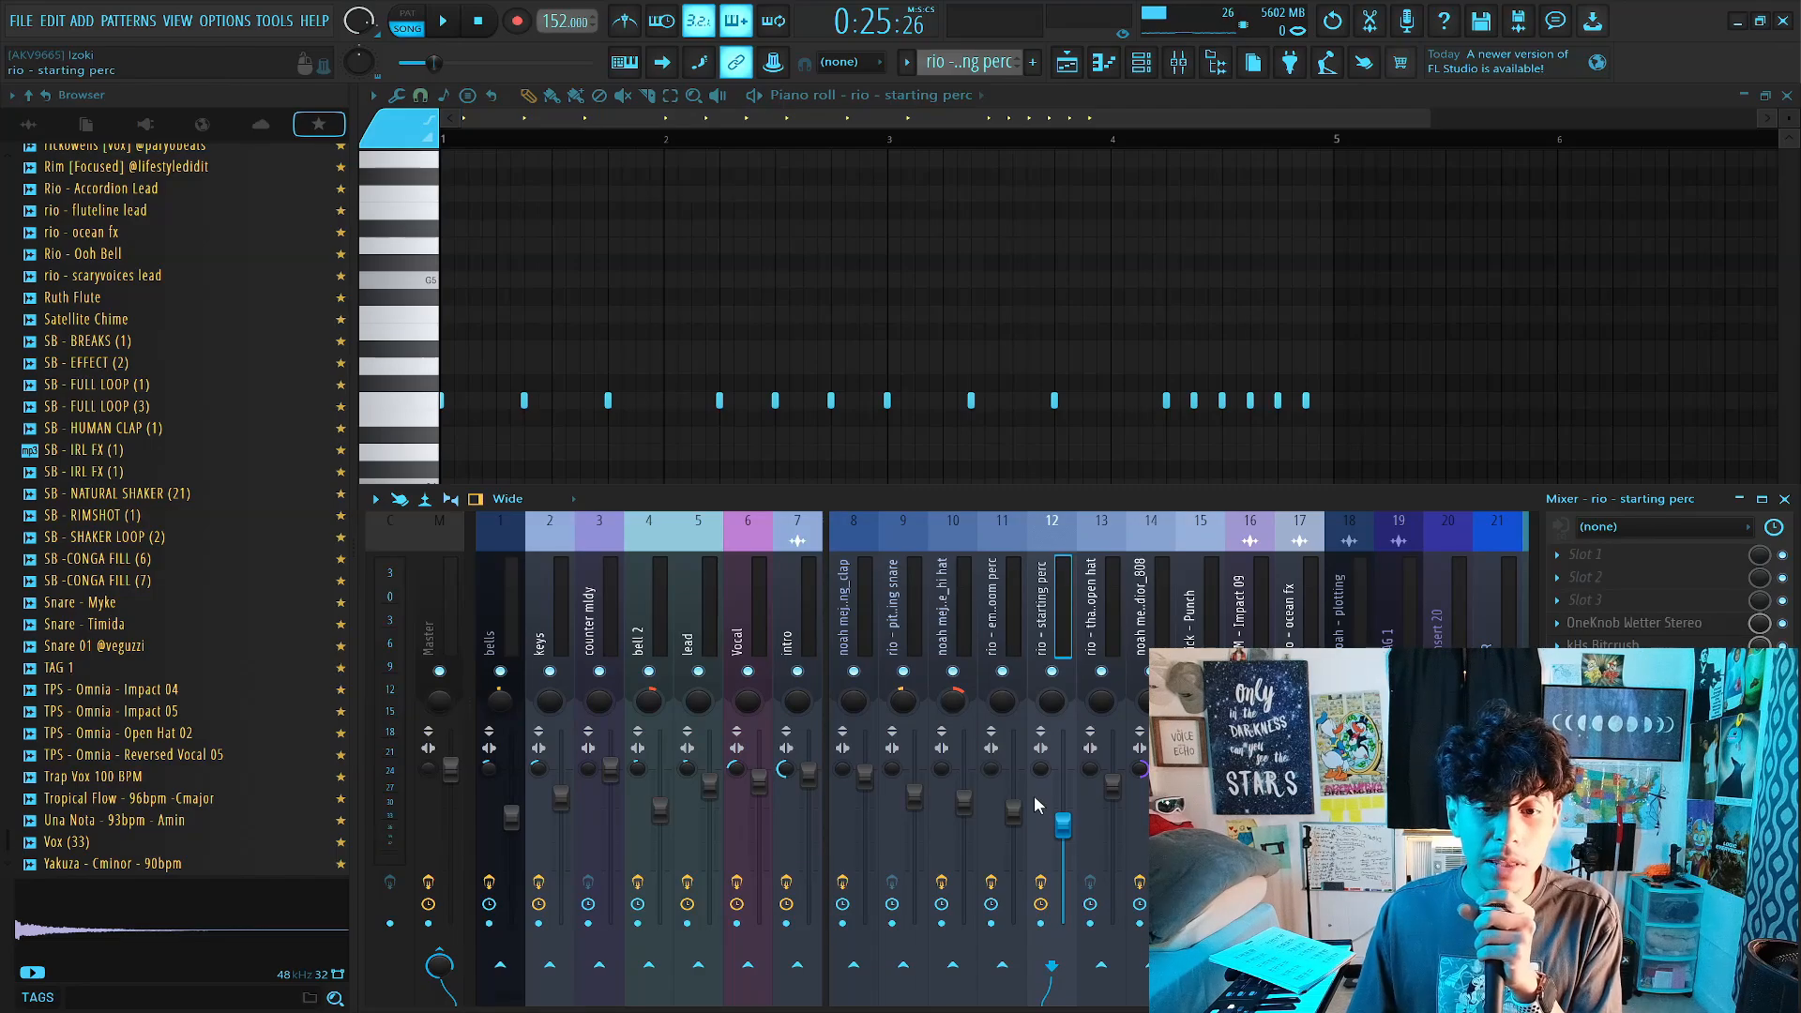
click(1001, 600)
click(1047, 611)
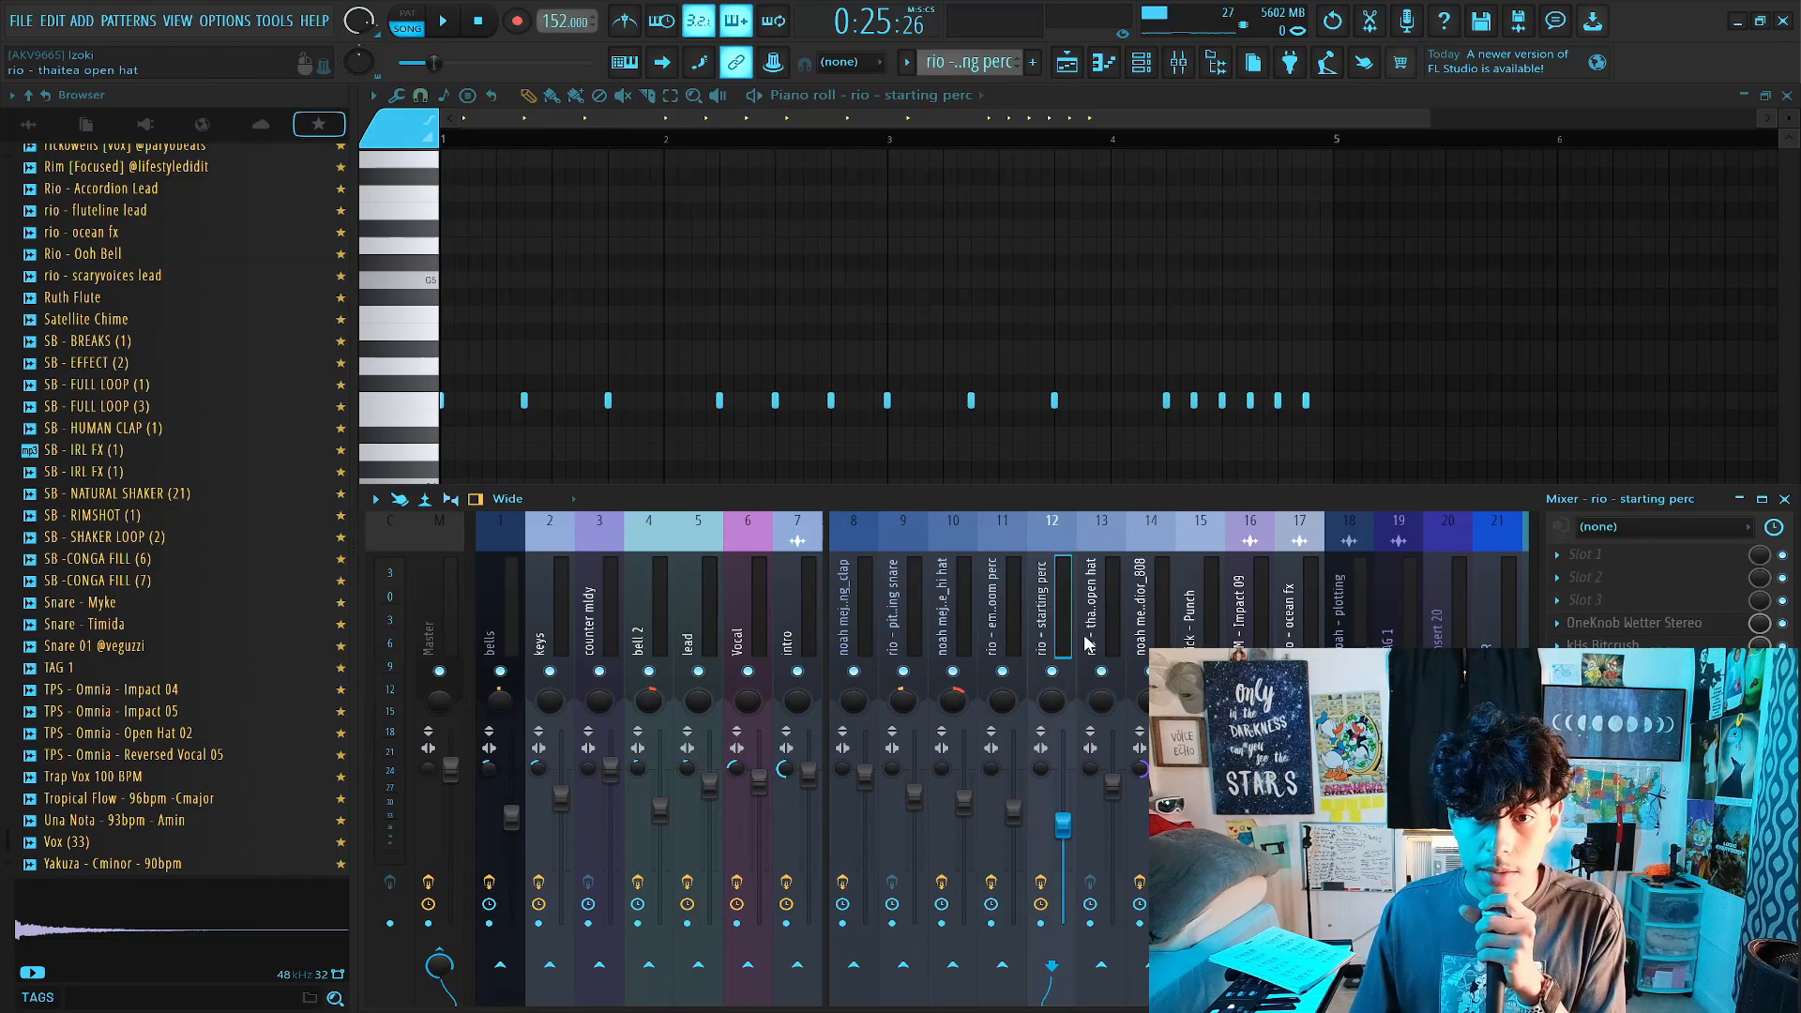
scroll(1079, 624, down, 3)
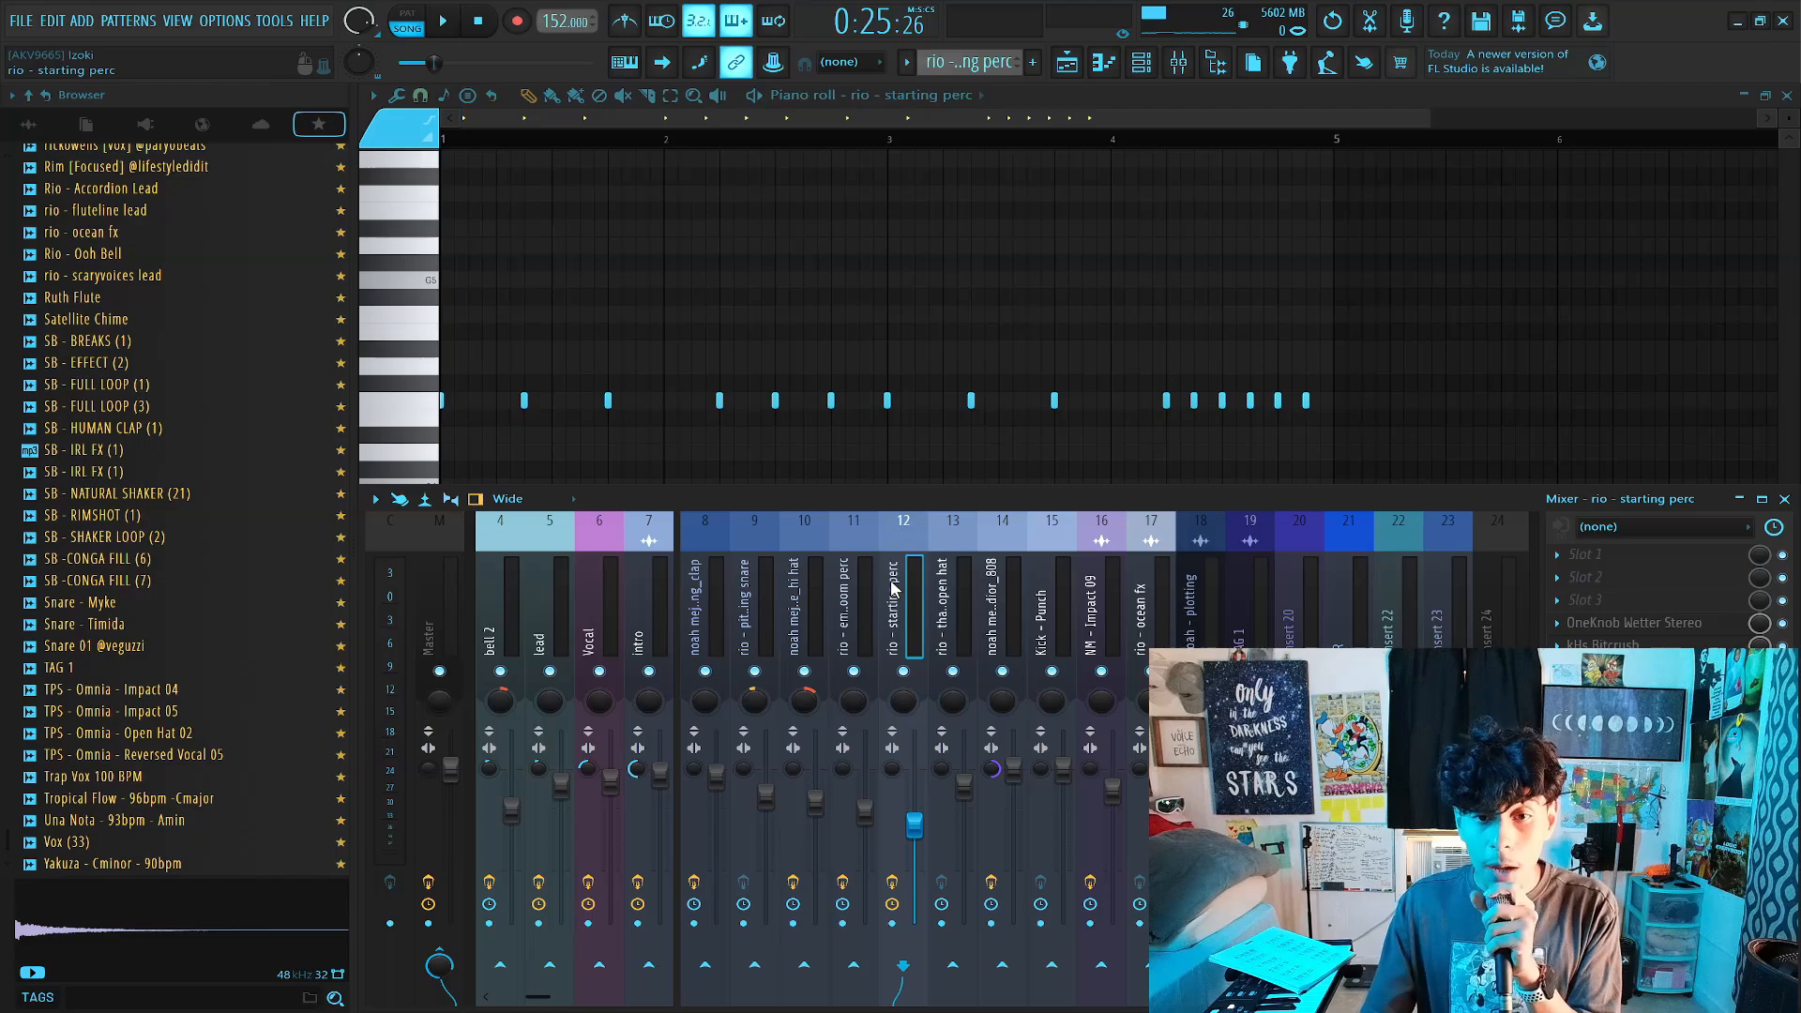
click(705, 605)
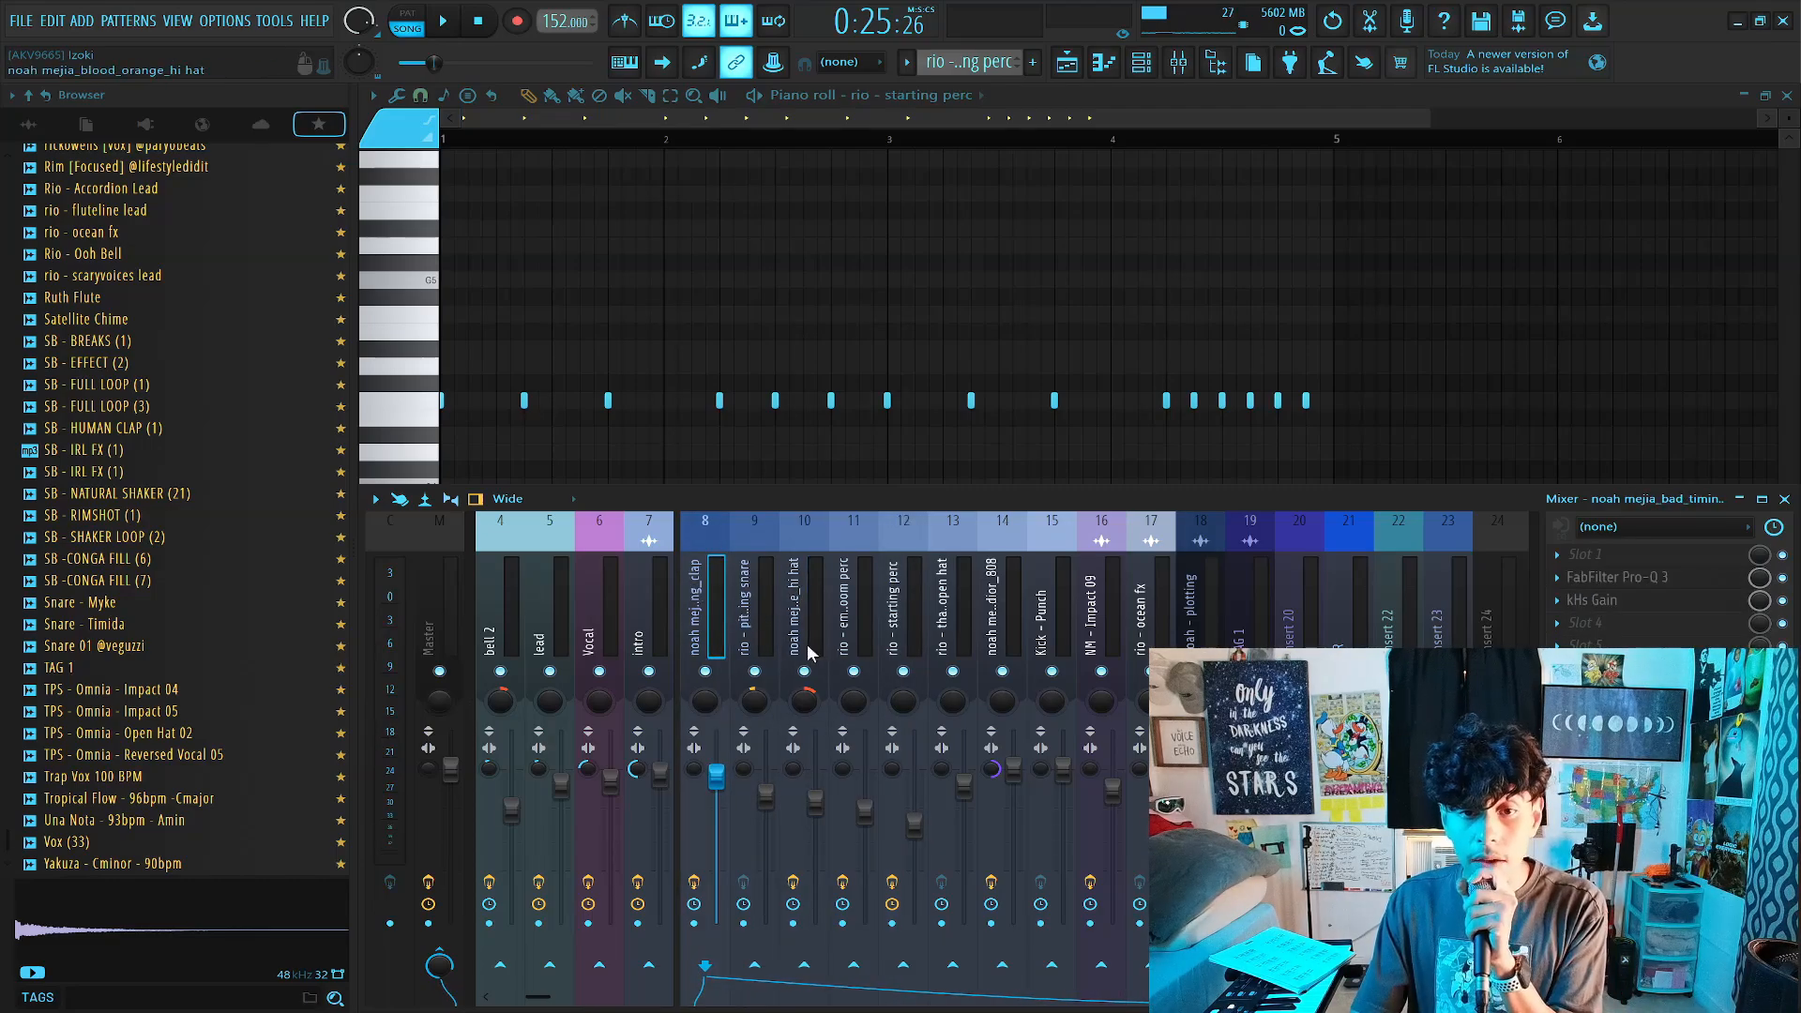
click(970, 581)
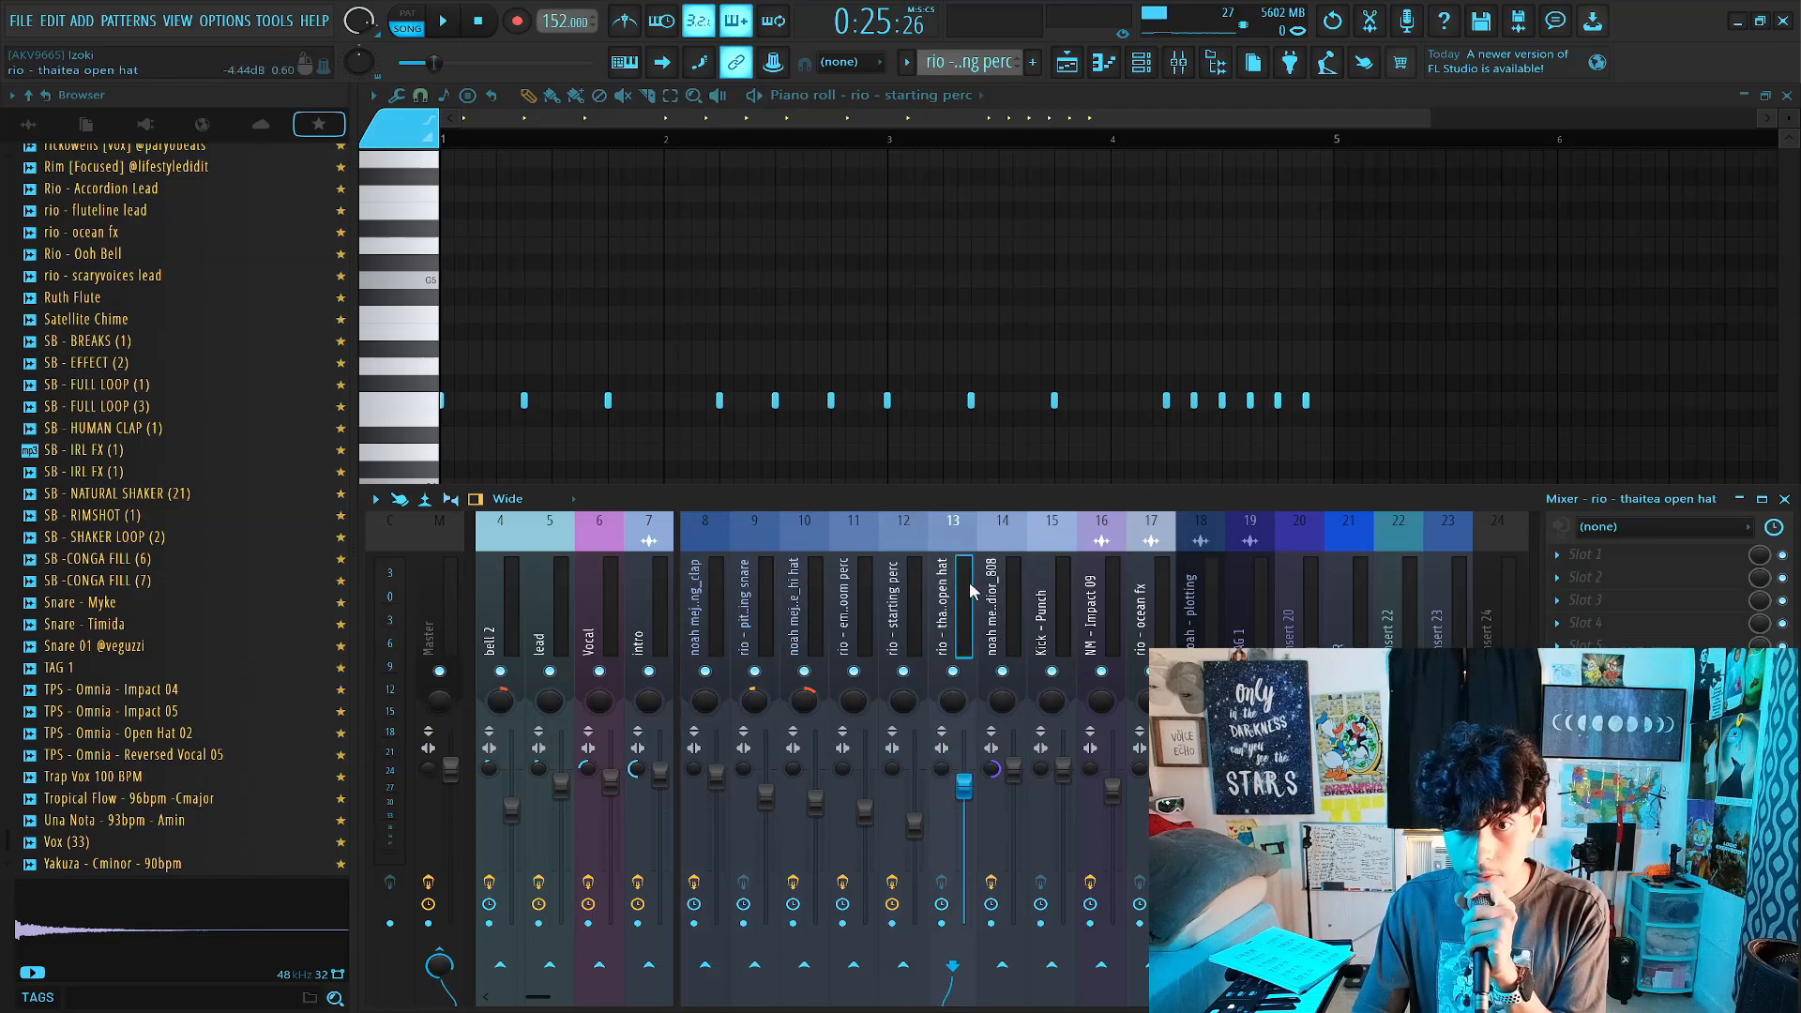
click(896, 600)
click(953, 586)
click(896, 605)
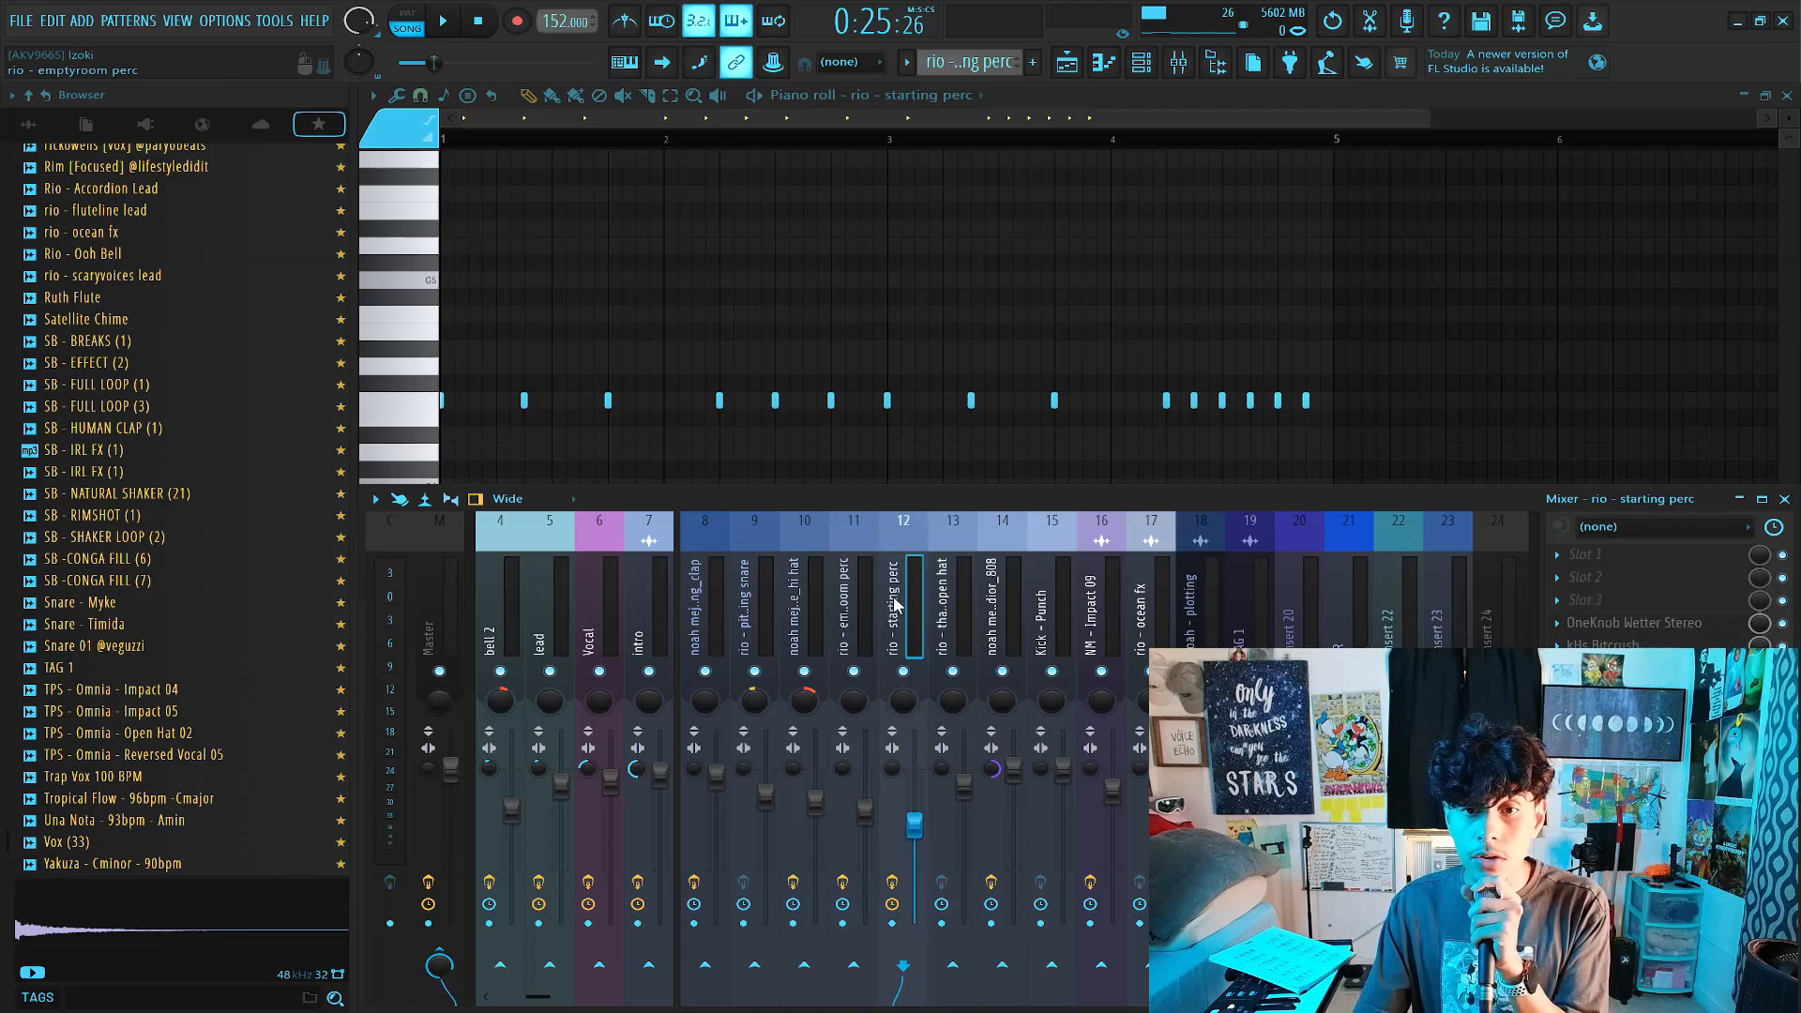
Return to the playlist and play the arrangement from bar 17 with the other tracks unmuted, stopping at bar 25.
key(F5)
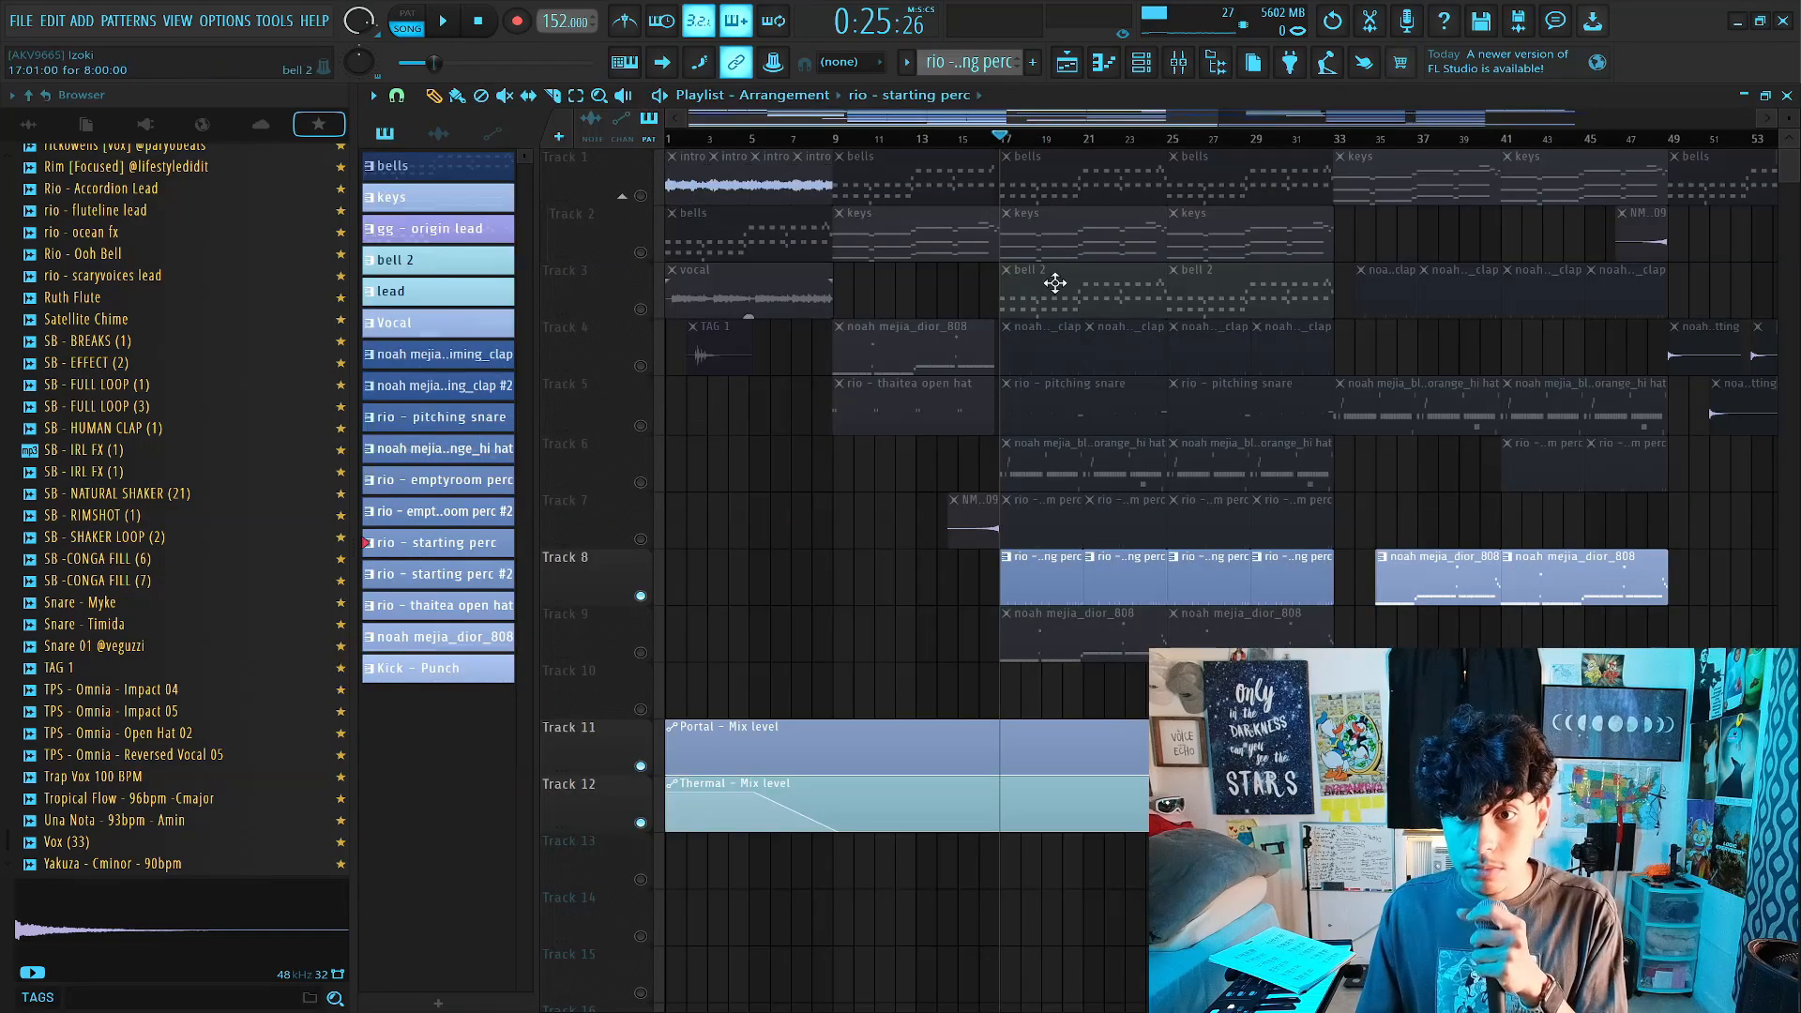
key(space)
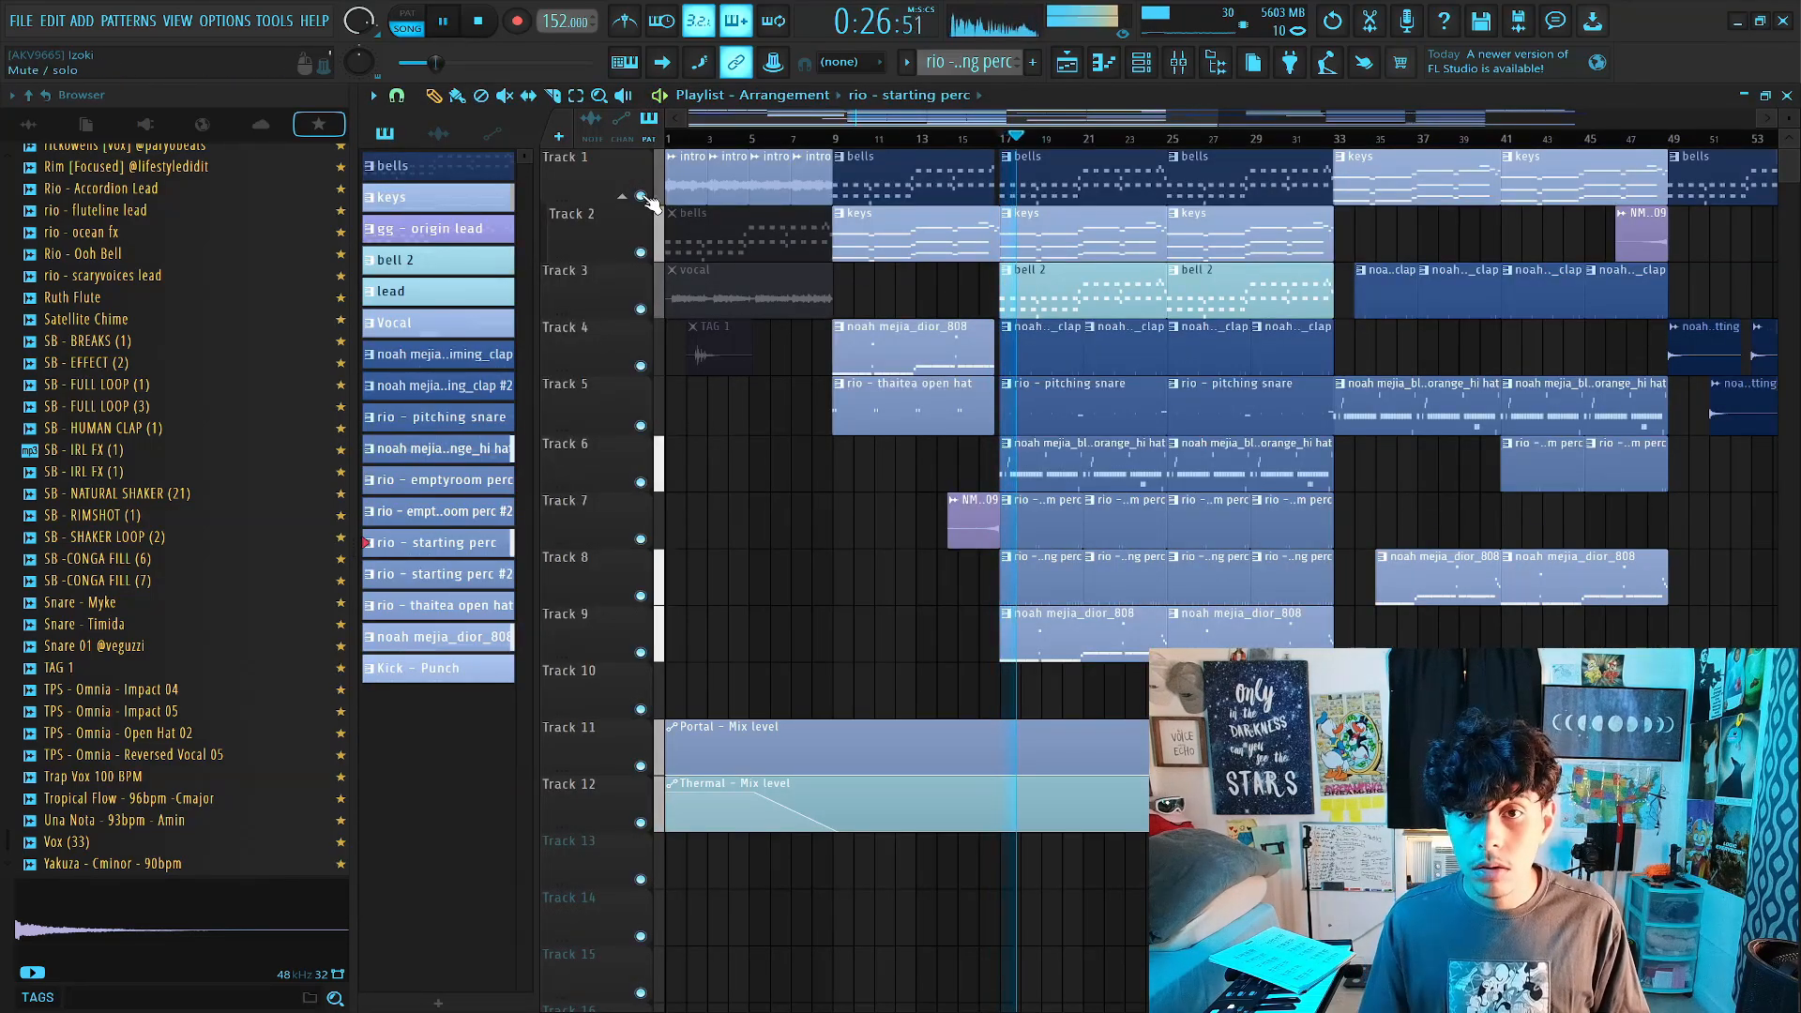
scroll(1100, 140, up, 4)
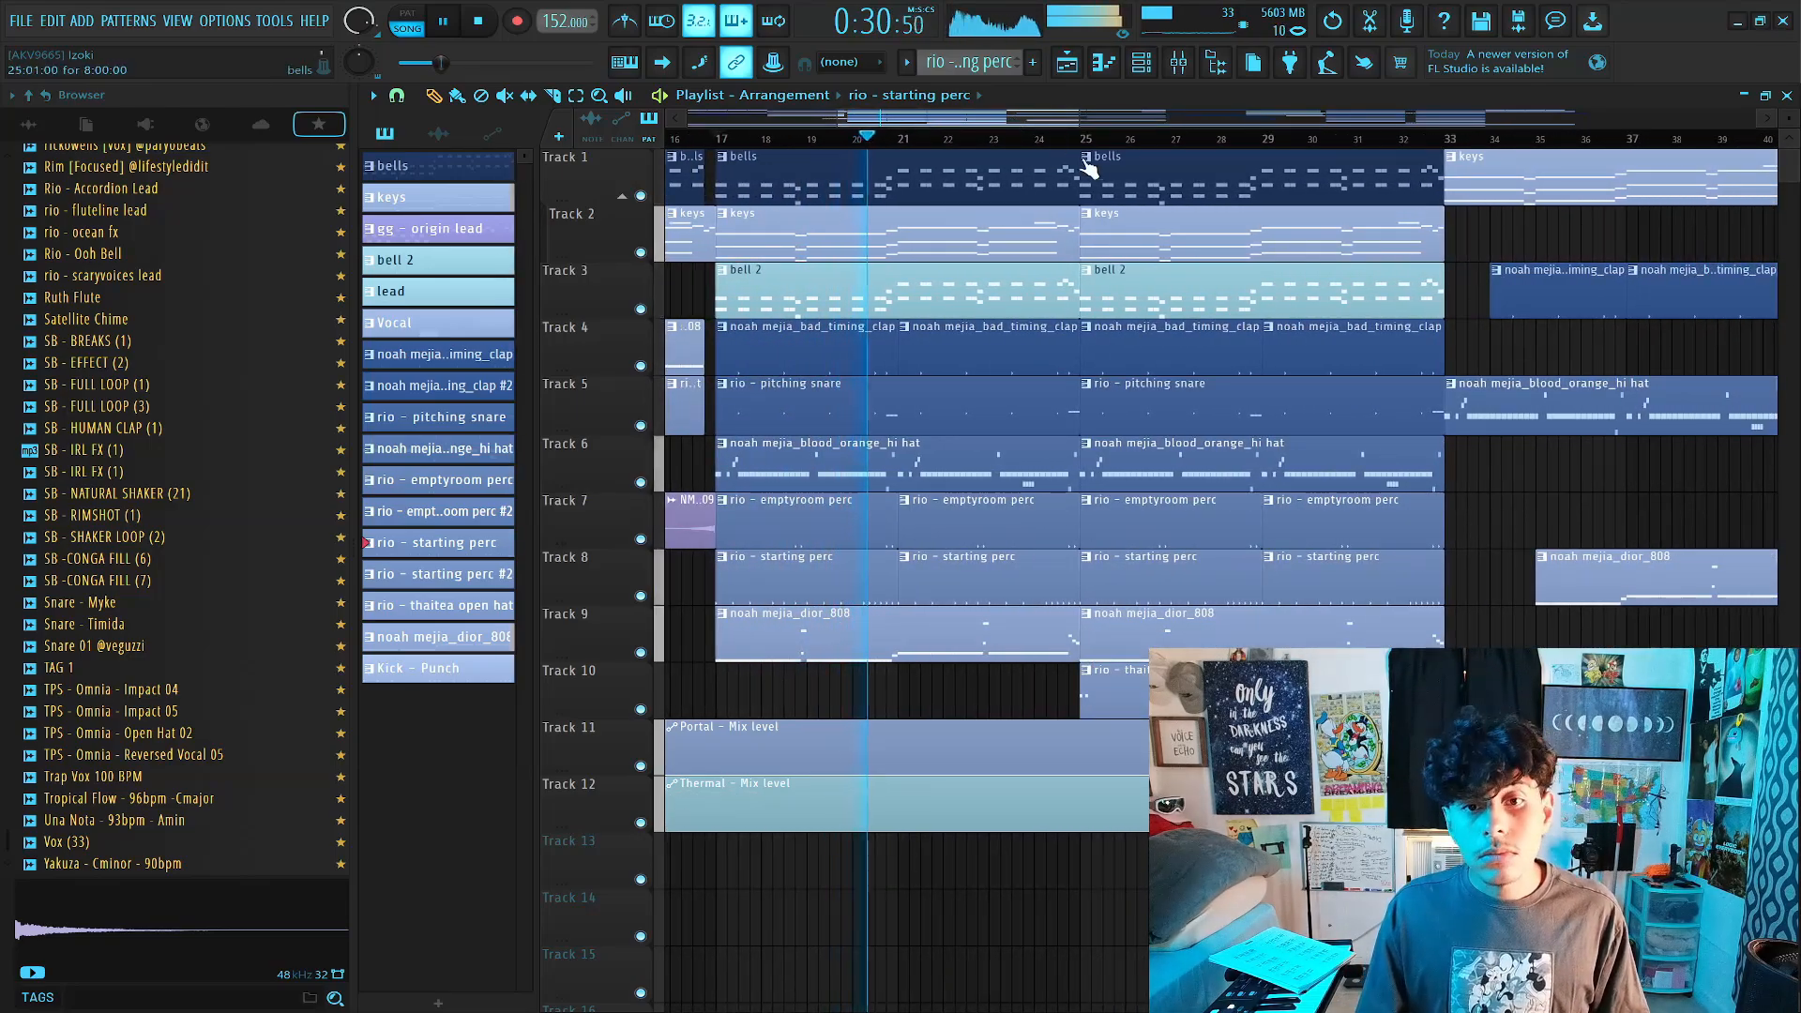
key(space)
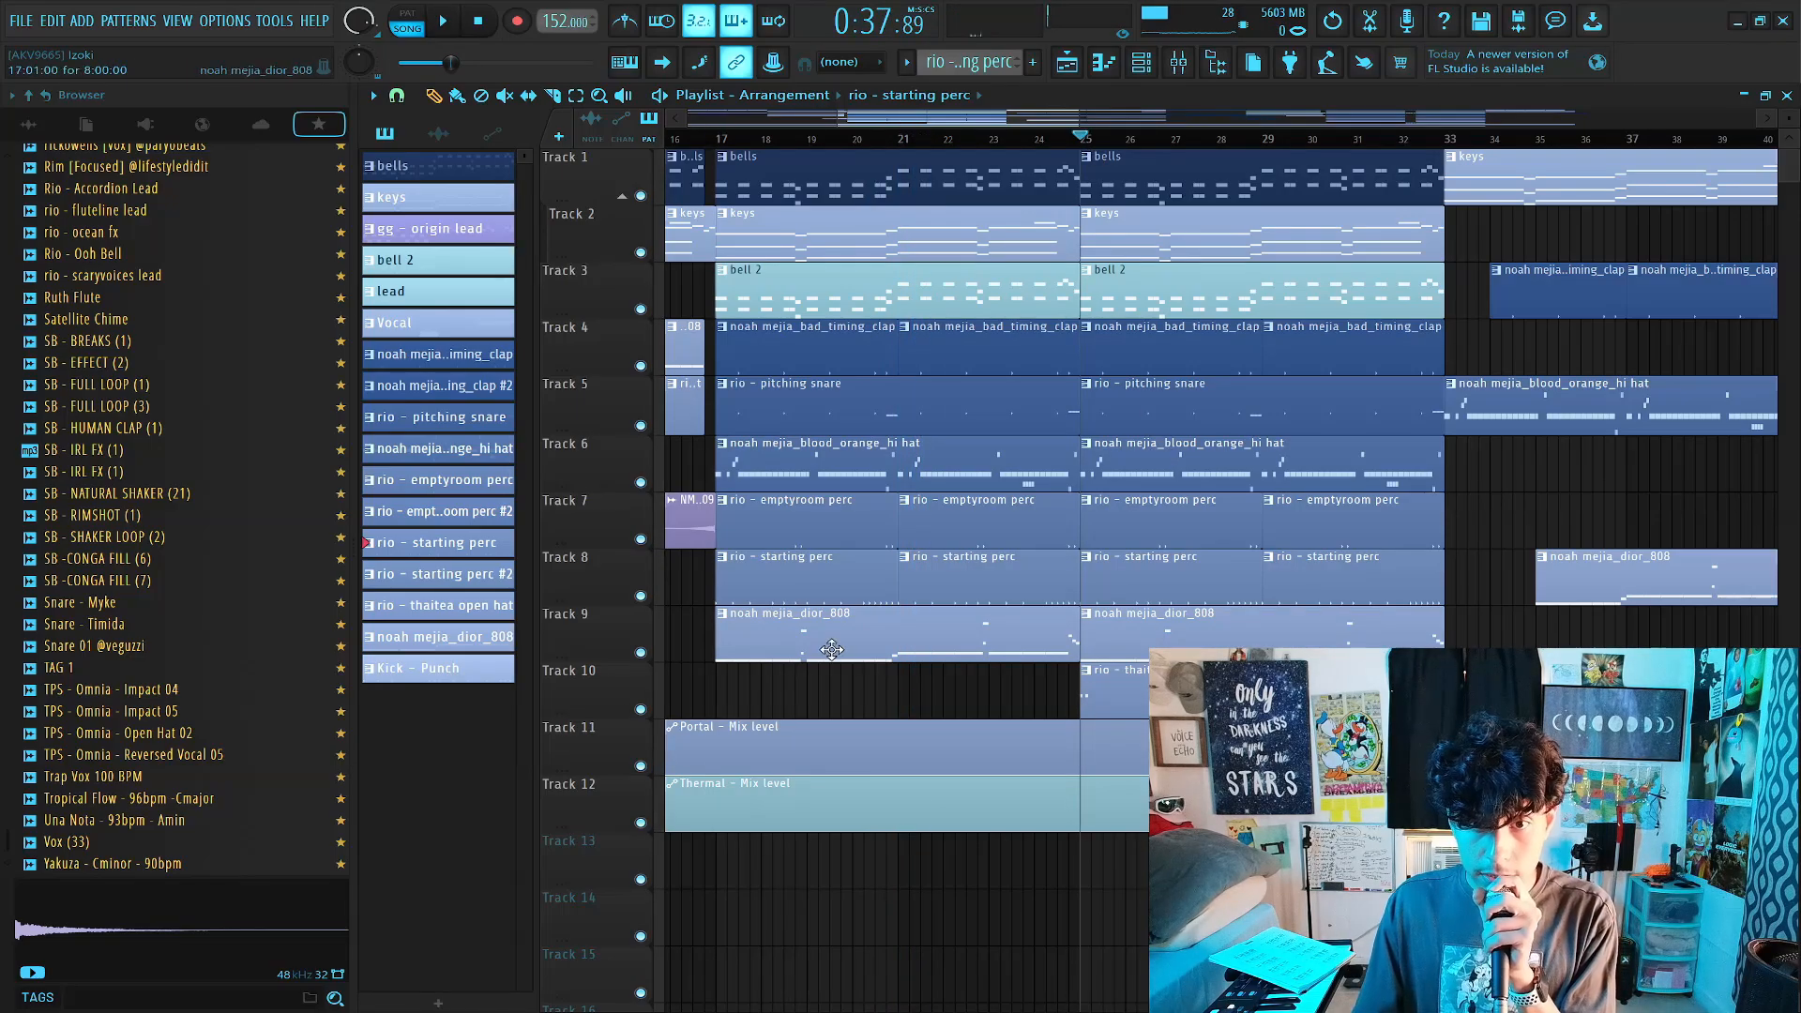
Open the rio - thaitea open hat pattern from playlist track 10 and briefly play its notes.
key(space)
key(space)
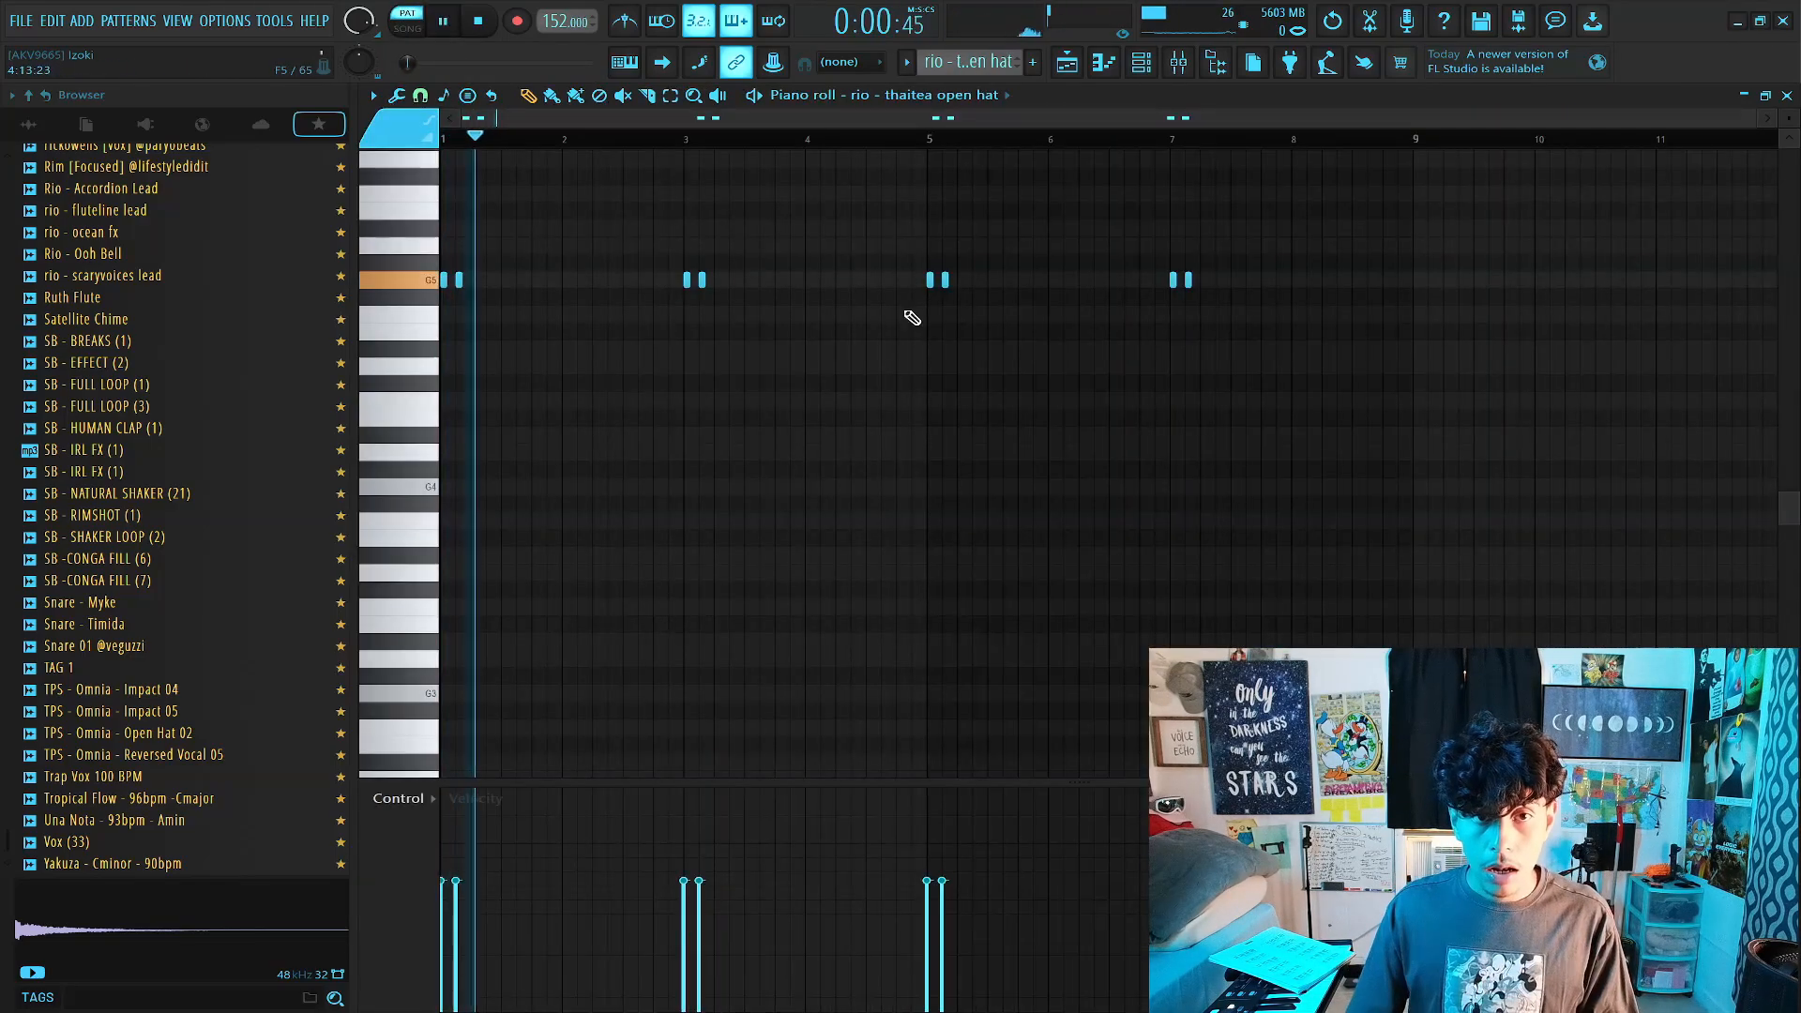
key(space)
Open the open hat's channel settings from the channel rack and inspect its sample and echo delay settings.
click(1141, 64)
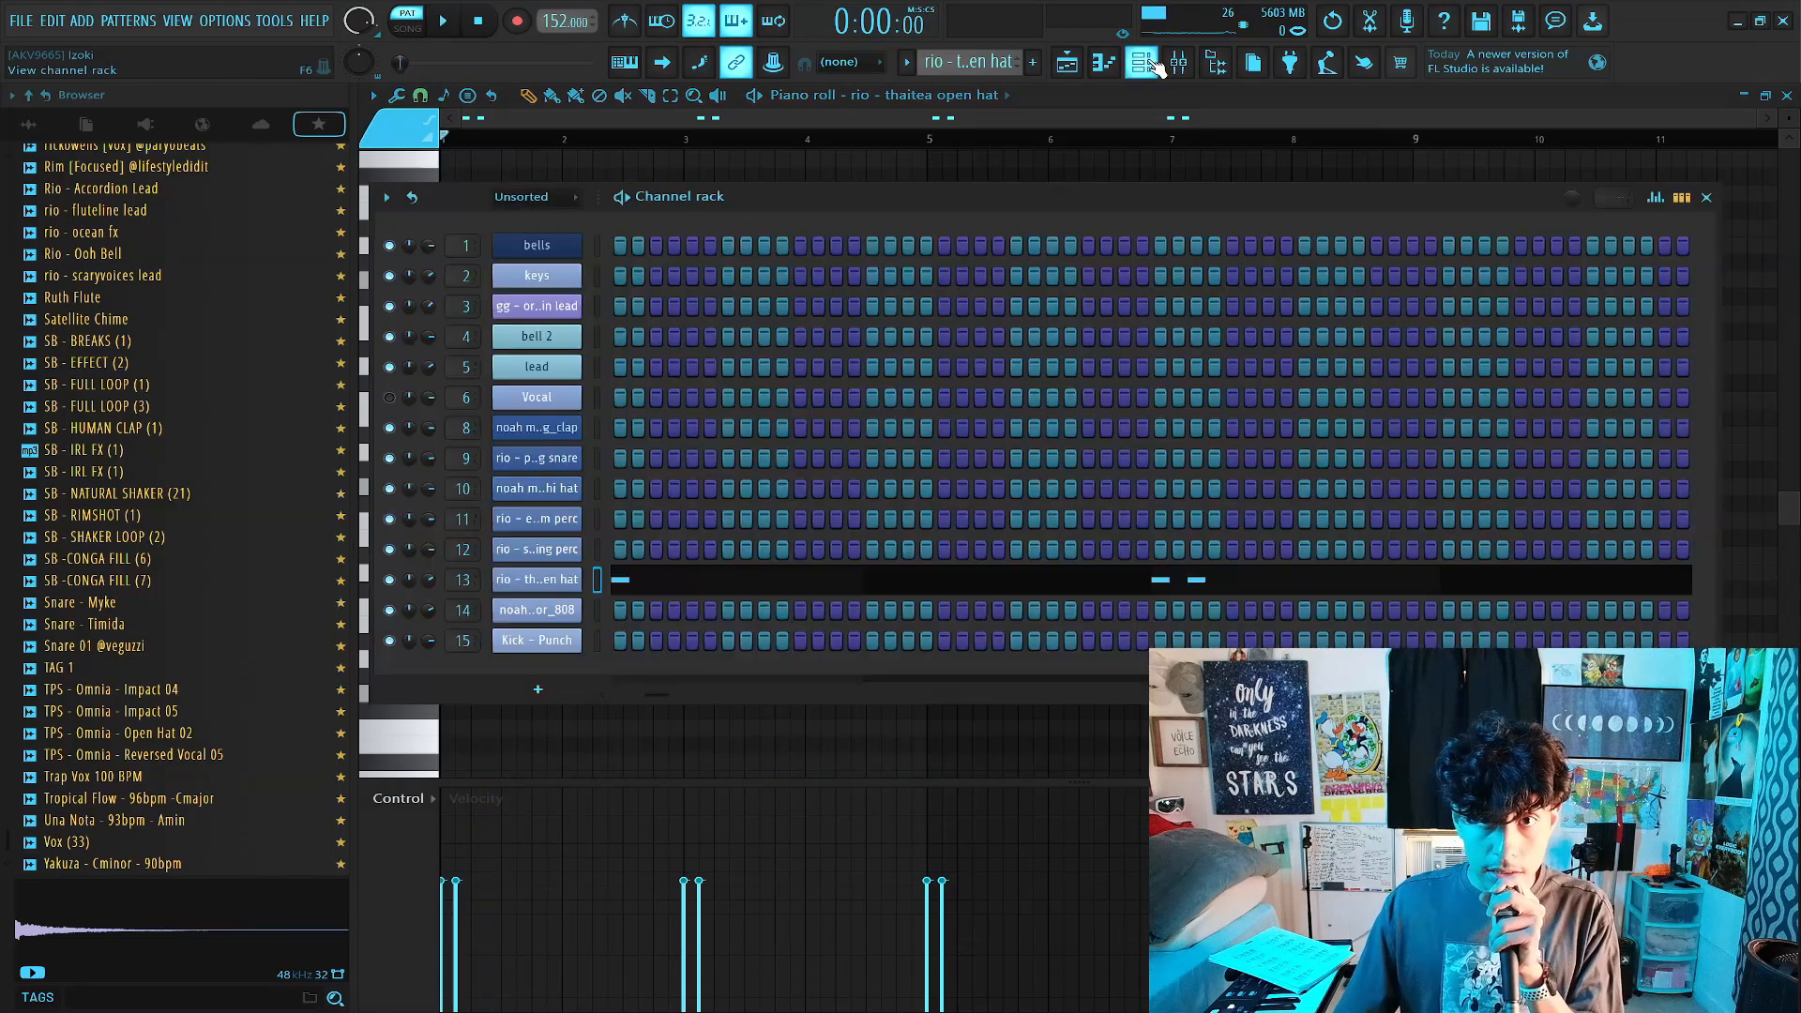
click(536, 579)
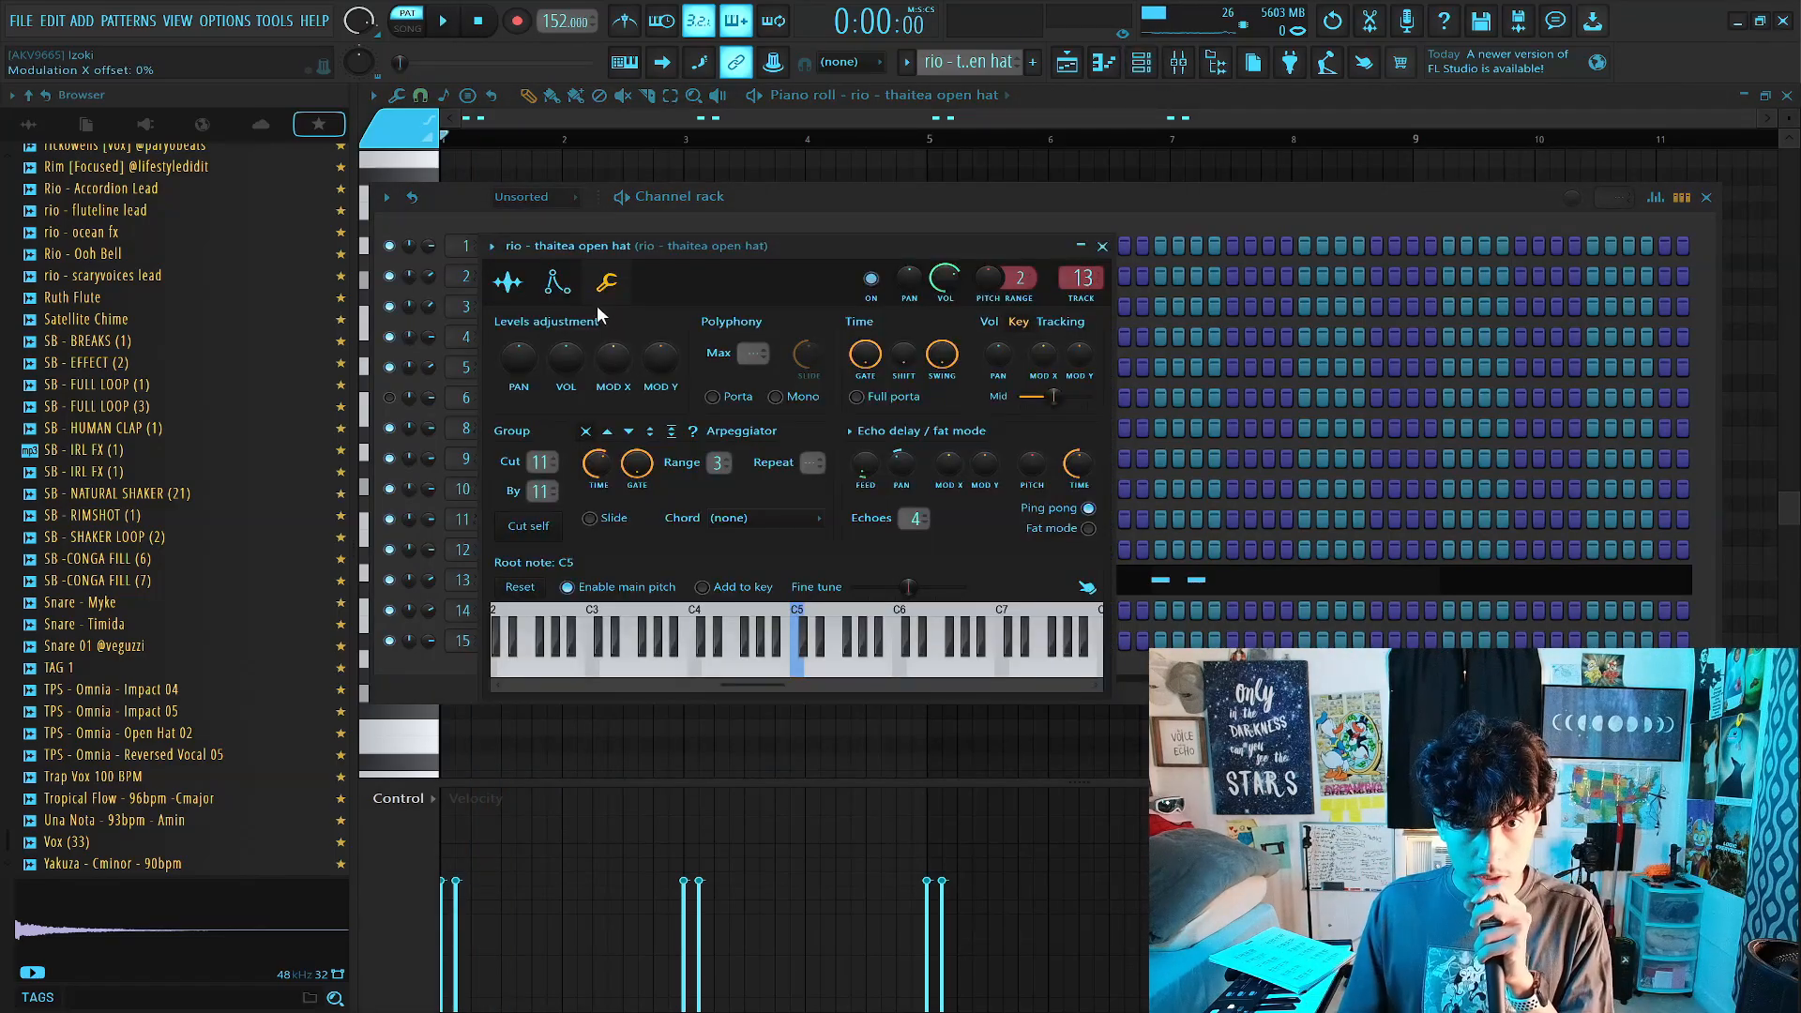
click(507, 282)
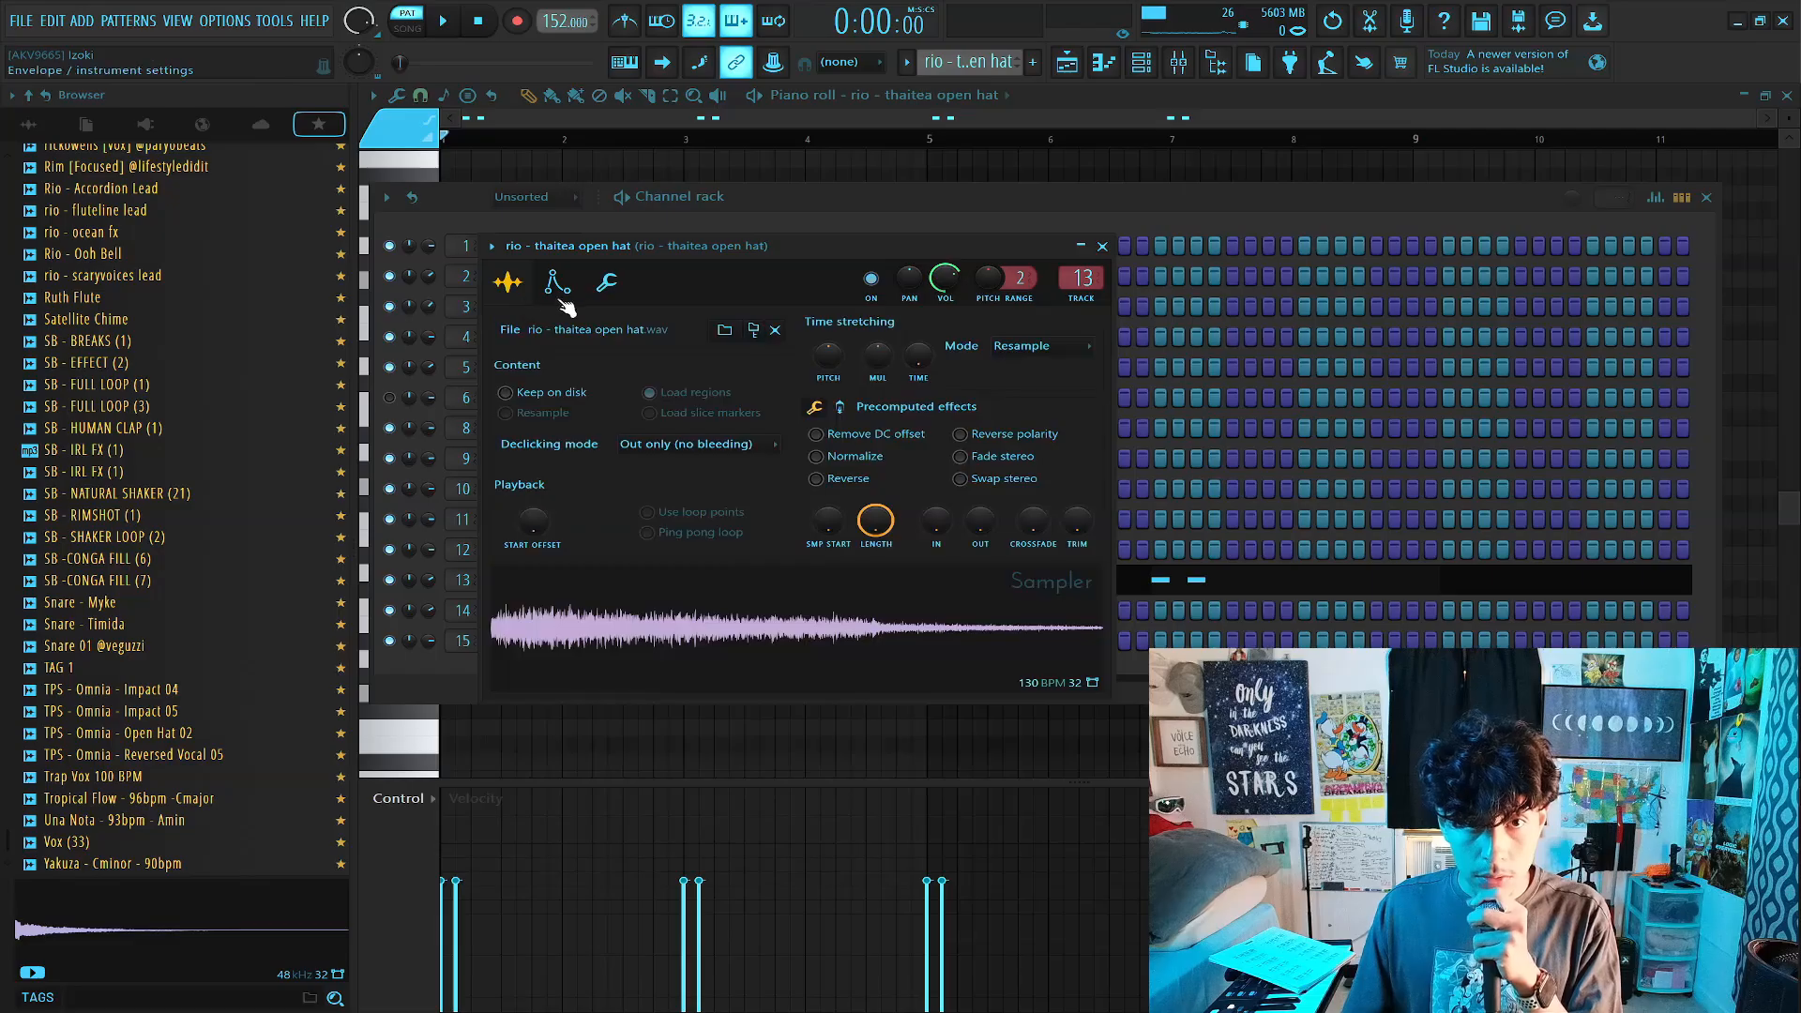
click(607, 282)
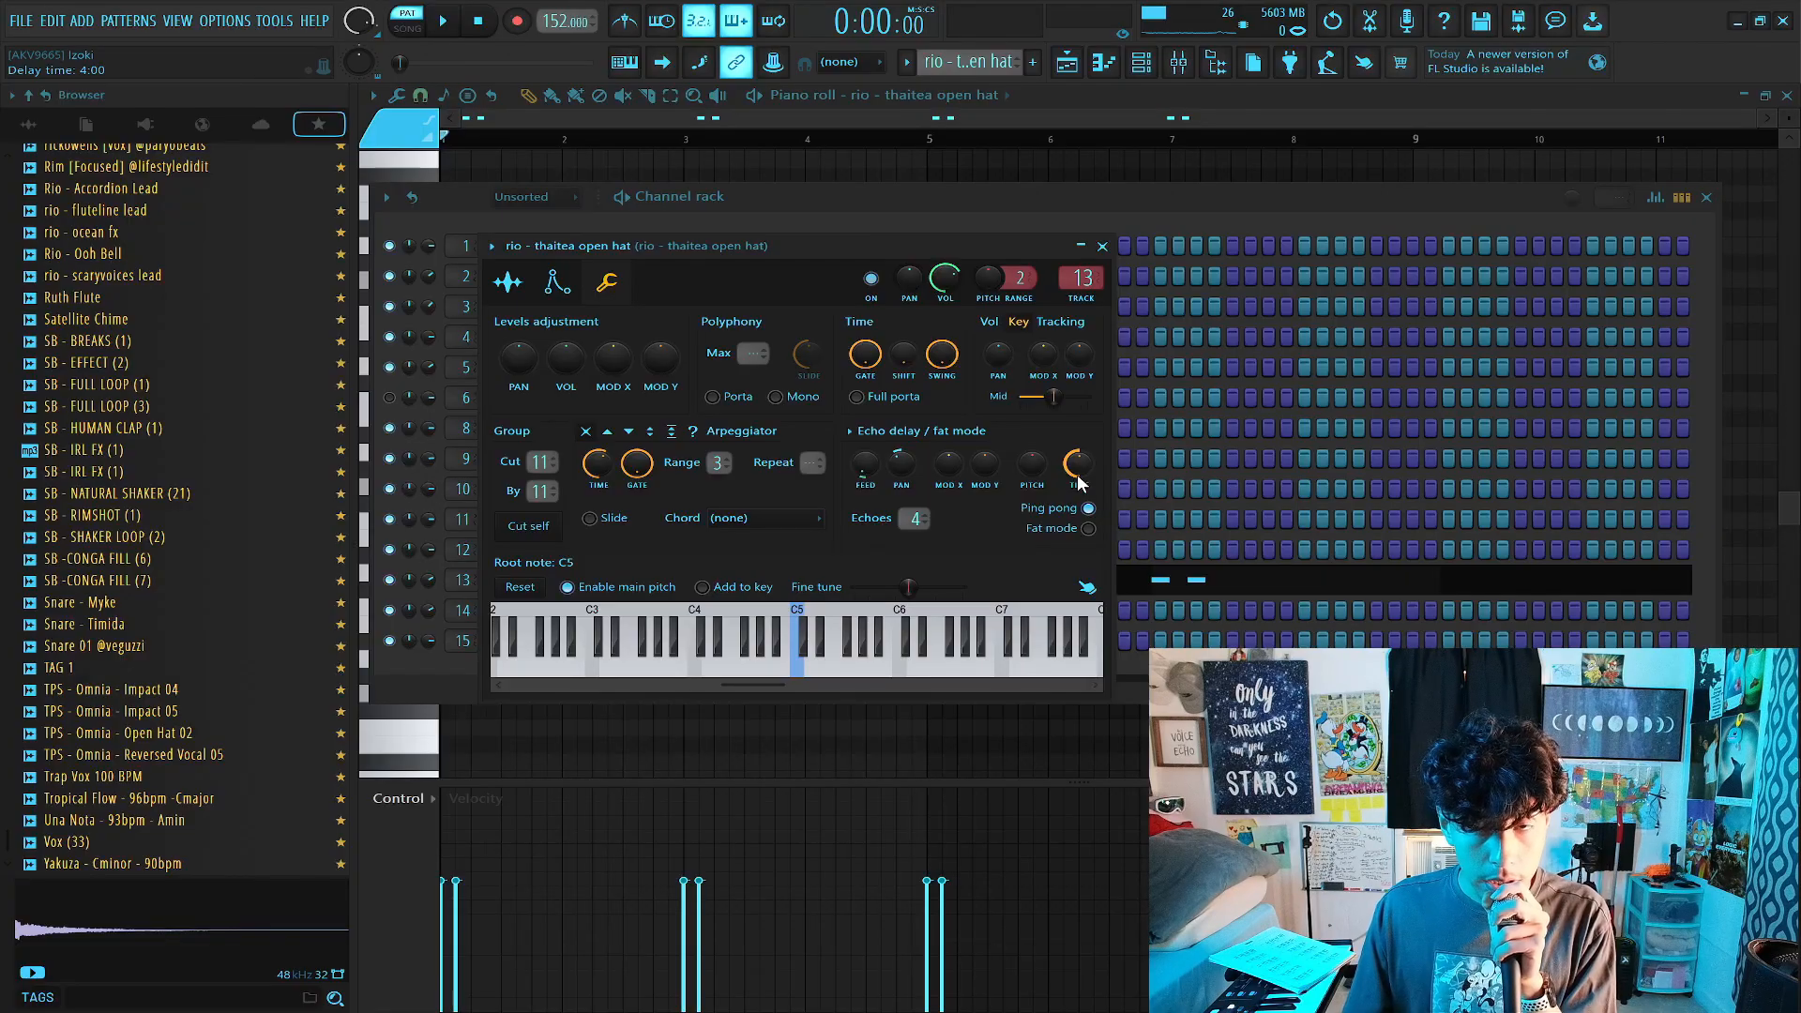
key(space)
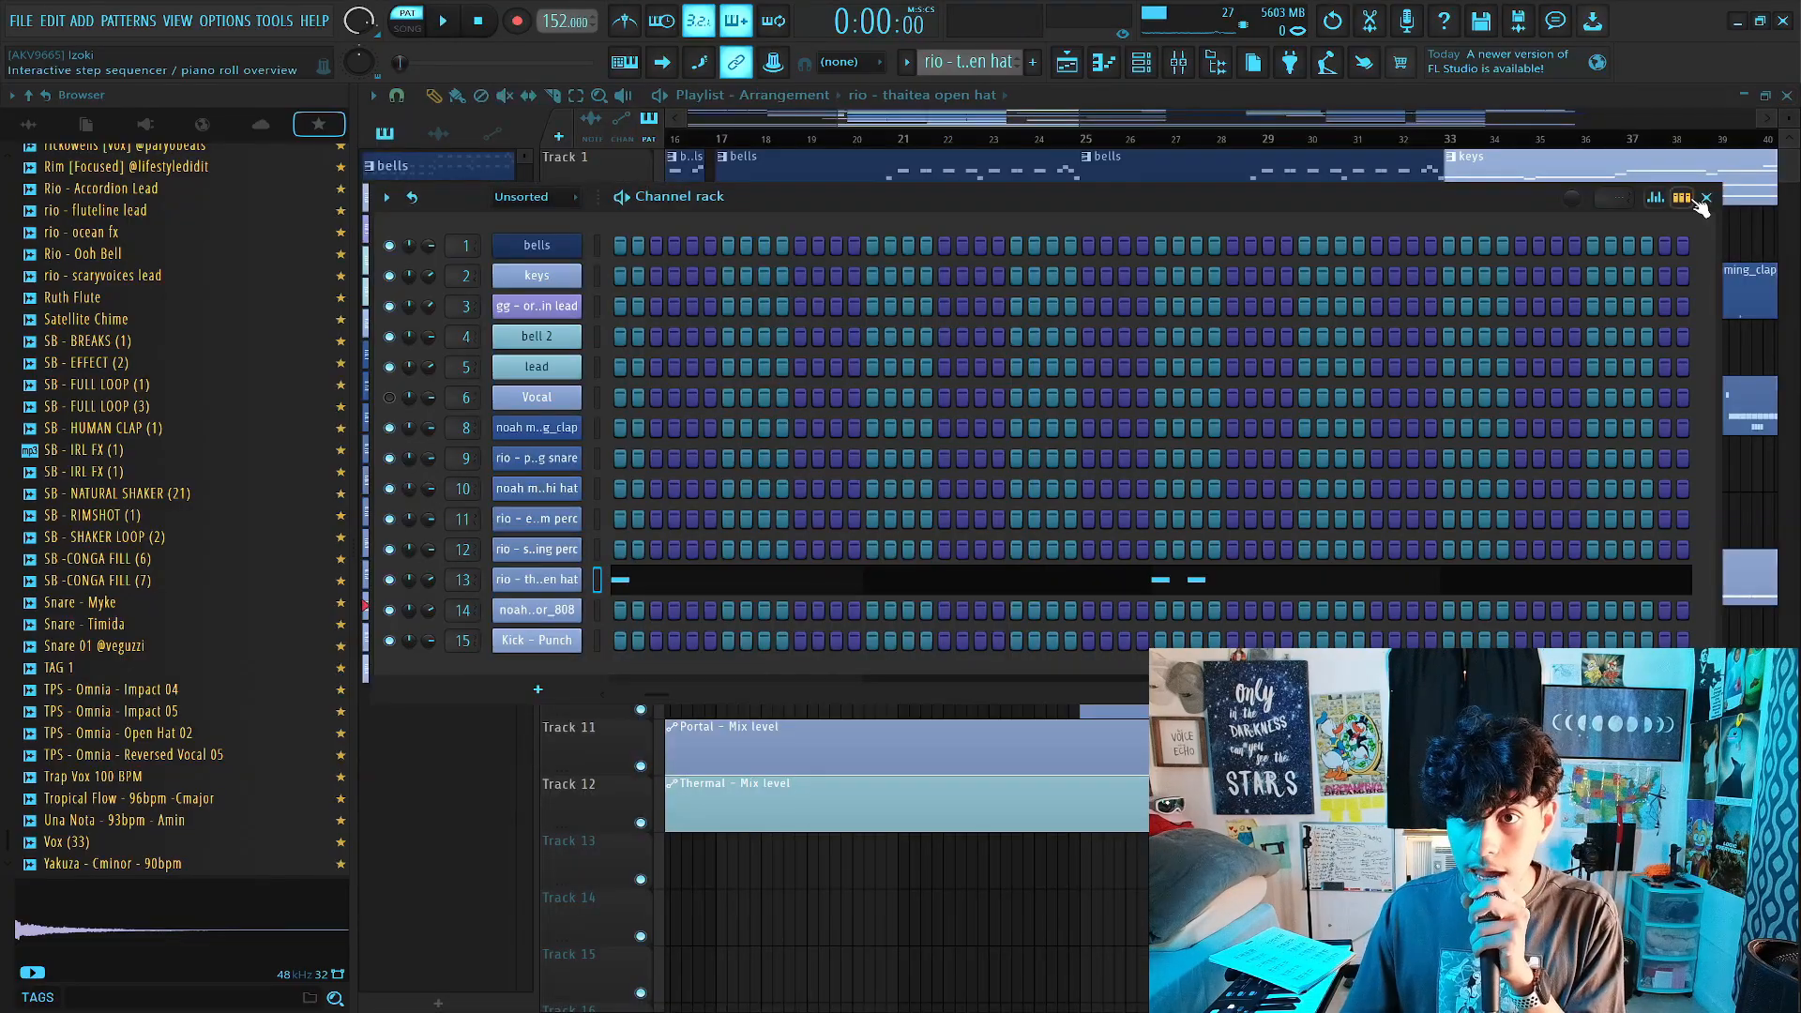
Close the channel rack and look over the whole arrangement in the playlist.
click(1706, 198)
scroll(1473, 143, up, 2)
scroll(1471, 143, down, 3)
scroll(1470, 144, up, 4)
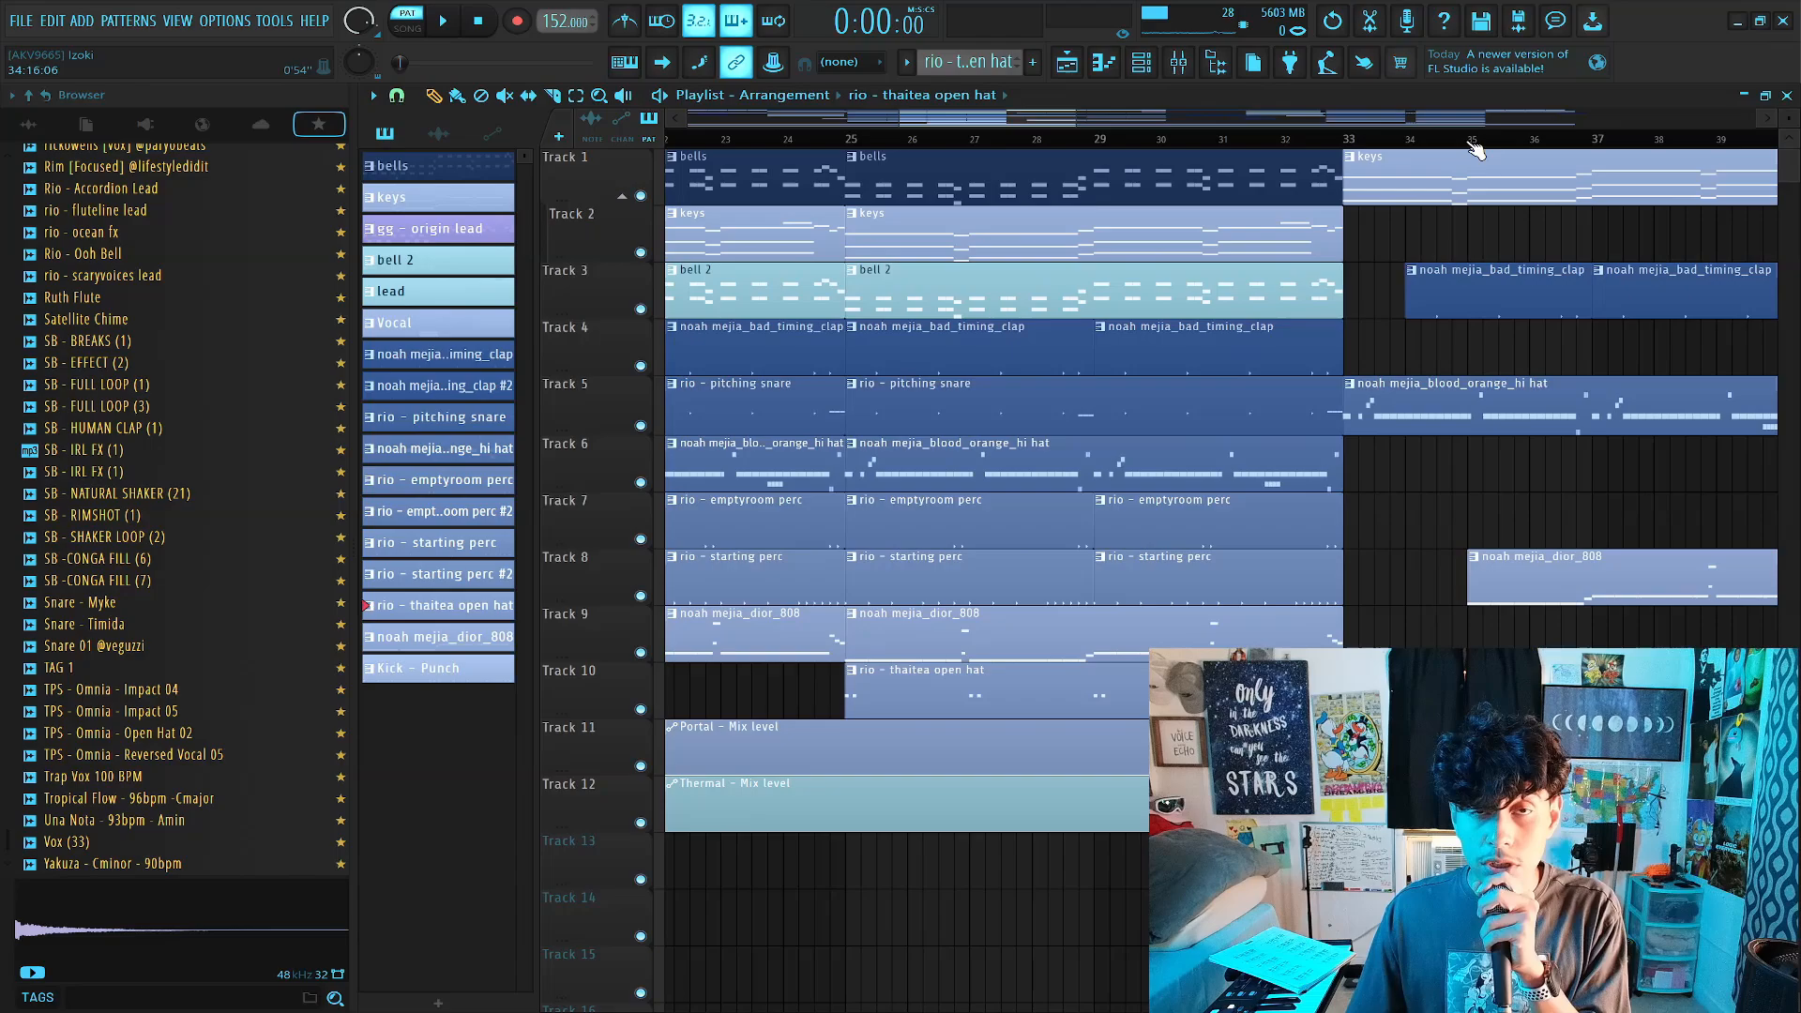
scroll(1474, 148, down, 5)
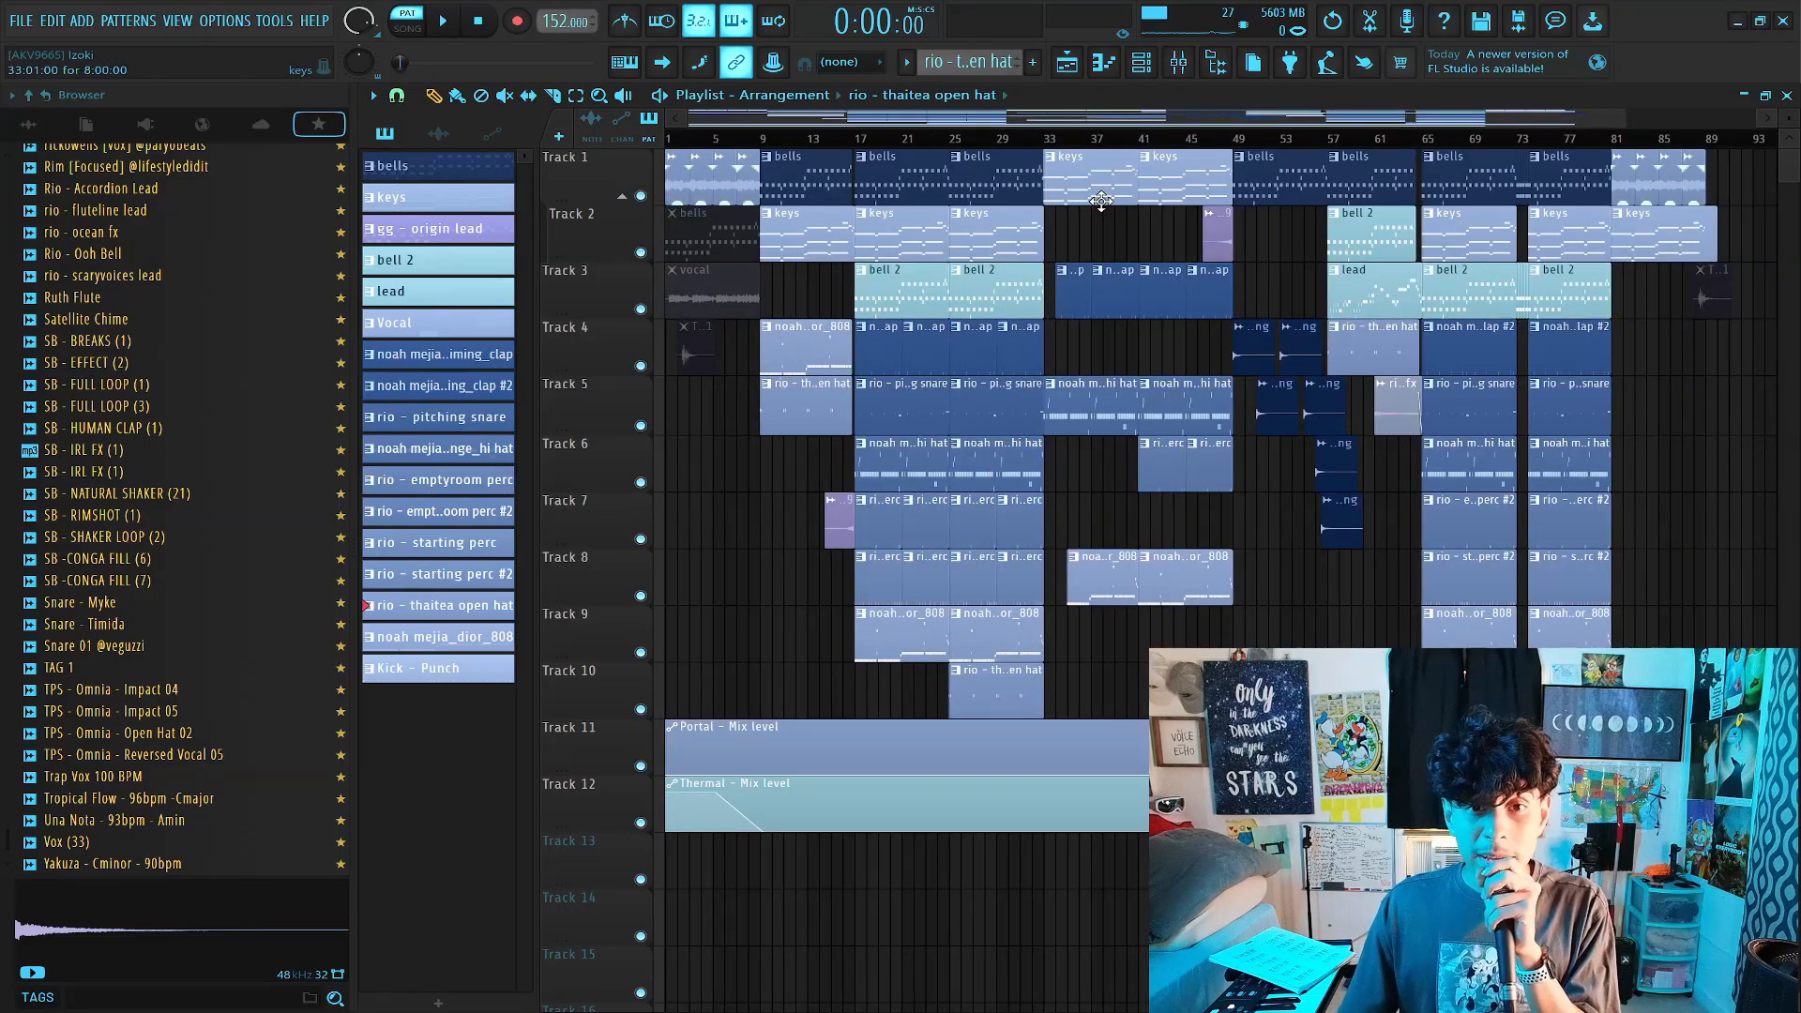
scroll(1236, 122, up, 2)
Mark out the section from bar 33 to bar 49 in the playlist and place the playhead at bar 49.
drag(915, 139, 1163, 155)
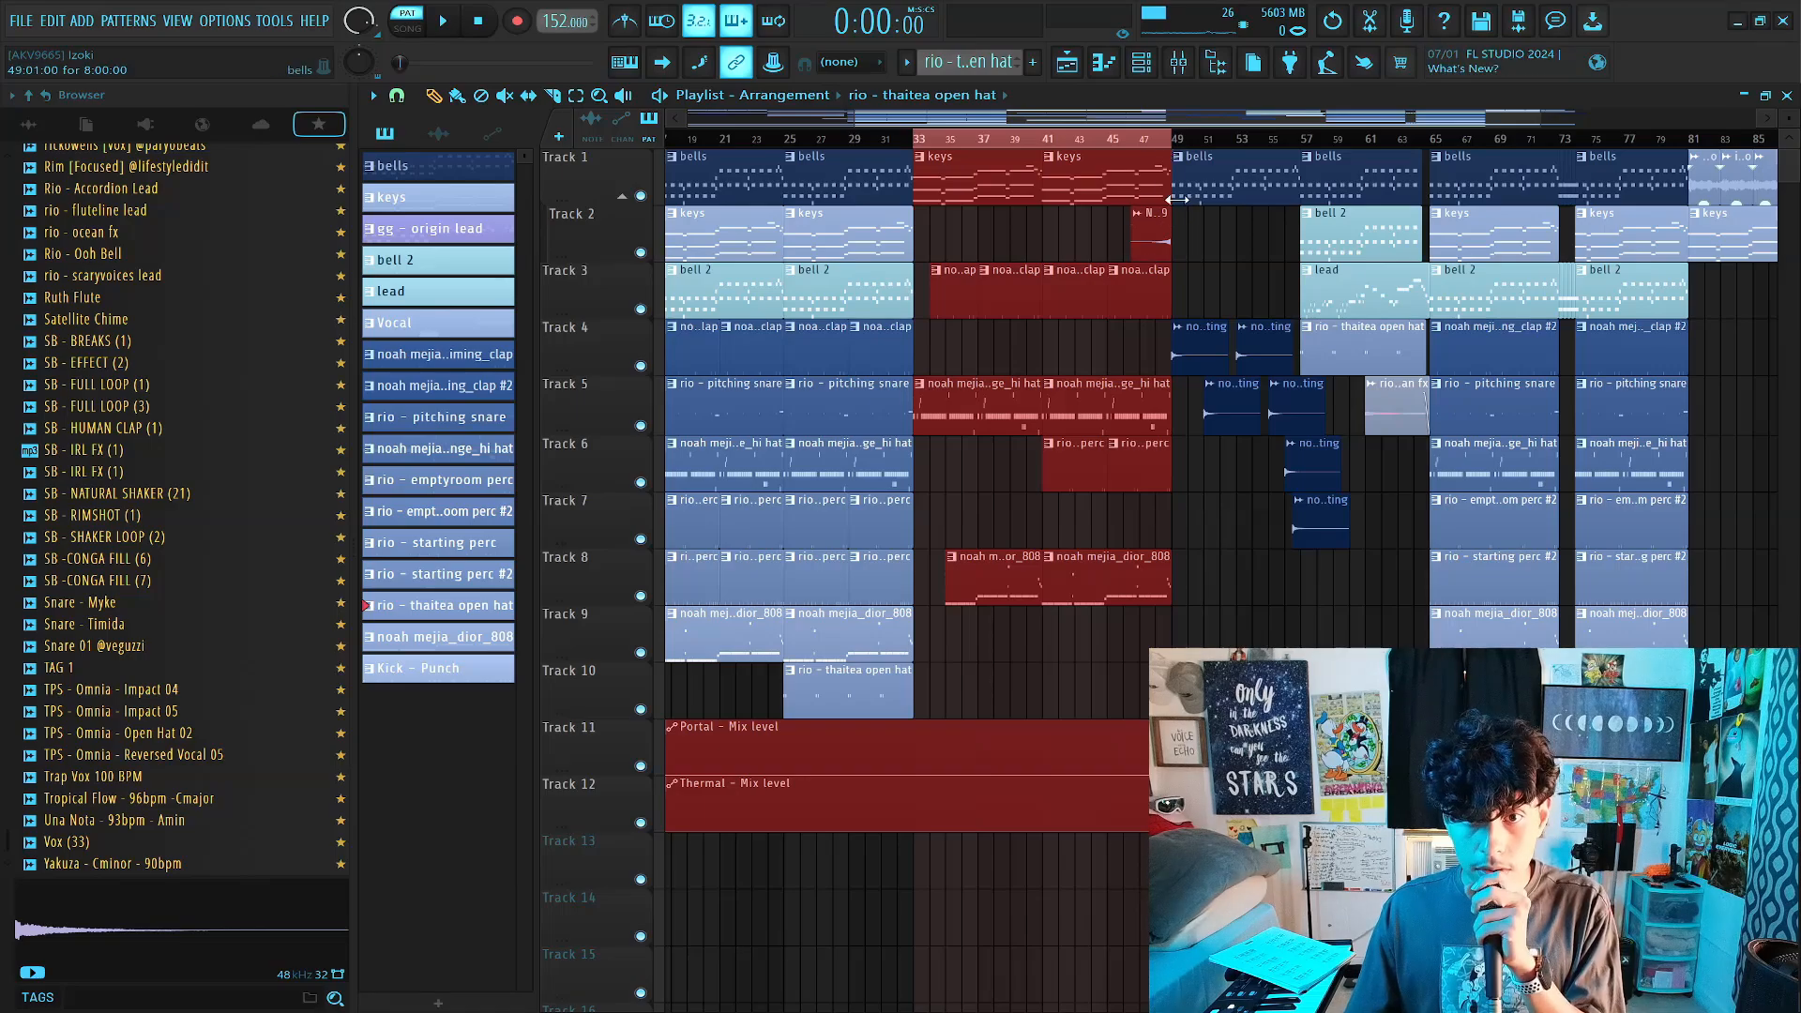
click(1163, 144)
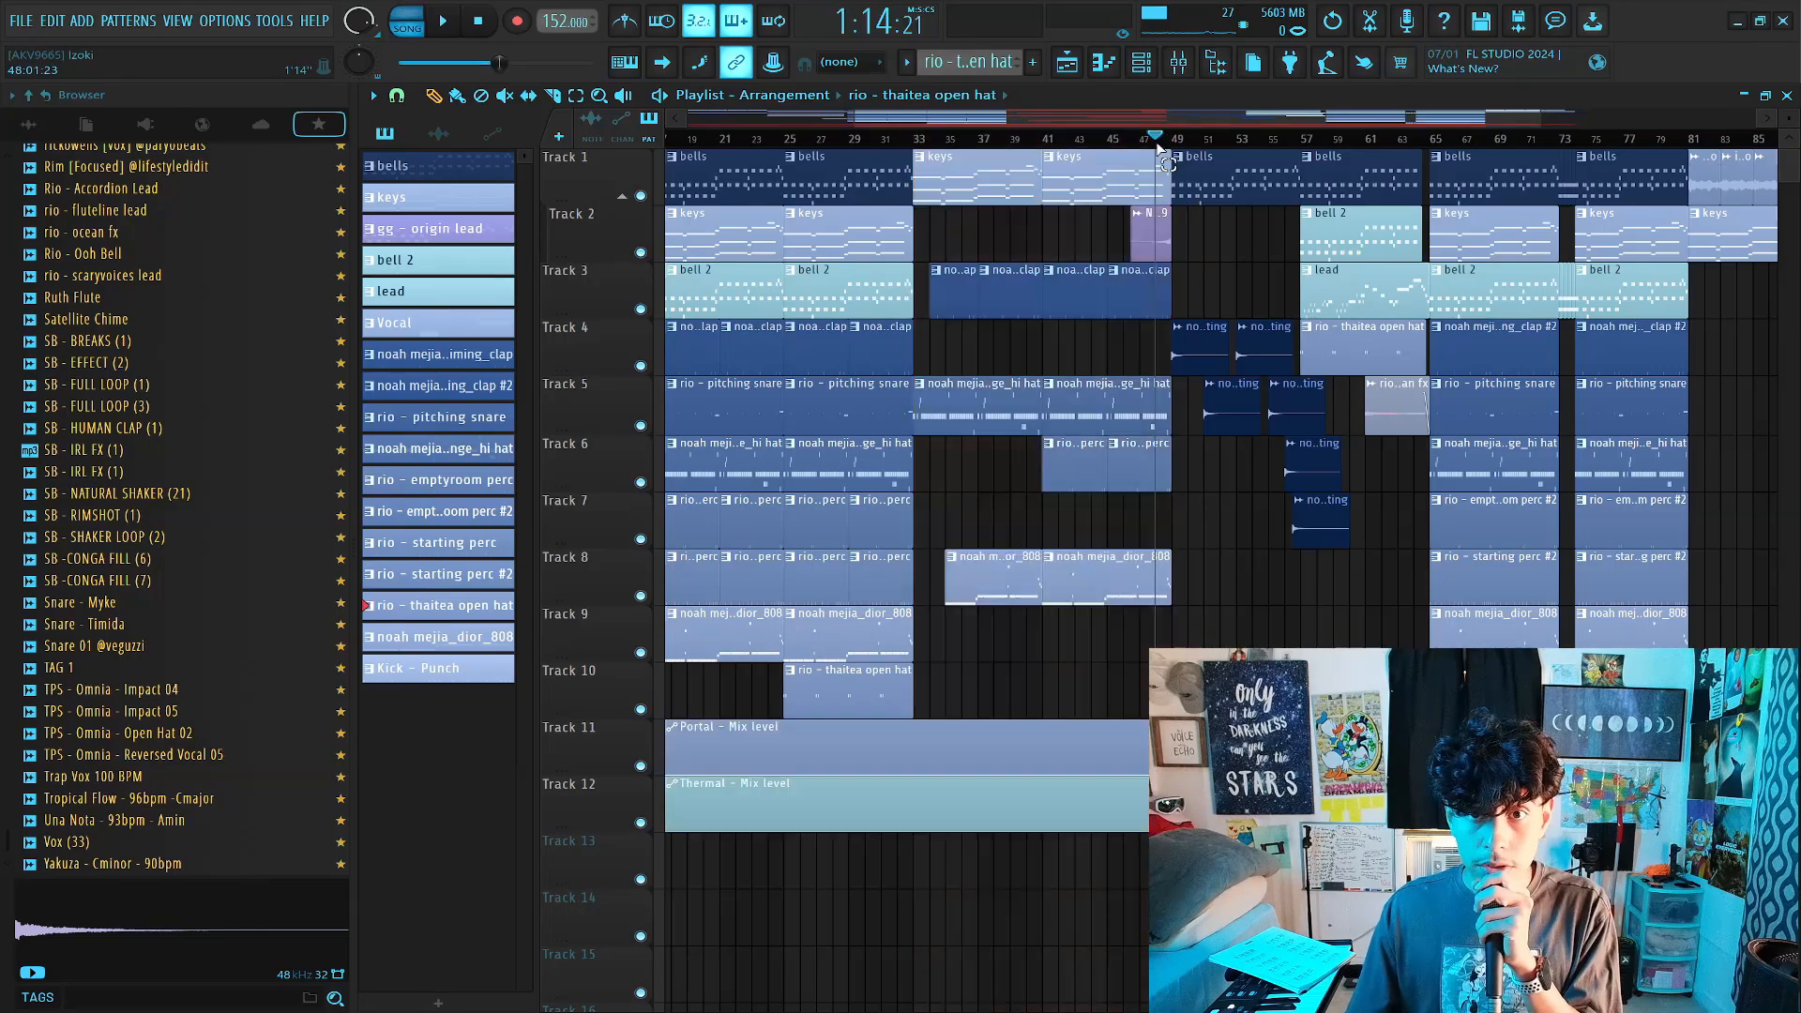
click(878, 146)
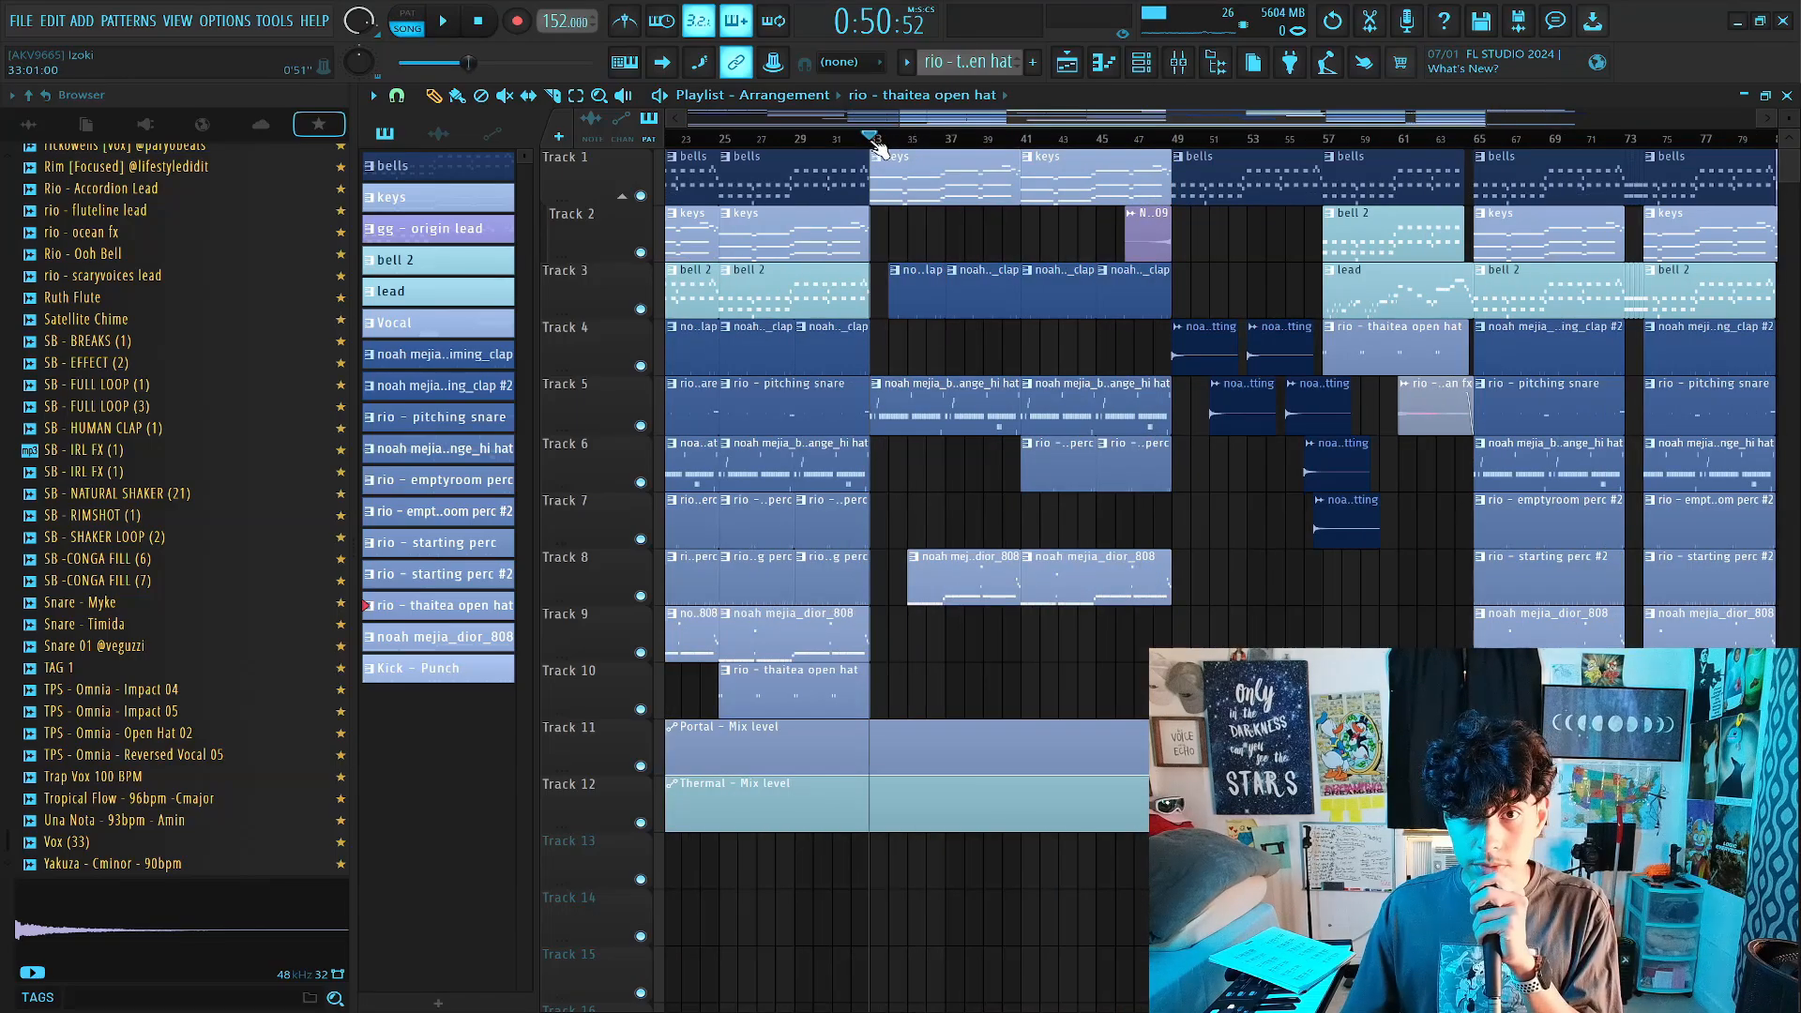
drag(878, 147, 1168, 149)
click(1172, 147)
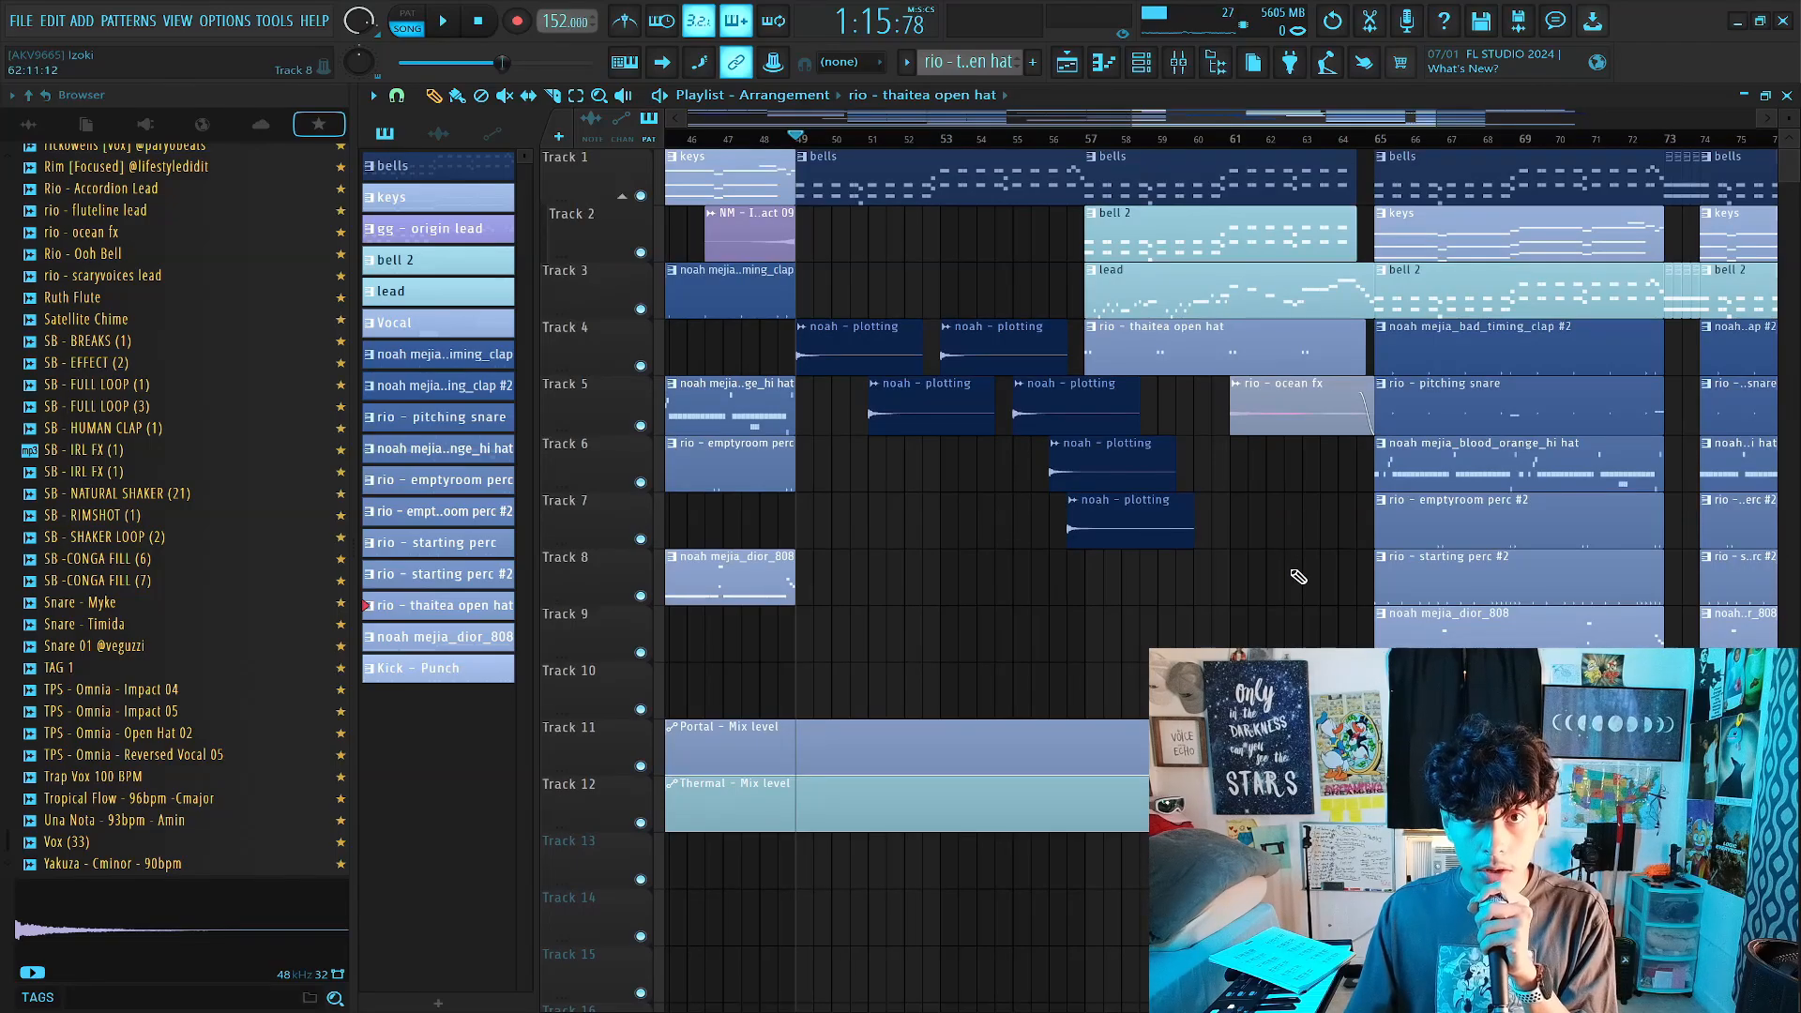
Place the playhead at bar 57 and open the lead pattern from playlist track 3.
drag(1172, 115, 1178, 115)
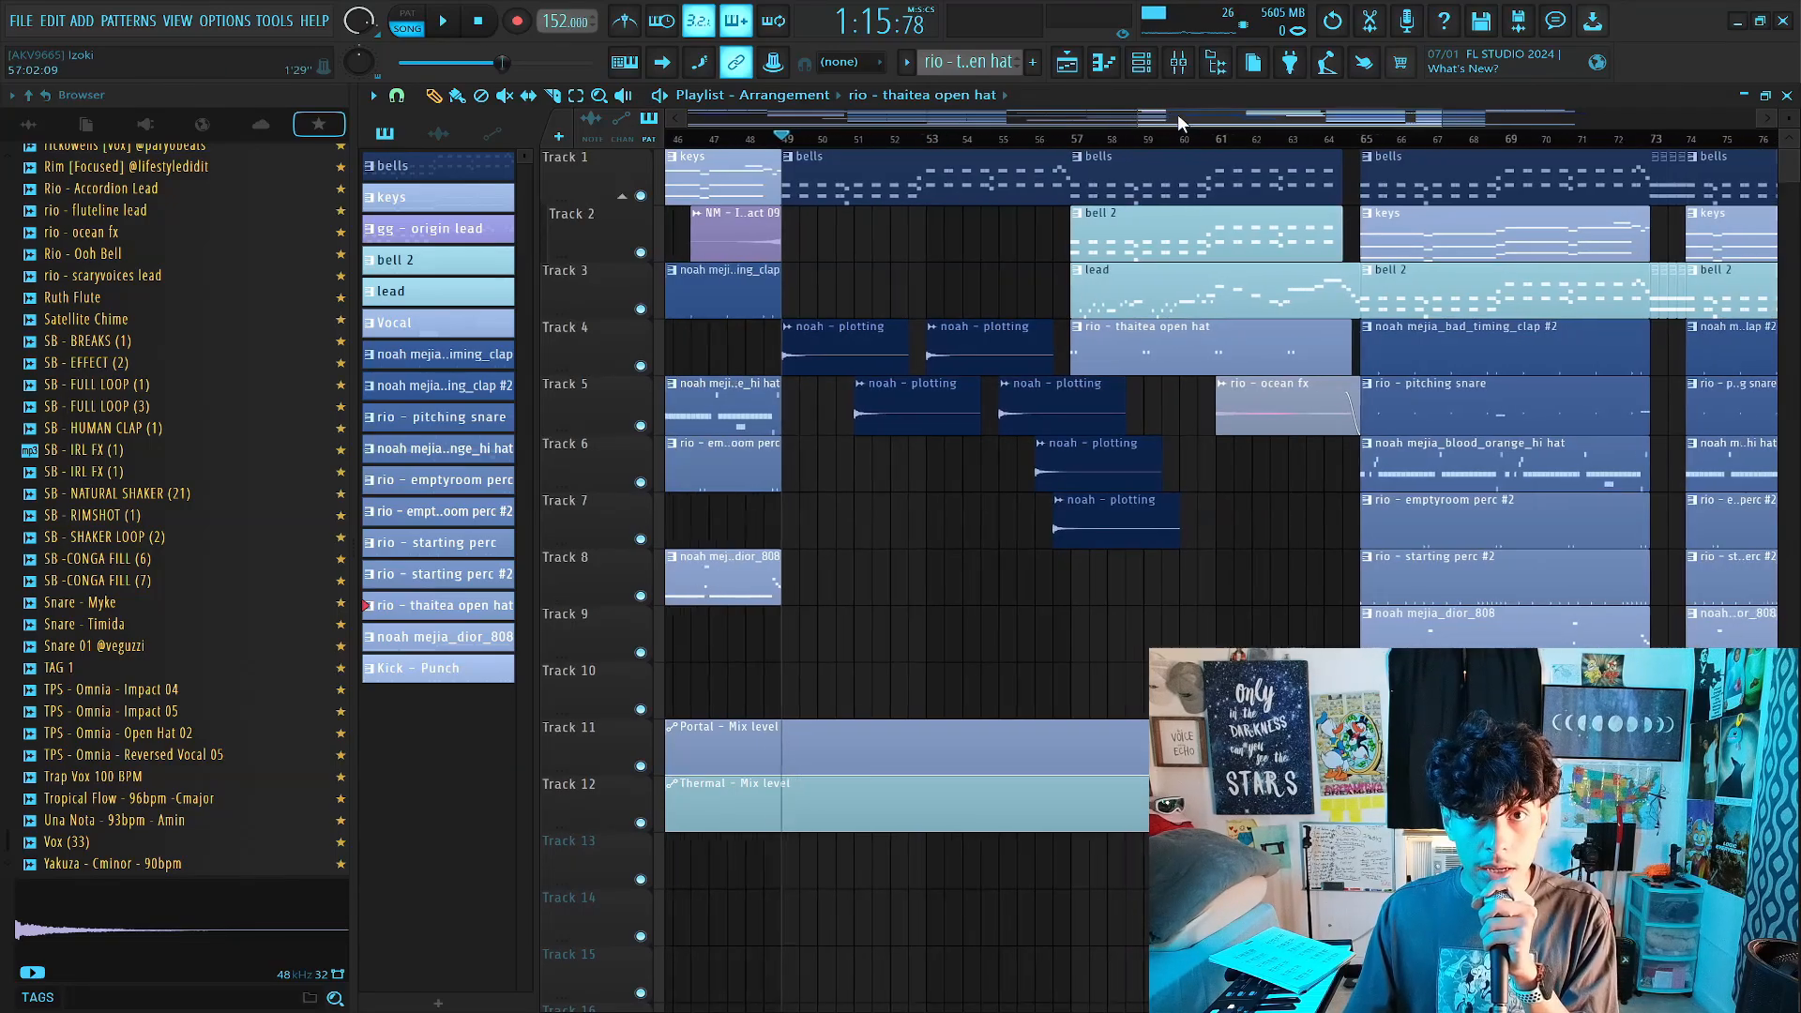
drag(1245, 123, 1262, 127)
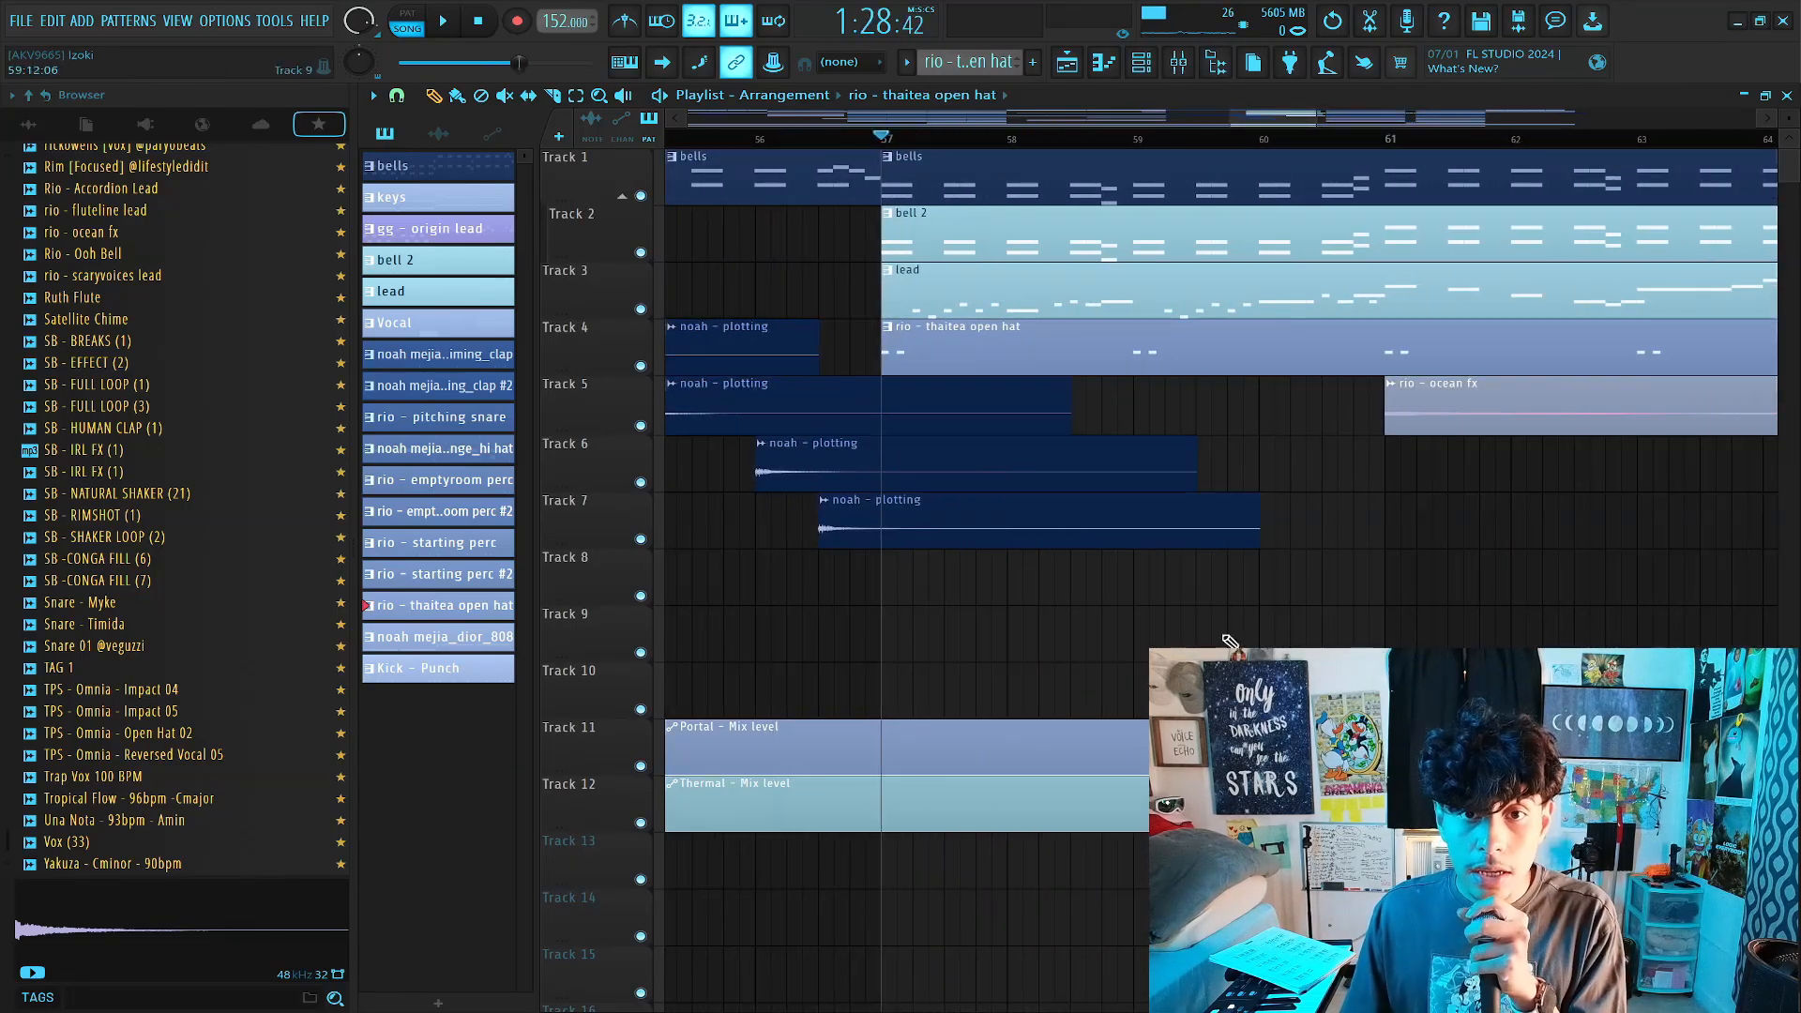
click(948, 287)
double_click(947, 287)
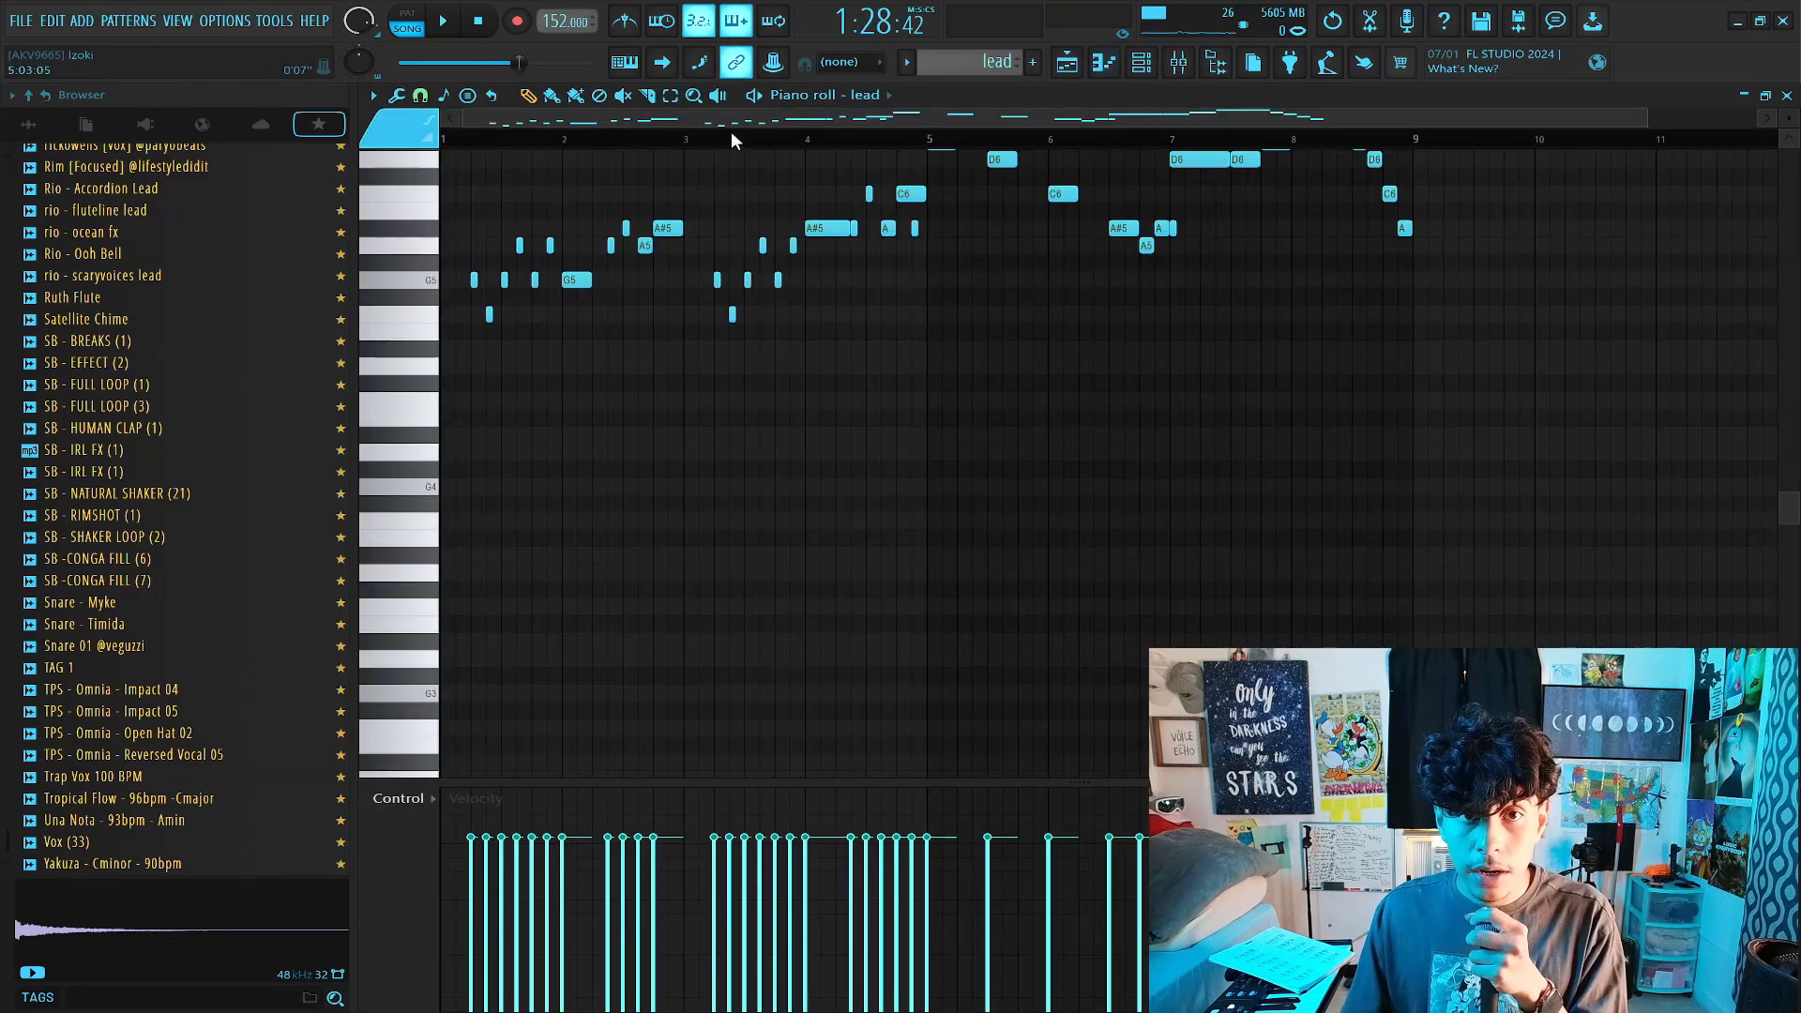
Play the lead melody from its start to its last notes with all of them in view.
key(space)
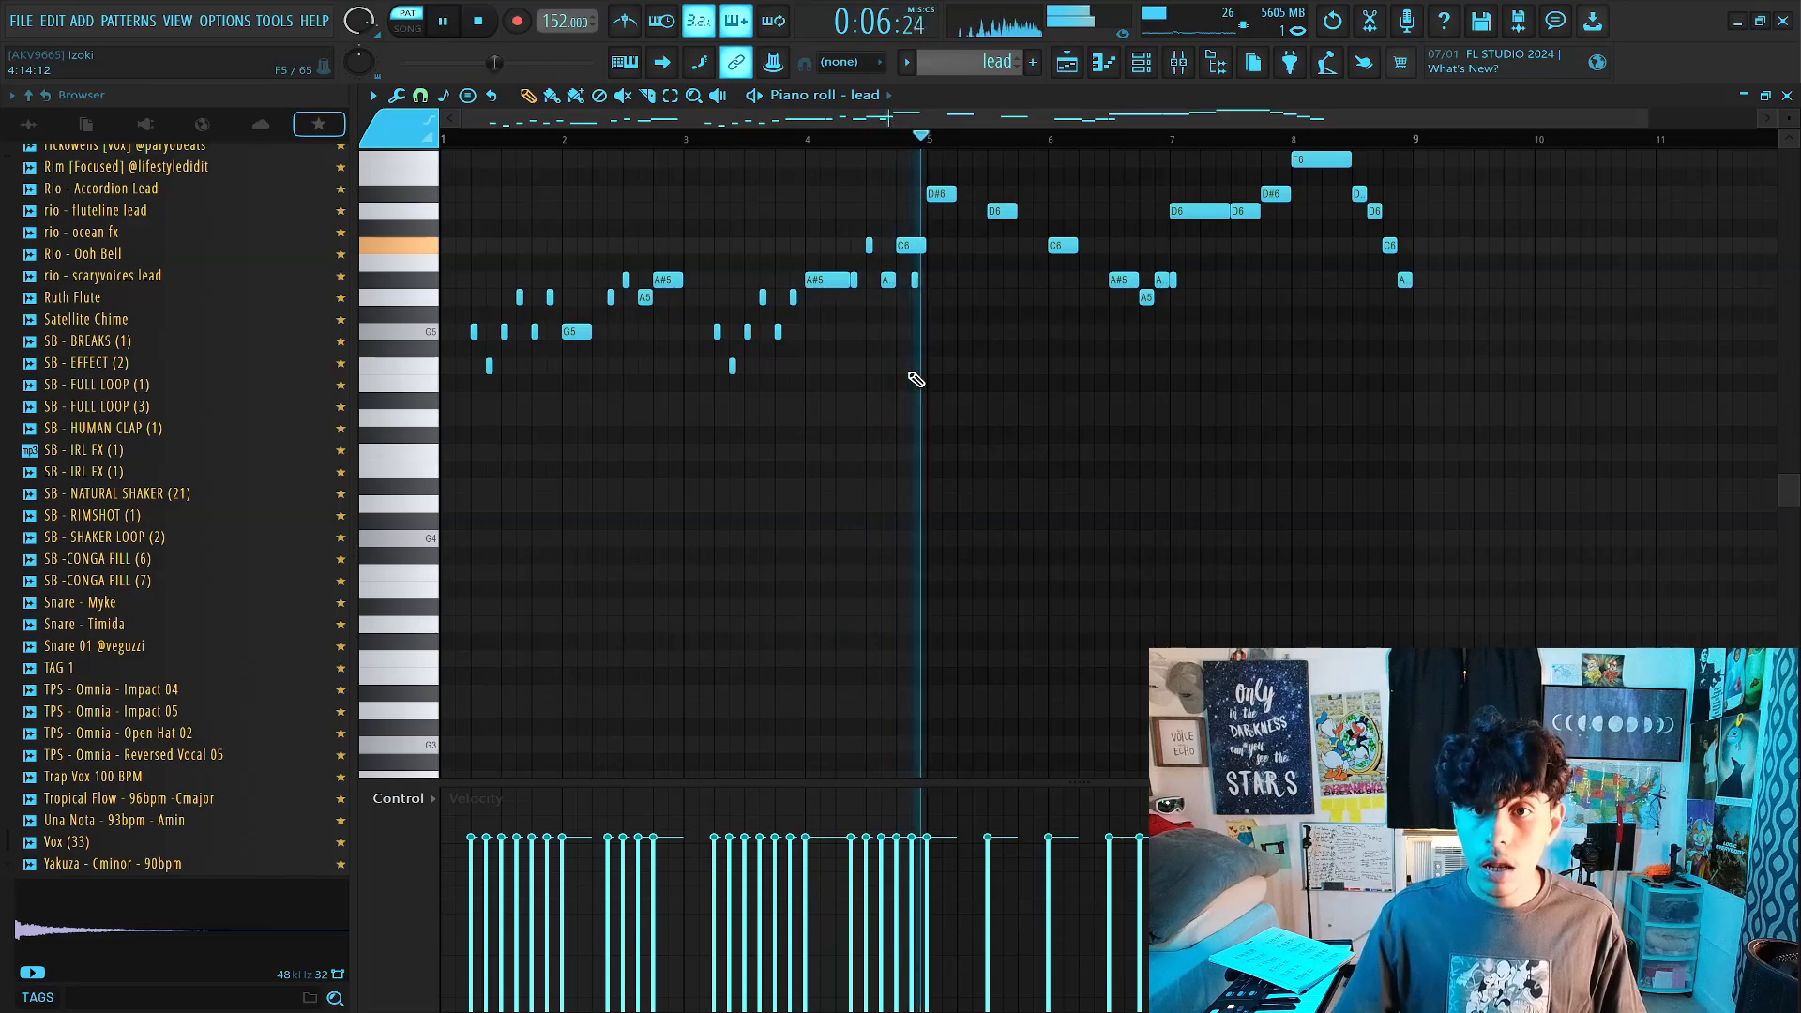
scroll(1013, 520, up, 2)
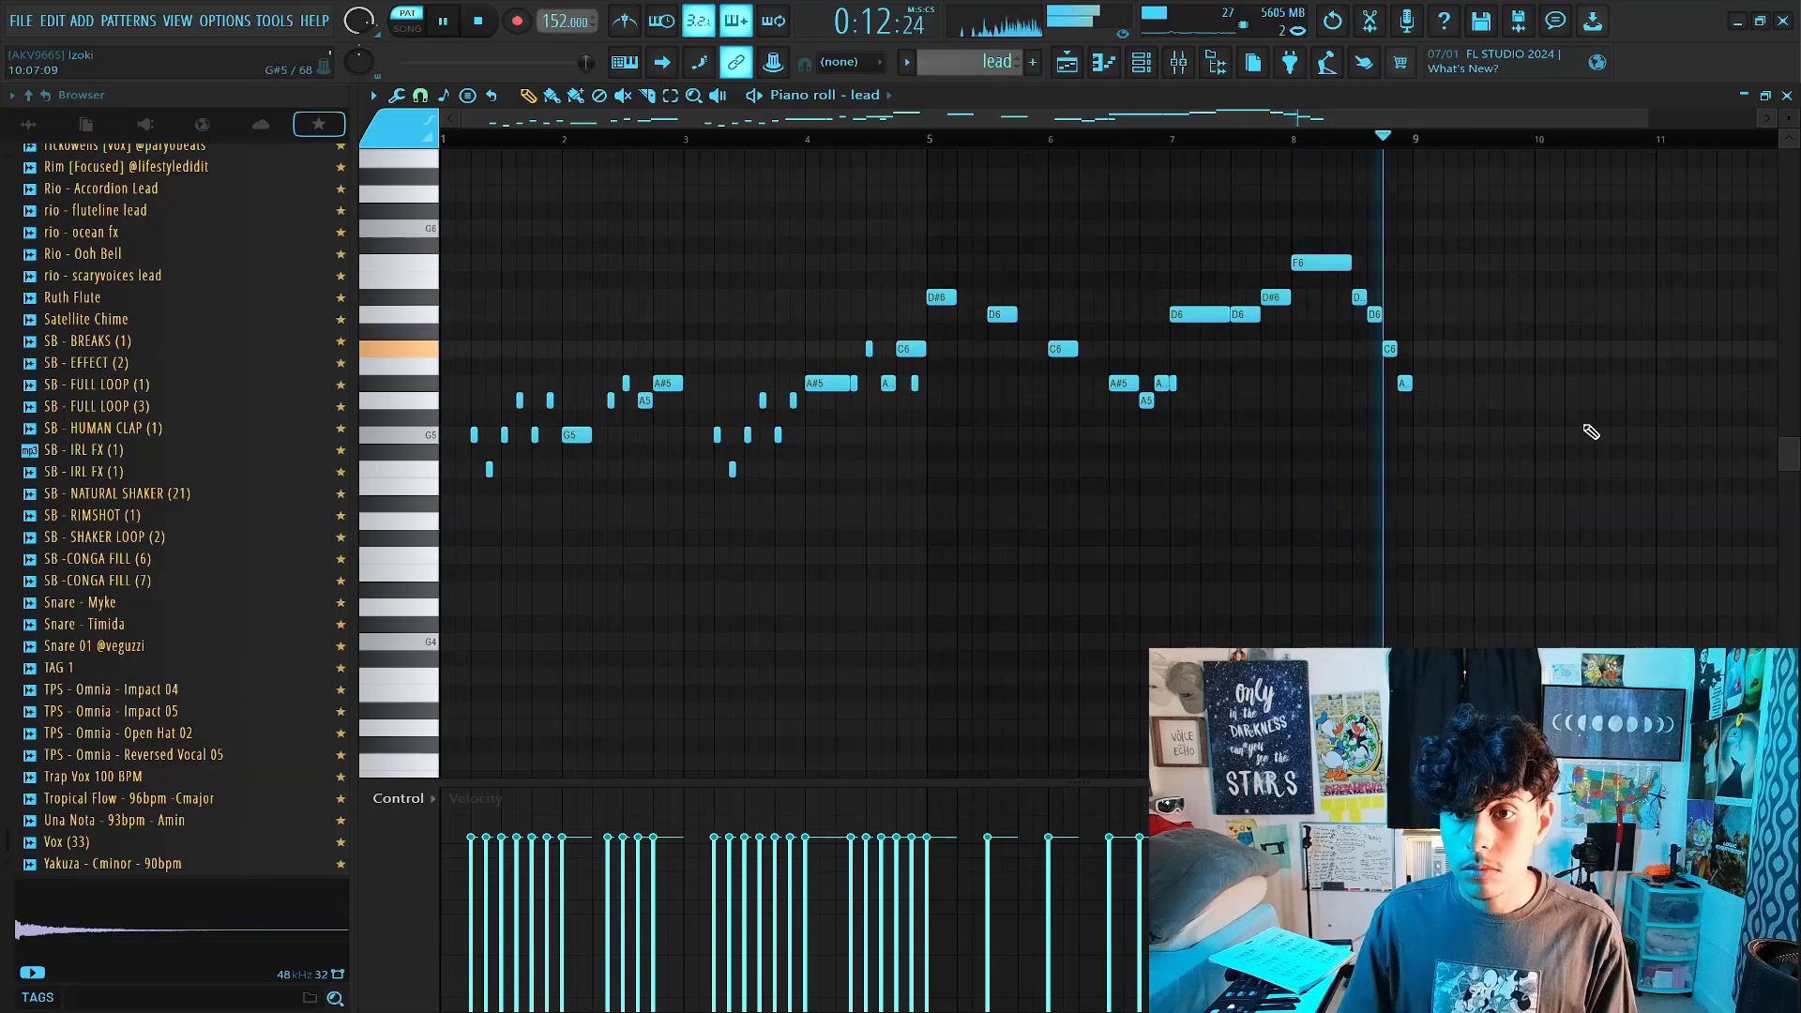
key(space)
Open the lead's mixer track and inspect its ValhallaVintageVerb and soothe2 effects.
click(1142, 61)
click(518, 372)
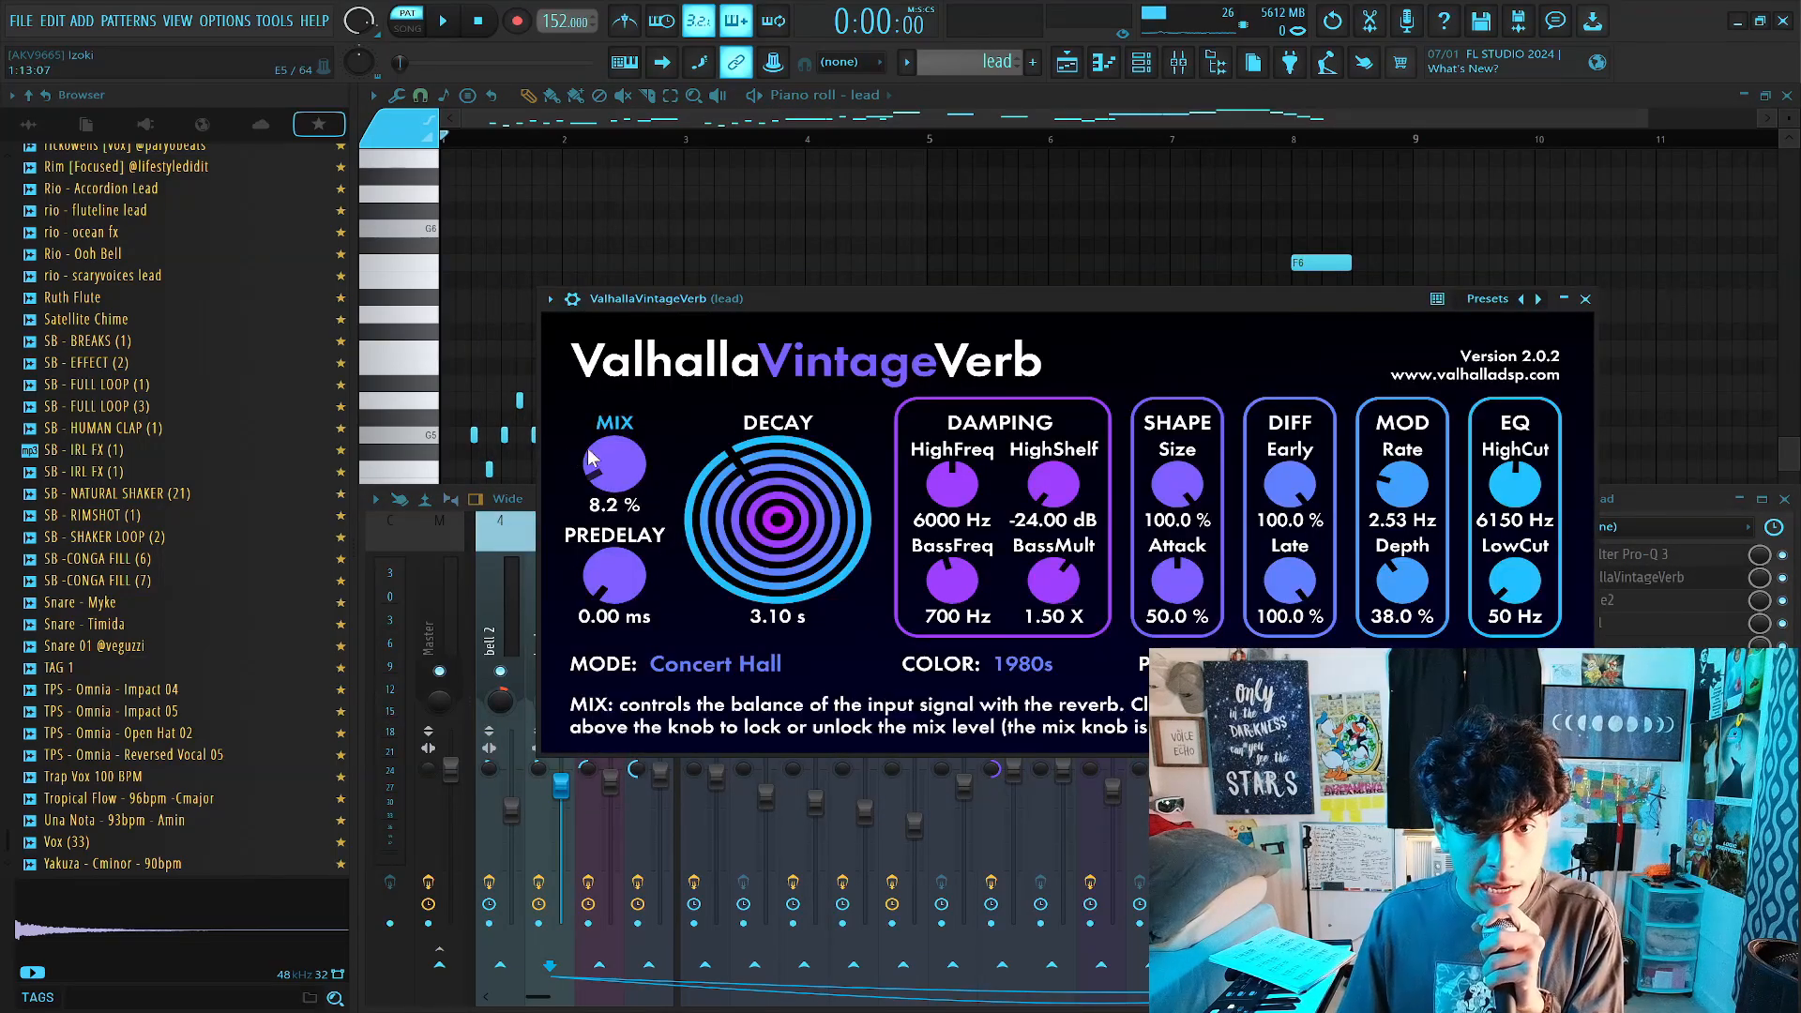
click(1585, 299)
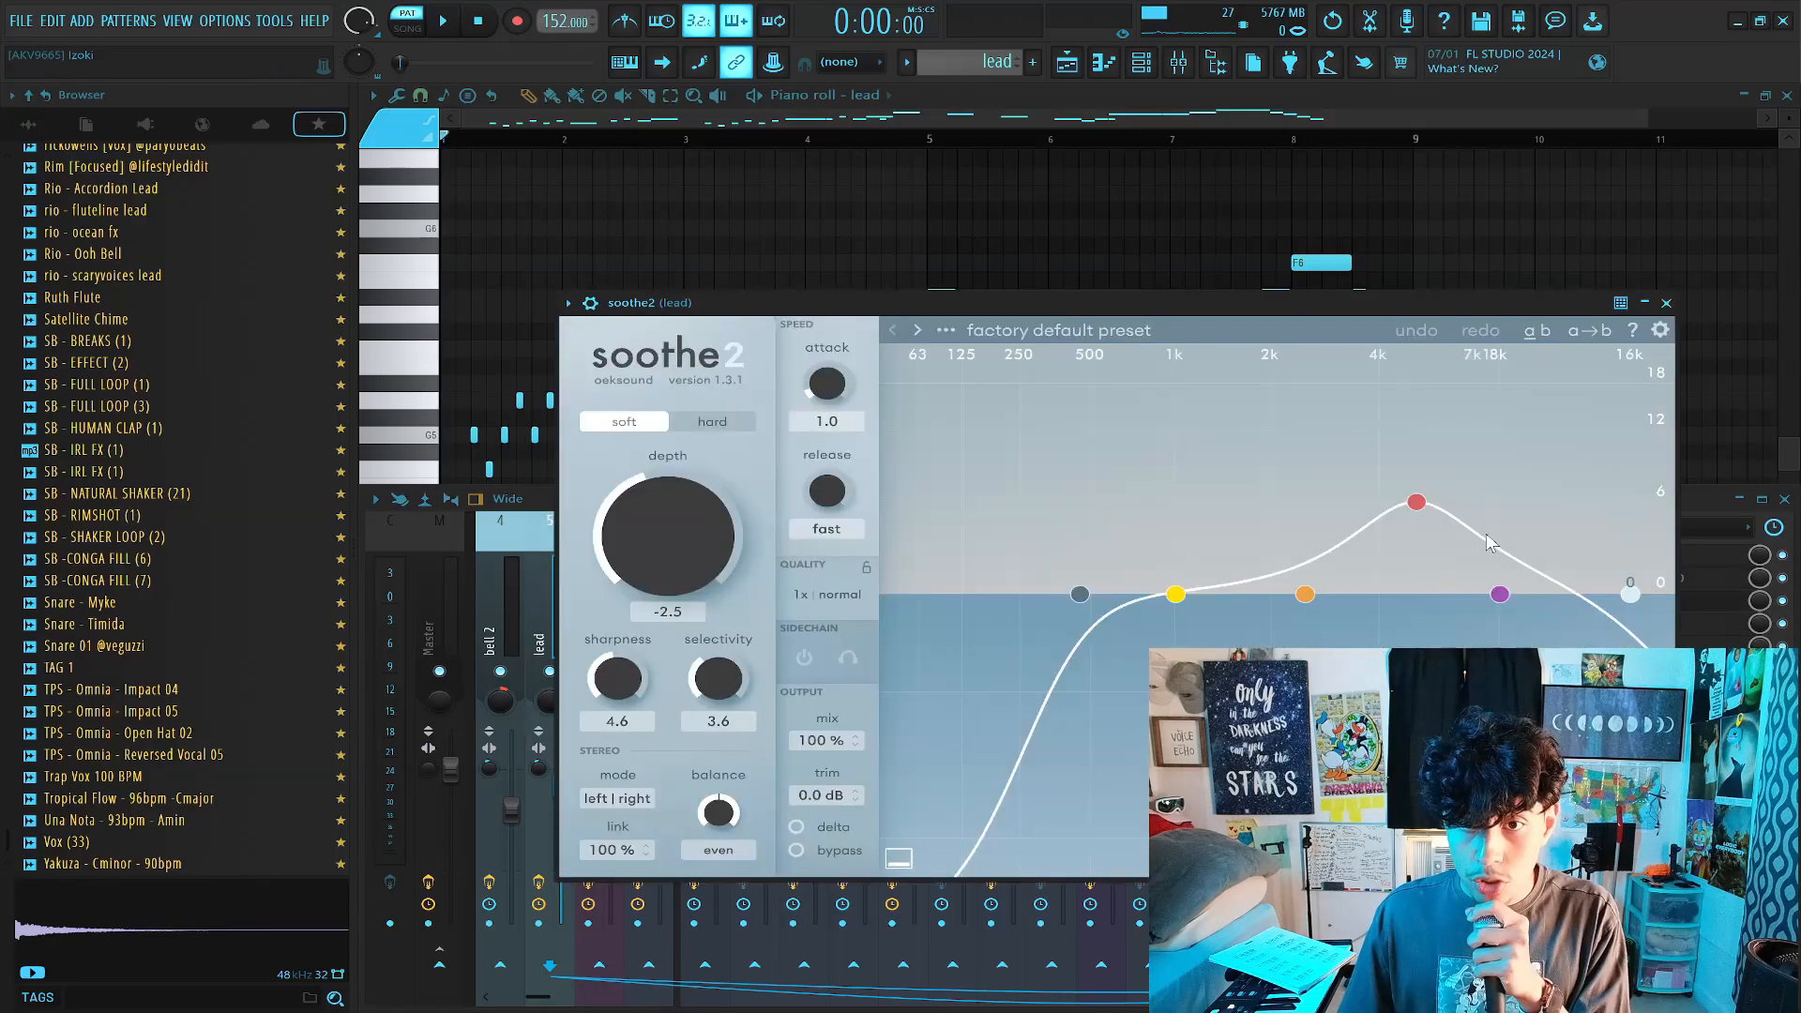
Inspect the Portal and BEAM effects on the lead's mixer track and close the effect windows.
click(1666, 303)
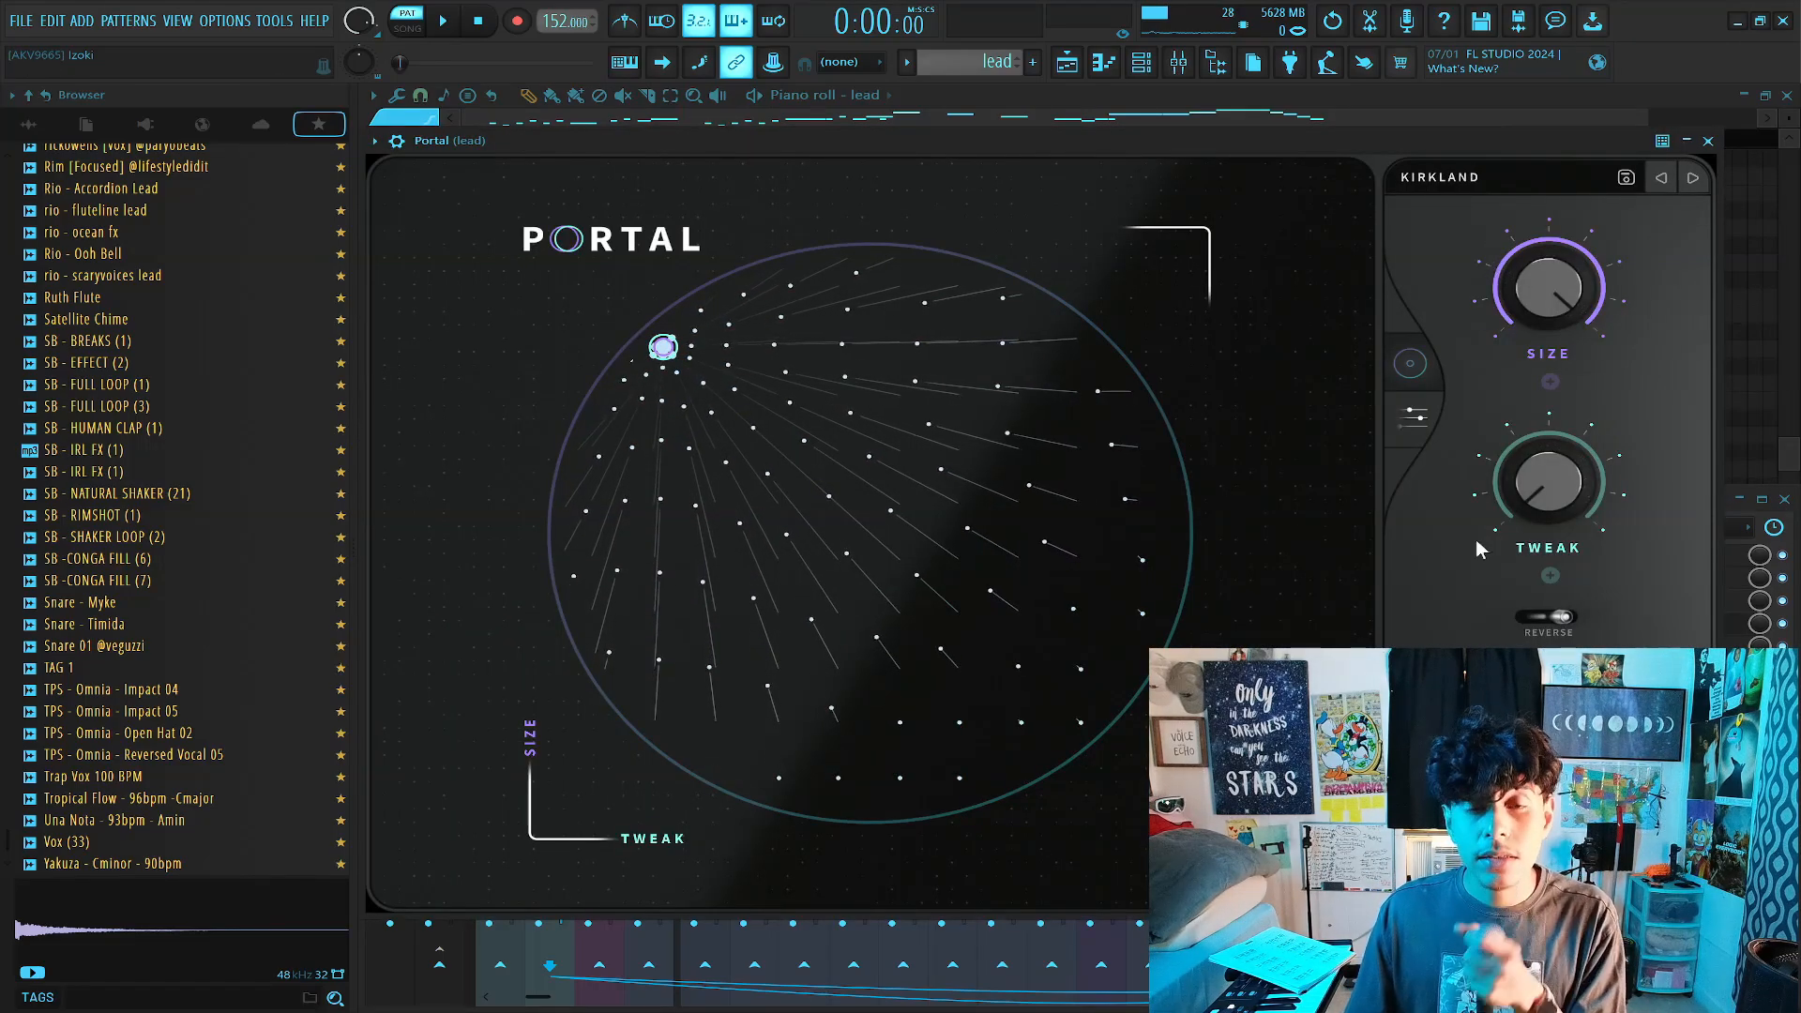
drag(677, 139, 683, 106)
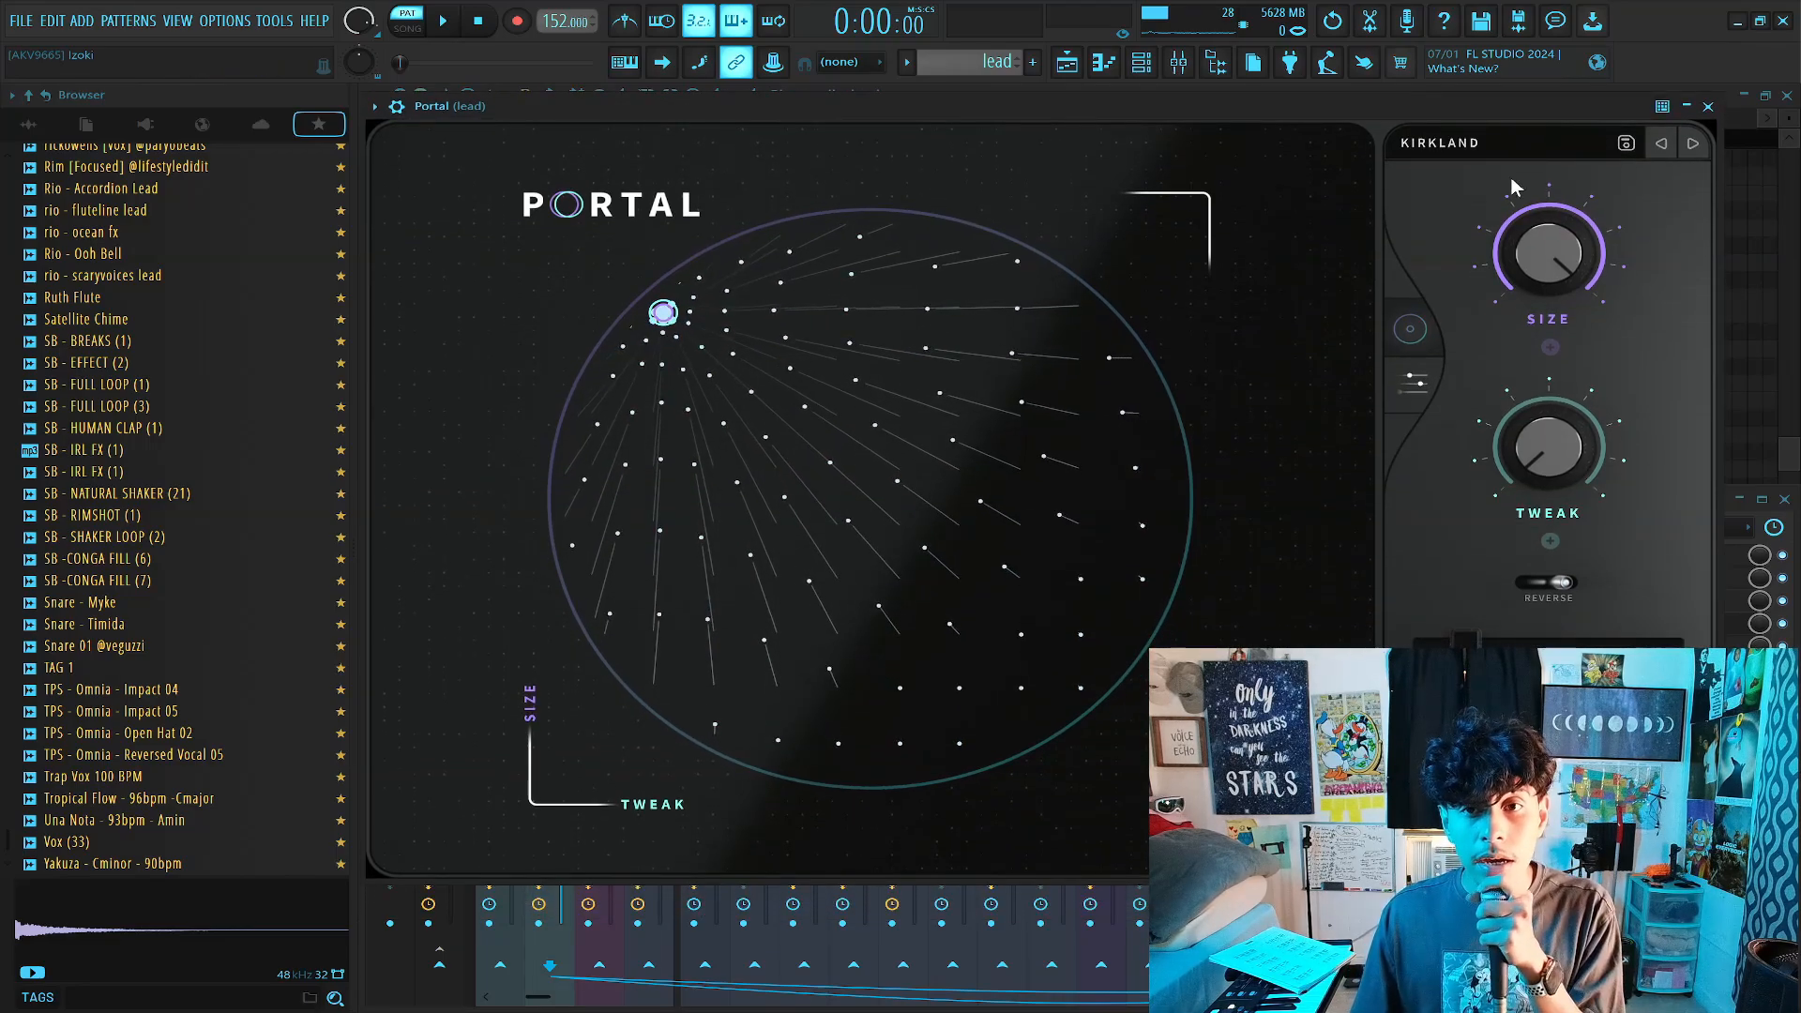
drag(794, 110, 811, 137)
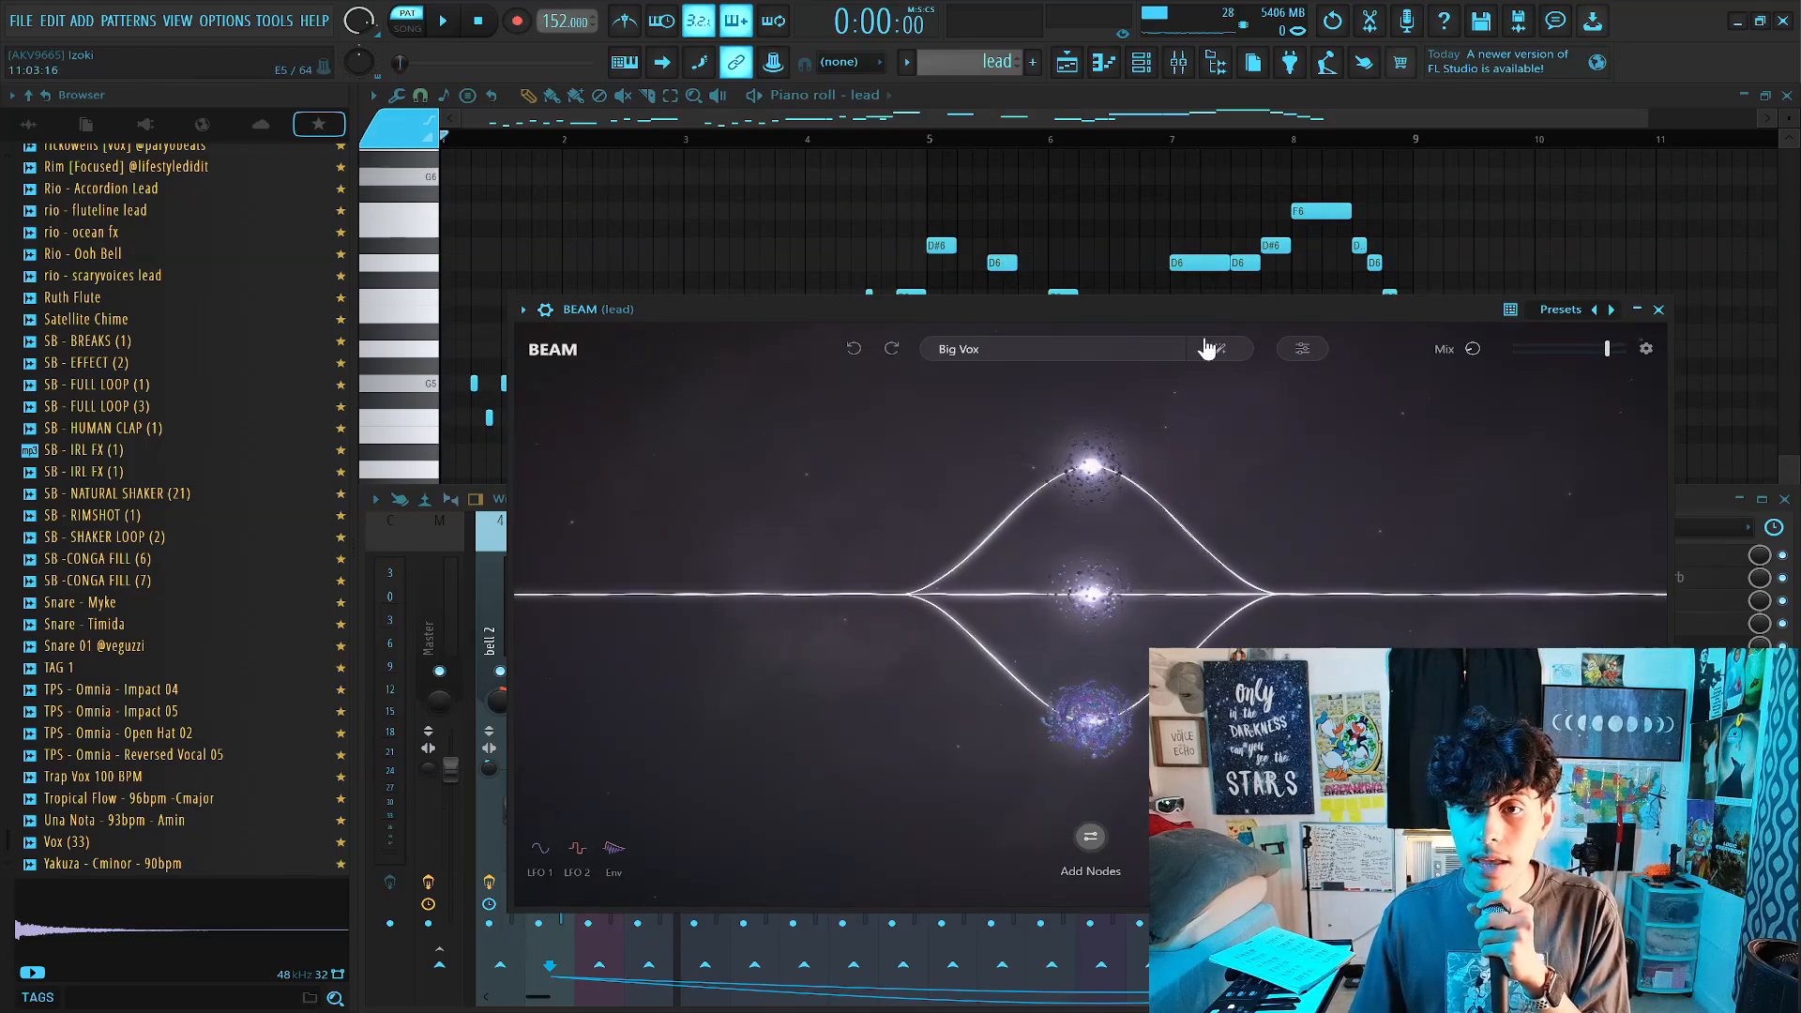
drag(1195, 313, 1194, 306)
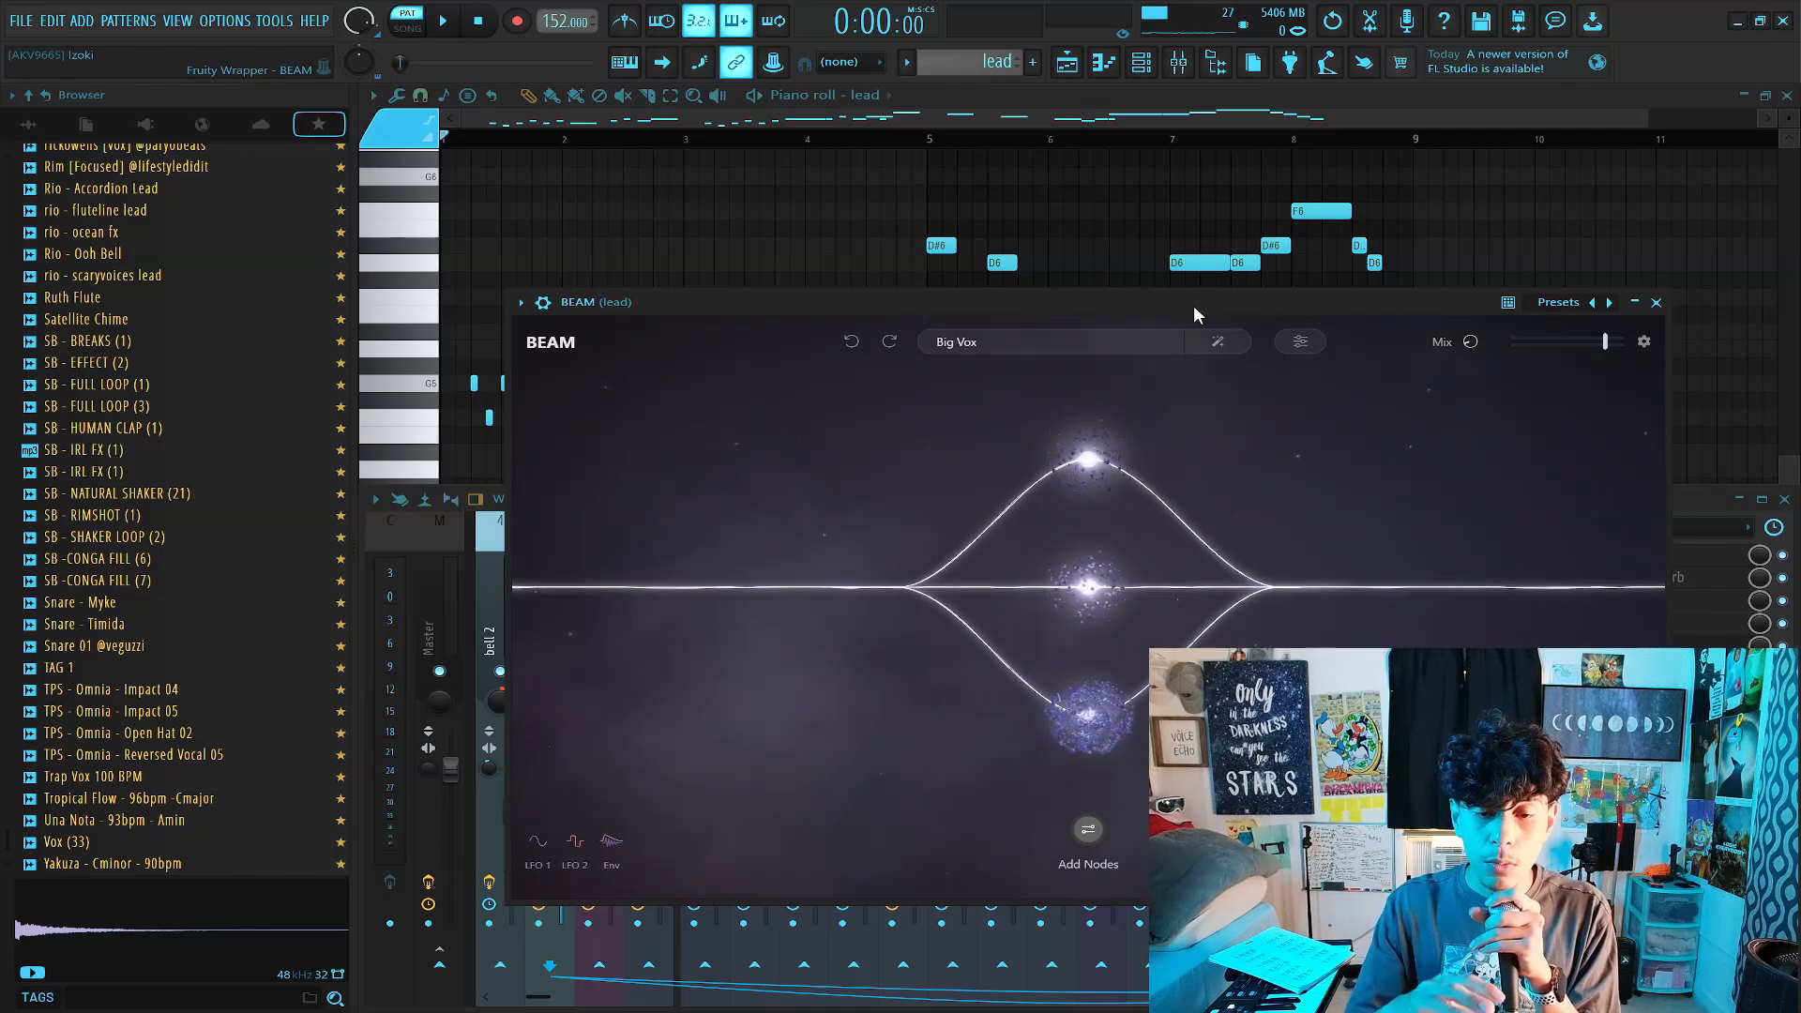
key(Escape)
Compare the lead's playback with its mixer track effects bypassed and enabled, and review its notes in the piano roll.
click(541, 882)
key(space)
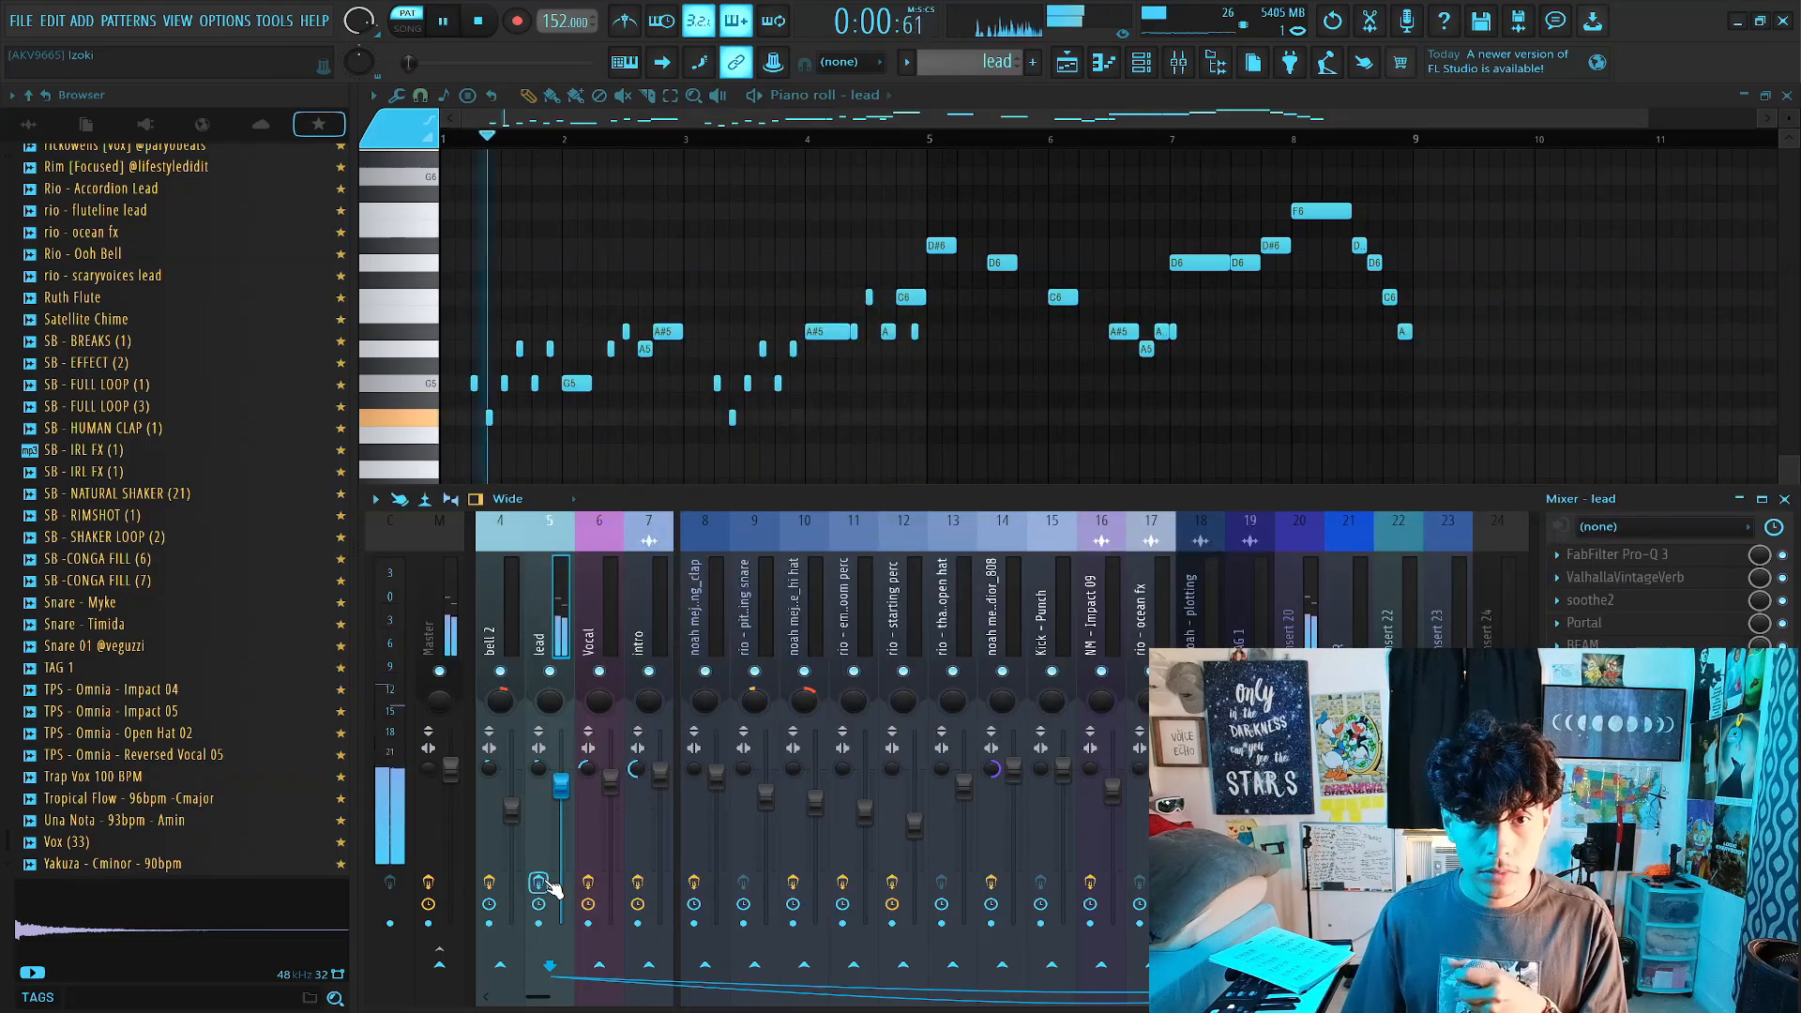
key(space)
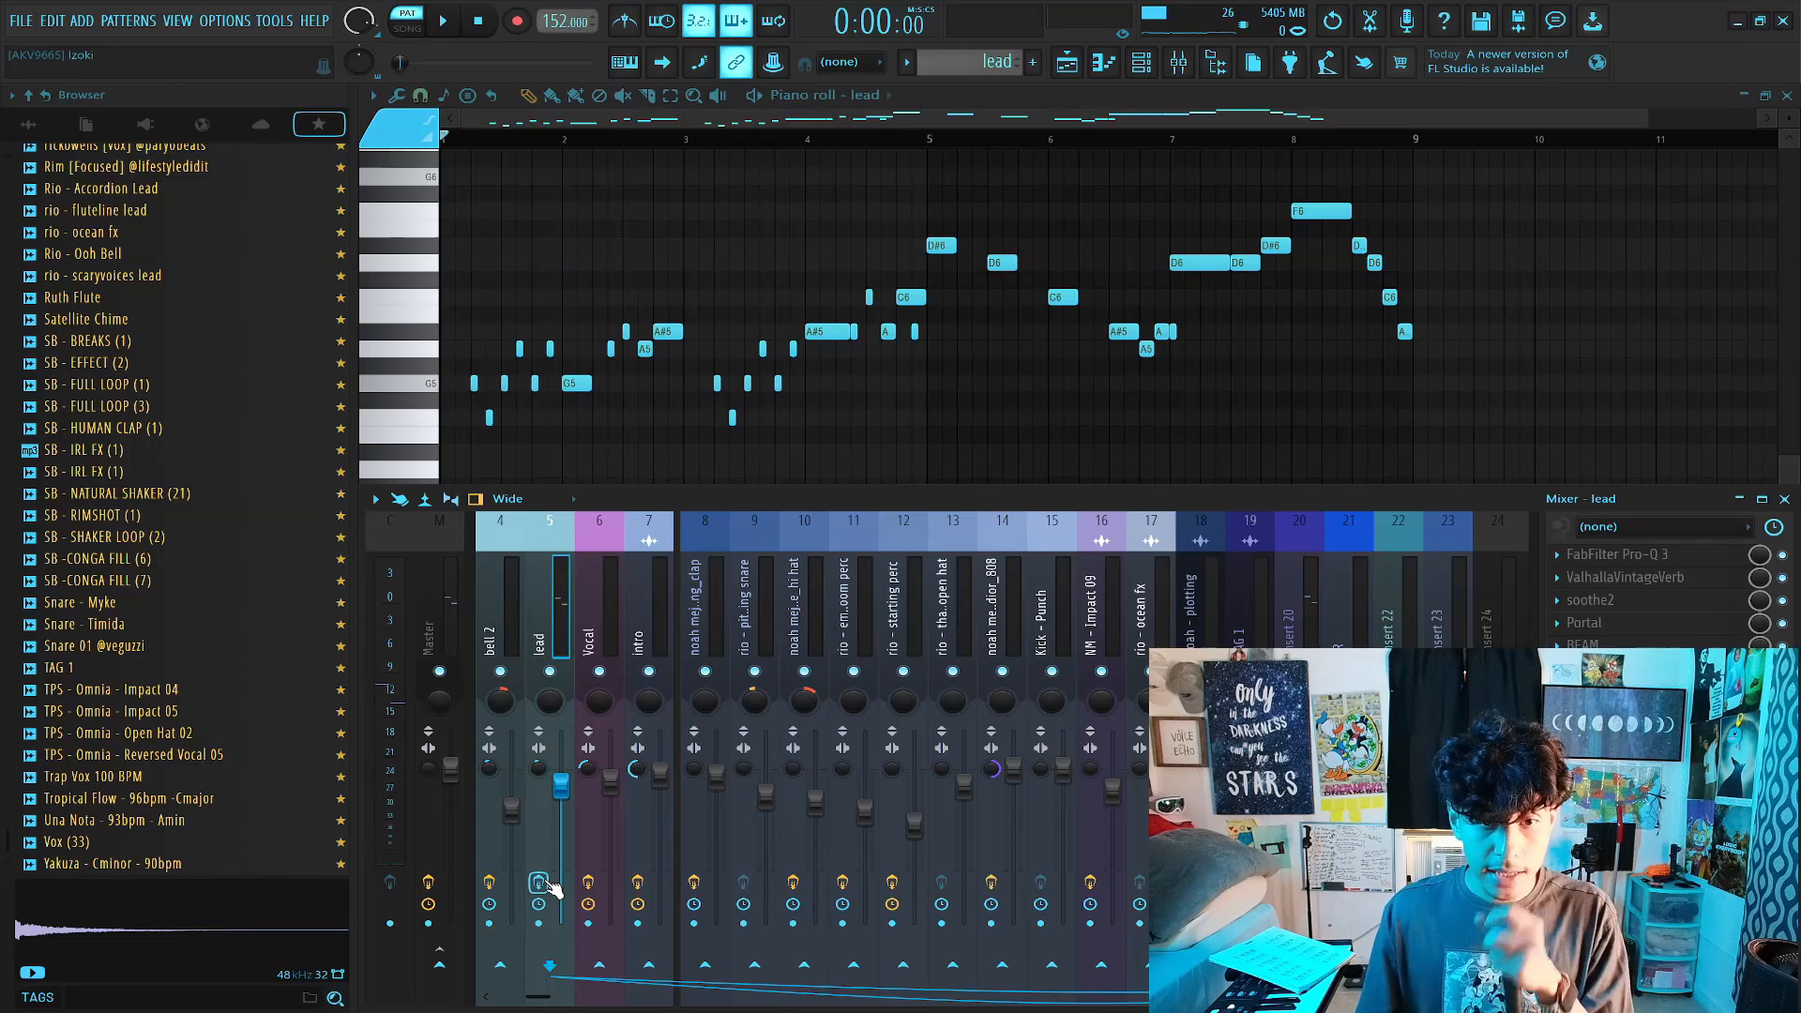
key(space)
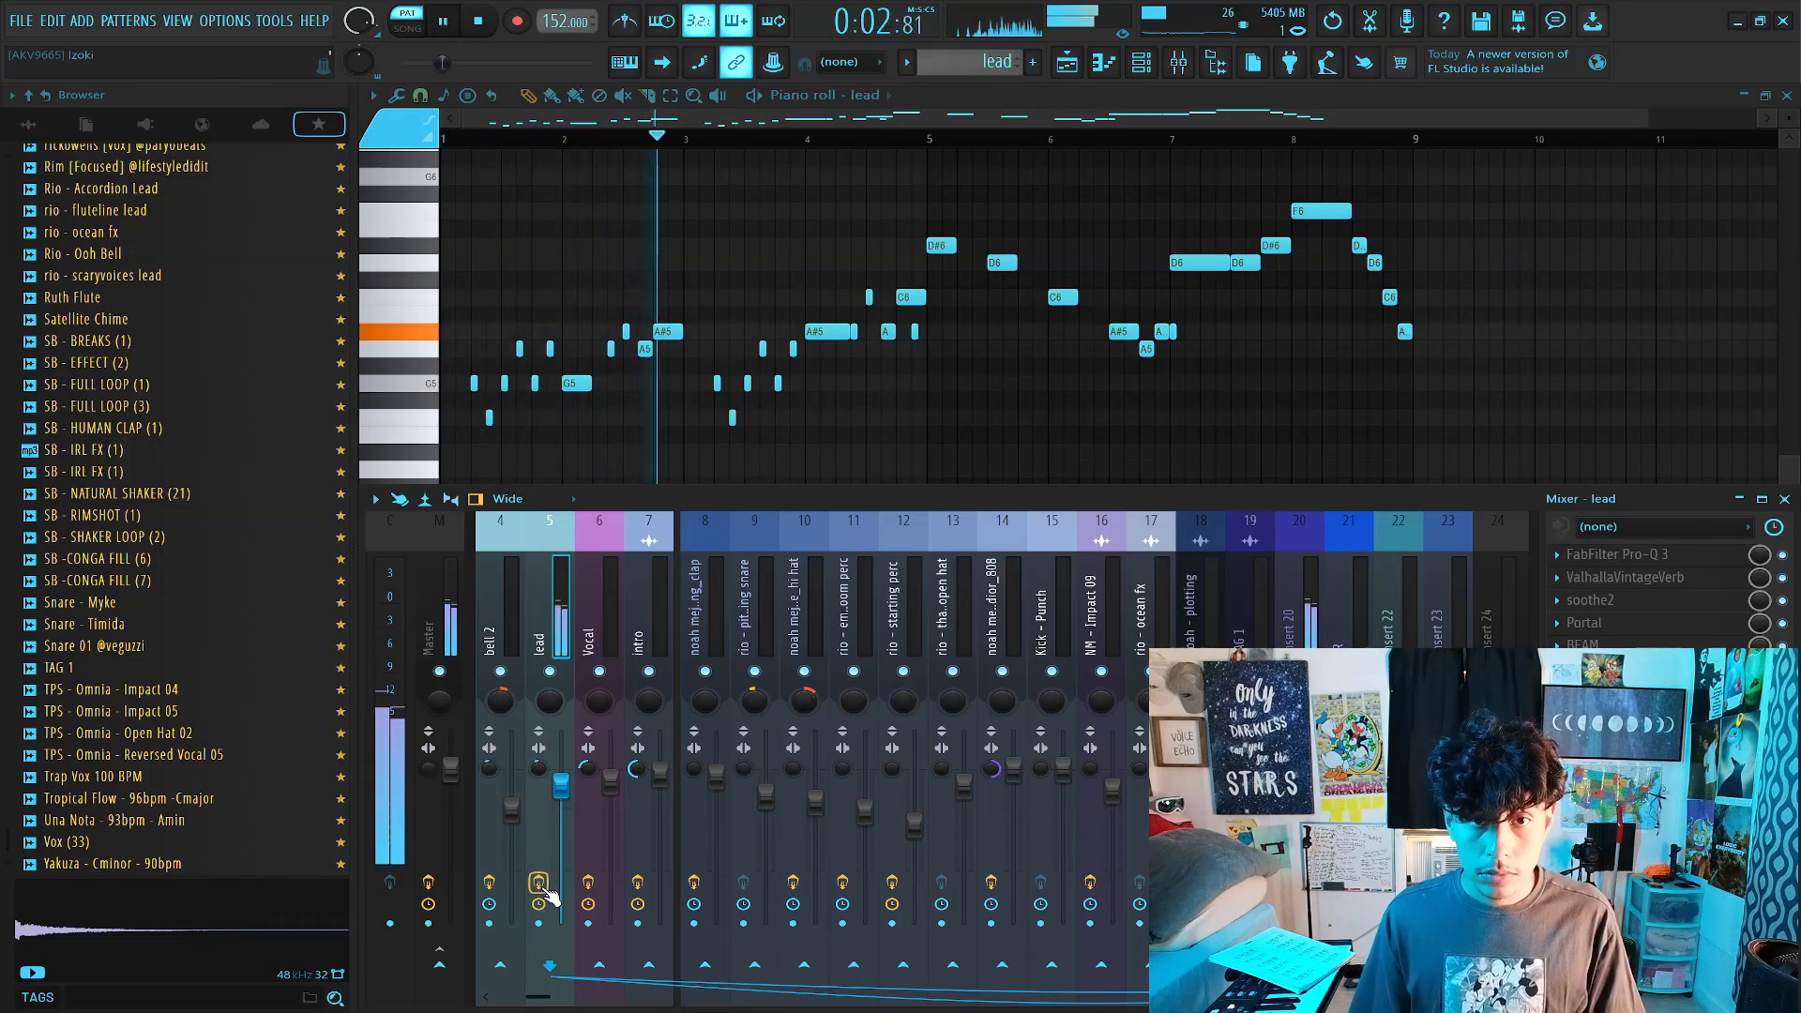
key(space)
scroll(943, 150, up, 1)
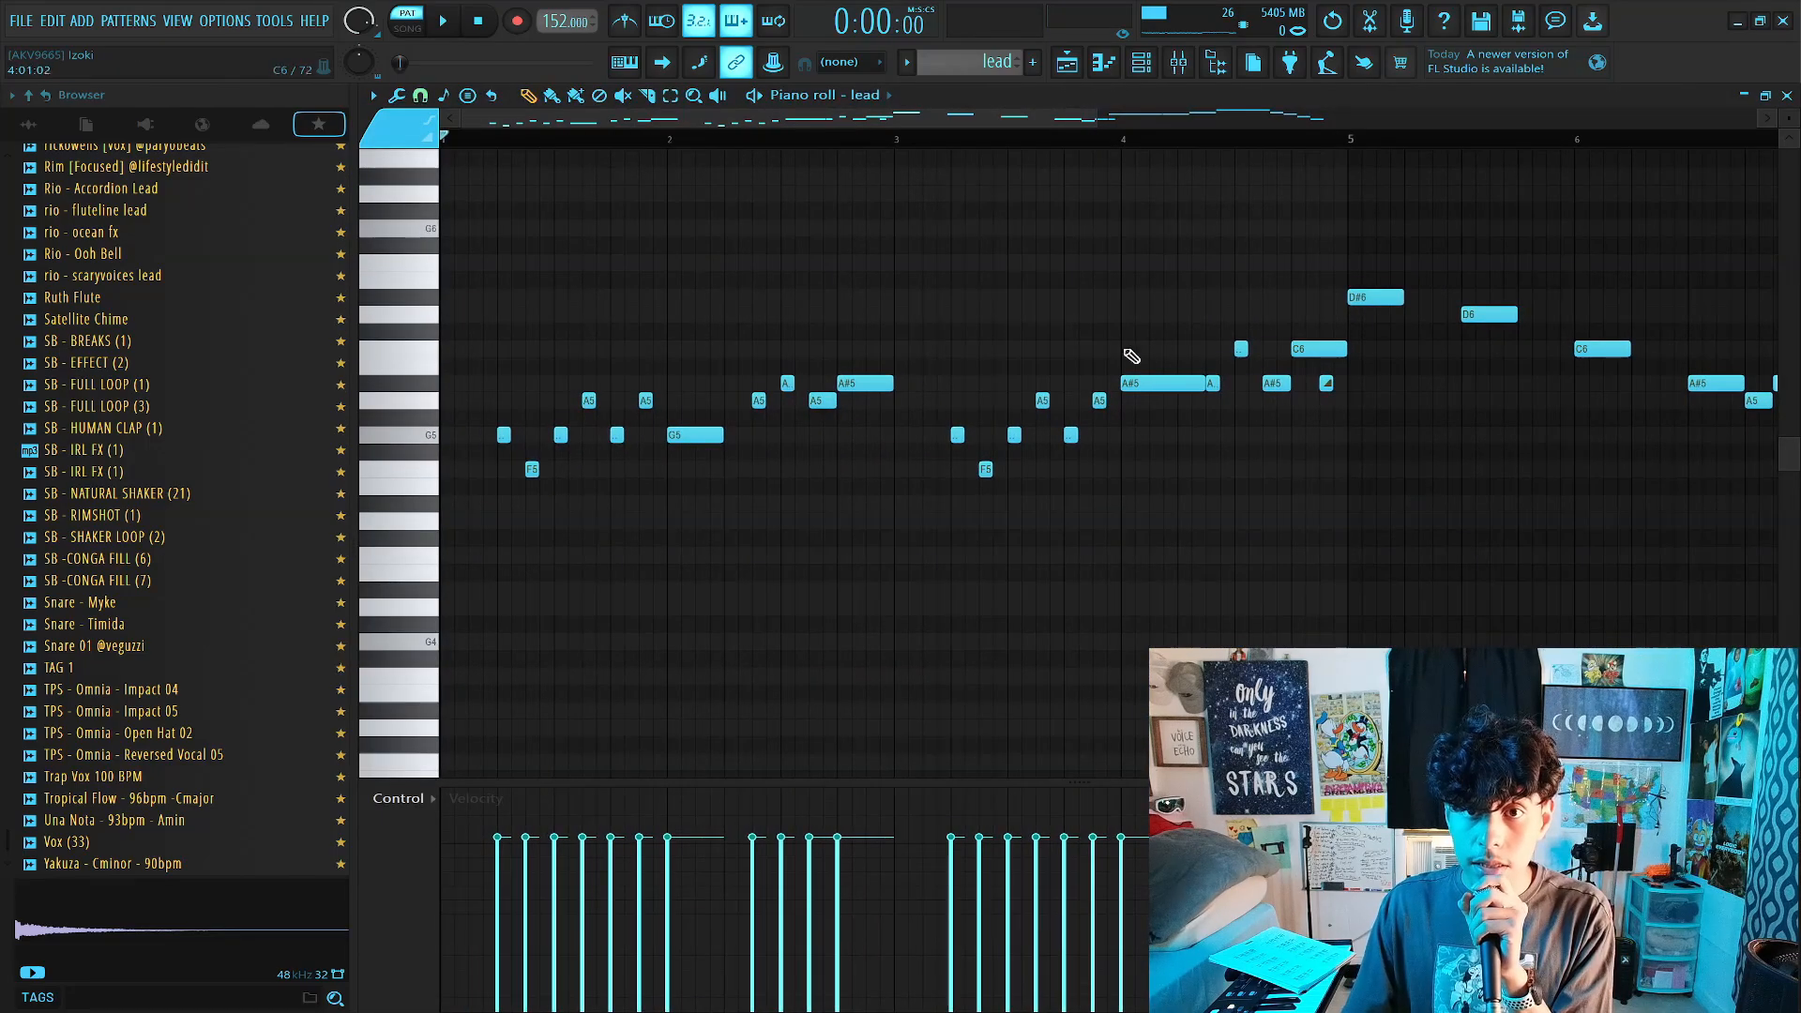
scroll(1129, 351, up, 2)
scroll(1085, 185, down, 2)
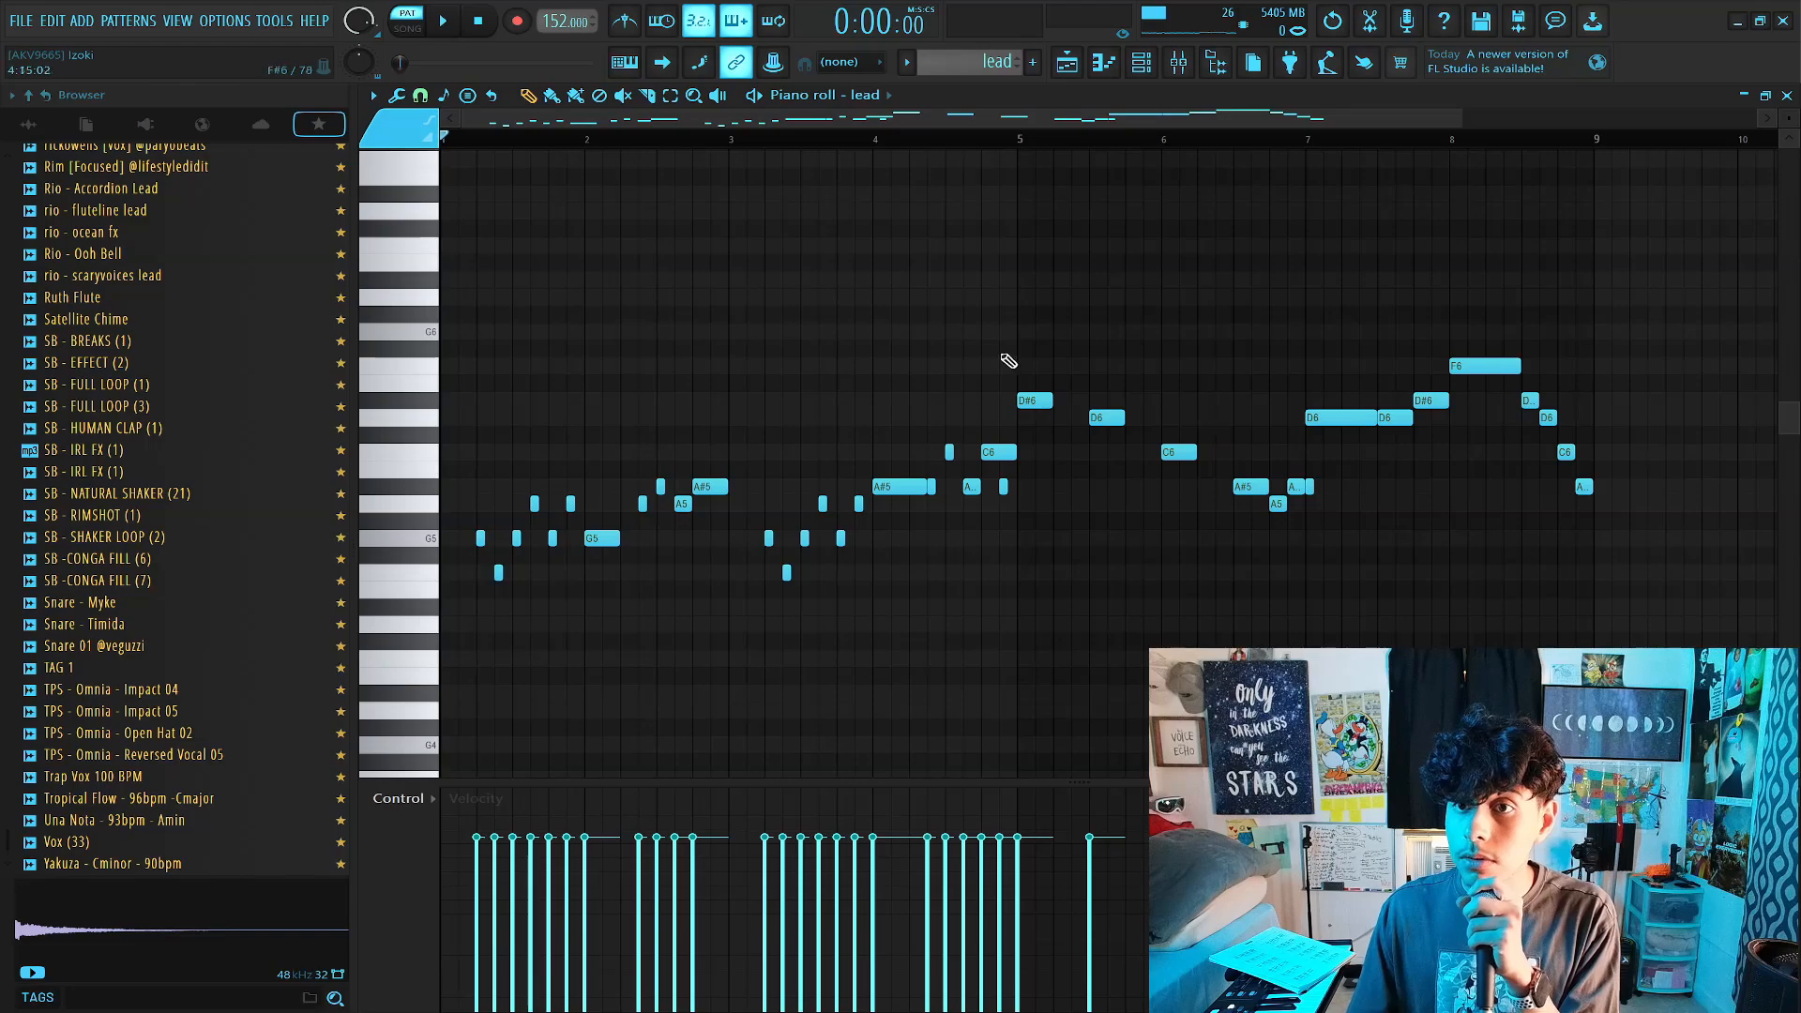
scroll(1009, 361, down, 1)
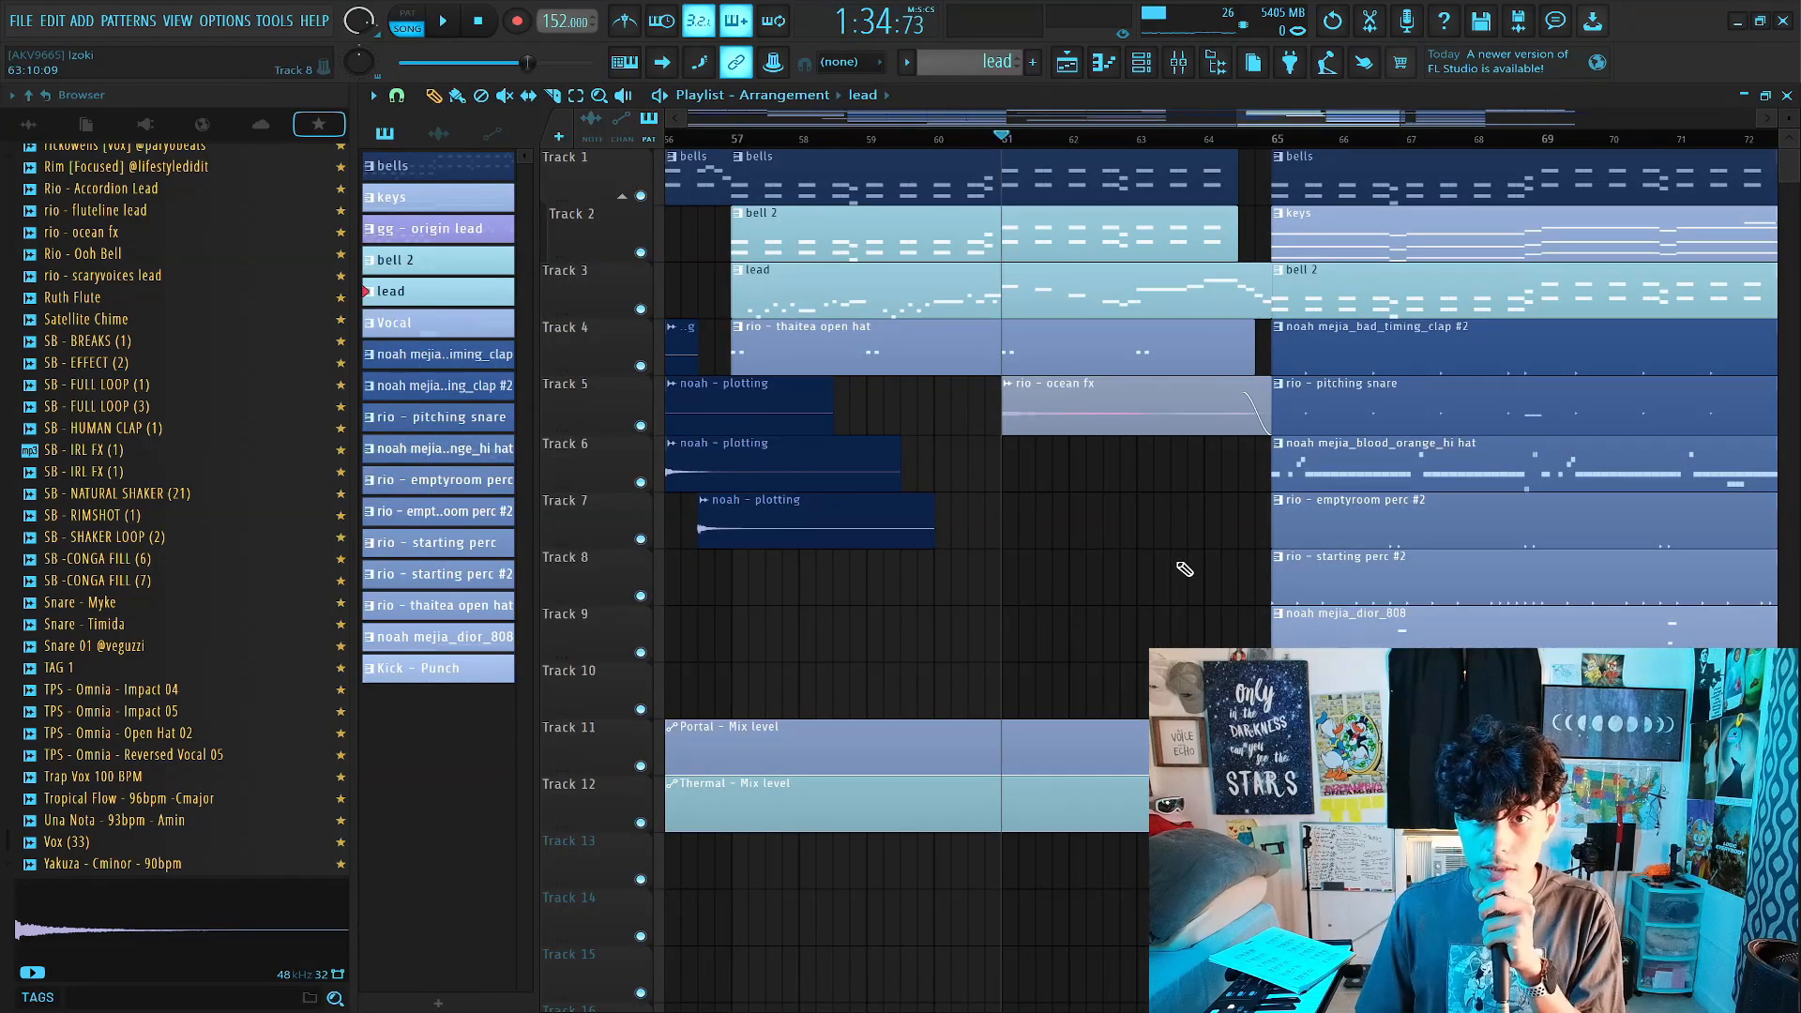
Play the arrangement from bar 61 into the section at bar 65, with playlist auto-scrolling on only during playback.
key(space)
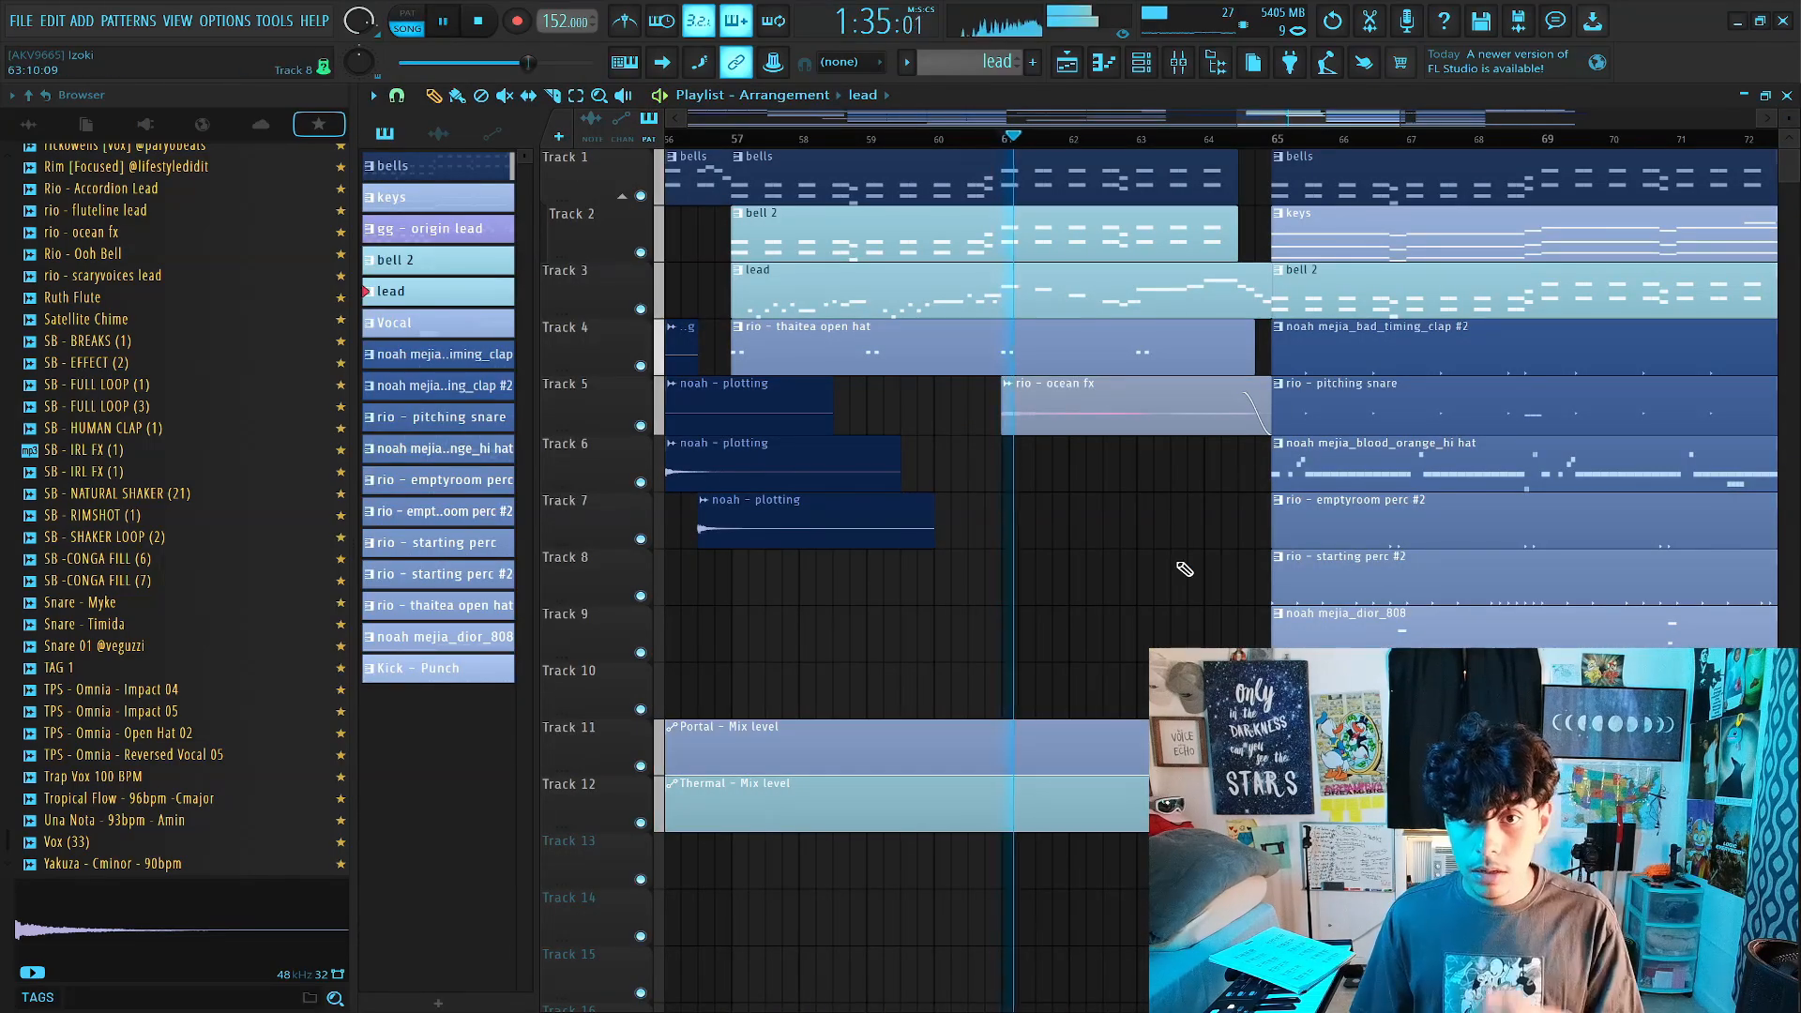
click(670, 67)
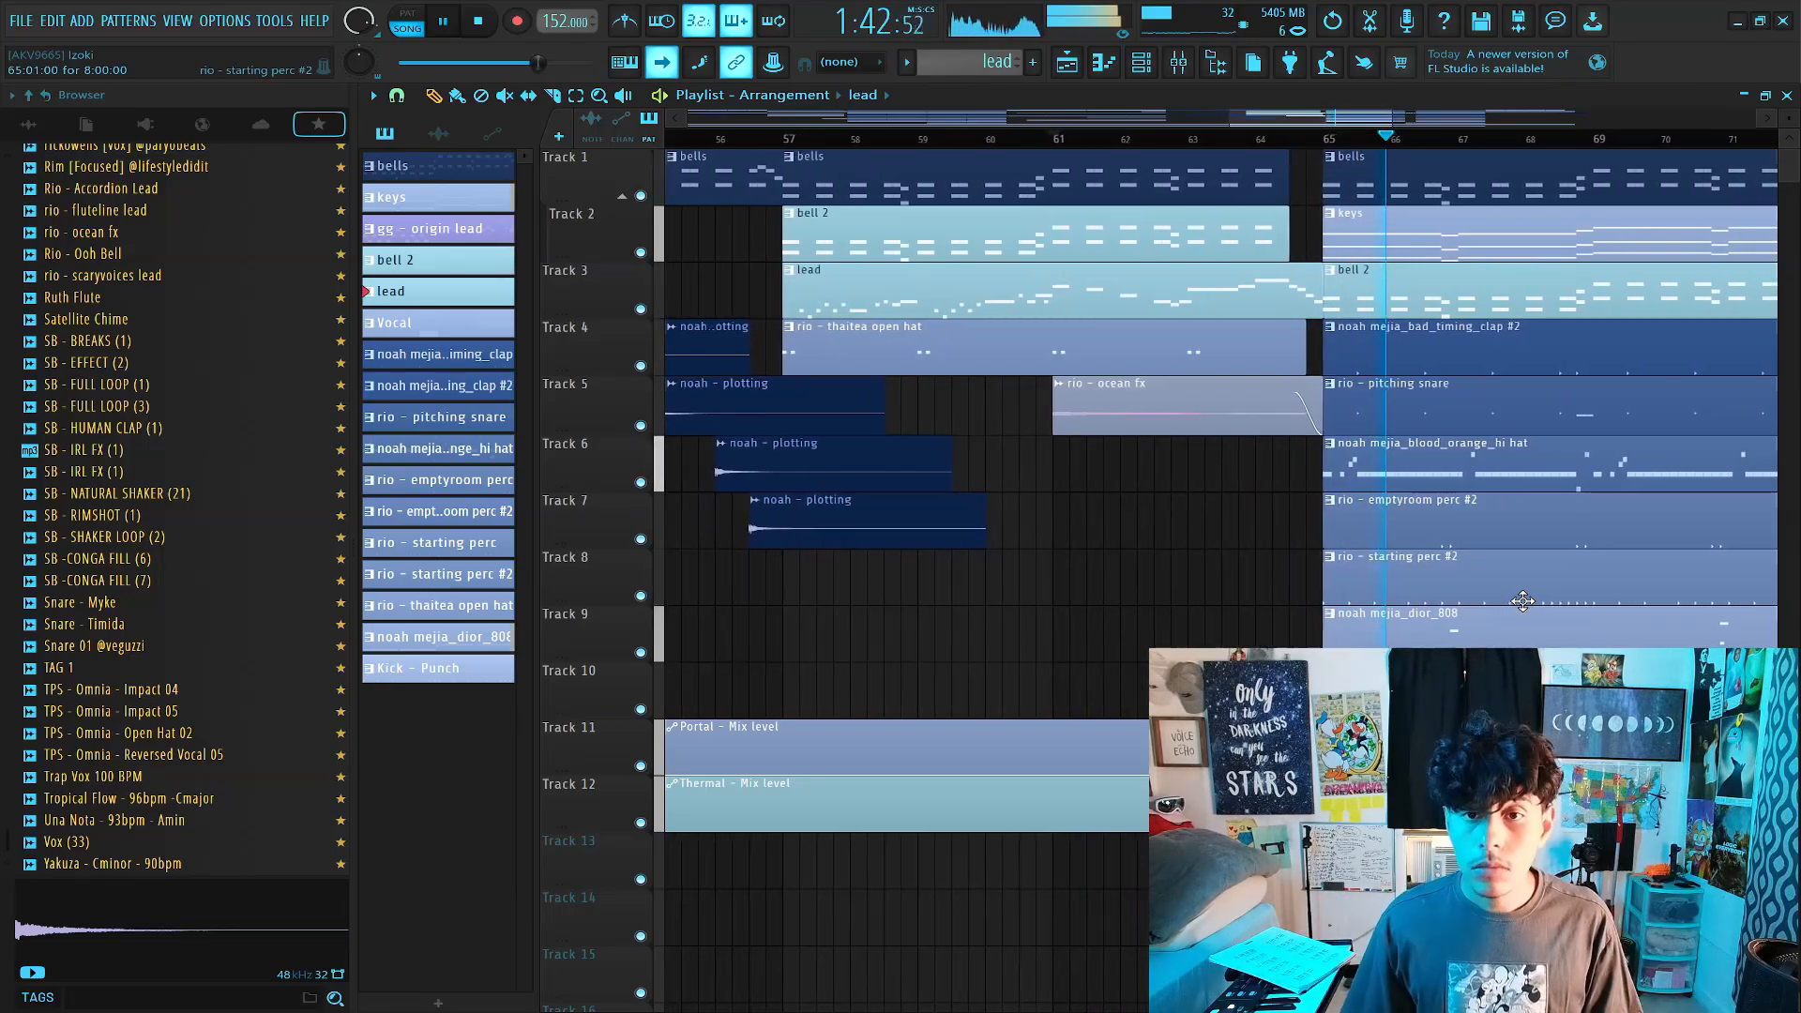
key(space)
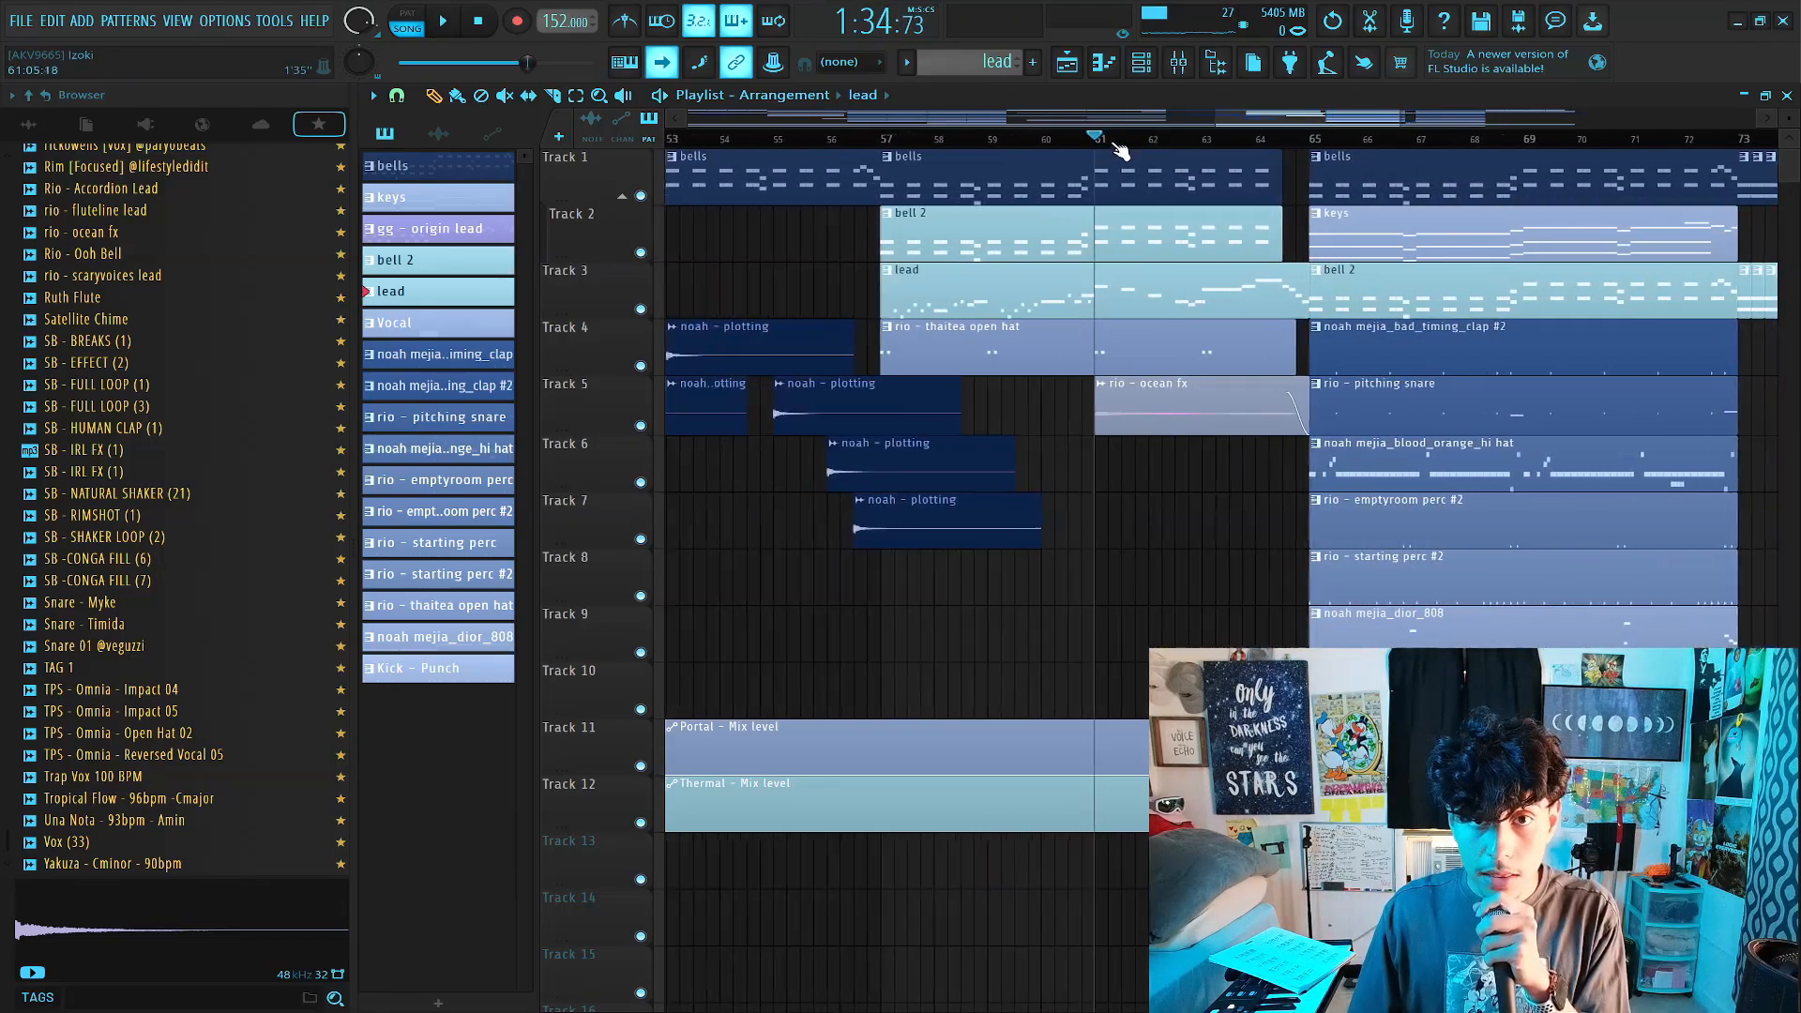
scroll(1117, 147, up, 1)
click(666, 63)
Inspect the rio - ocean fx clip's settings, and play the arrangement from bar 60, just before that clip begins.
double_click(1208, 414)
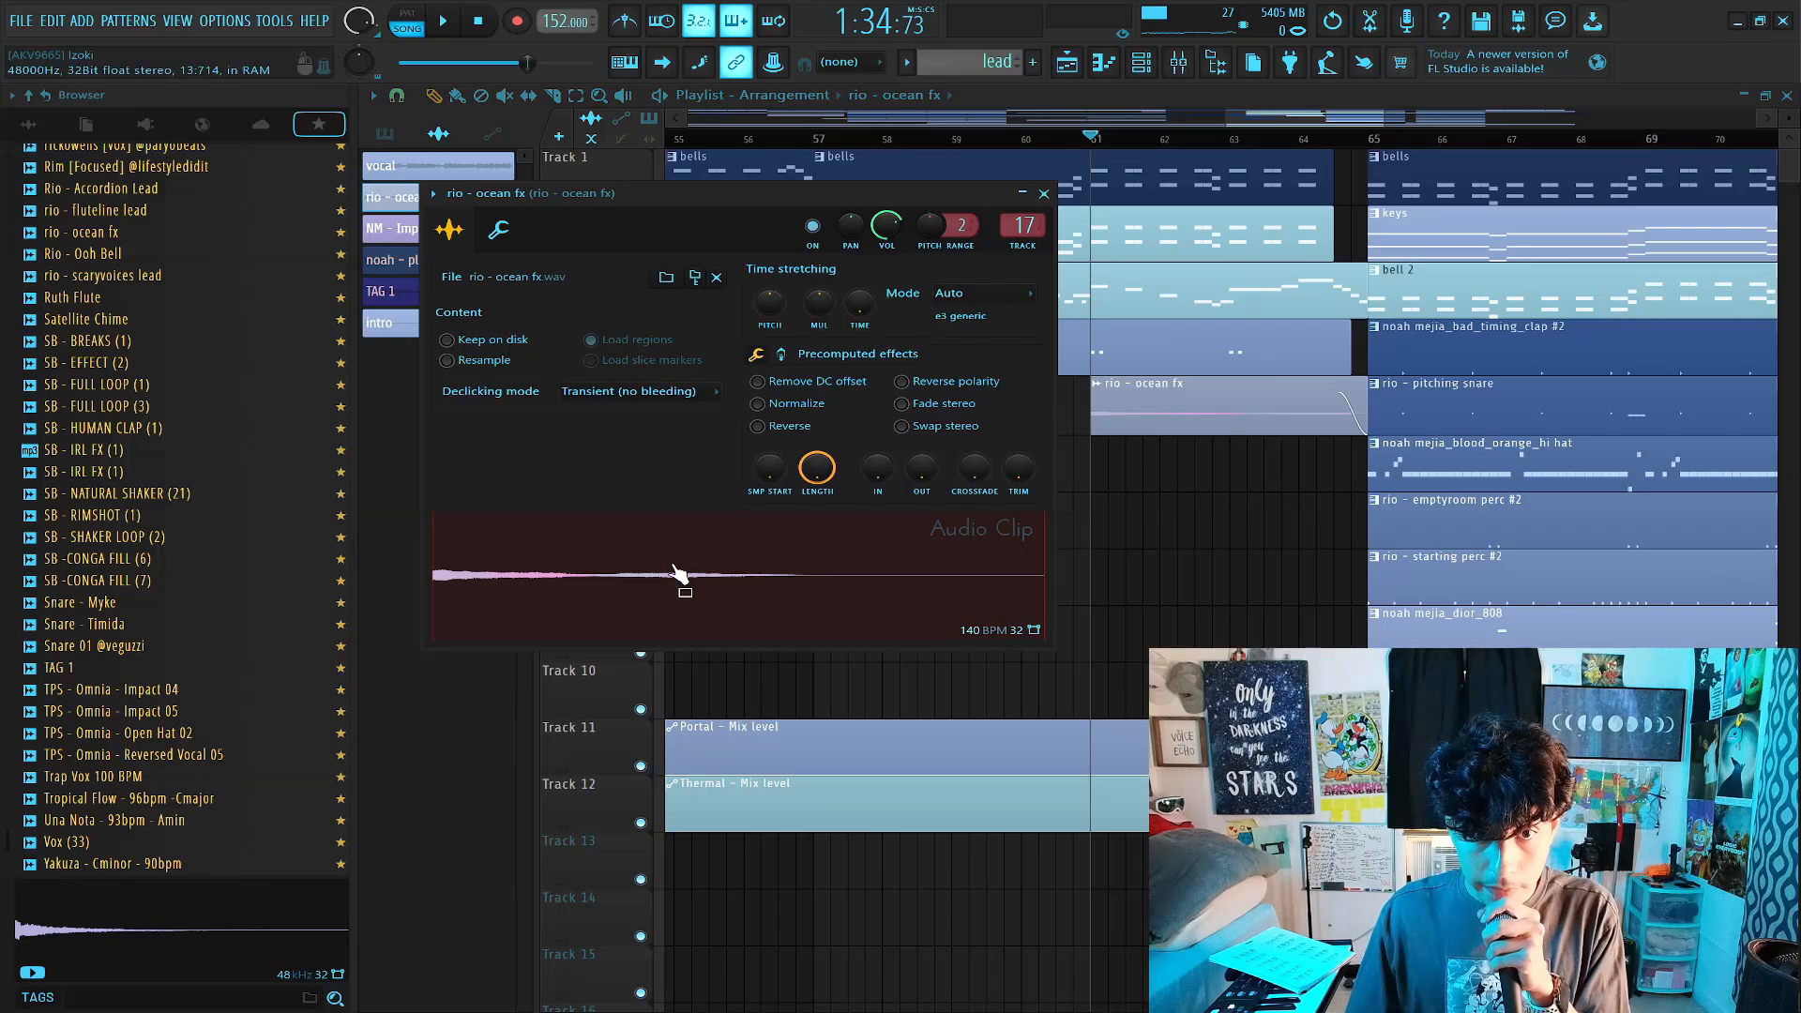
click(1044, 193)
drag(1052, 146, 1060, 149)
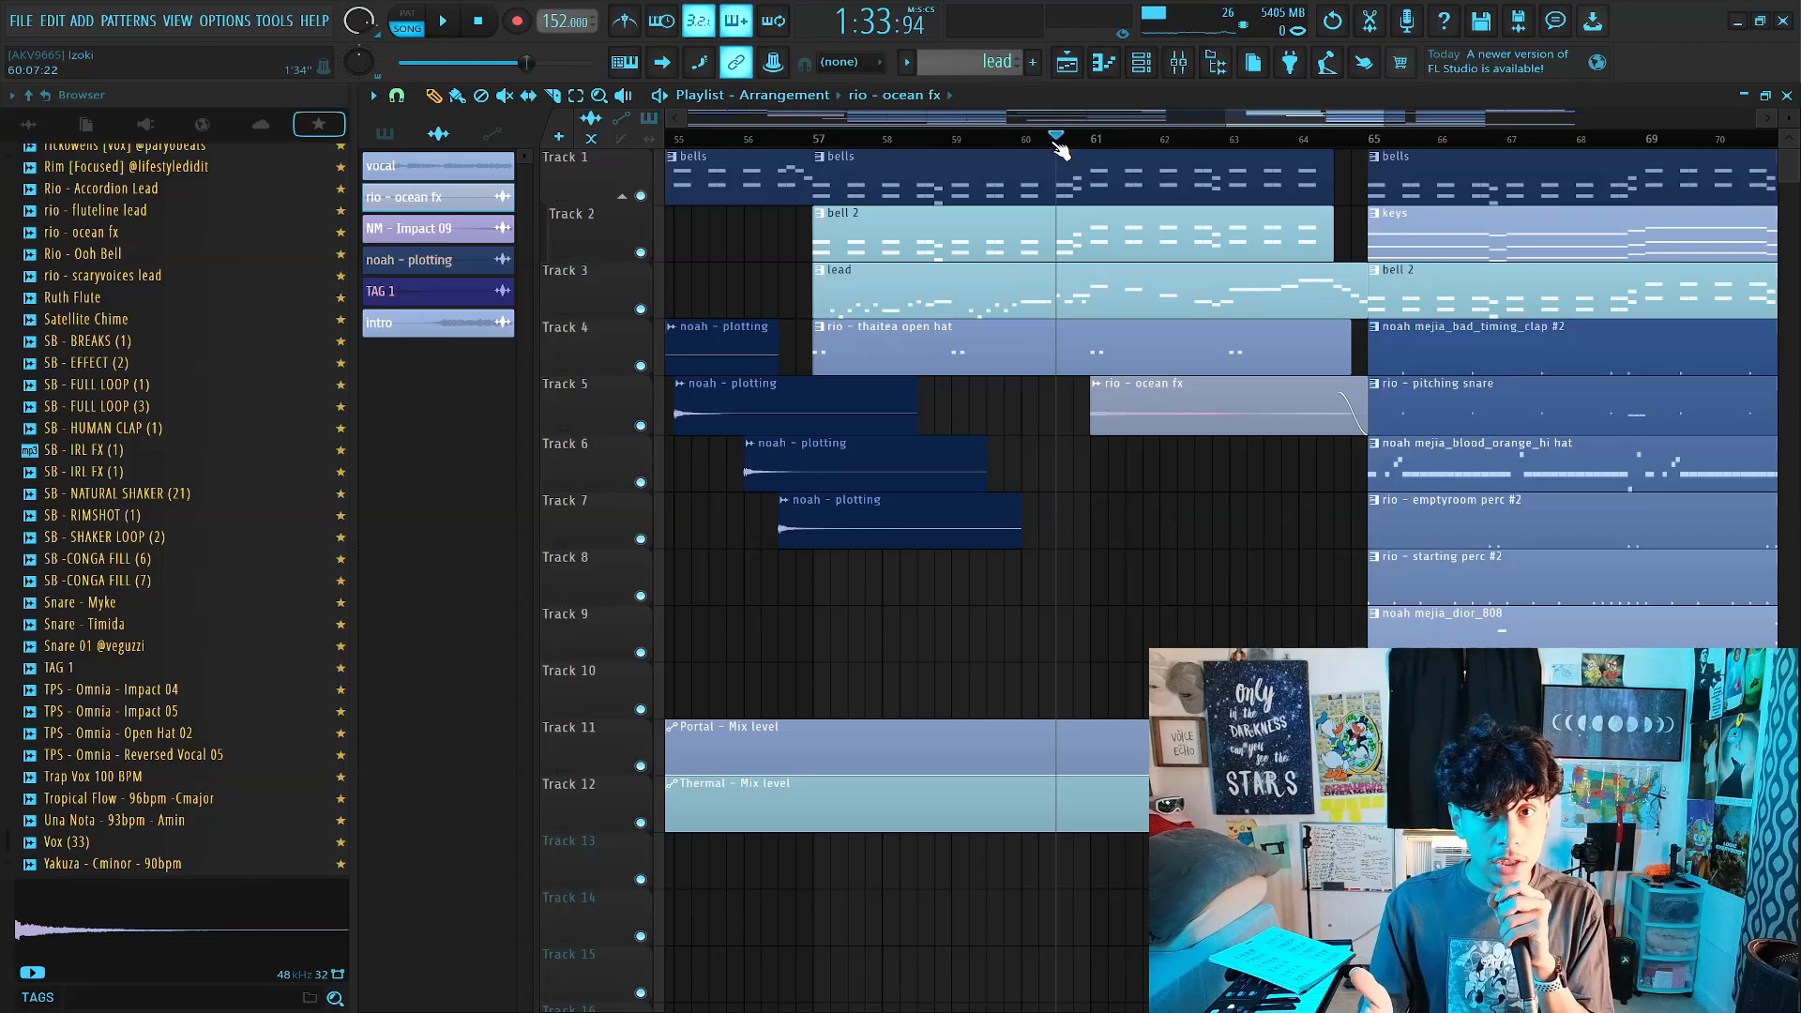
key(space)
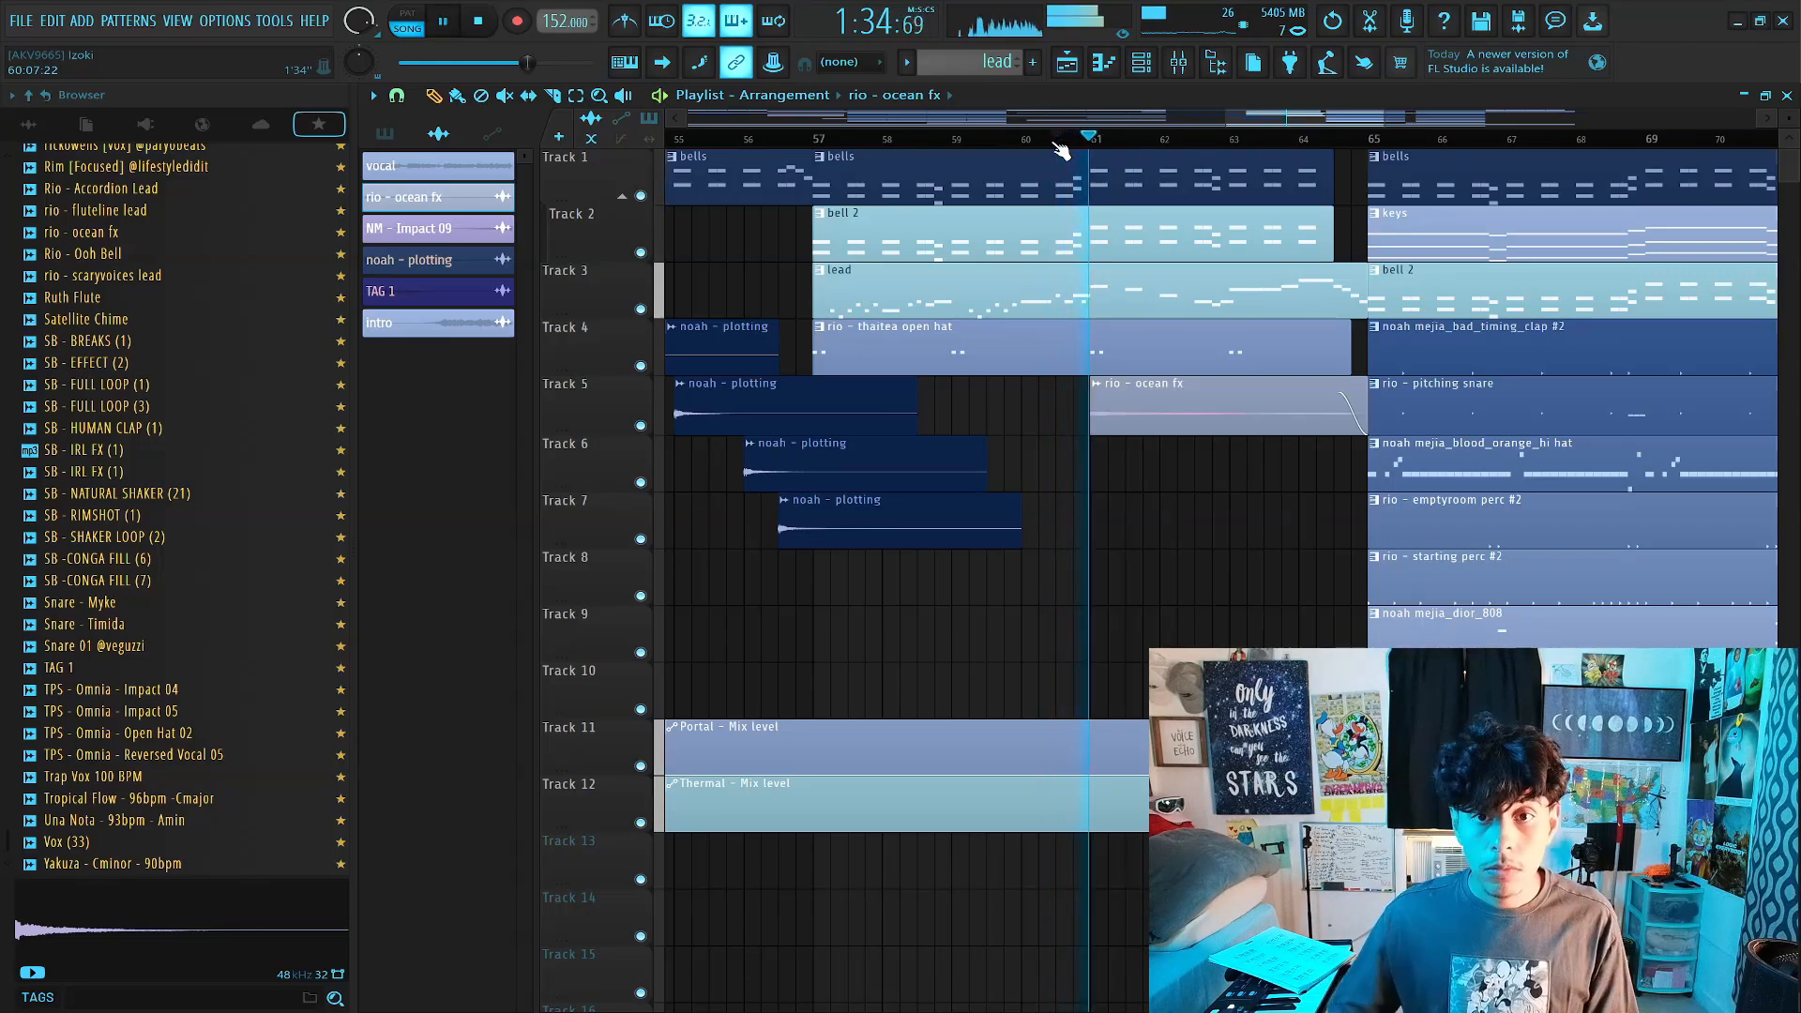
key(space)
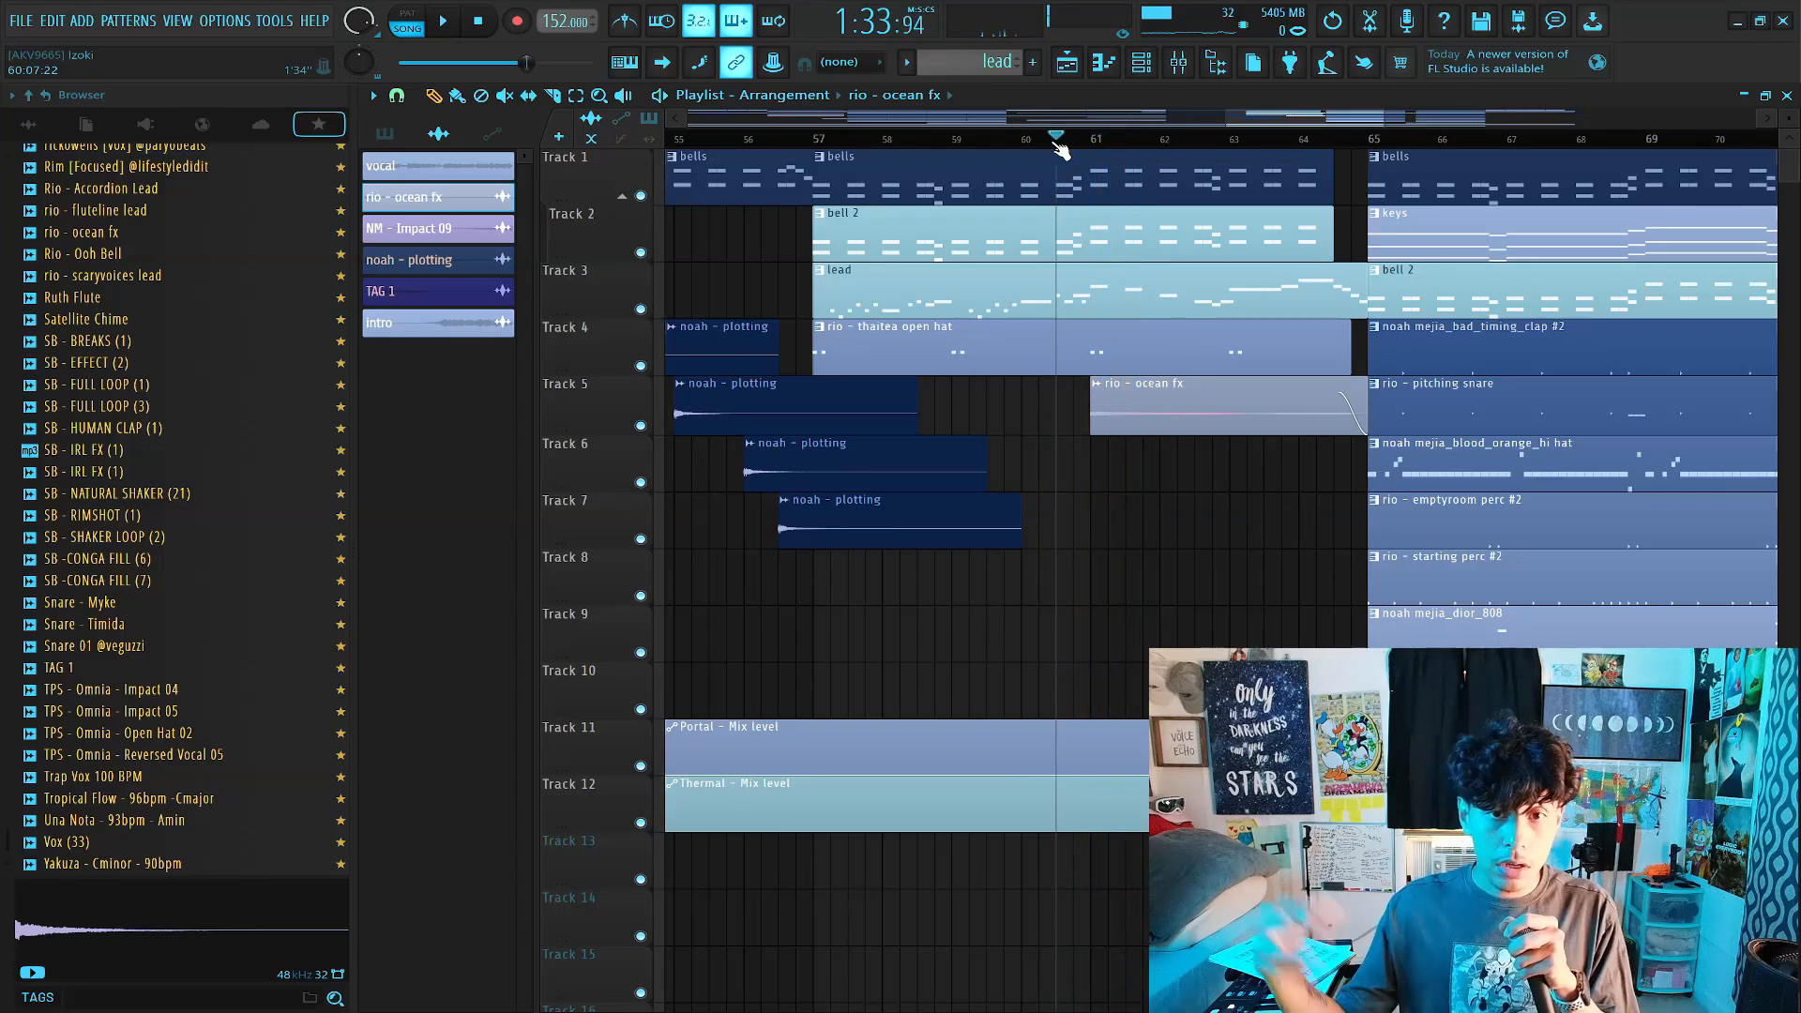
Place the playhead just before bar 49 and inspect the settings of the NM - Impact 09 clip leading into it.
scroll(938, 145, down, 4)
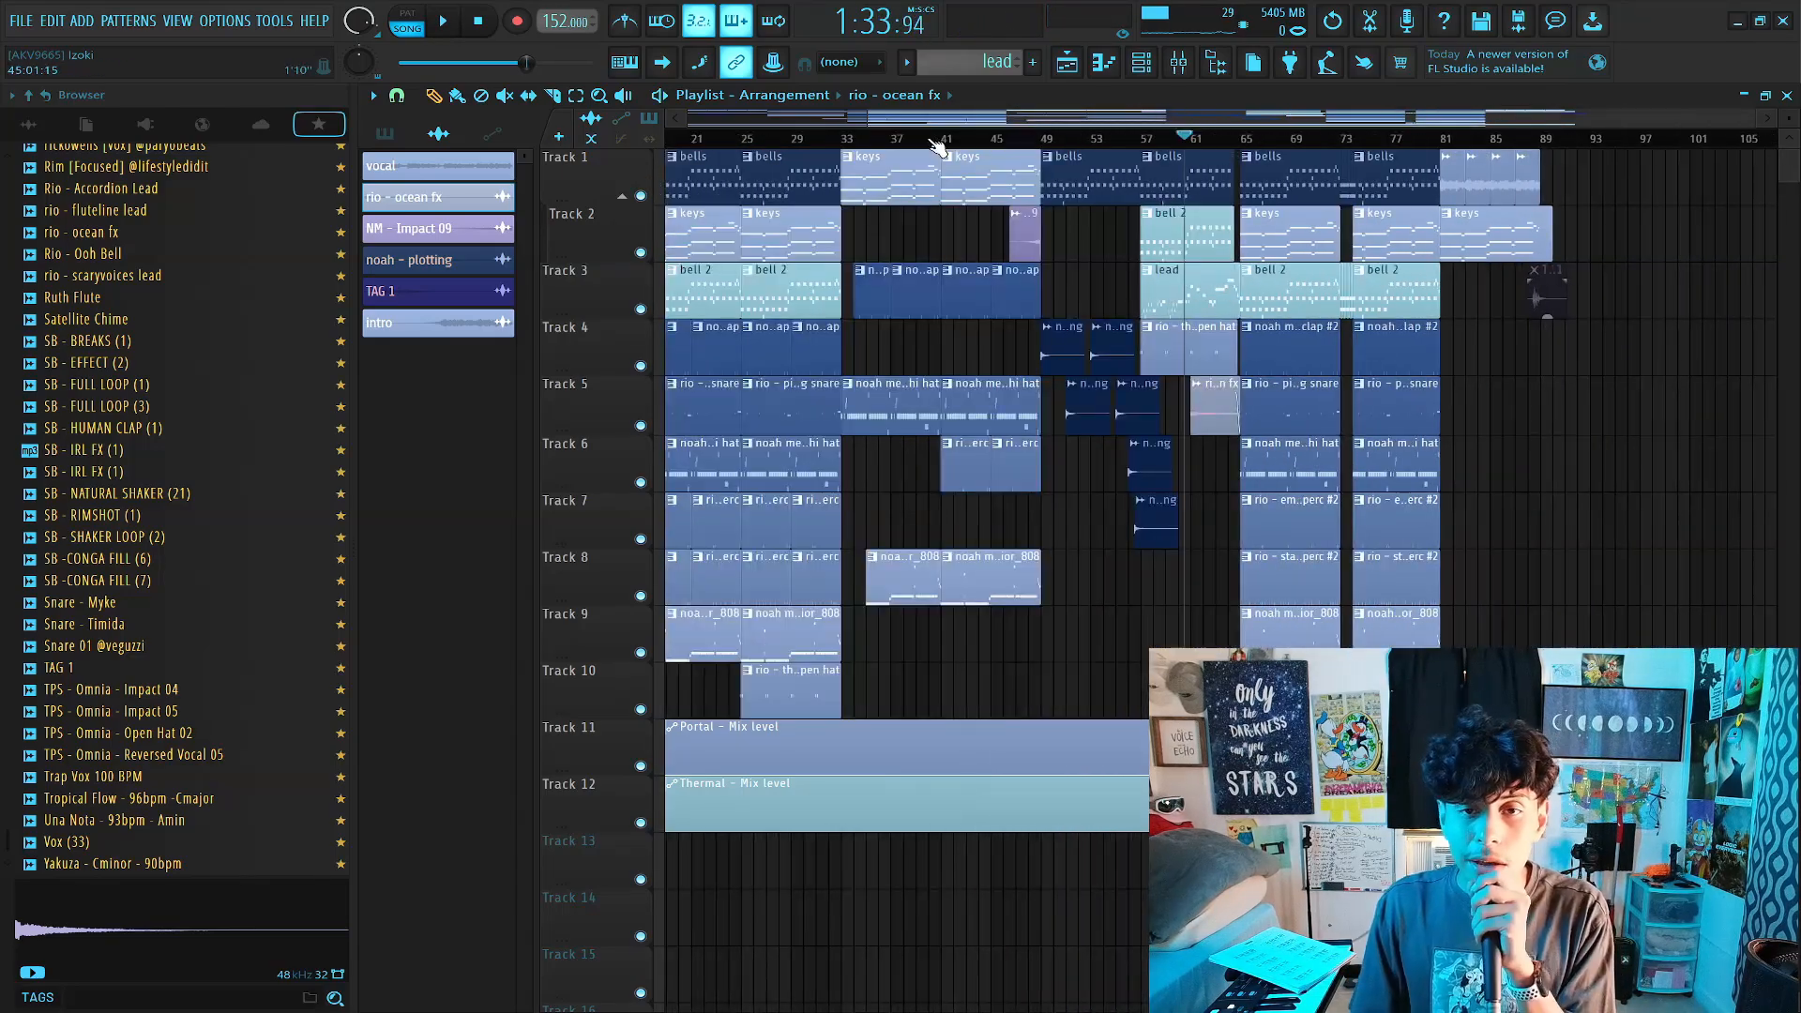
scroll(938, 146, down, 2)
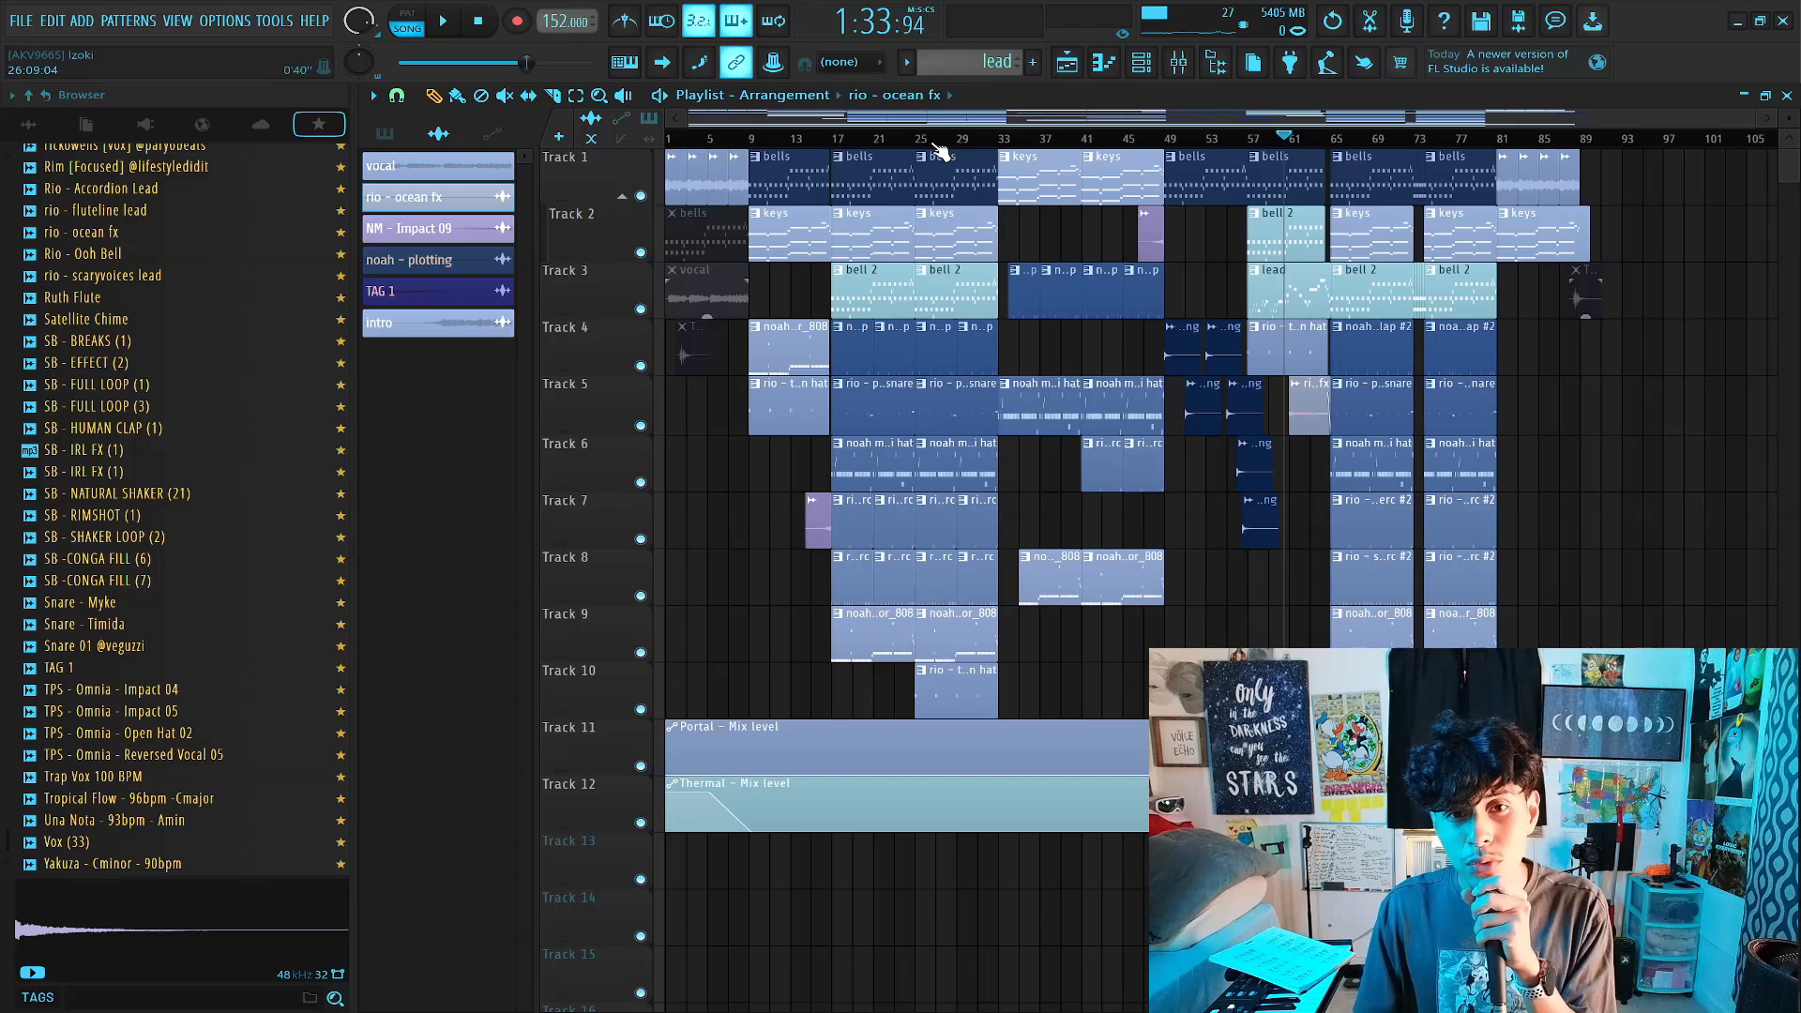
scroll(938, 150, up, 1)
scroll(935, 145, down, 1)
click(1161, 142)
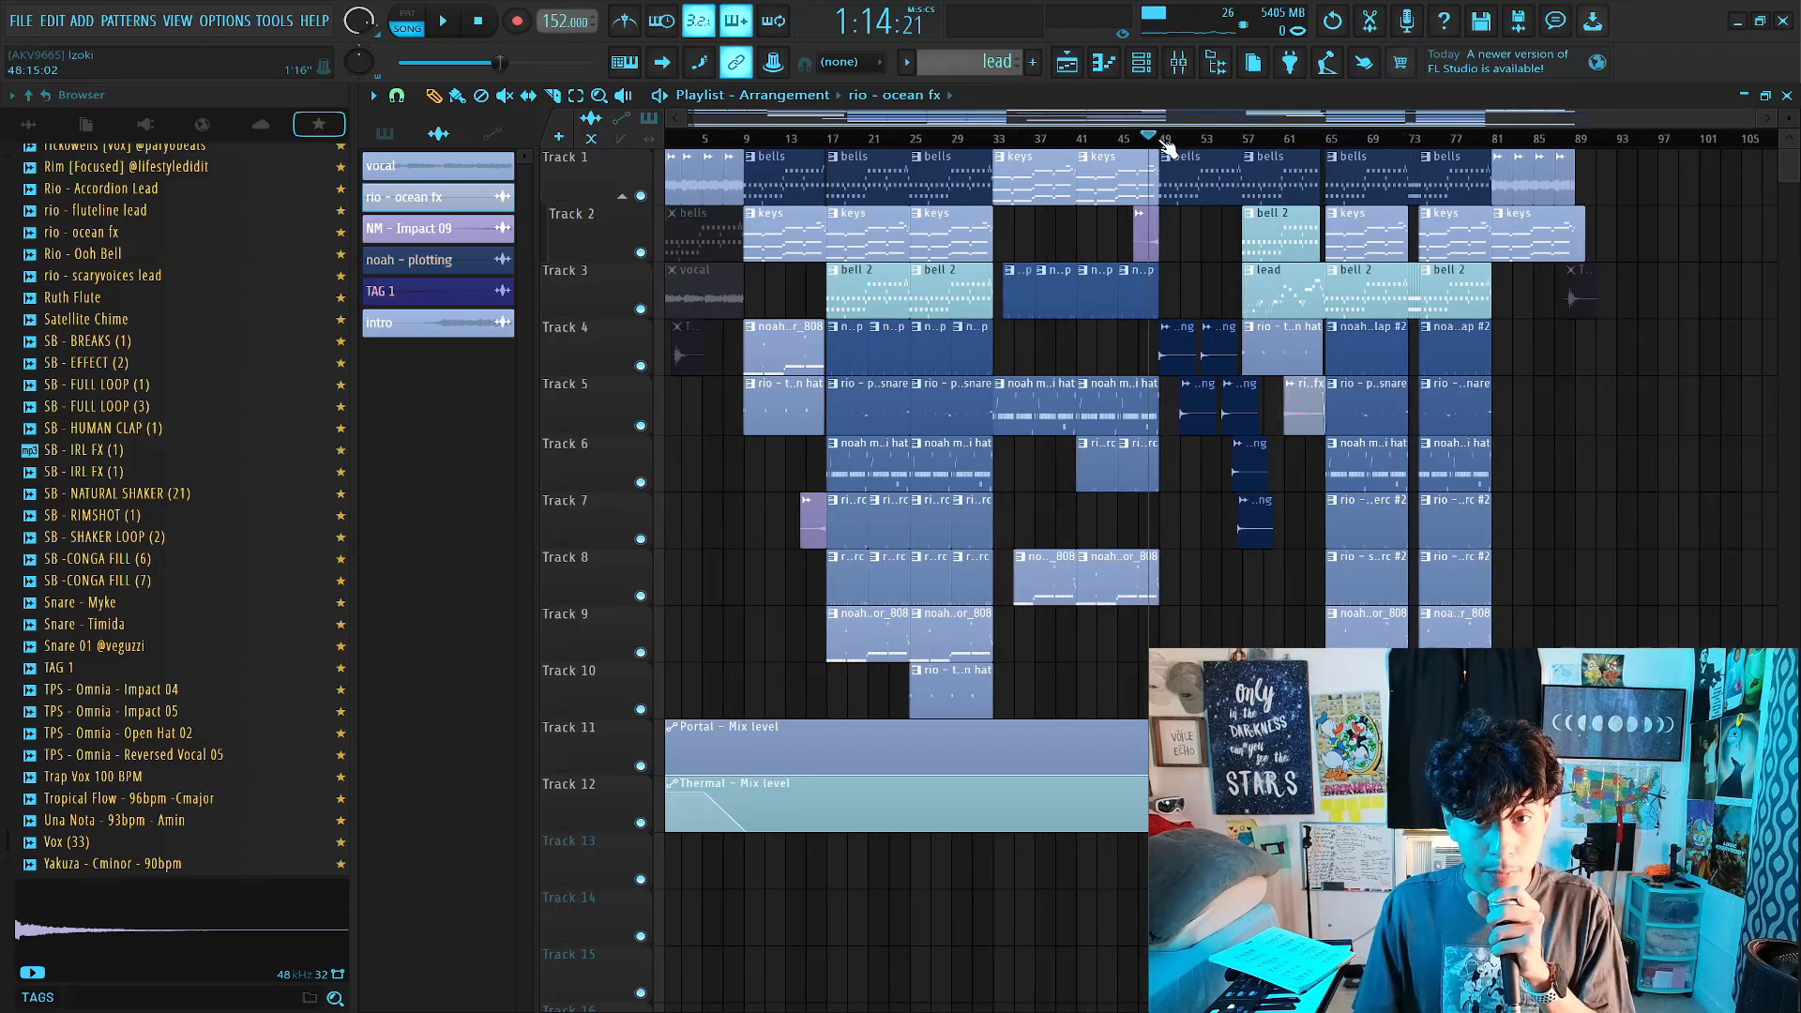
scroll(1144, 150, up, 1)
click(1145, 214)
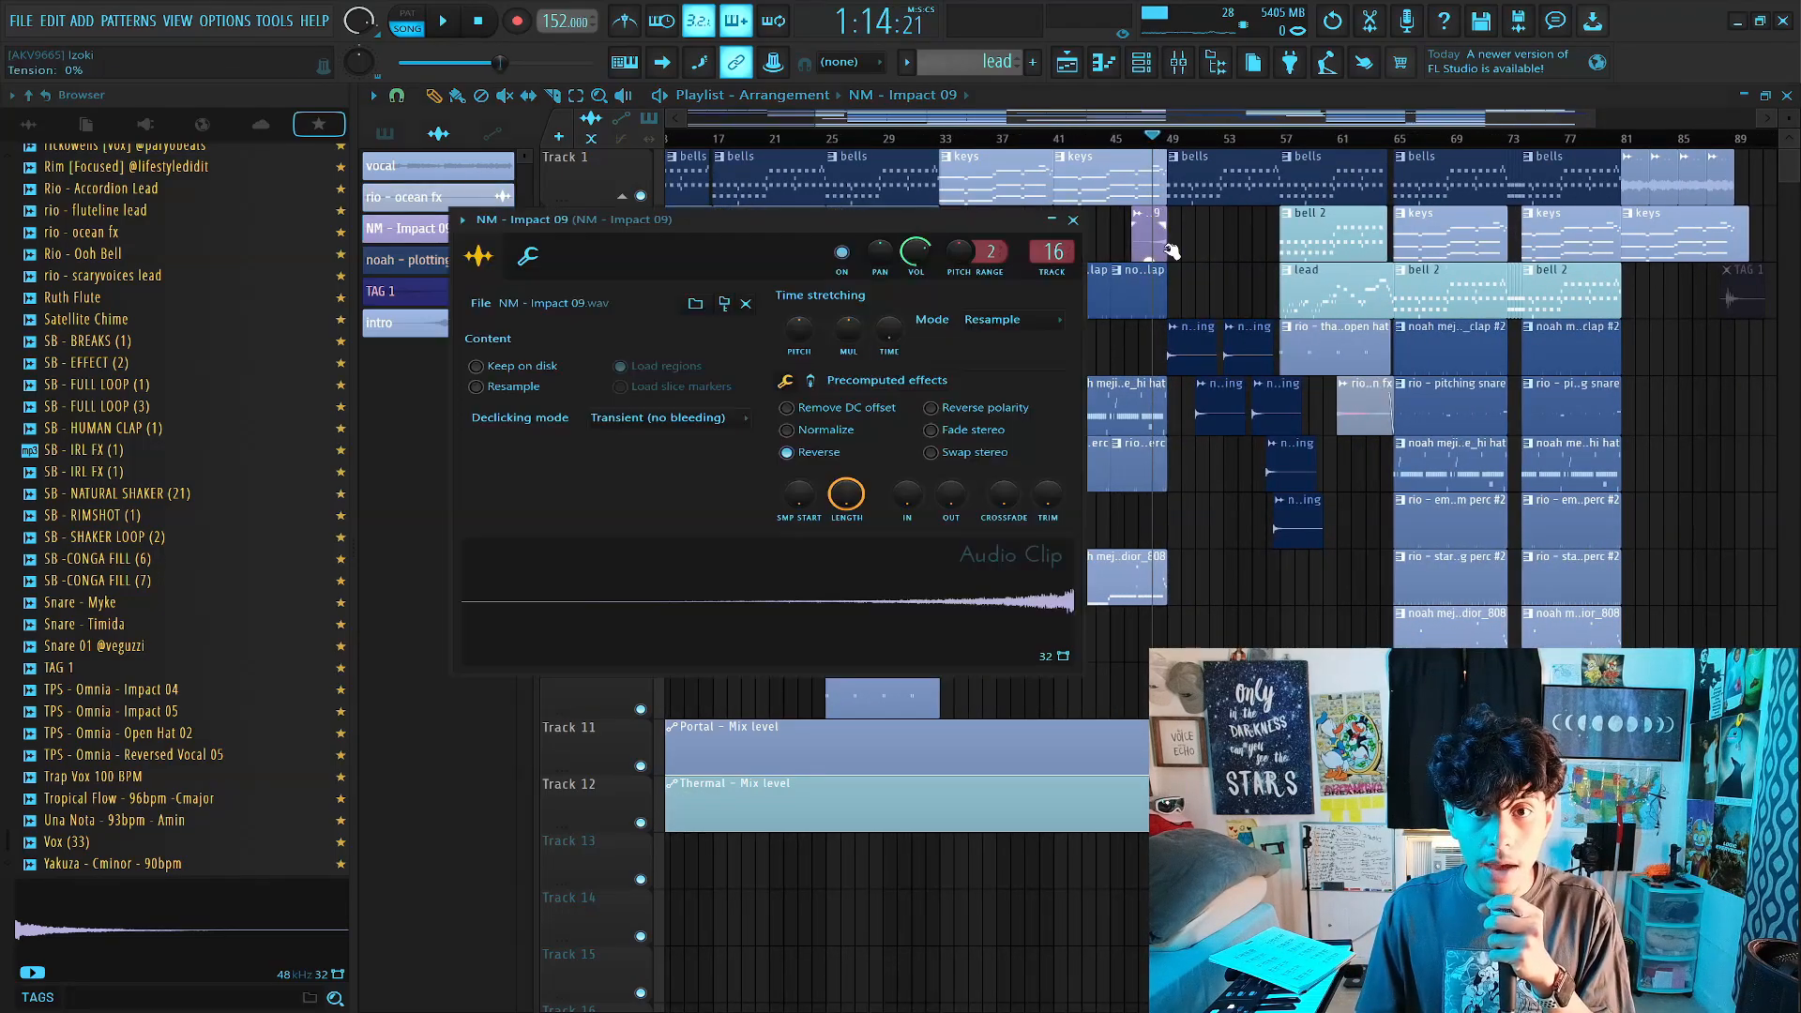
click(1073, 221)
Play the transition from the keys section into the bells section at bar 49.
scroll(1180, 150, up, 2)
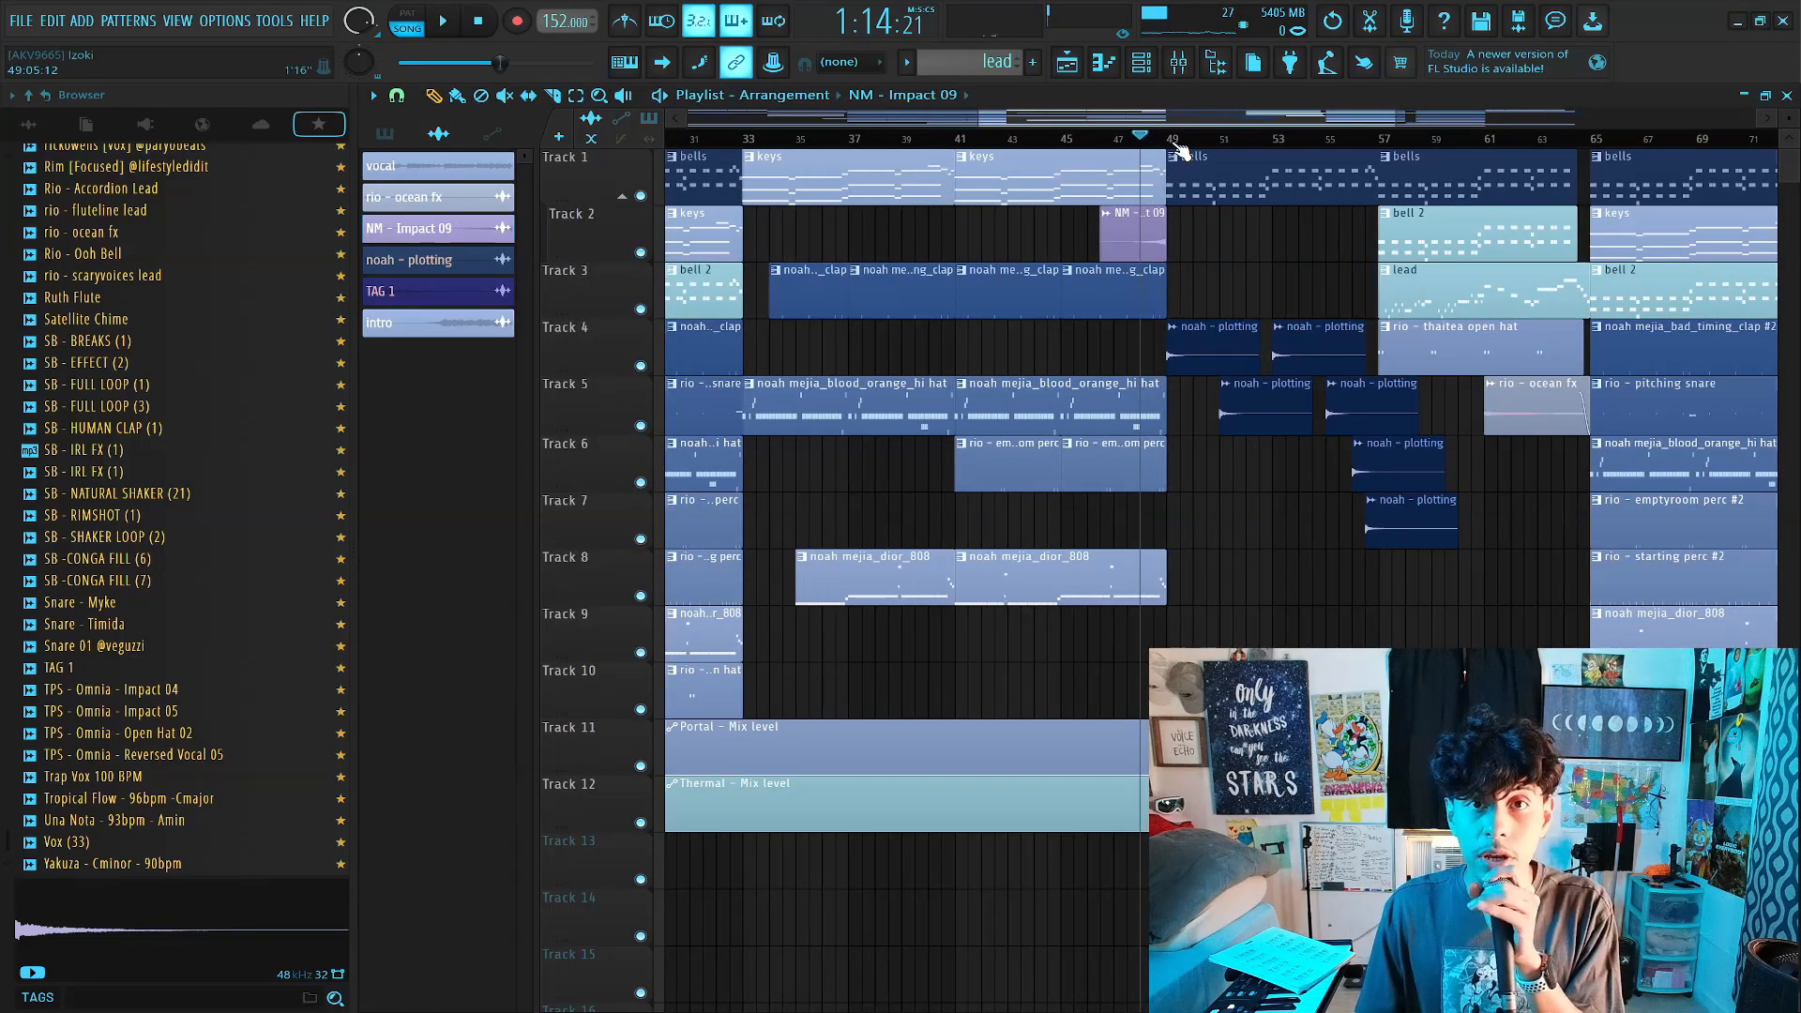
scroll(1179, 151, up, 1)
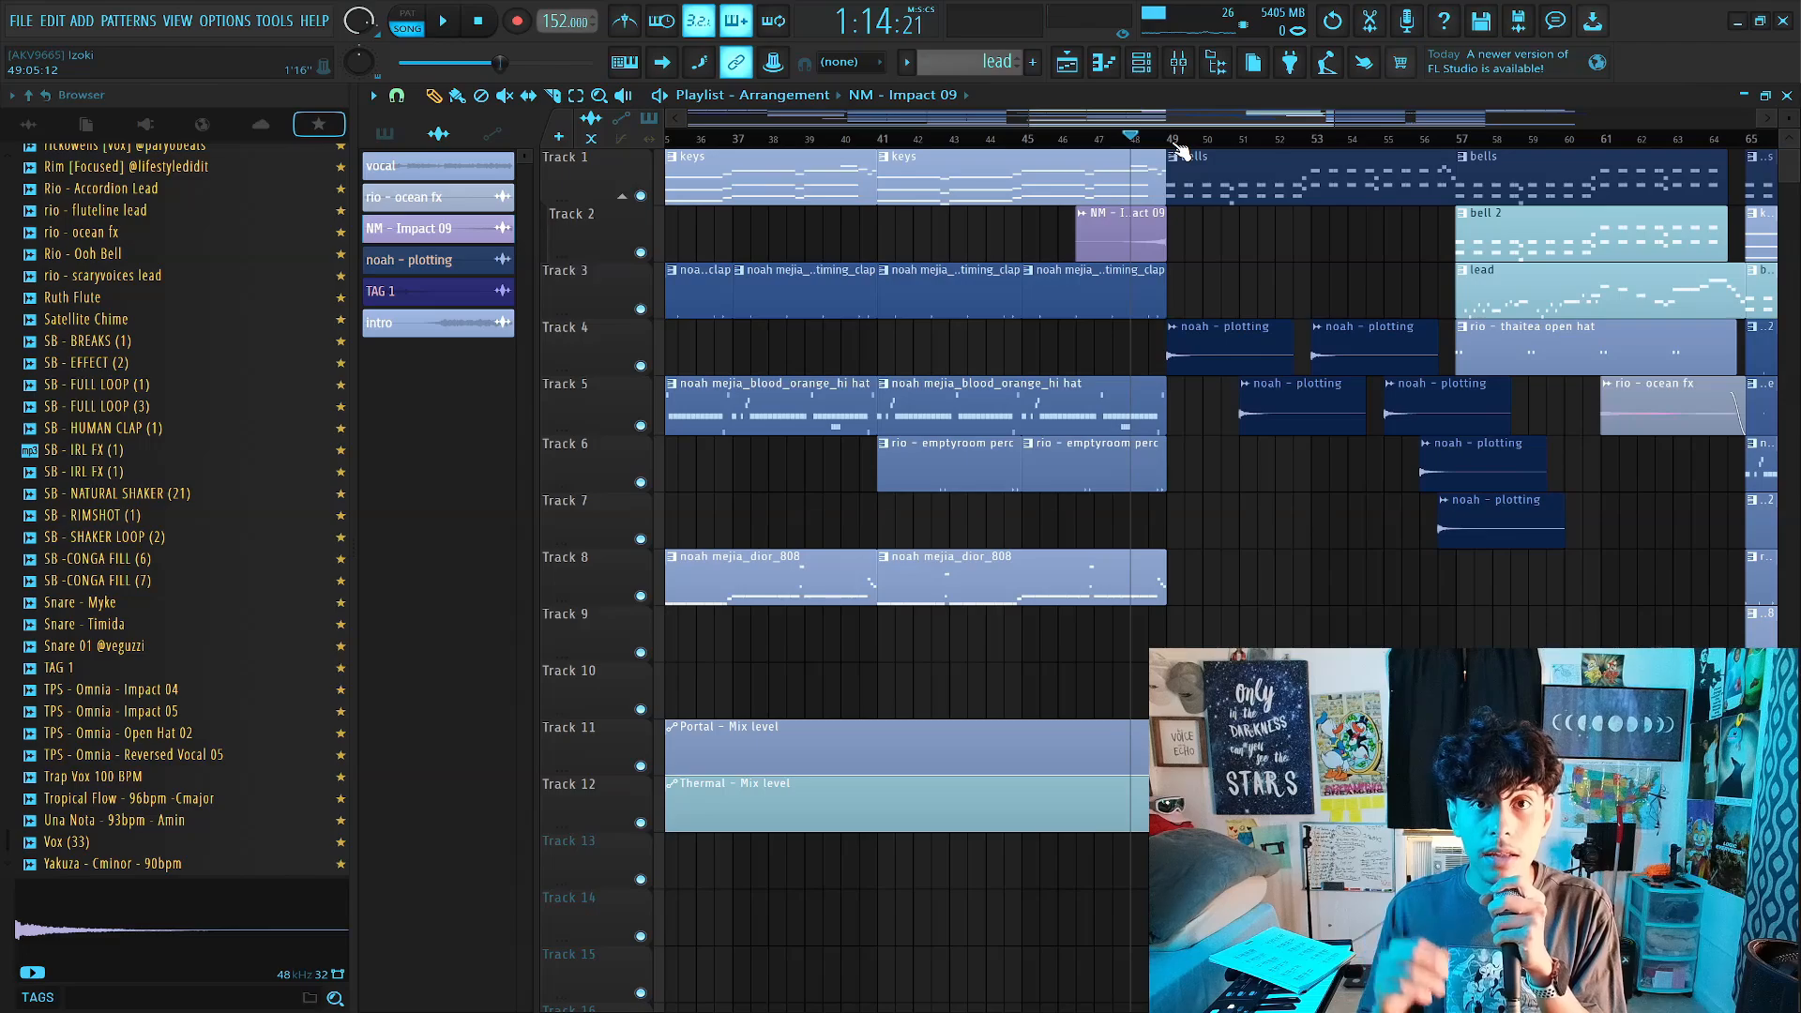
key(space)
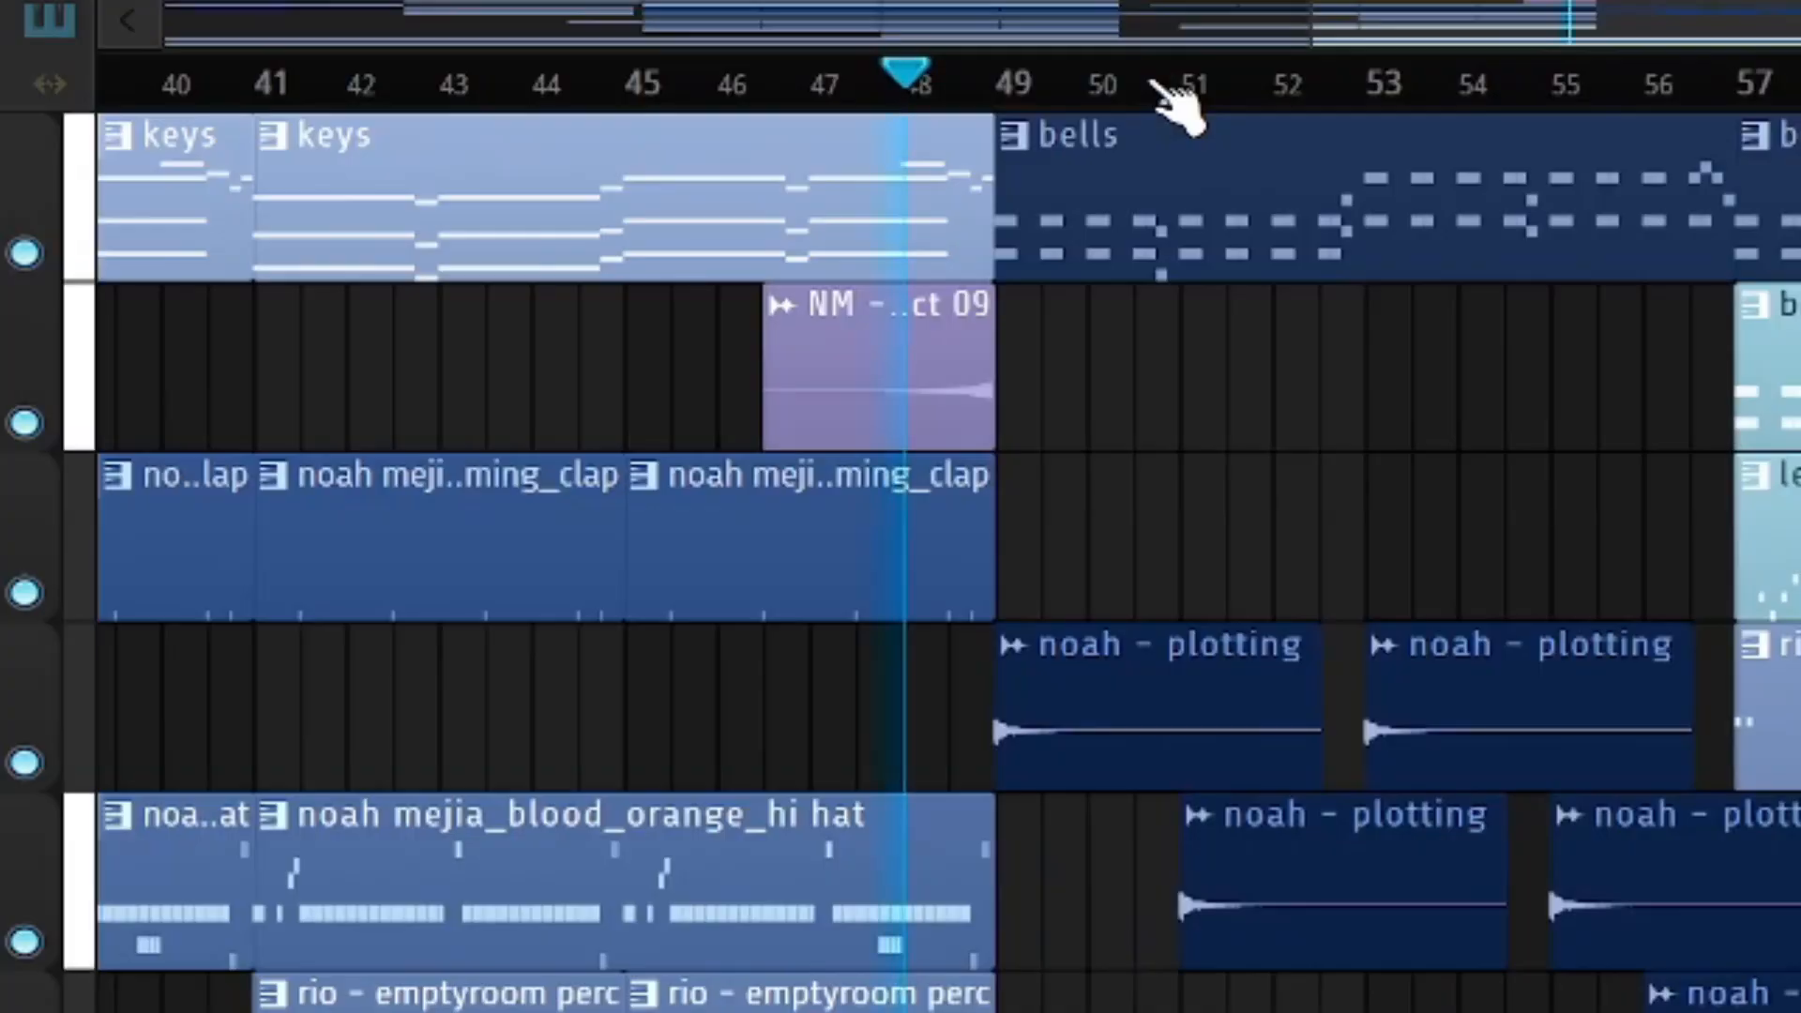
Review the whole arrangement from its beginning to its end, and focus on the intro in bars 1 to 9.
scroll(1041, 142, up, 1)
scroll(1230, 94, up, 1)
scroll(1235, 97, down, 2)
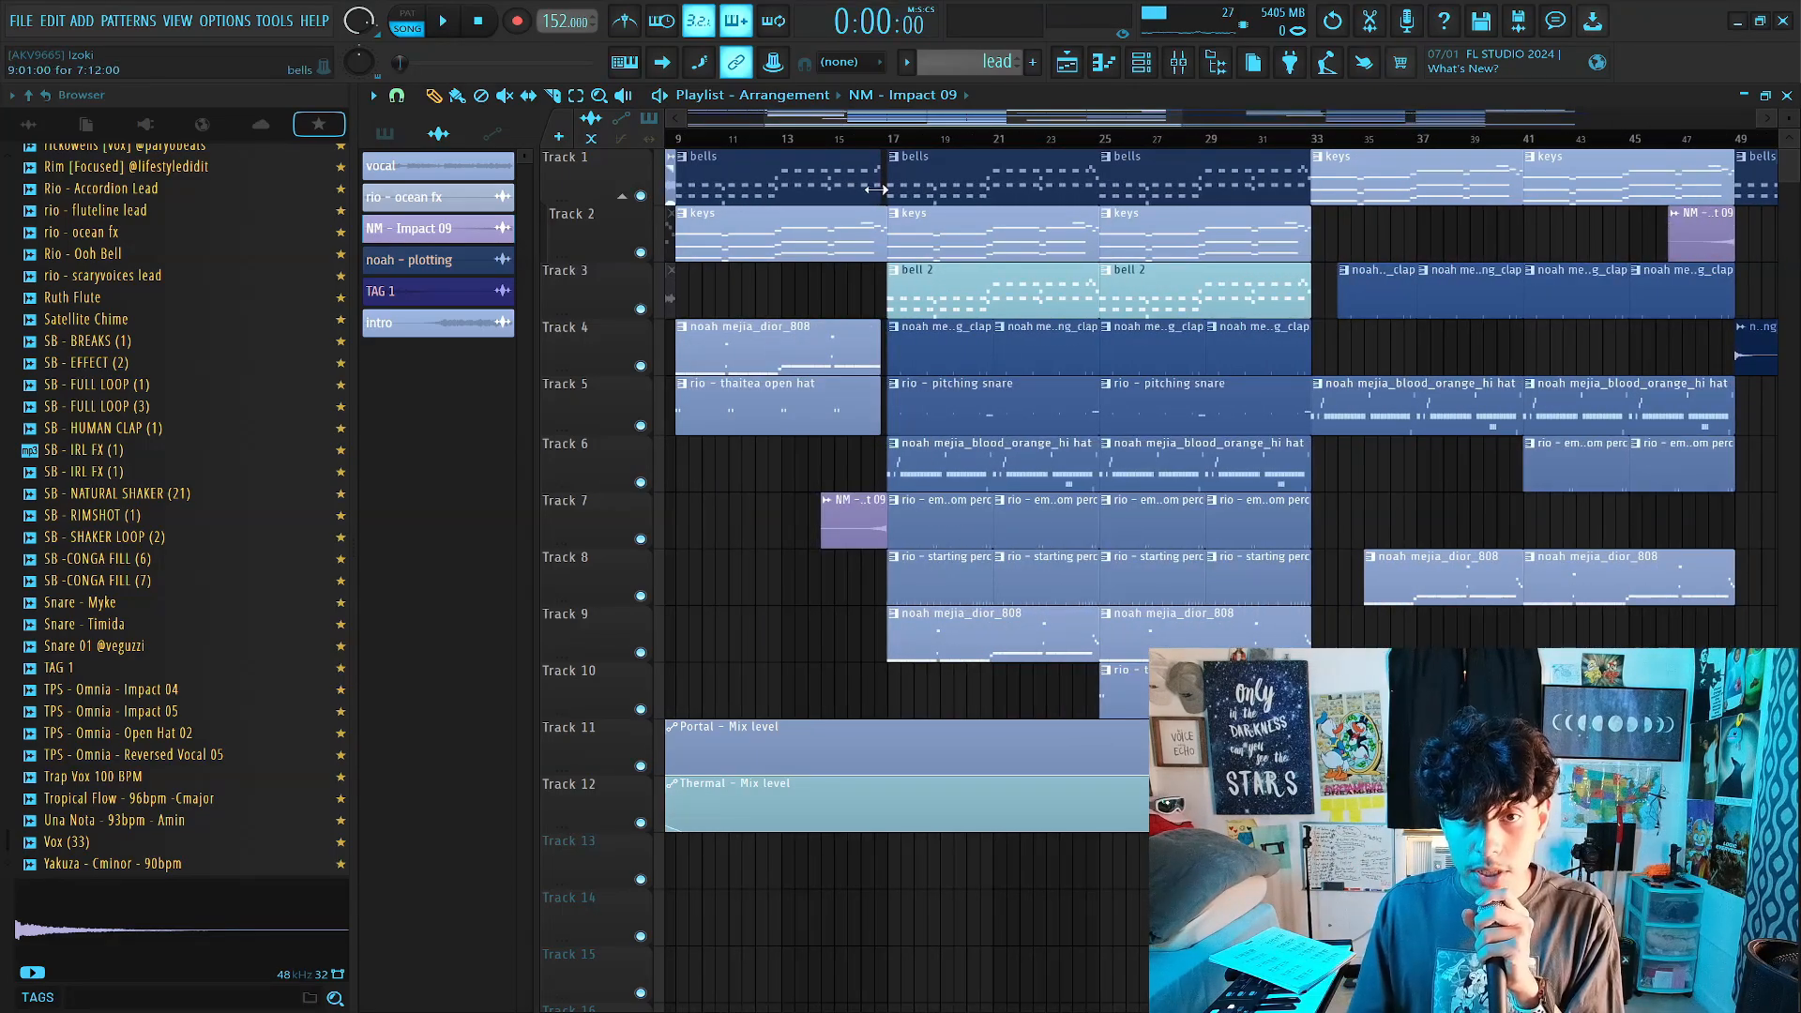
scroll(844, 164, up, 4)
scroll(824, 147, down, 1)
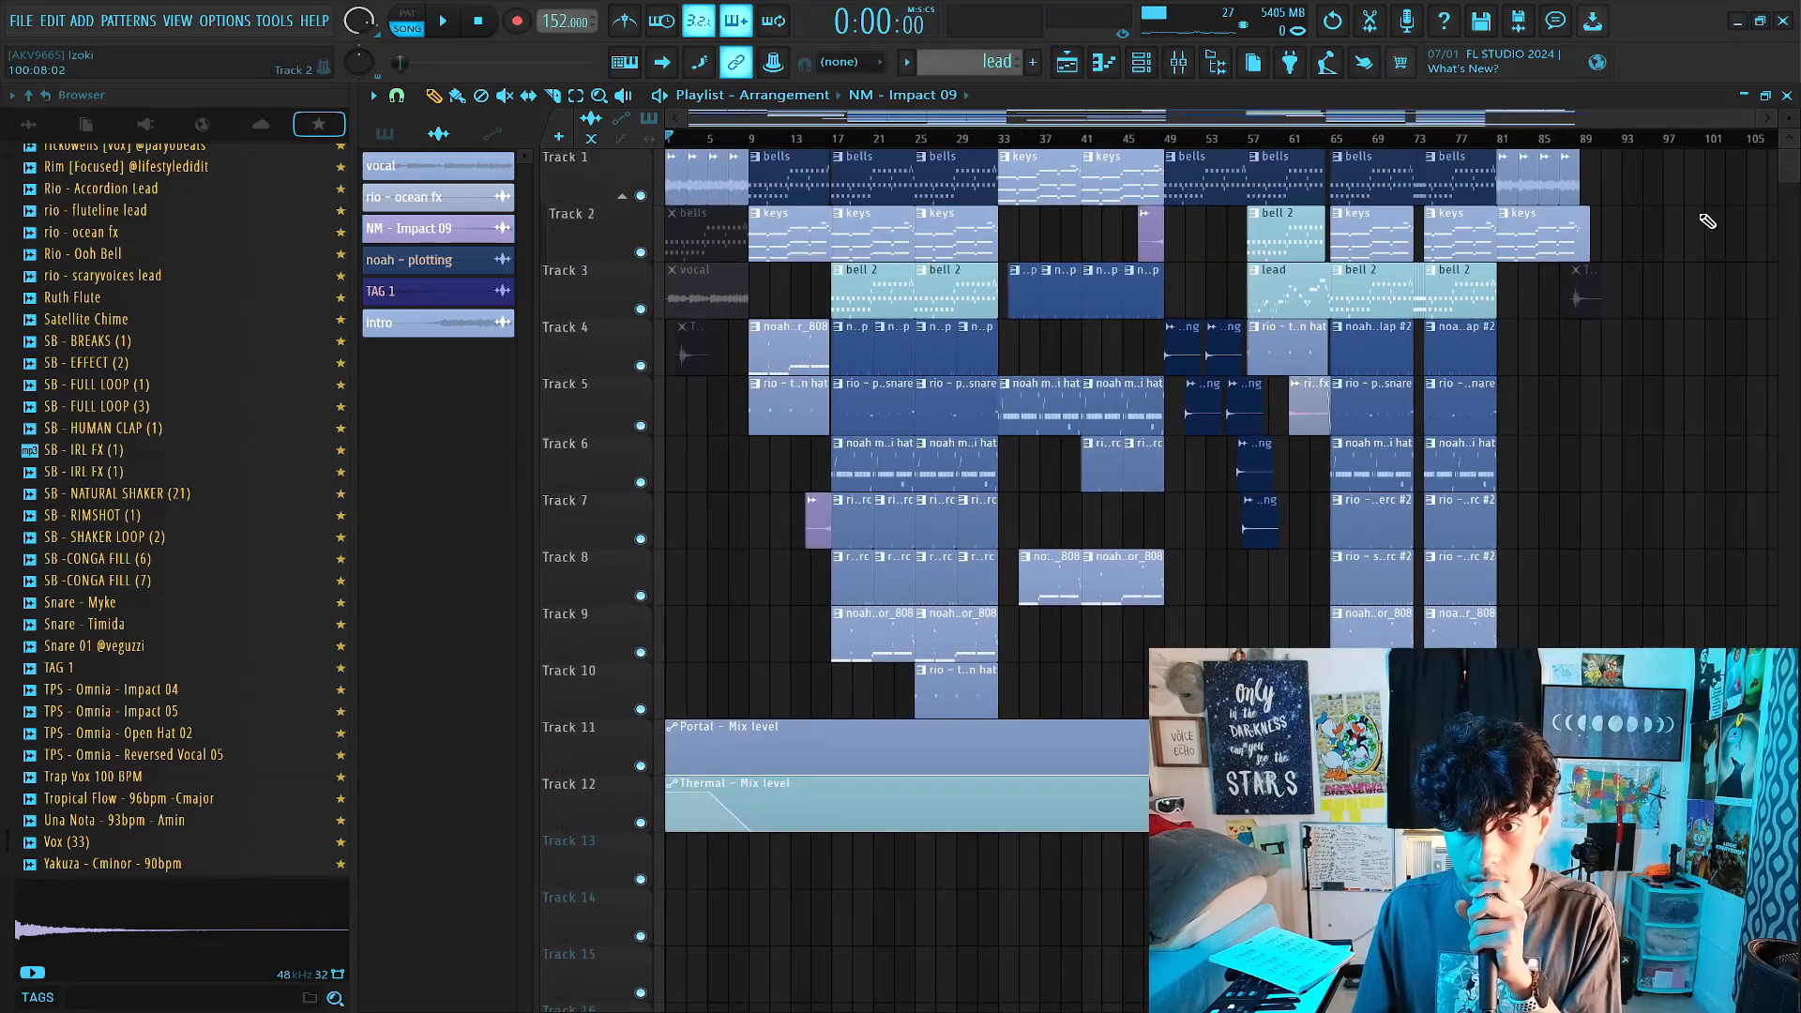
scroll(729, 142, up, 3)
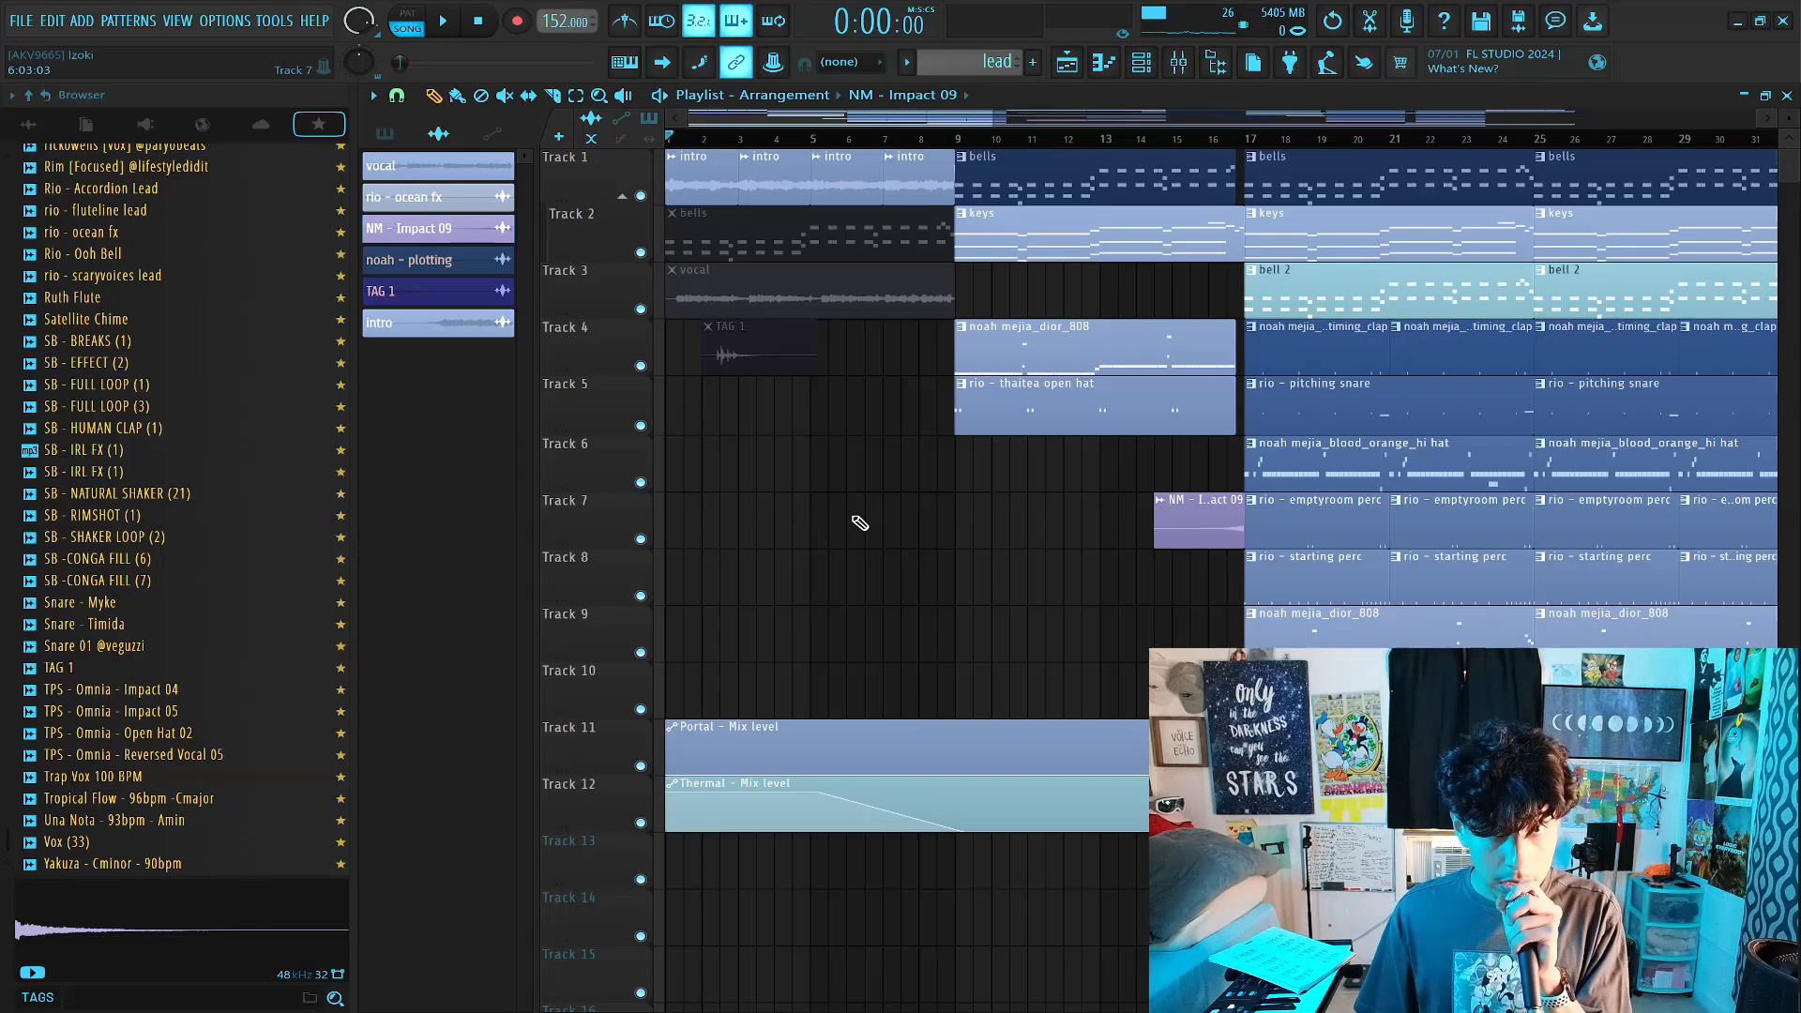
key(space)
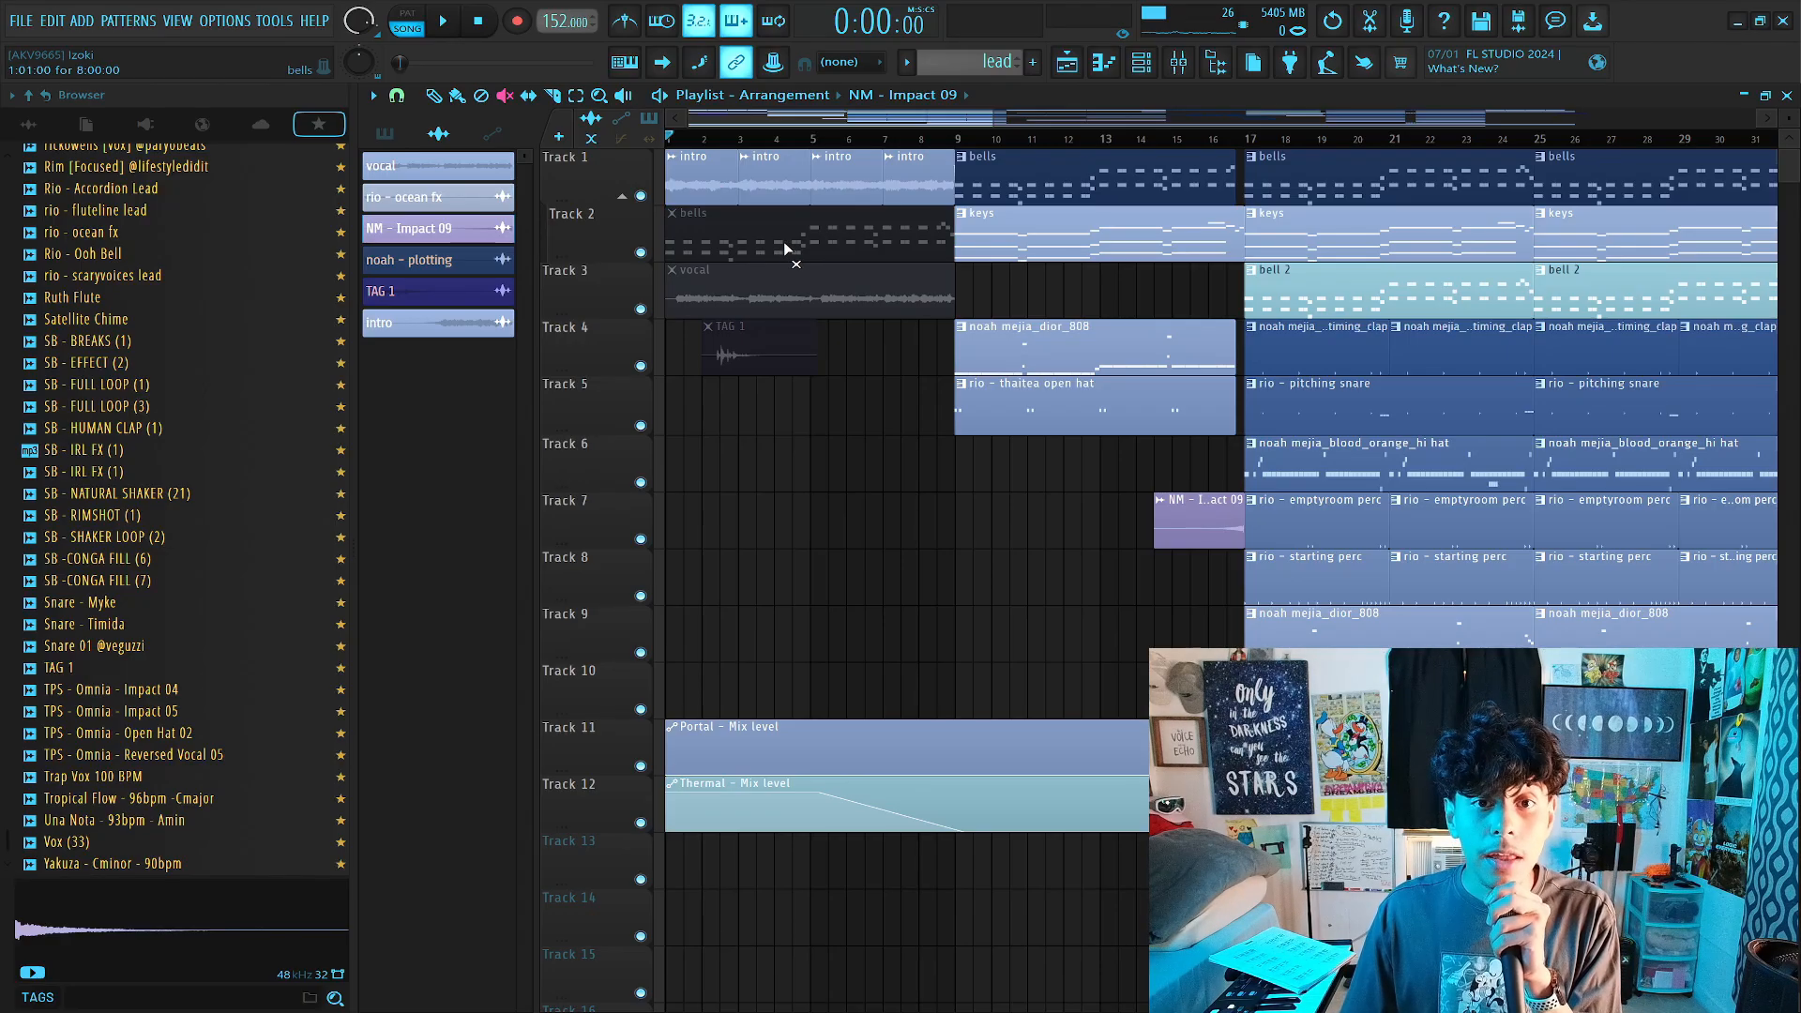
Mute the intro clips, unmute the bells and vocal clips in bars 1 to 9, and play them with the bells mixer track selected.
drag(785, 242, 798, 298)
click(1178, 62)
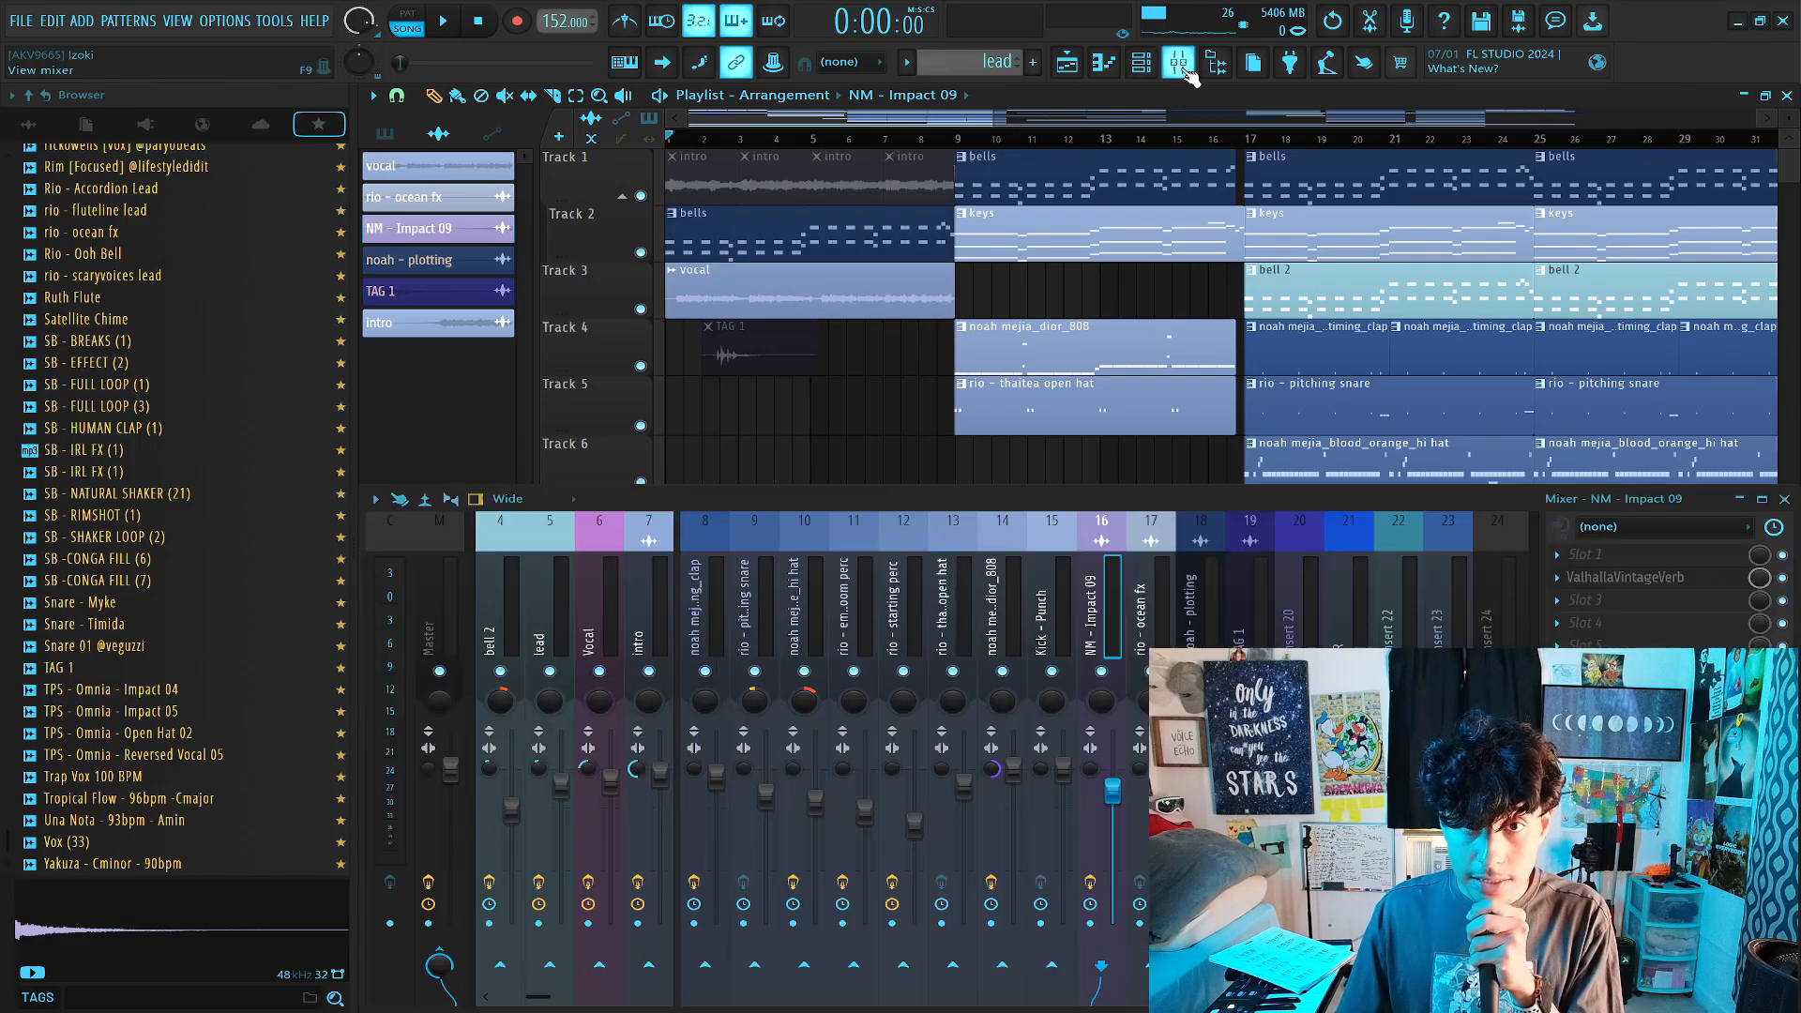
click(1188, 572)
scroll(582, 586, up, 3)
click(504, 591)
key(F9)
key(space)
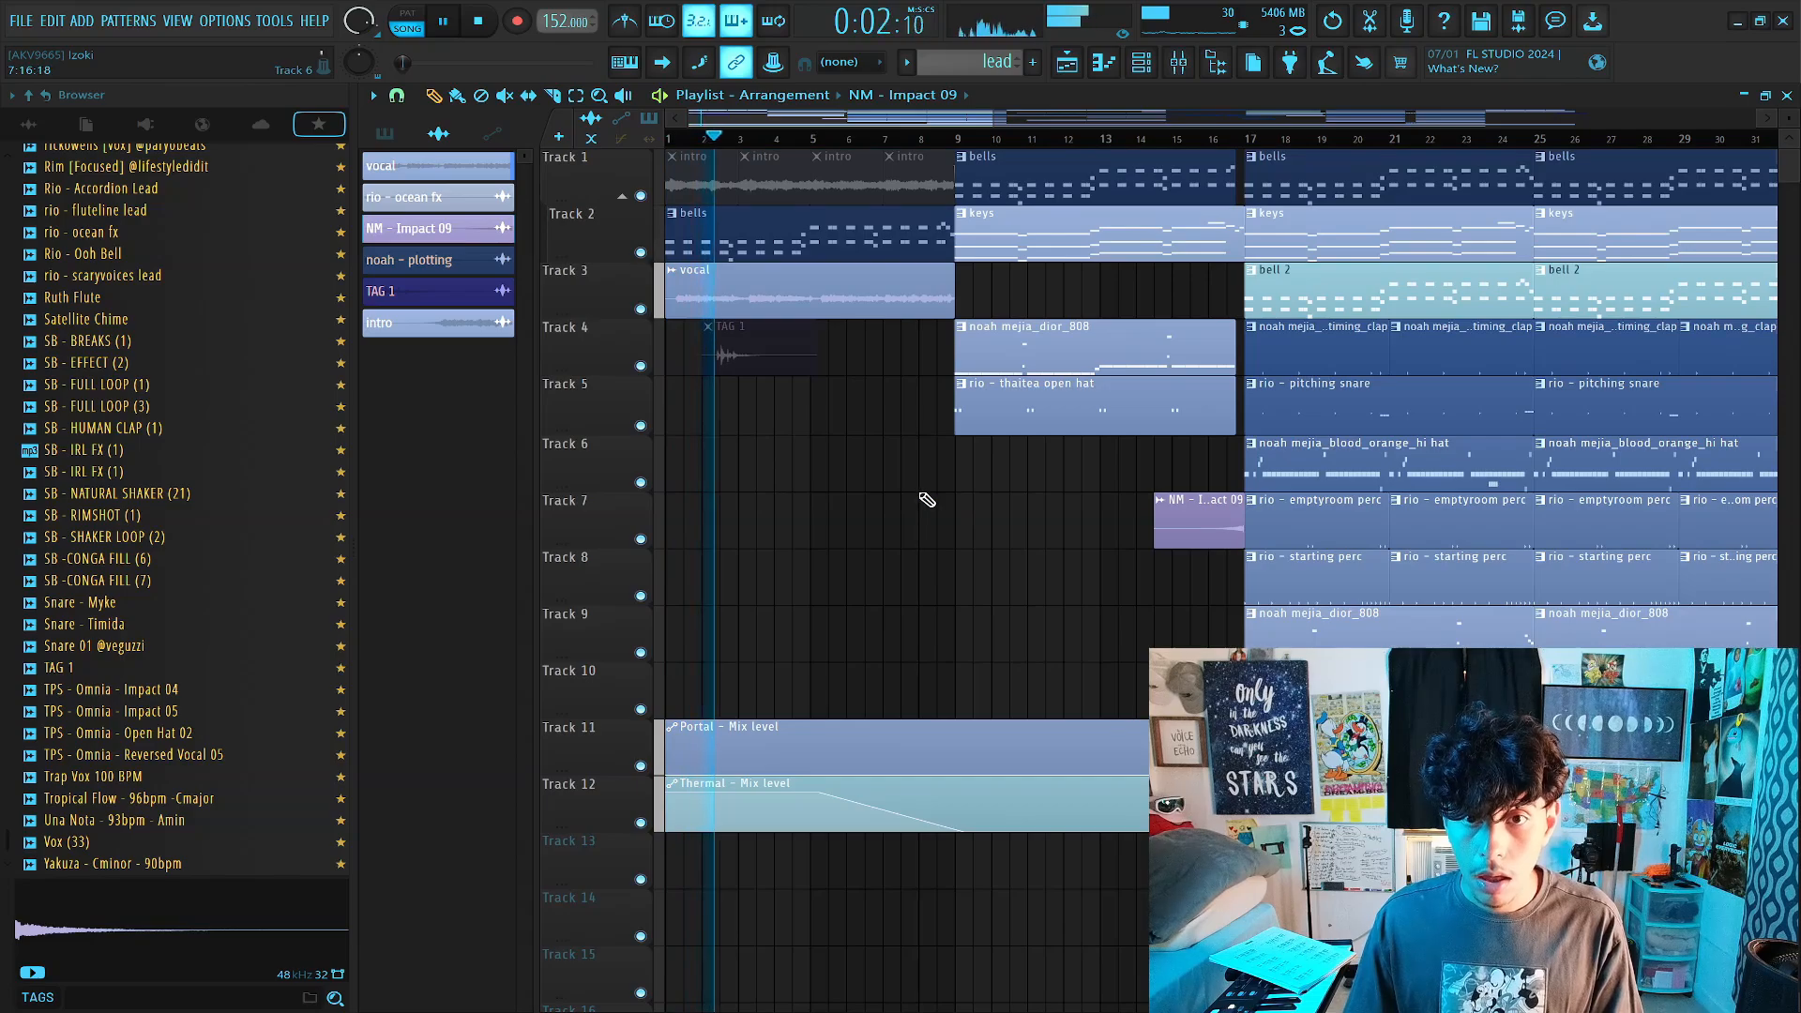
key(space)
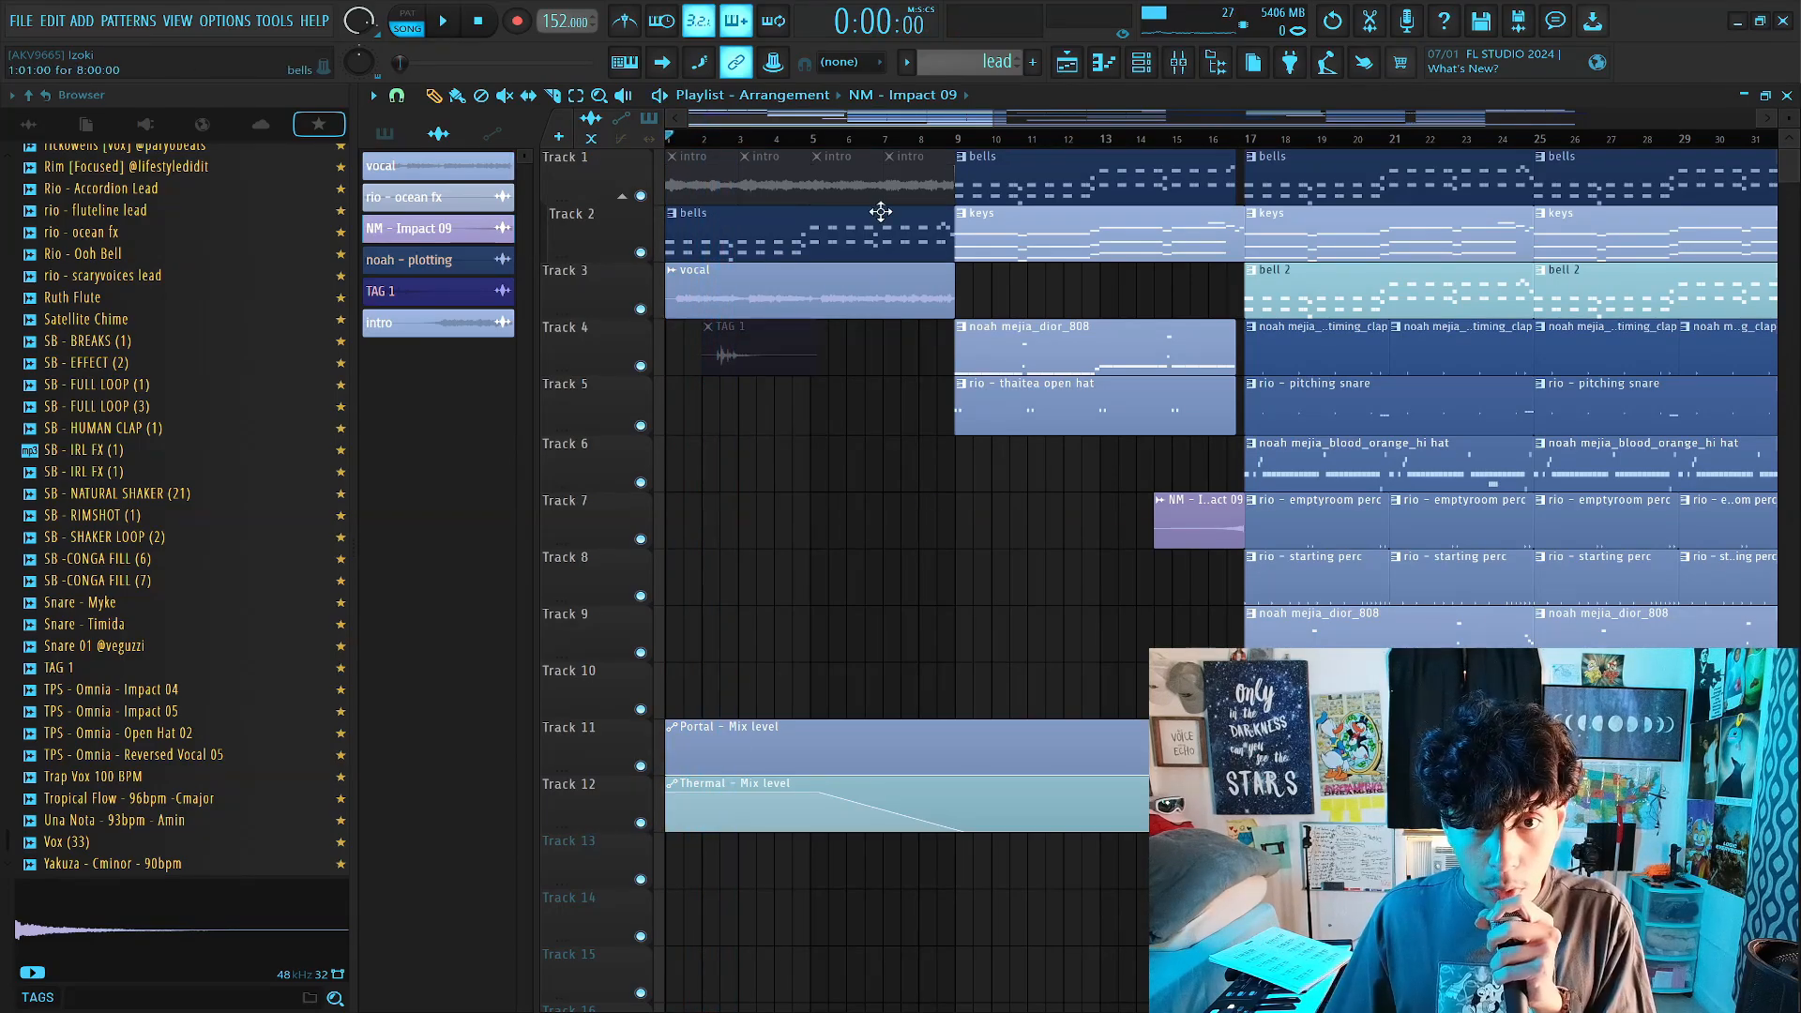
Open the mixer and inspect the effects on the Insert 20 and Master tracks.
key(F9)
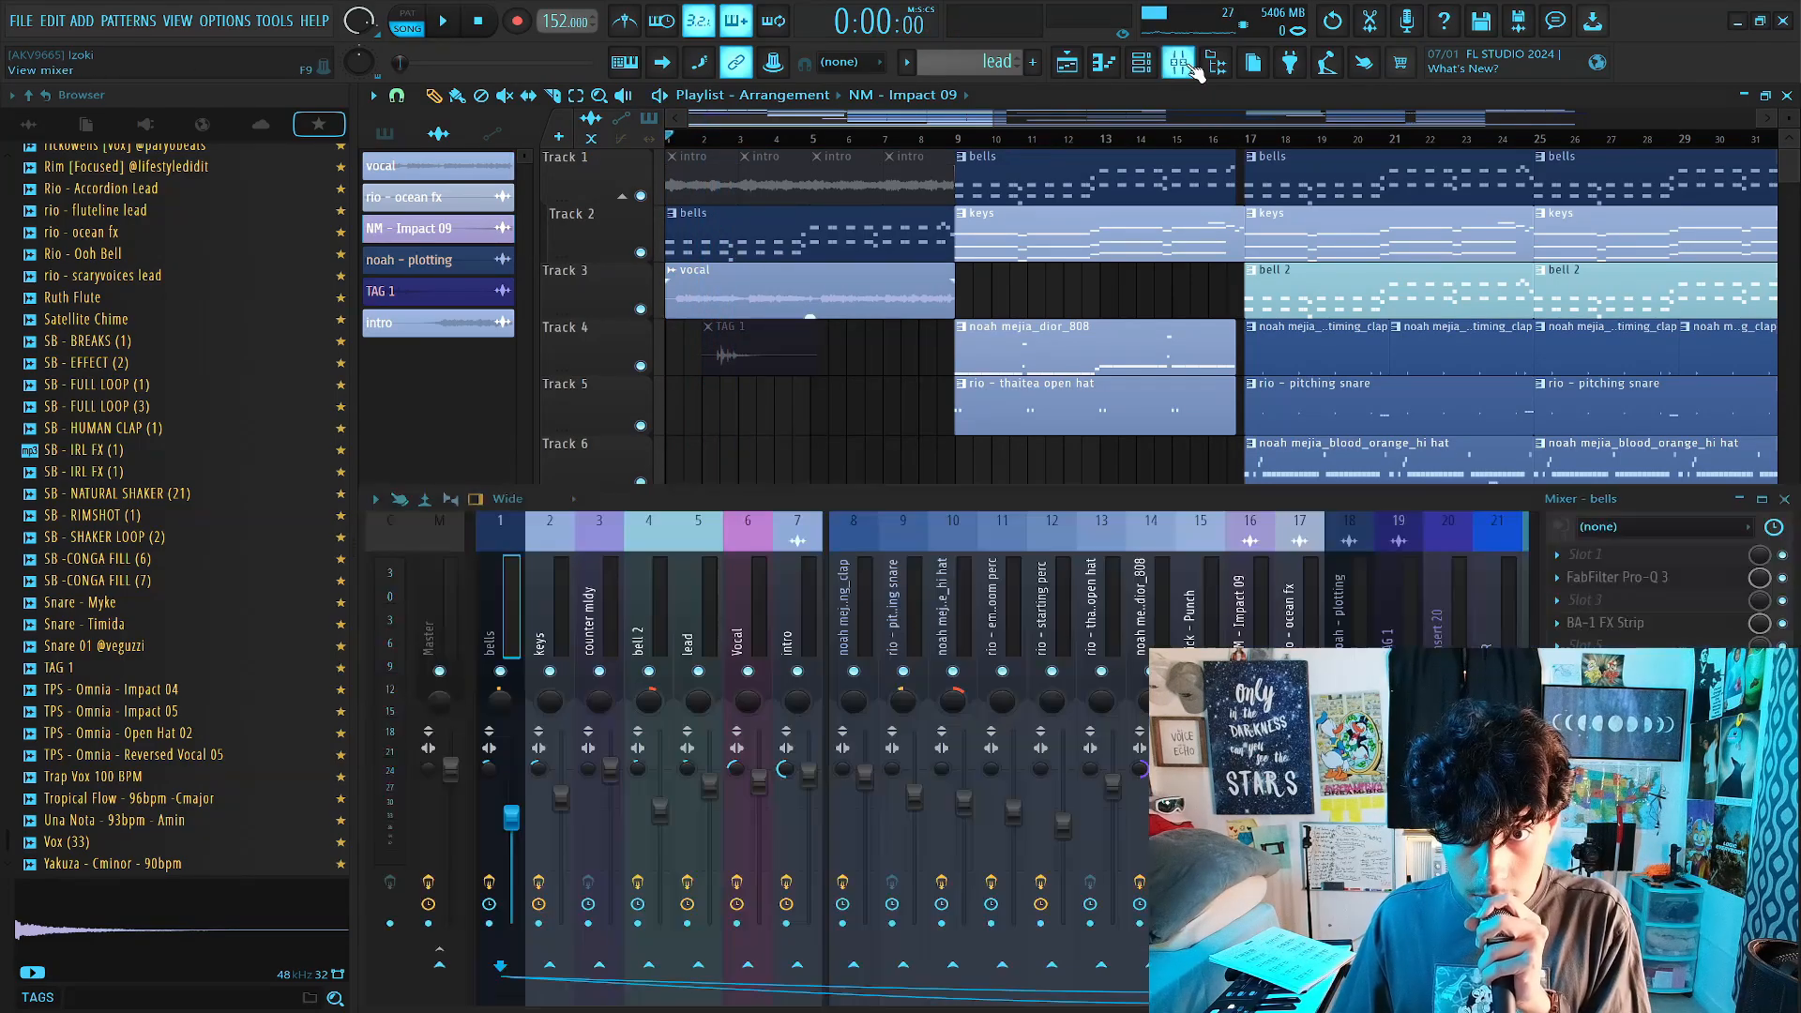
click(1420, 608)
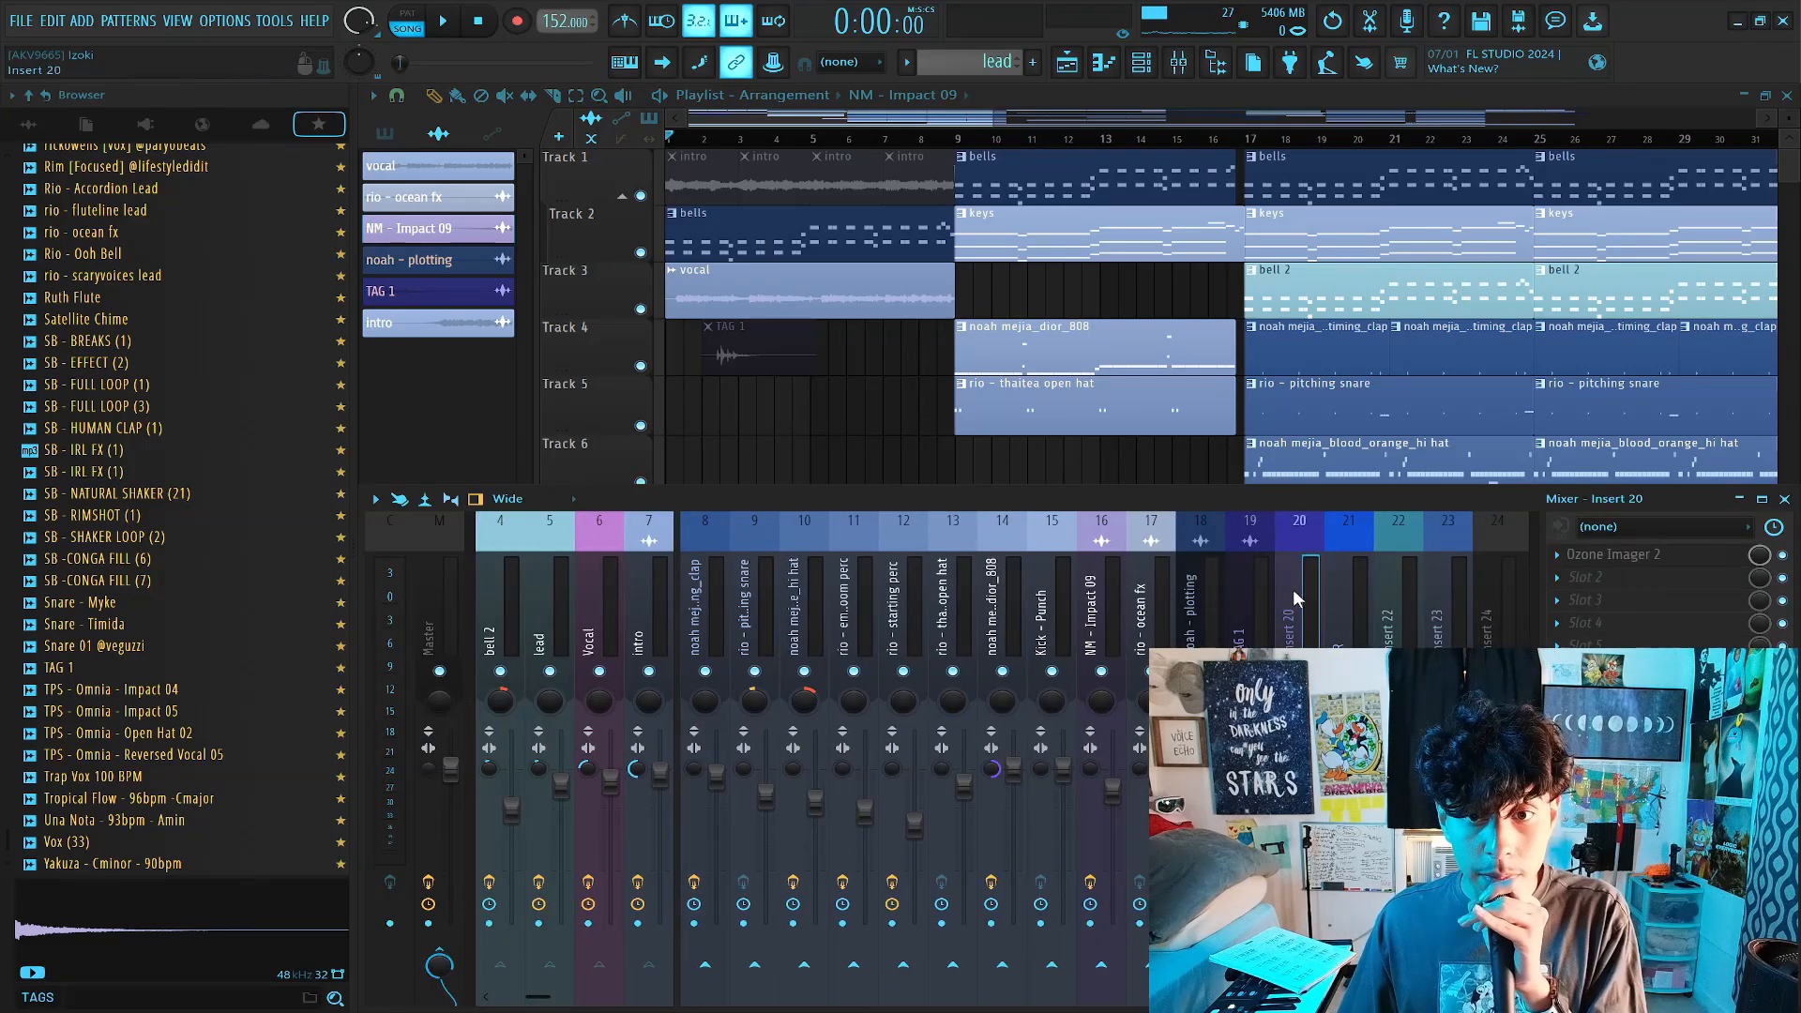
click(434, 600)
click(1302, 582)
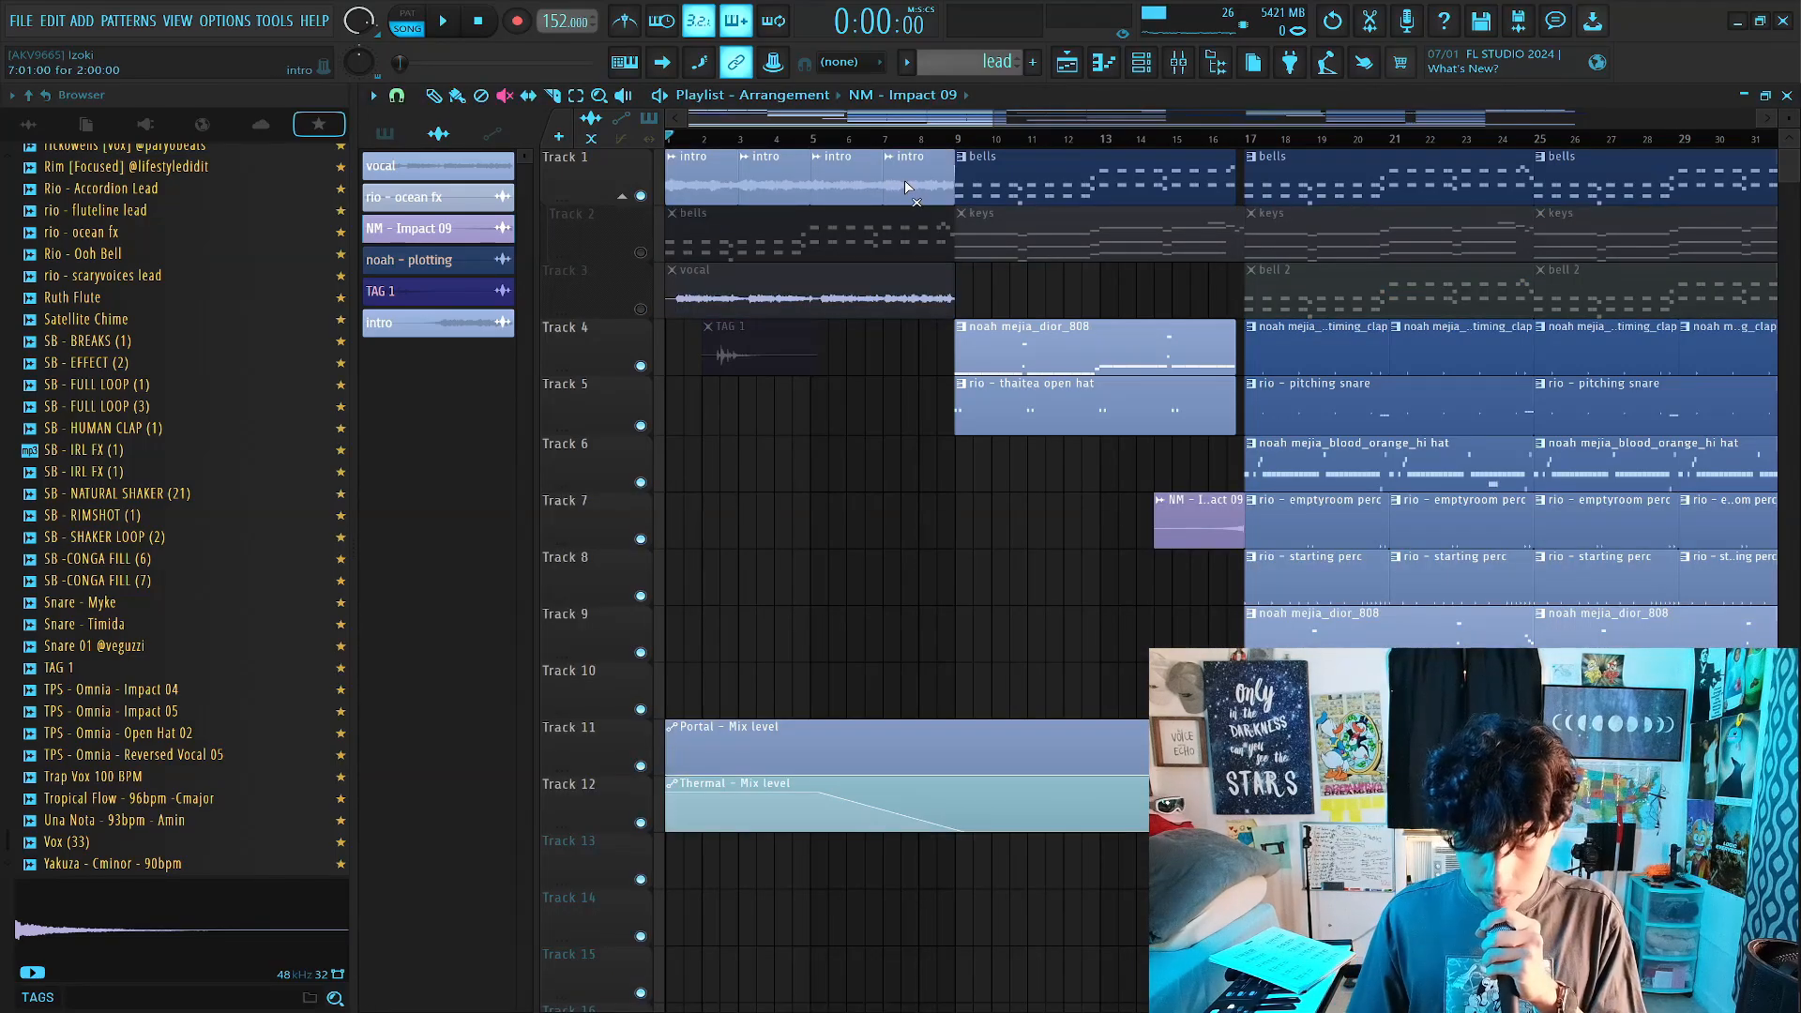
Return to the Draw tool and open the settings of the first intro clip on playlist track 1.
key(p)
double_click(701, 185)
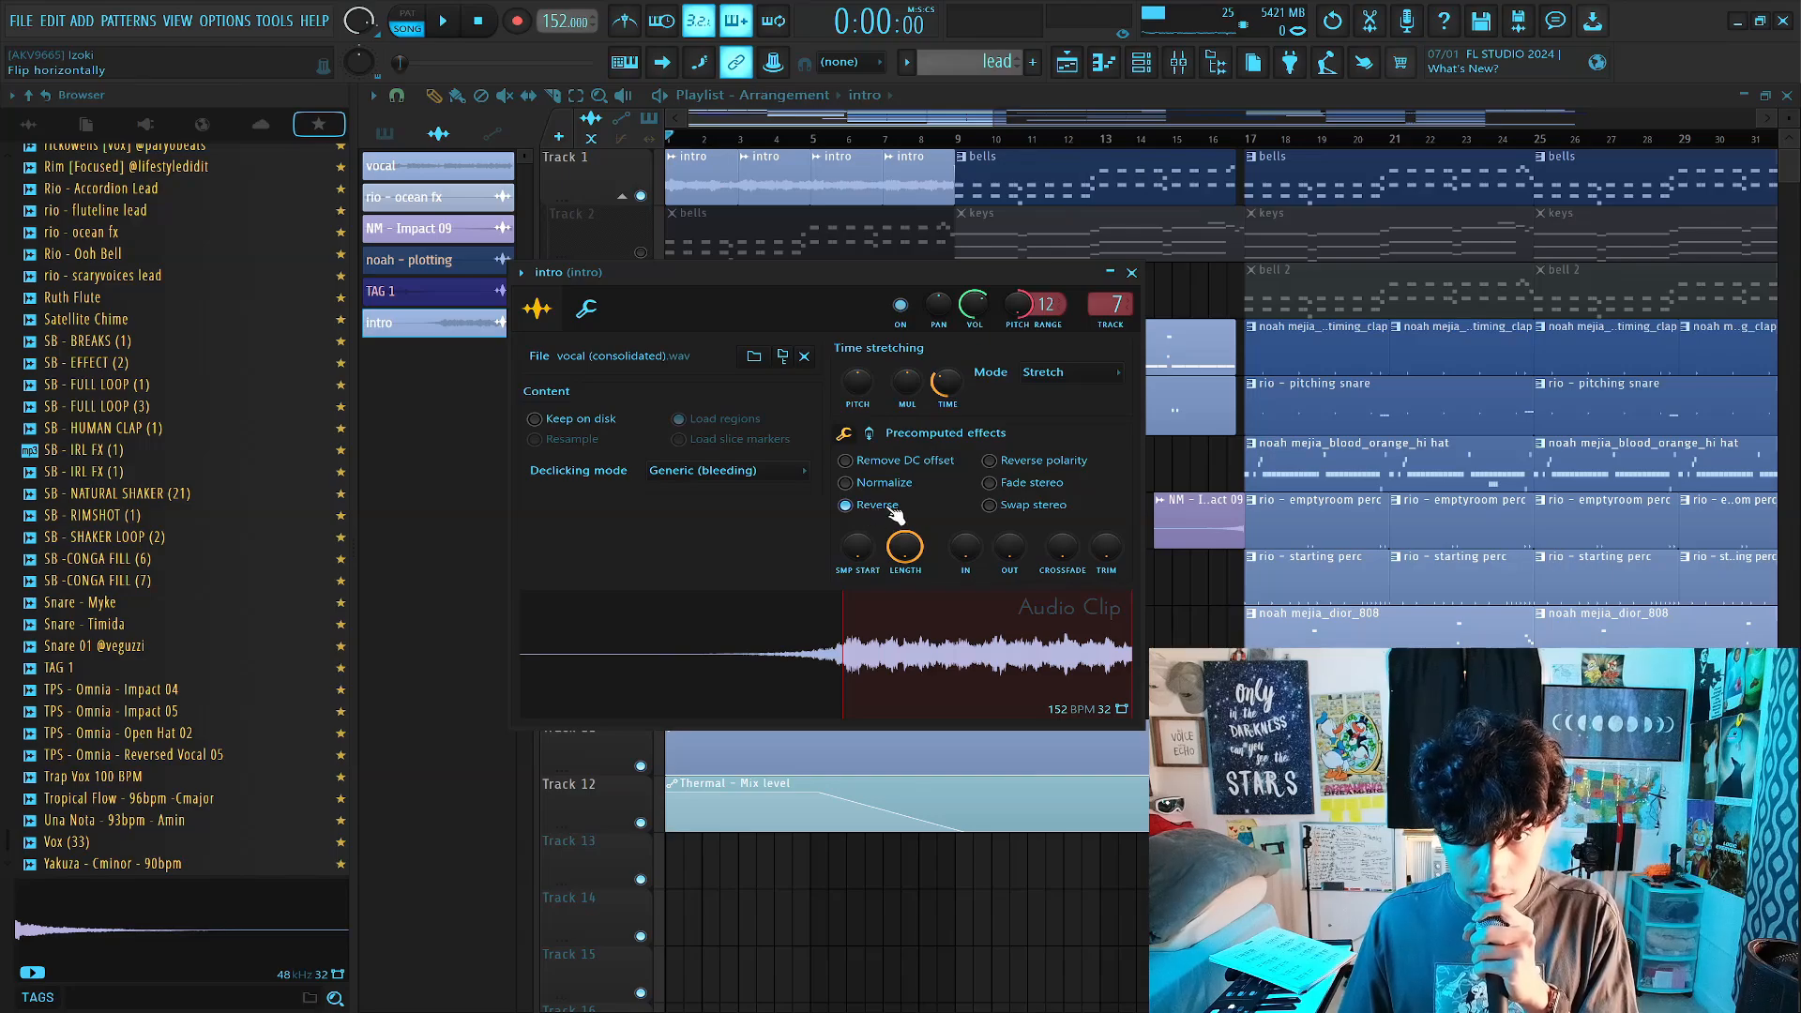
Close the intro clip's settings and play the intro from the beginning of the arrangement.
click(1131, 272)
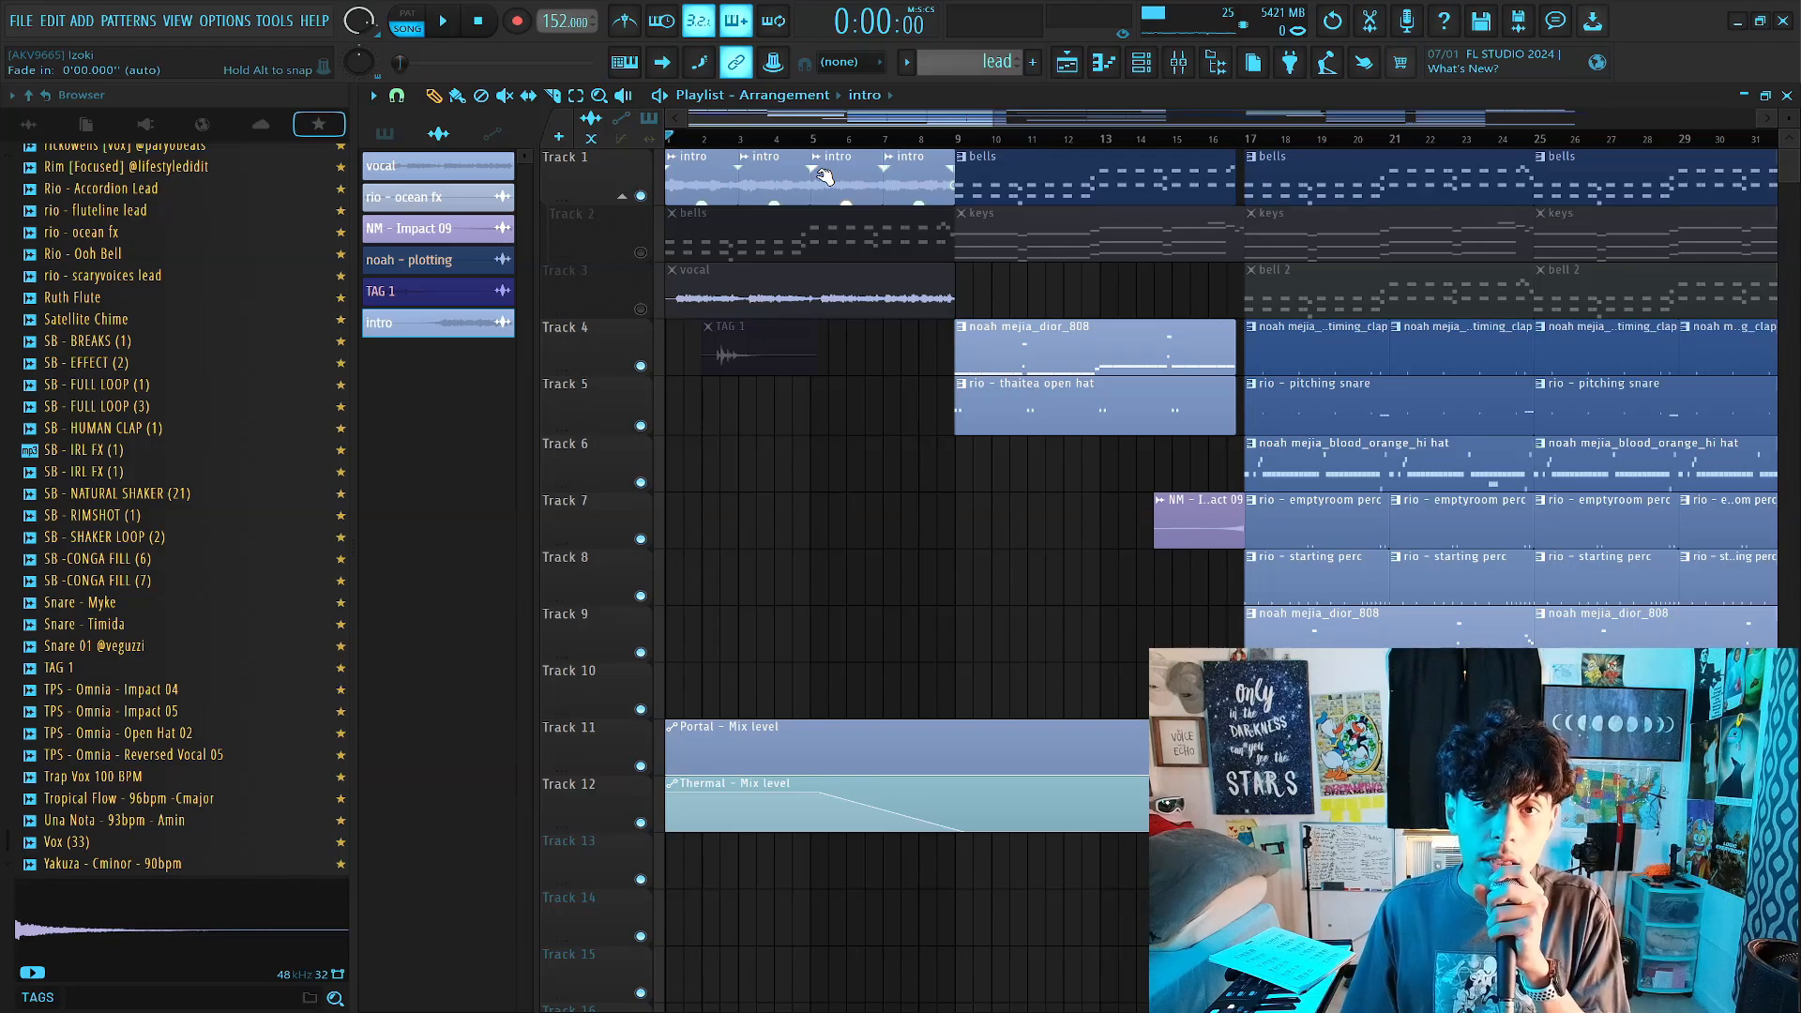
key(space)
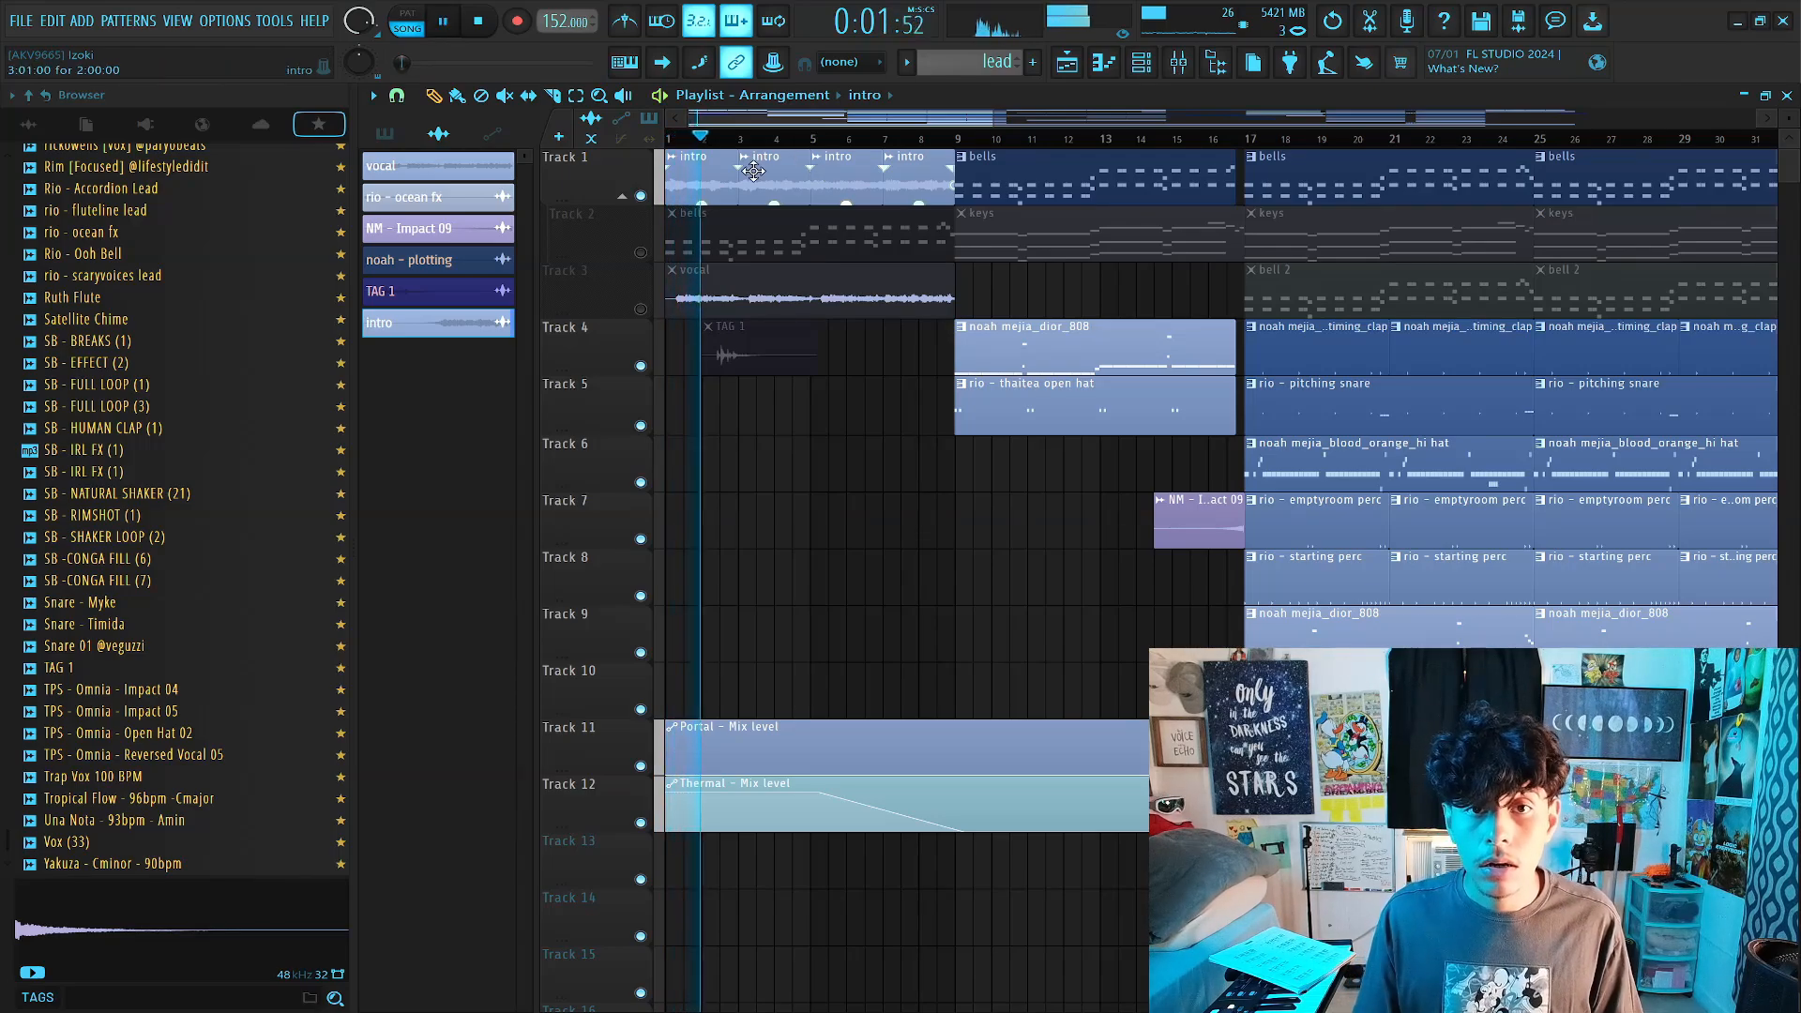
scroll(801, 126, right, 2)
scroll(801, 126, down, 2)
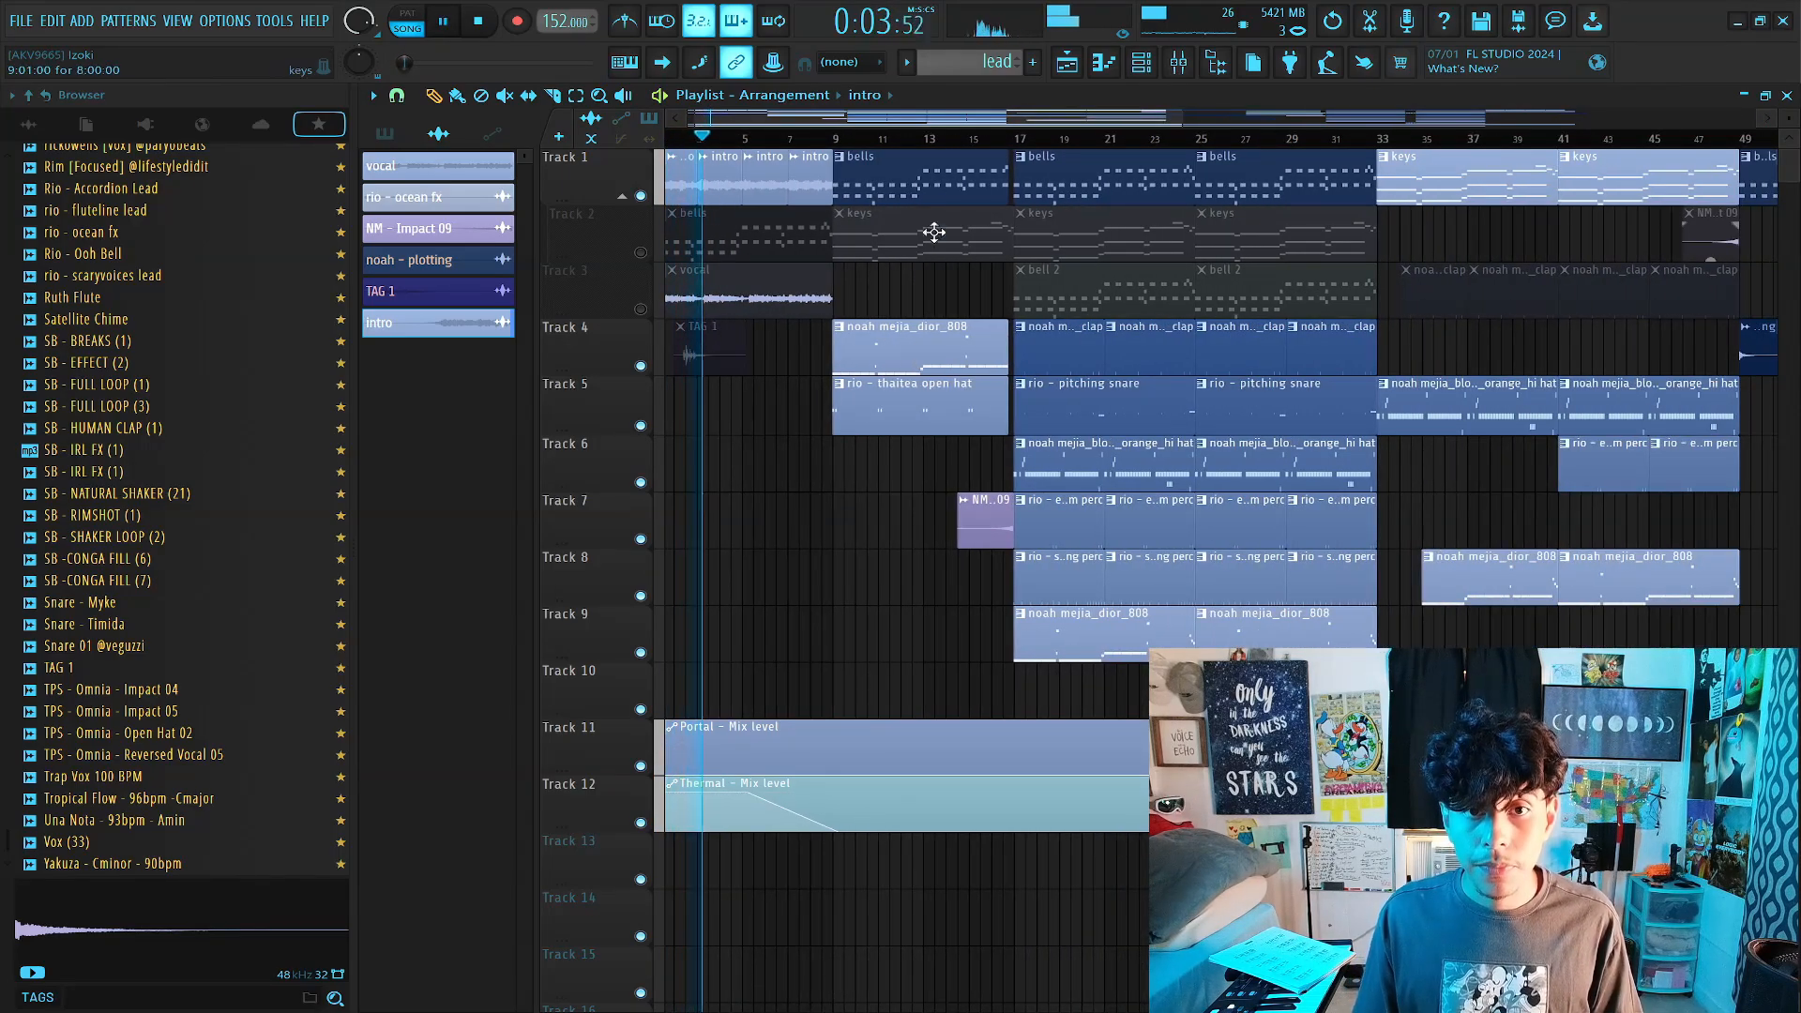
scroll(932, 142, down, 1)
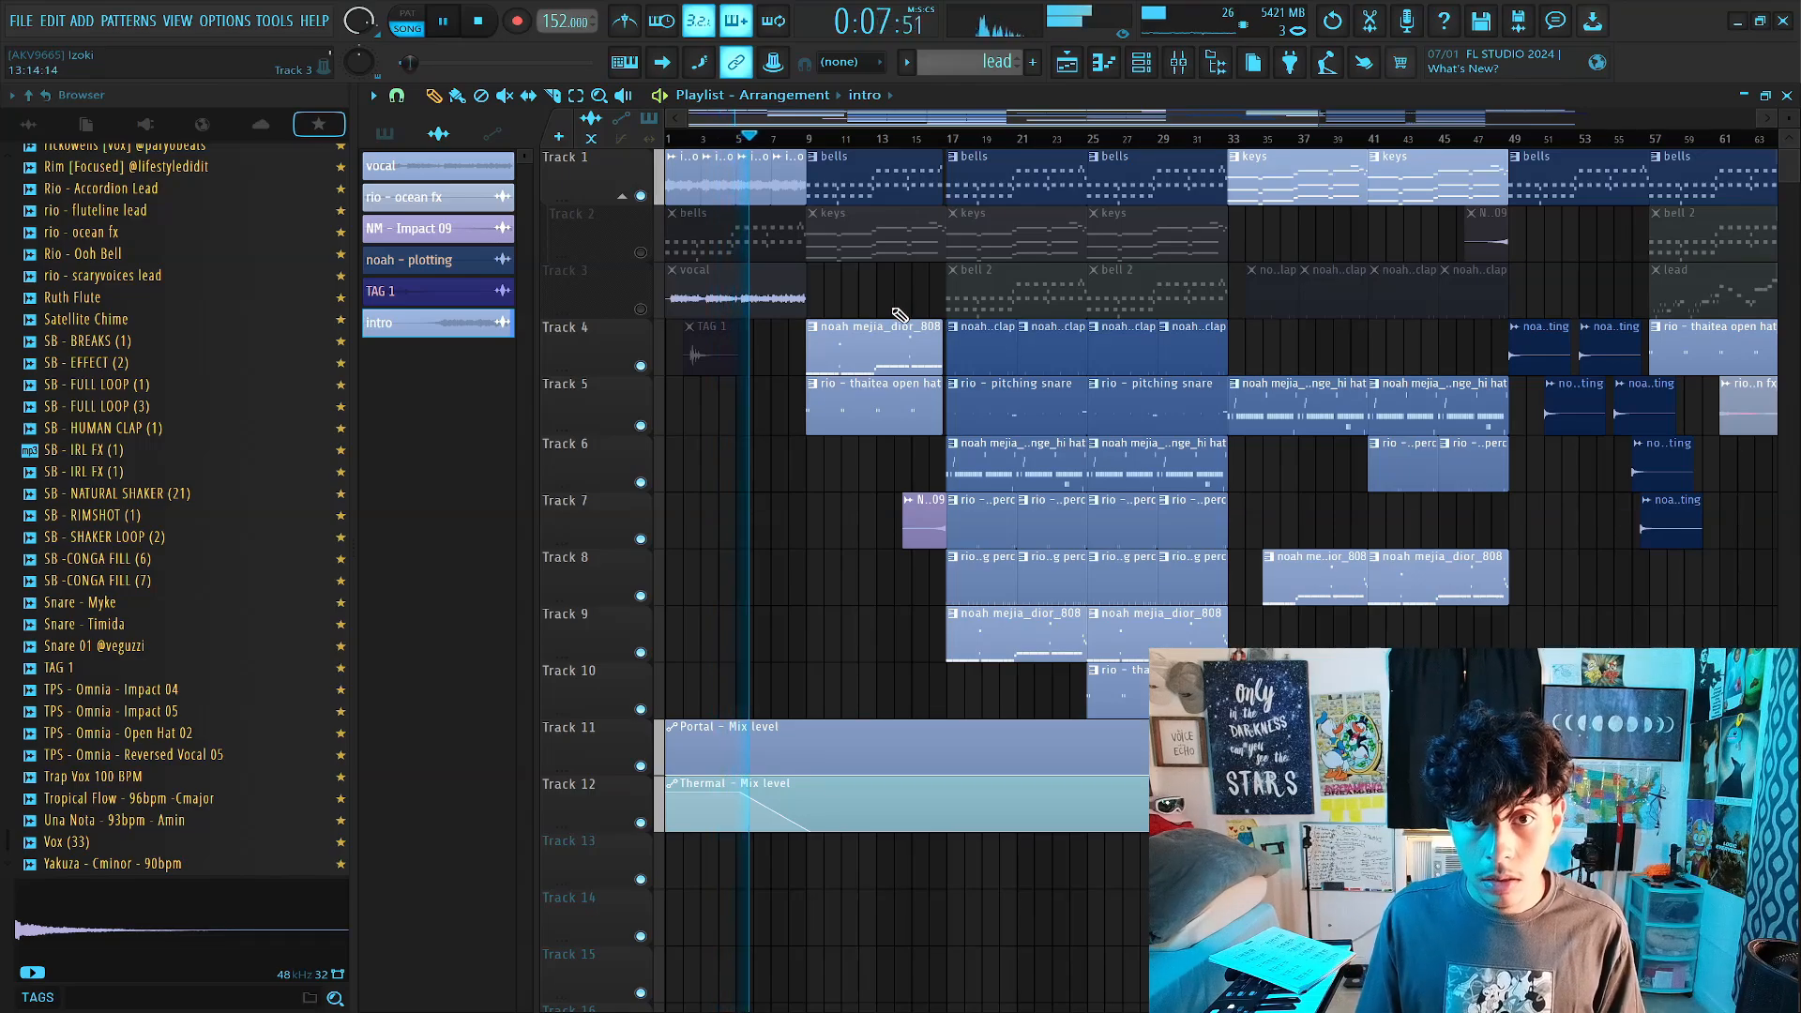
key(space)
Look over the full arrangement, return to the intro in bars 1 to 9, and play it again.
scroll(898, 319, down, 2)
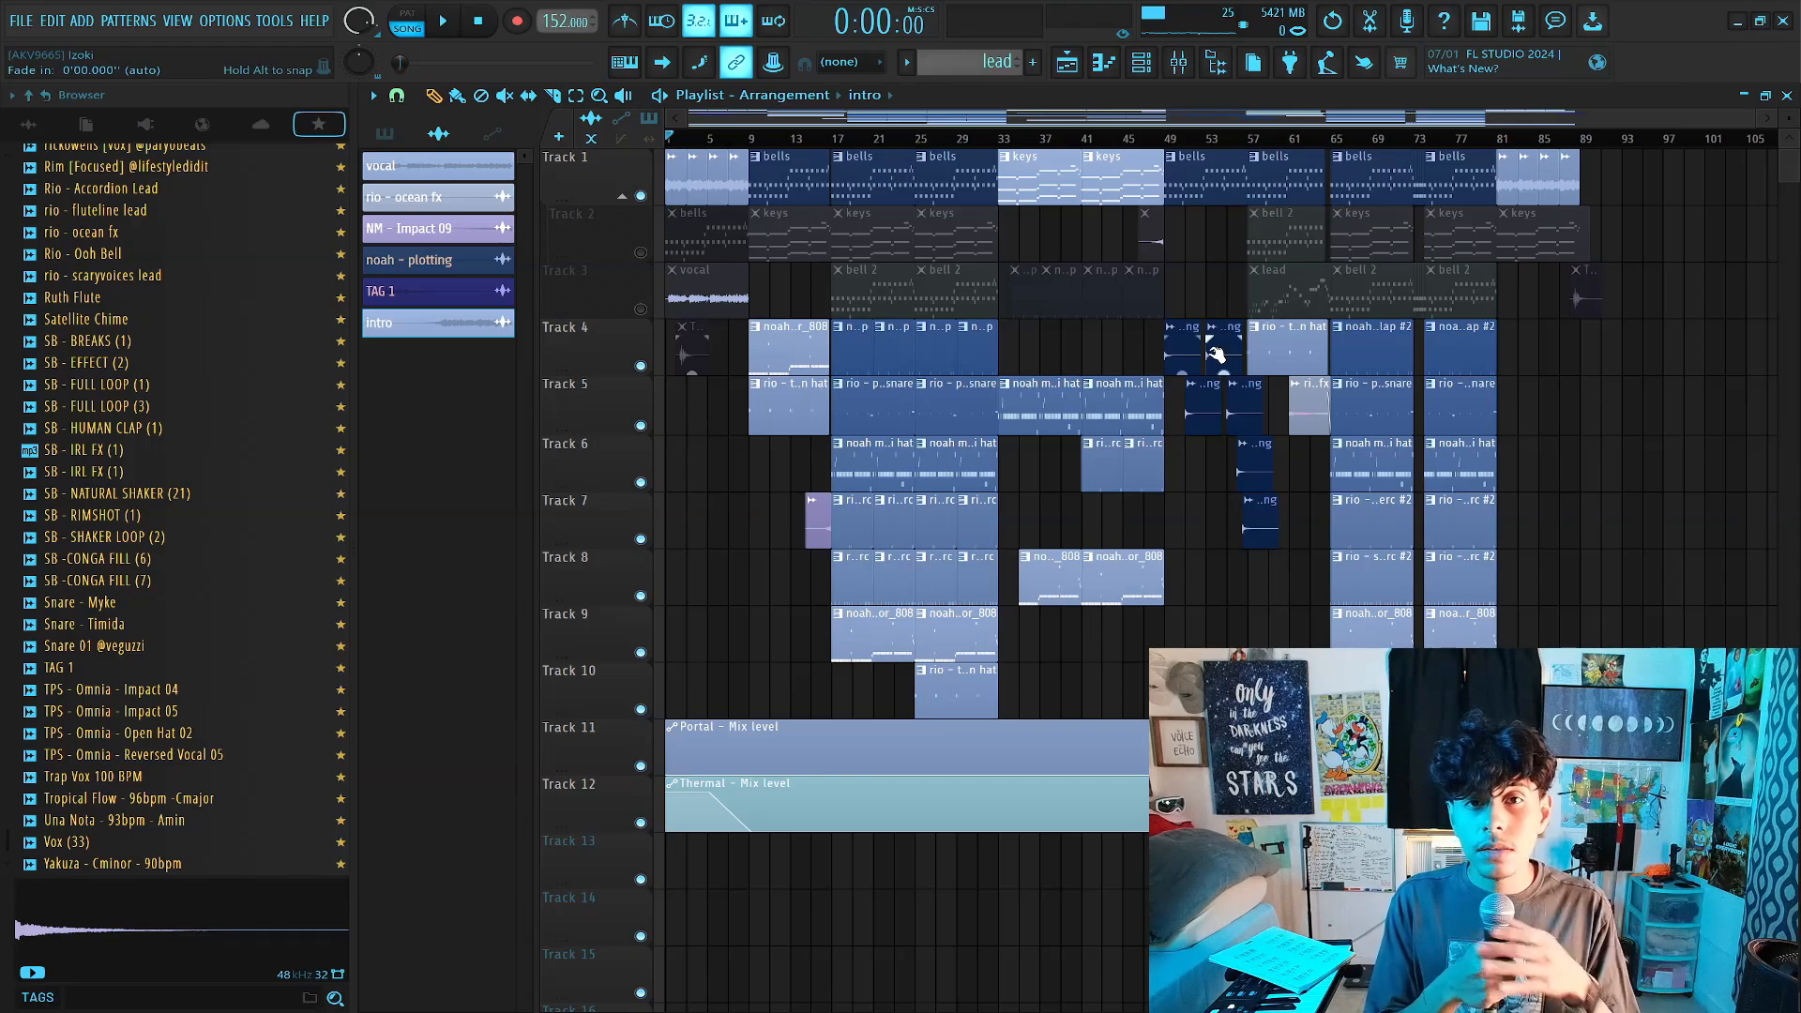
key(F9)
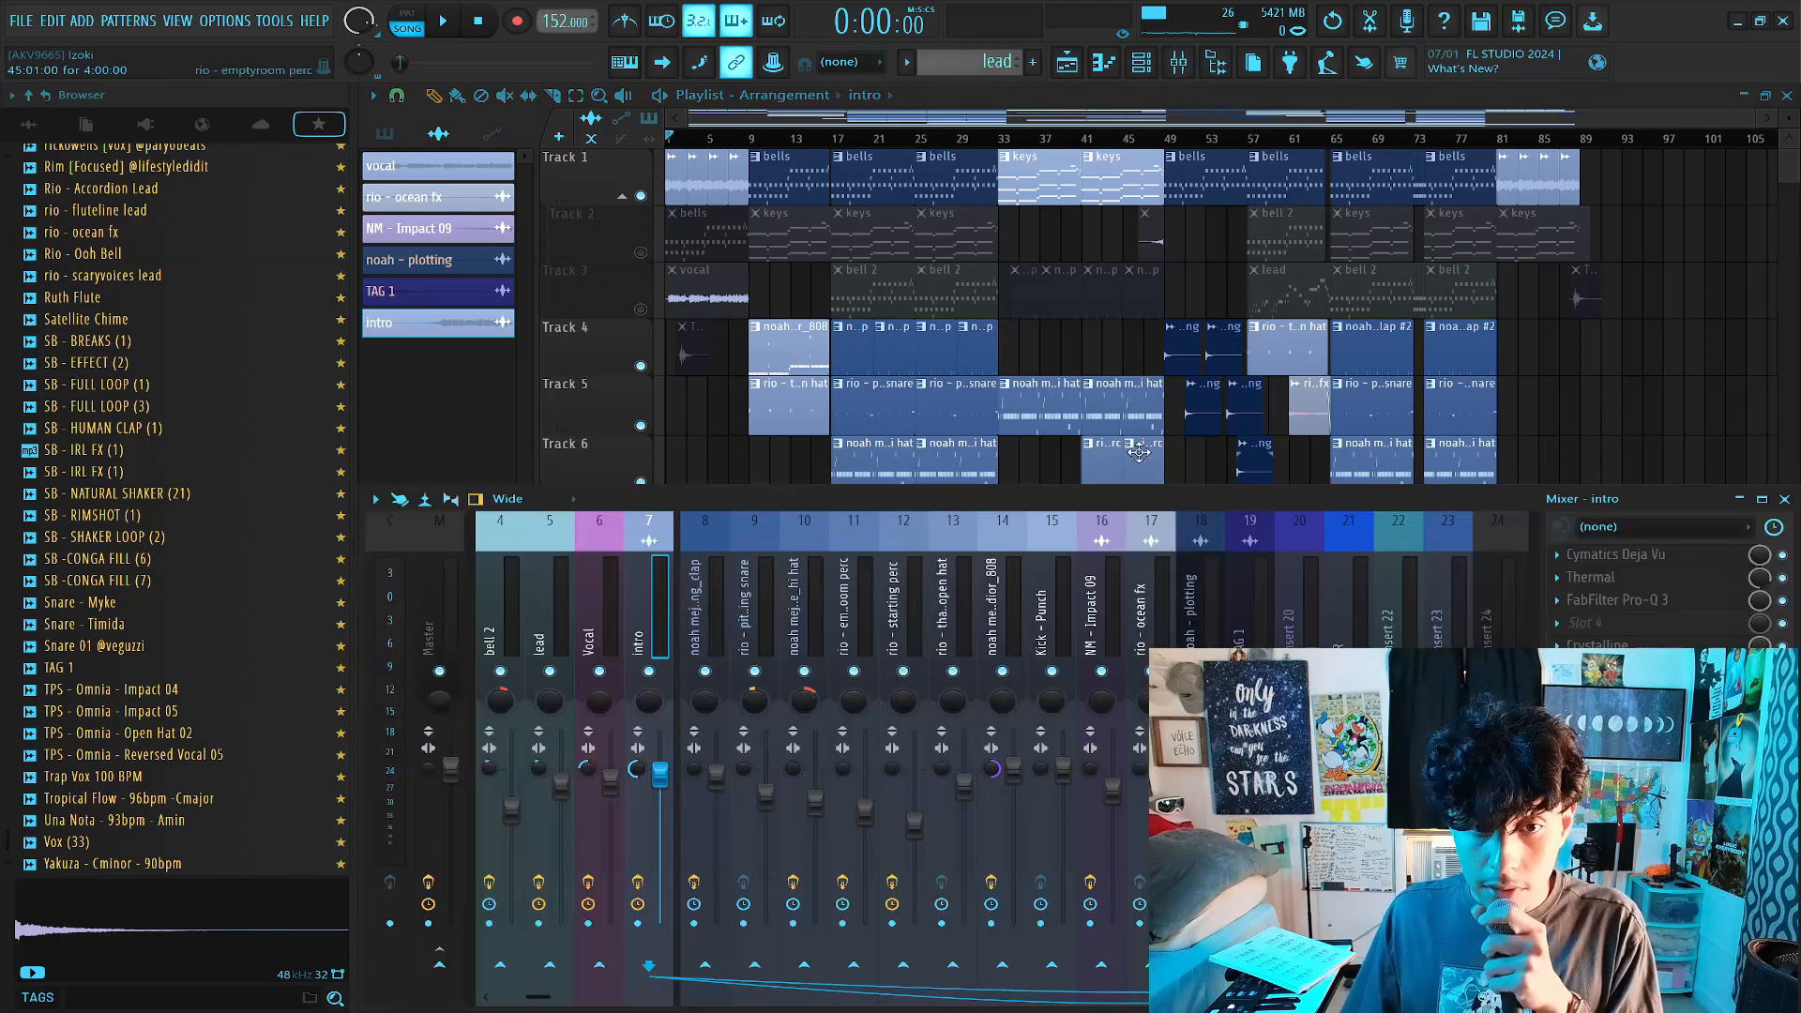
scroll(748, 122, up, 5)
drag(748, 122, 648, 135)
key(F9)
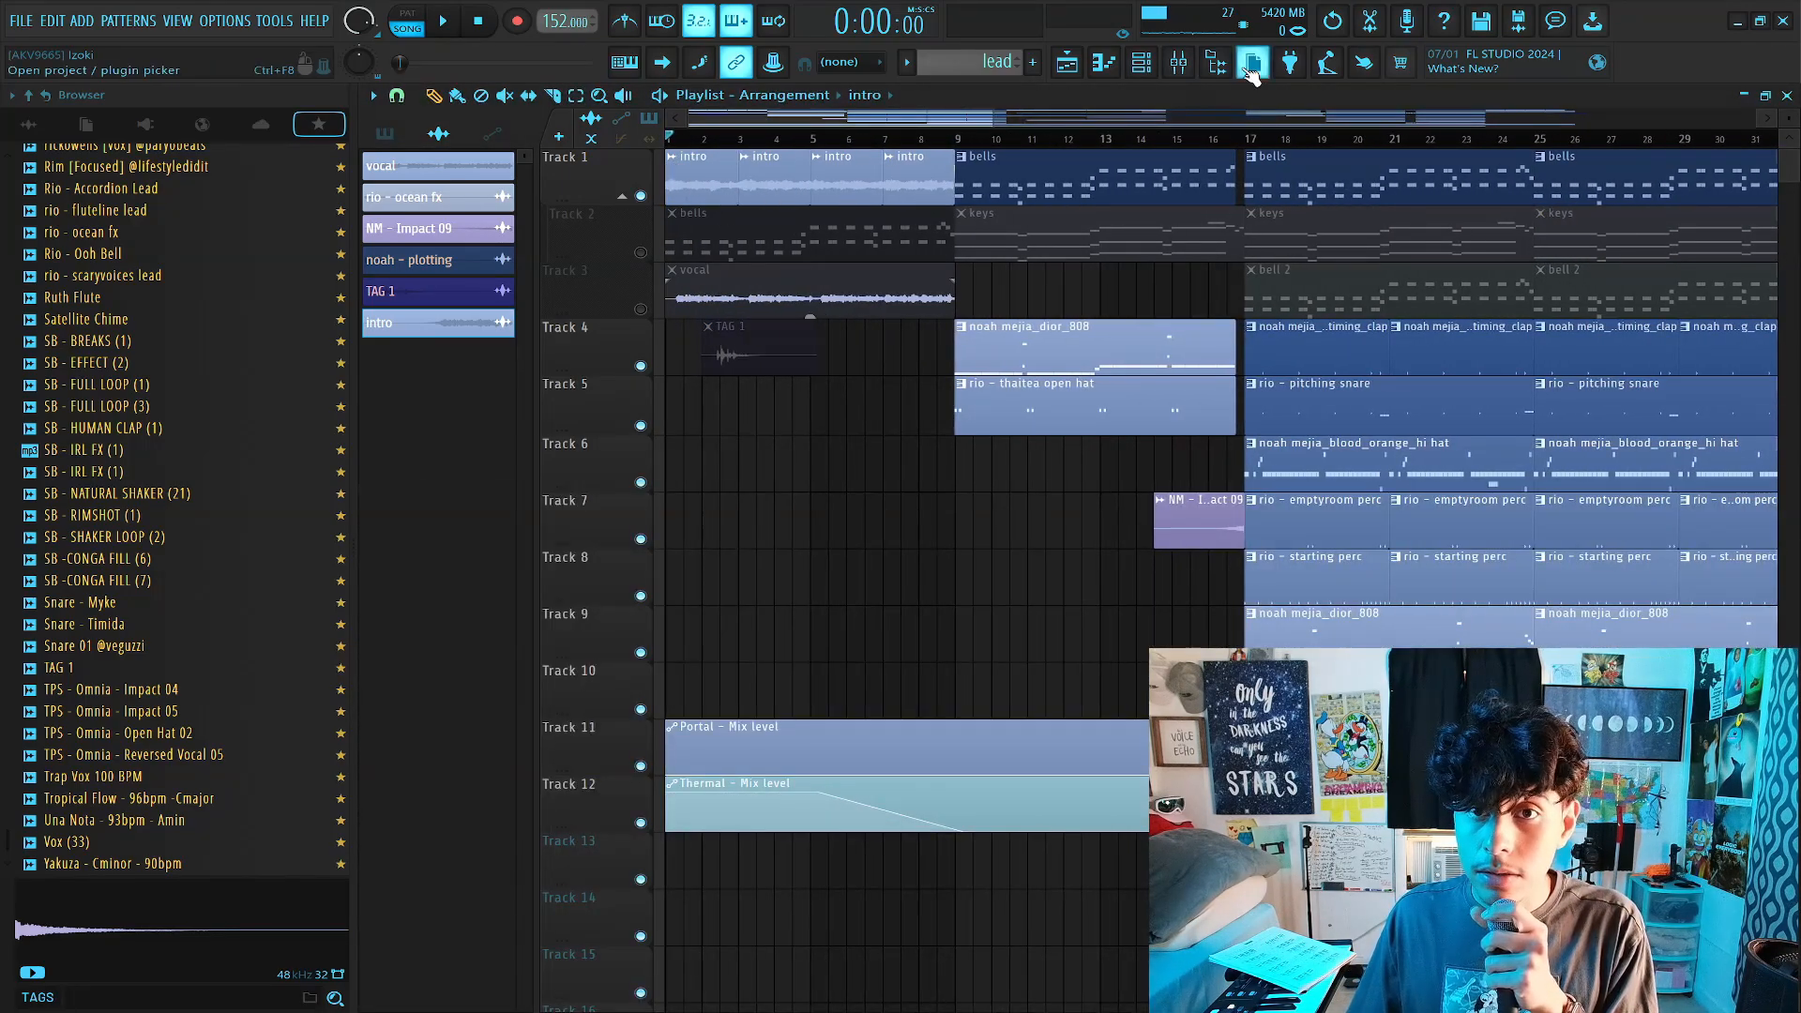
key(F9)
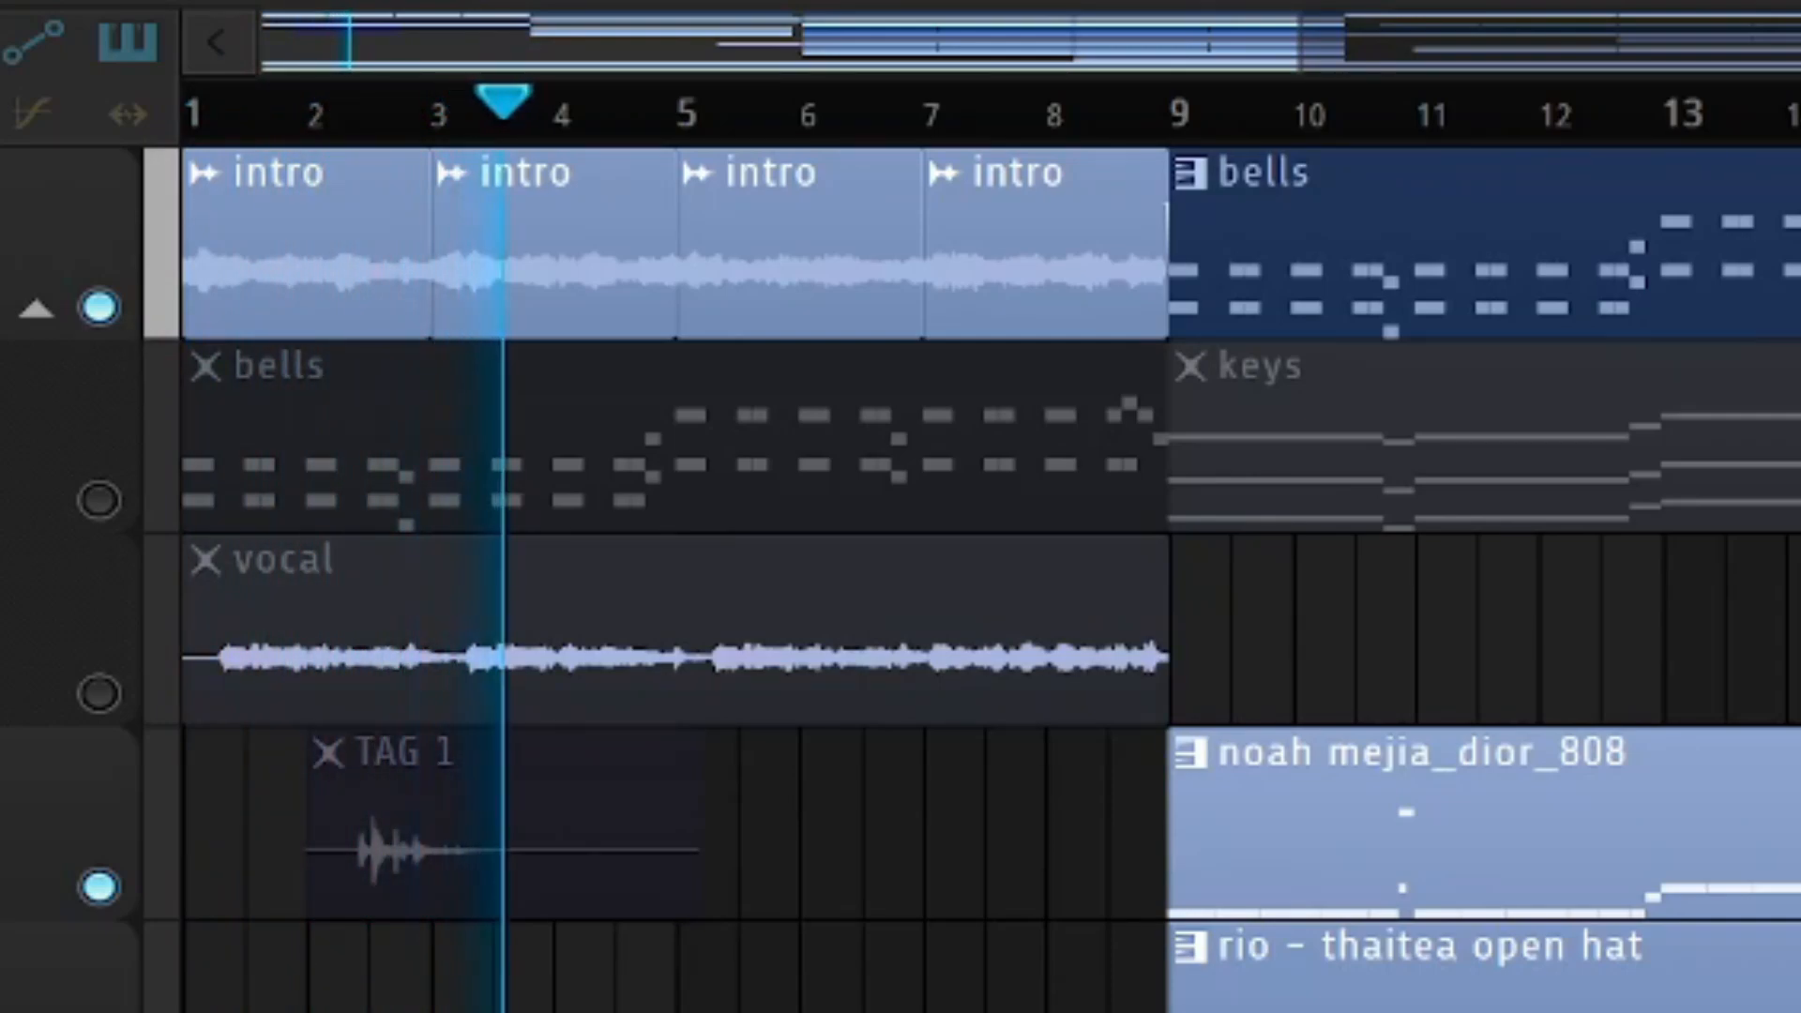
key(space)
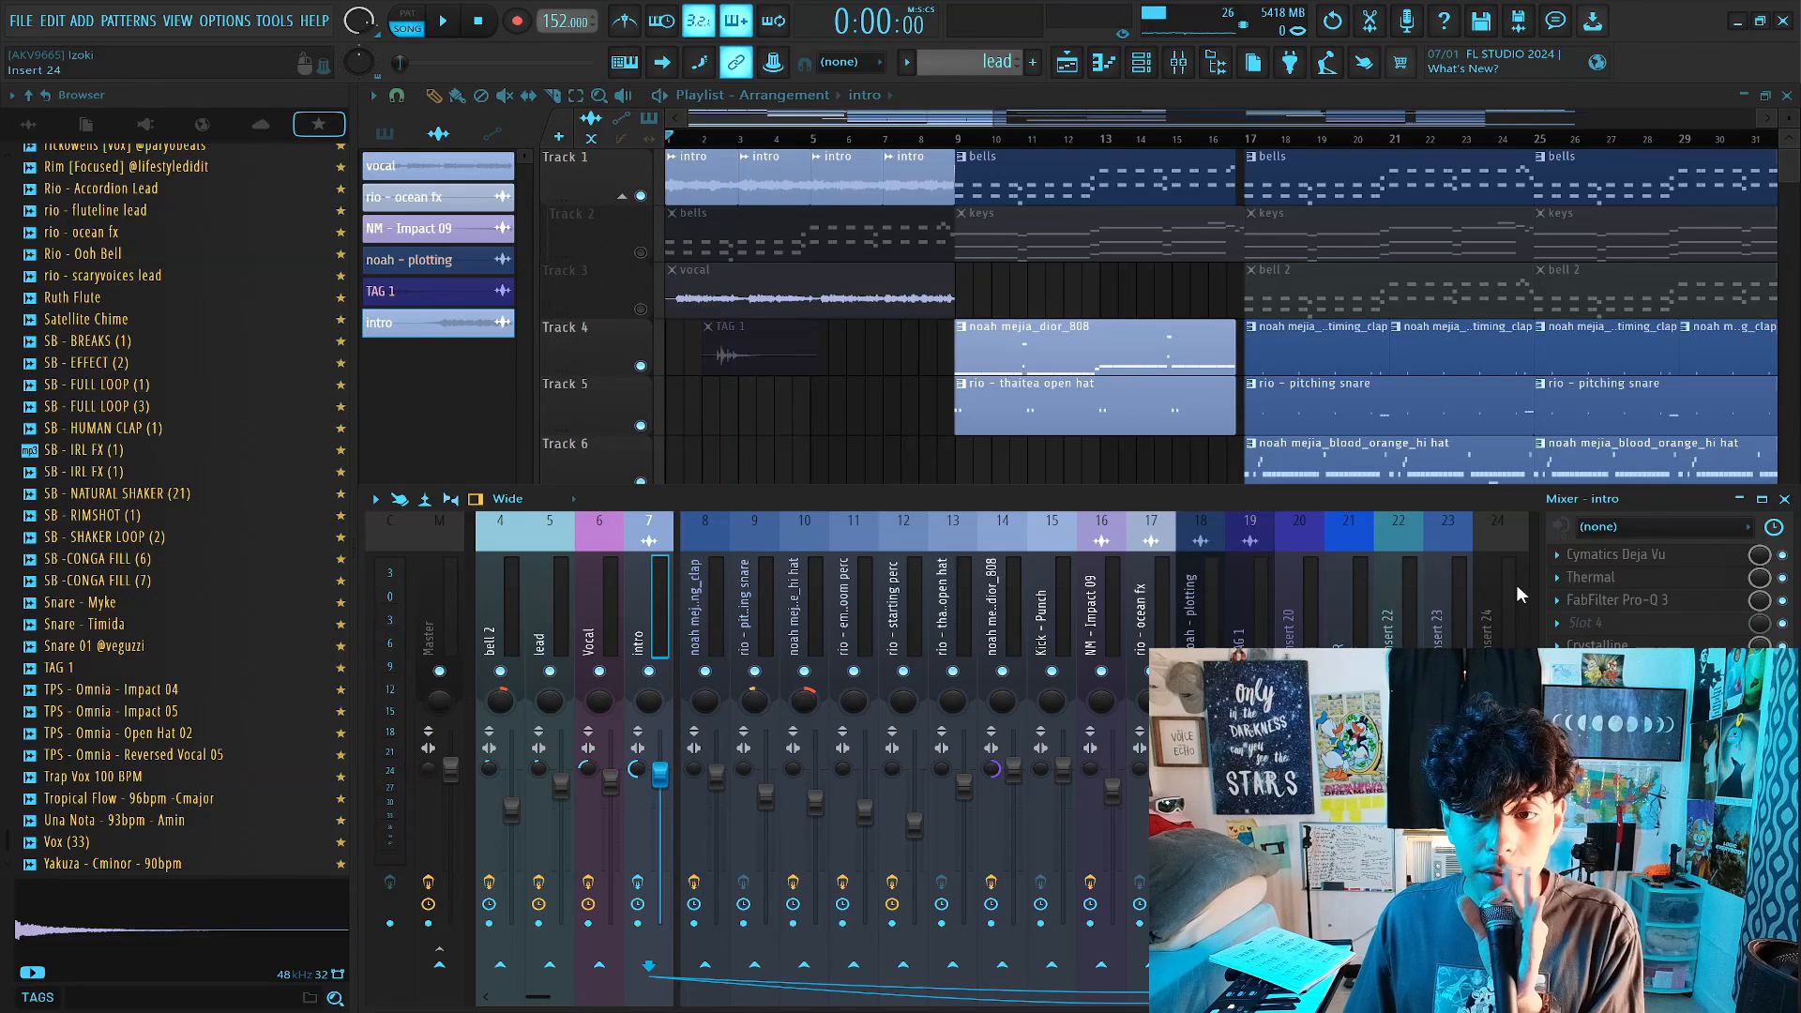
Inspect the Thermal and Crystalline effects on the intro mixer track, closing each plugin window after viewing it.
click(1591, 563)
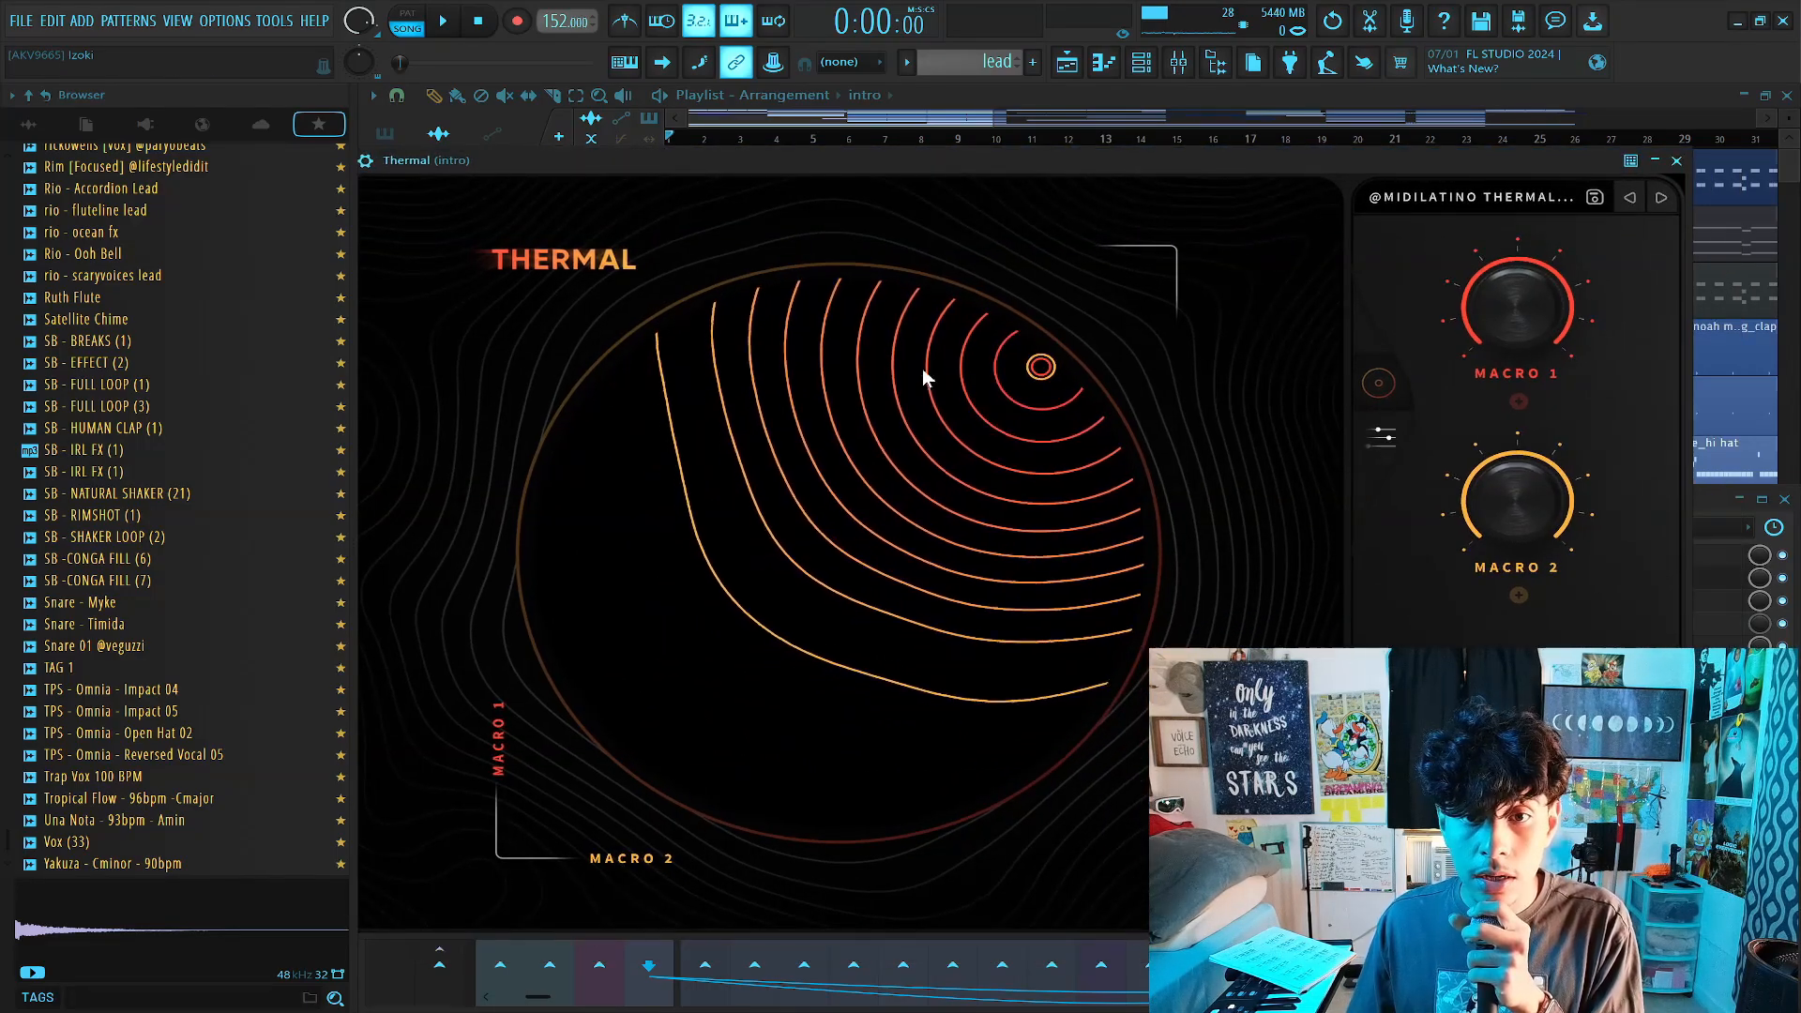
click(1683, 160)
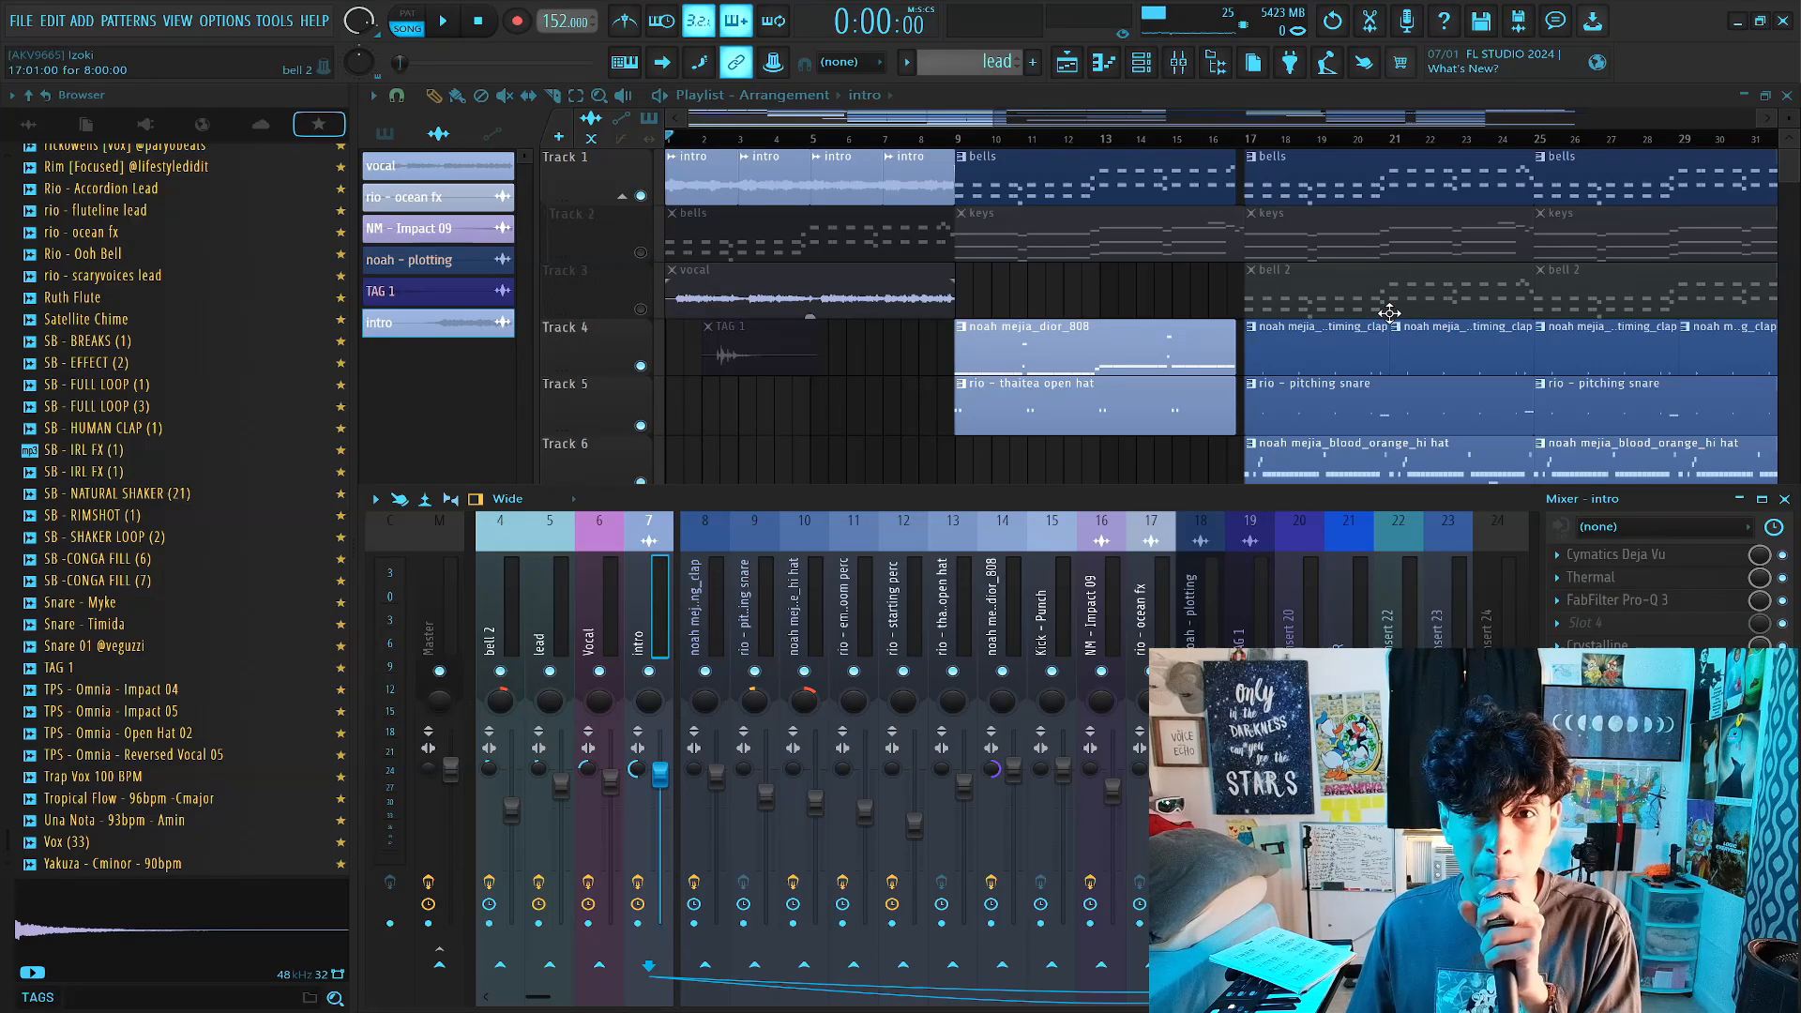
click(1614, 600)
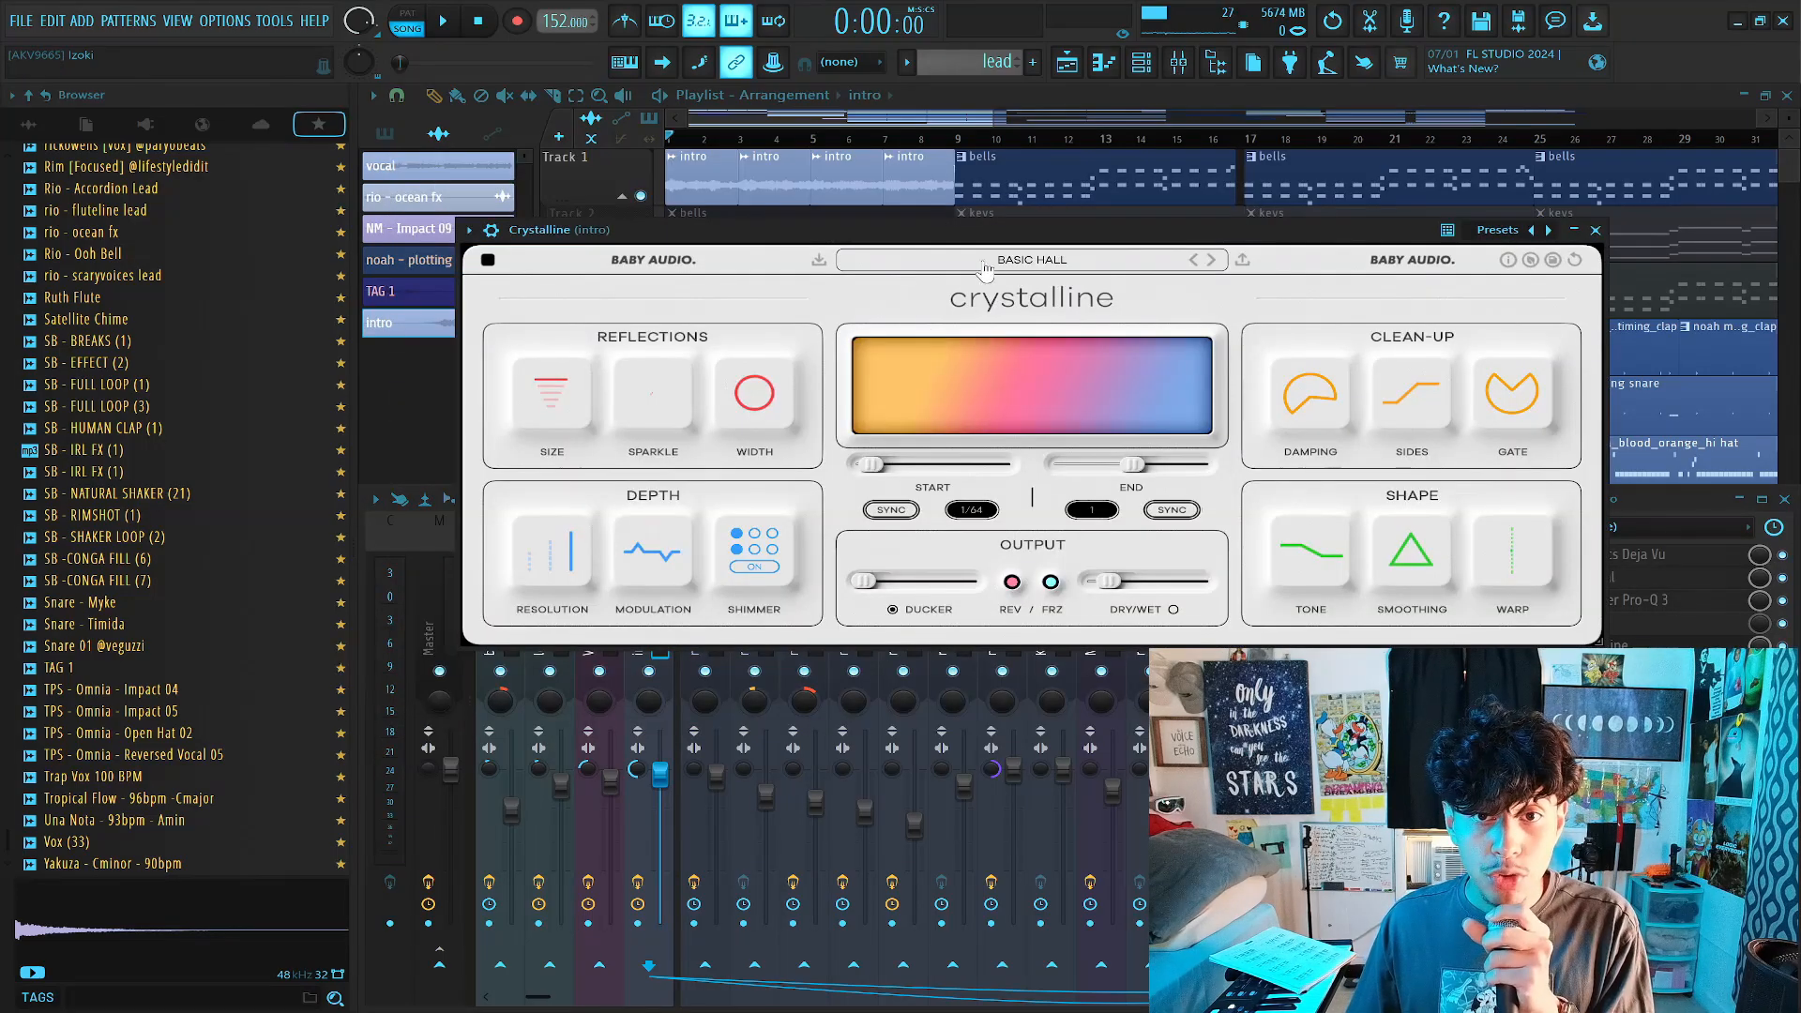
drag(990, 237, 981, 303)
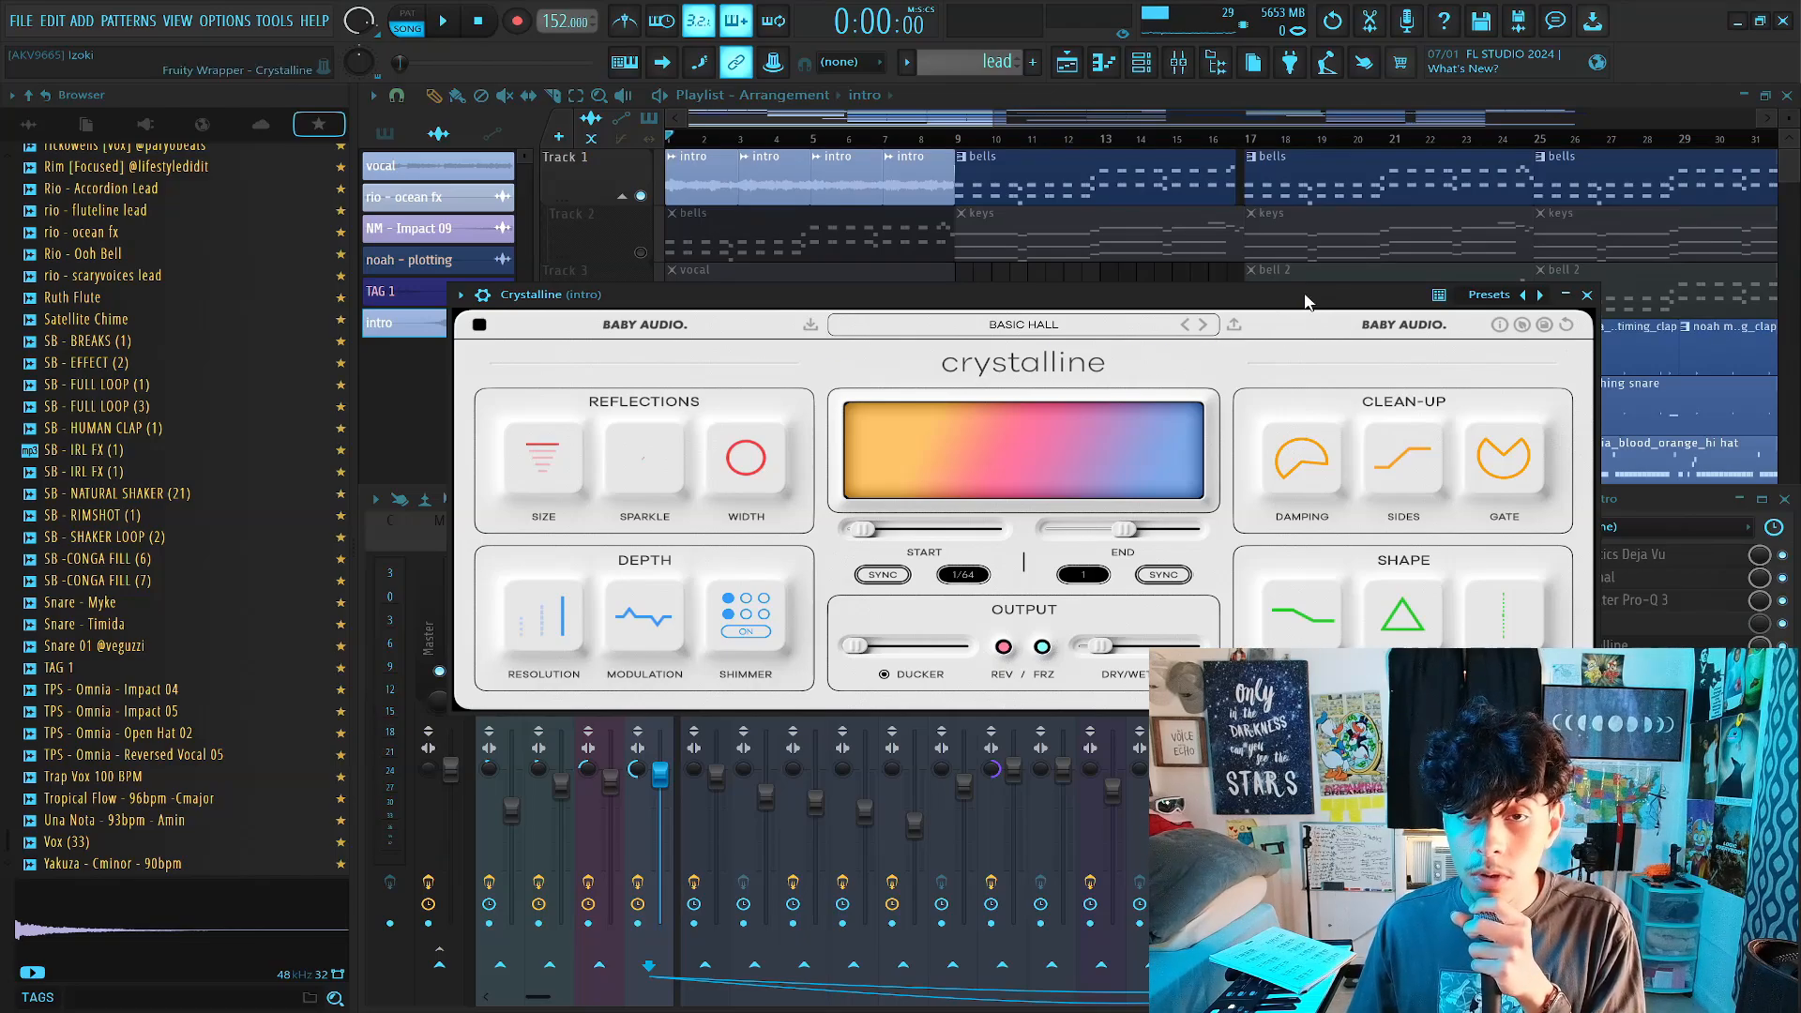
drag(1304, 296, 1309, 336)
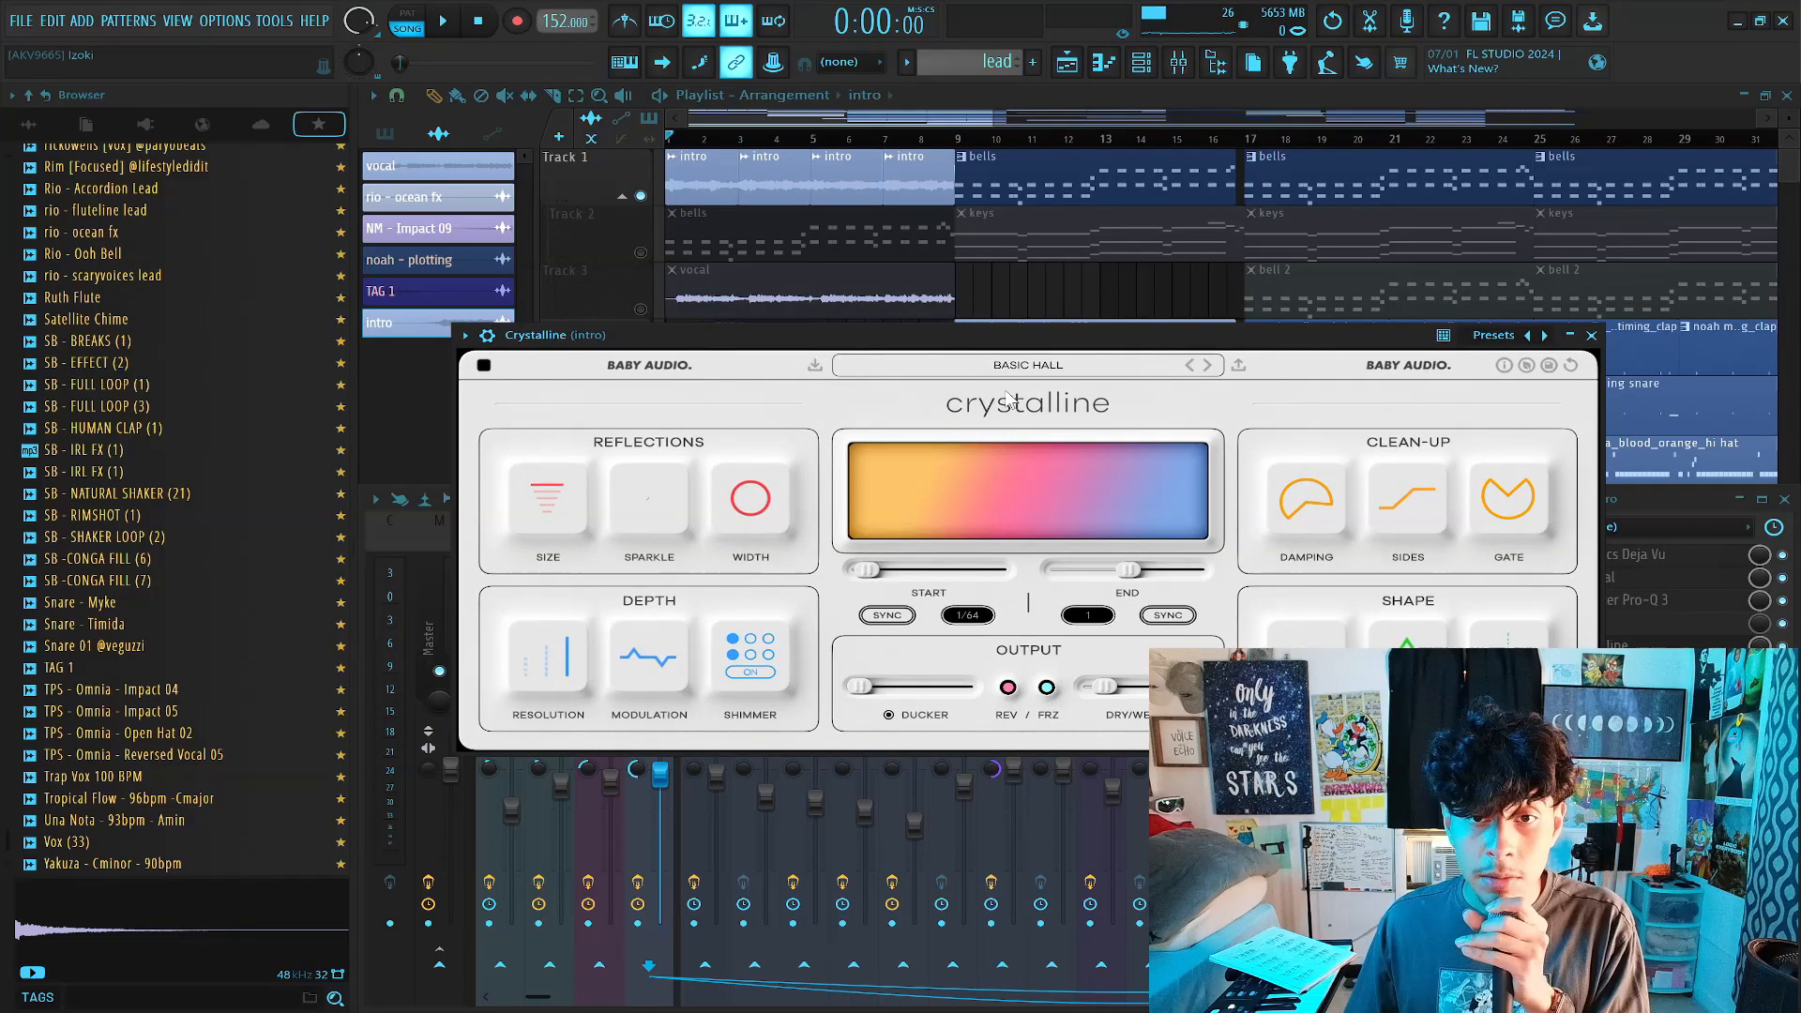
click(1591, 335)
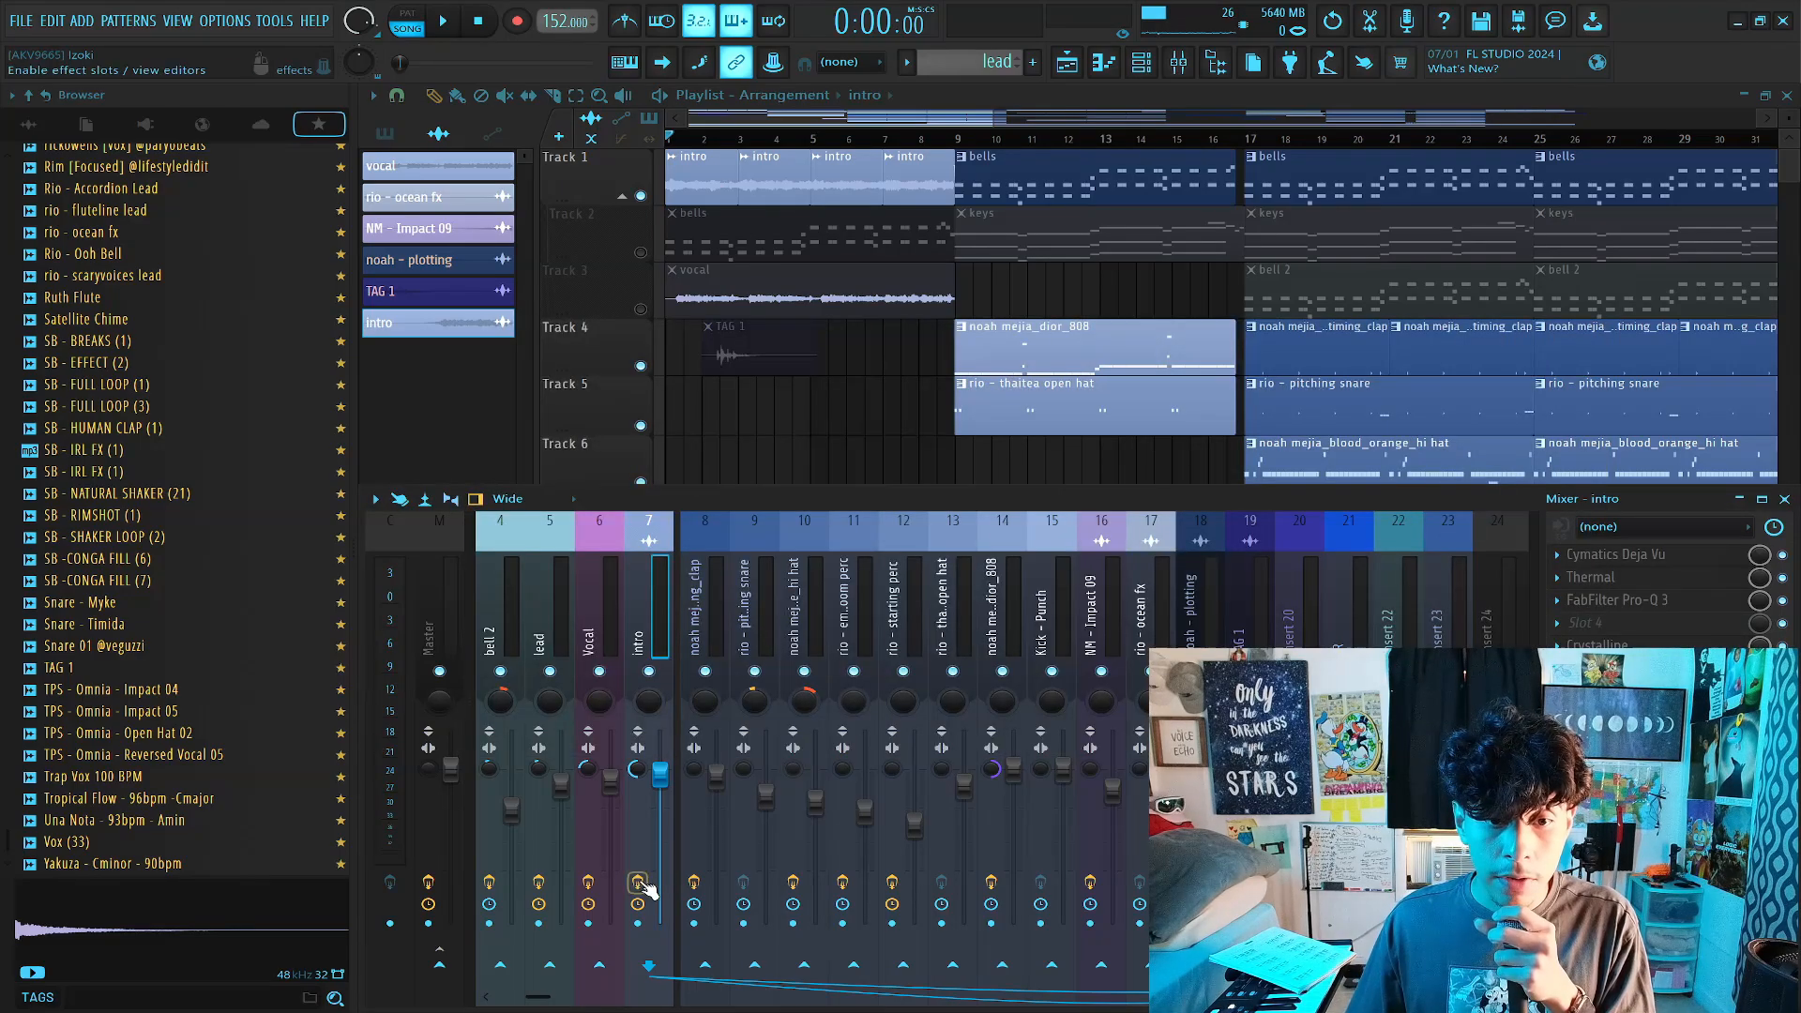
Play the opening bars of the intro twice with the intro mixer track selected.
key(space)
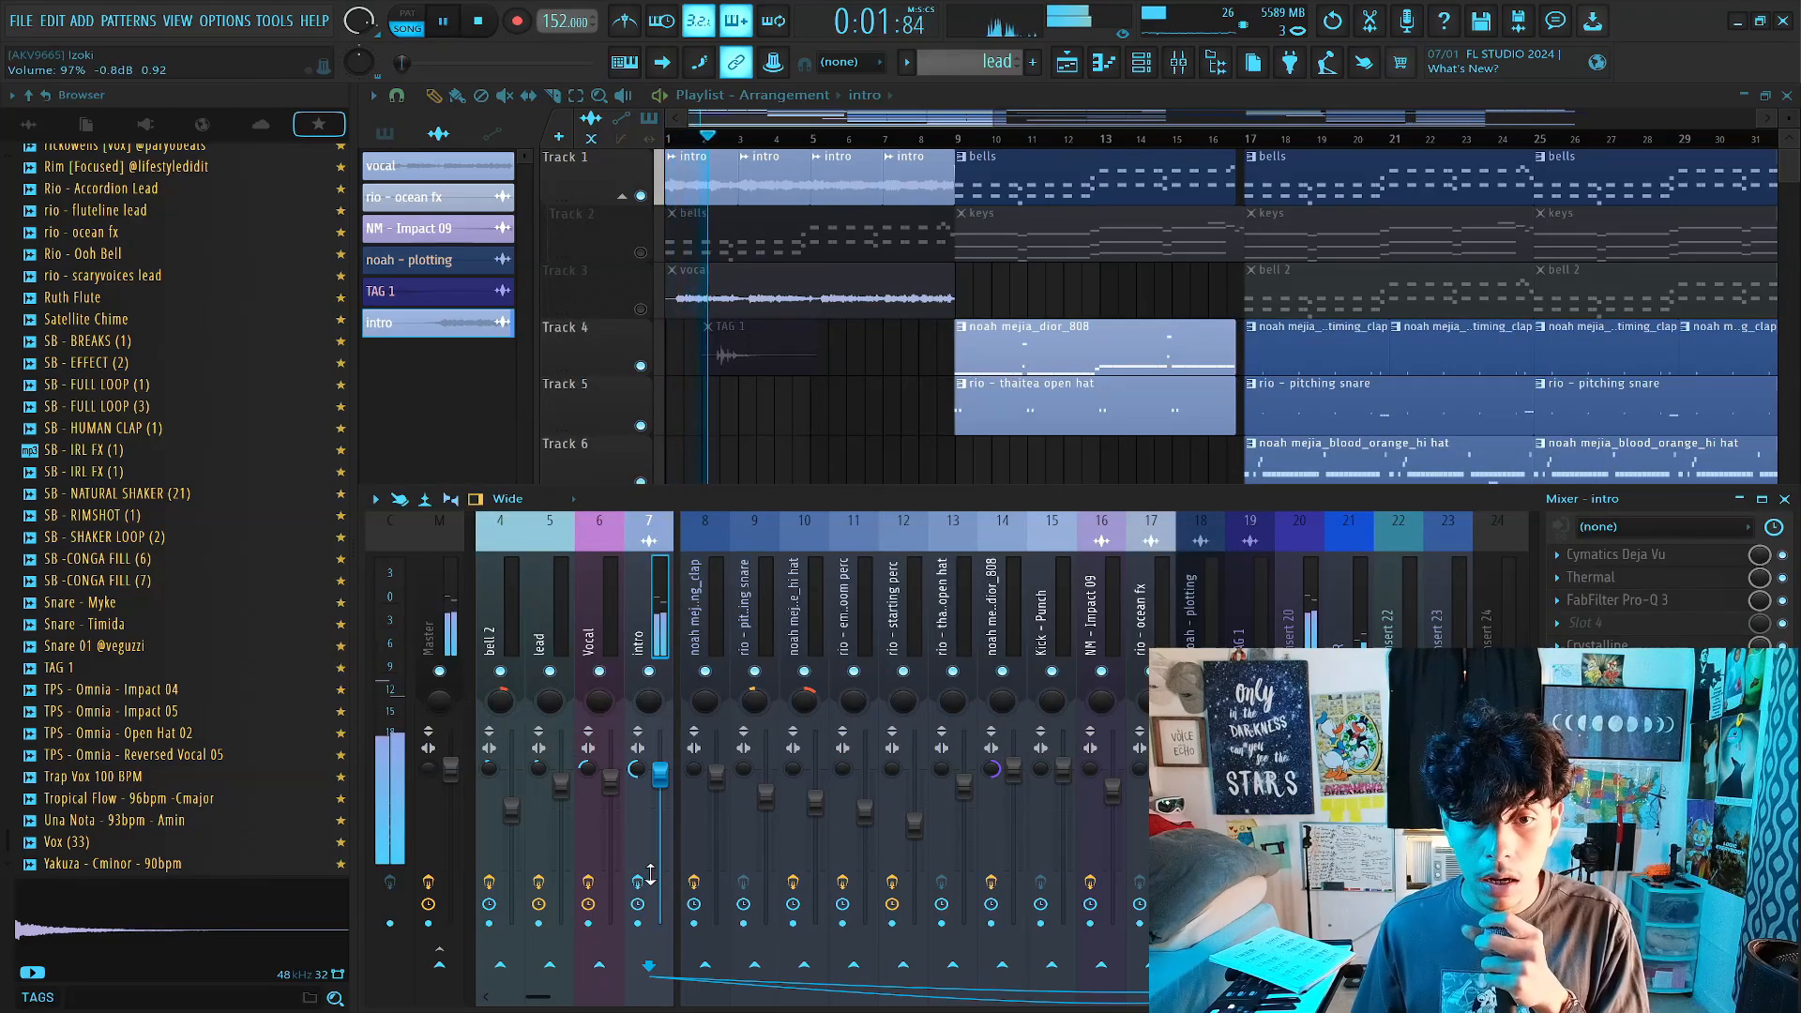
key(space)
key(space)
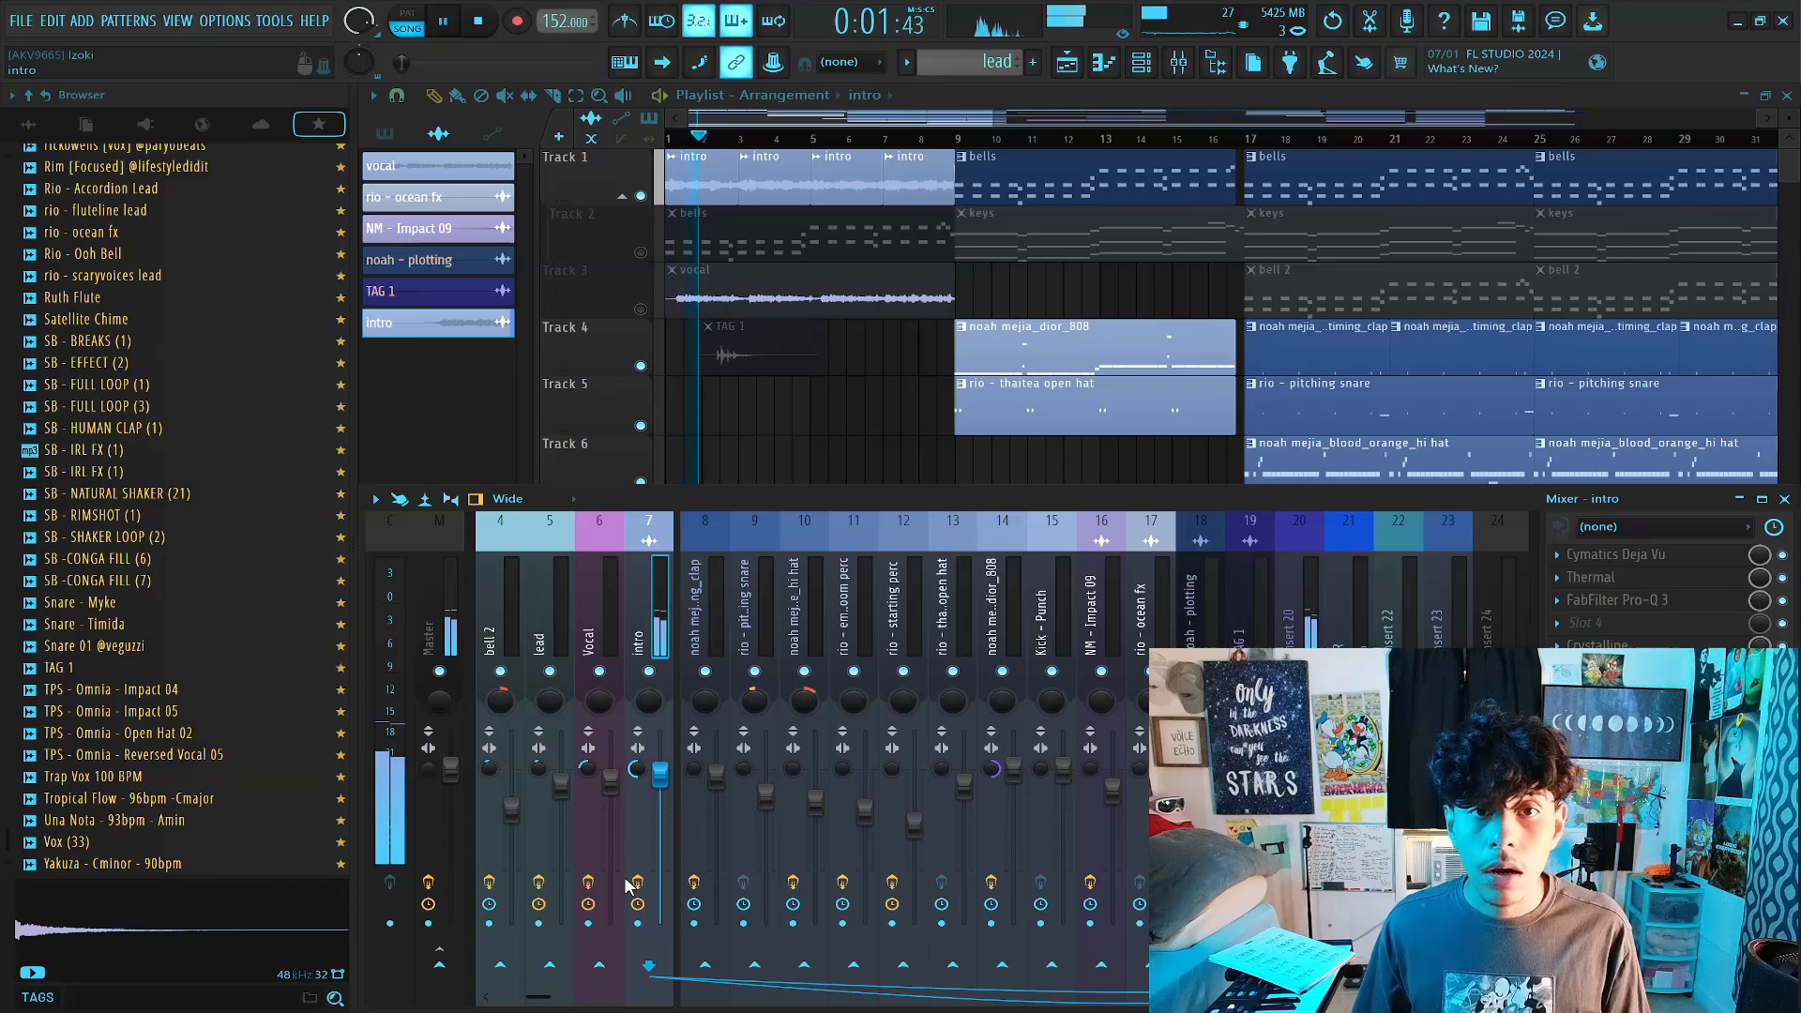
key(space)
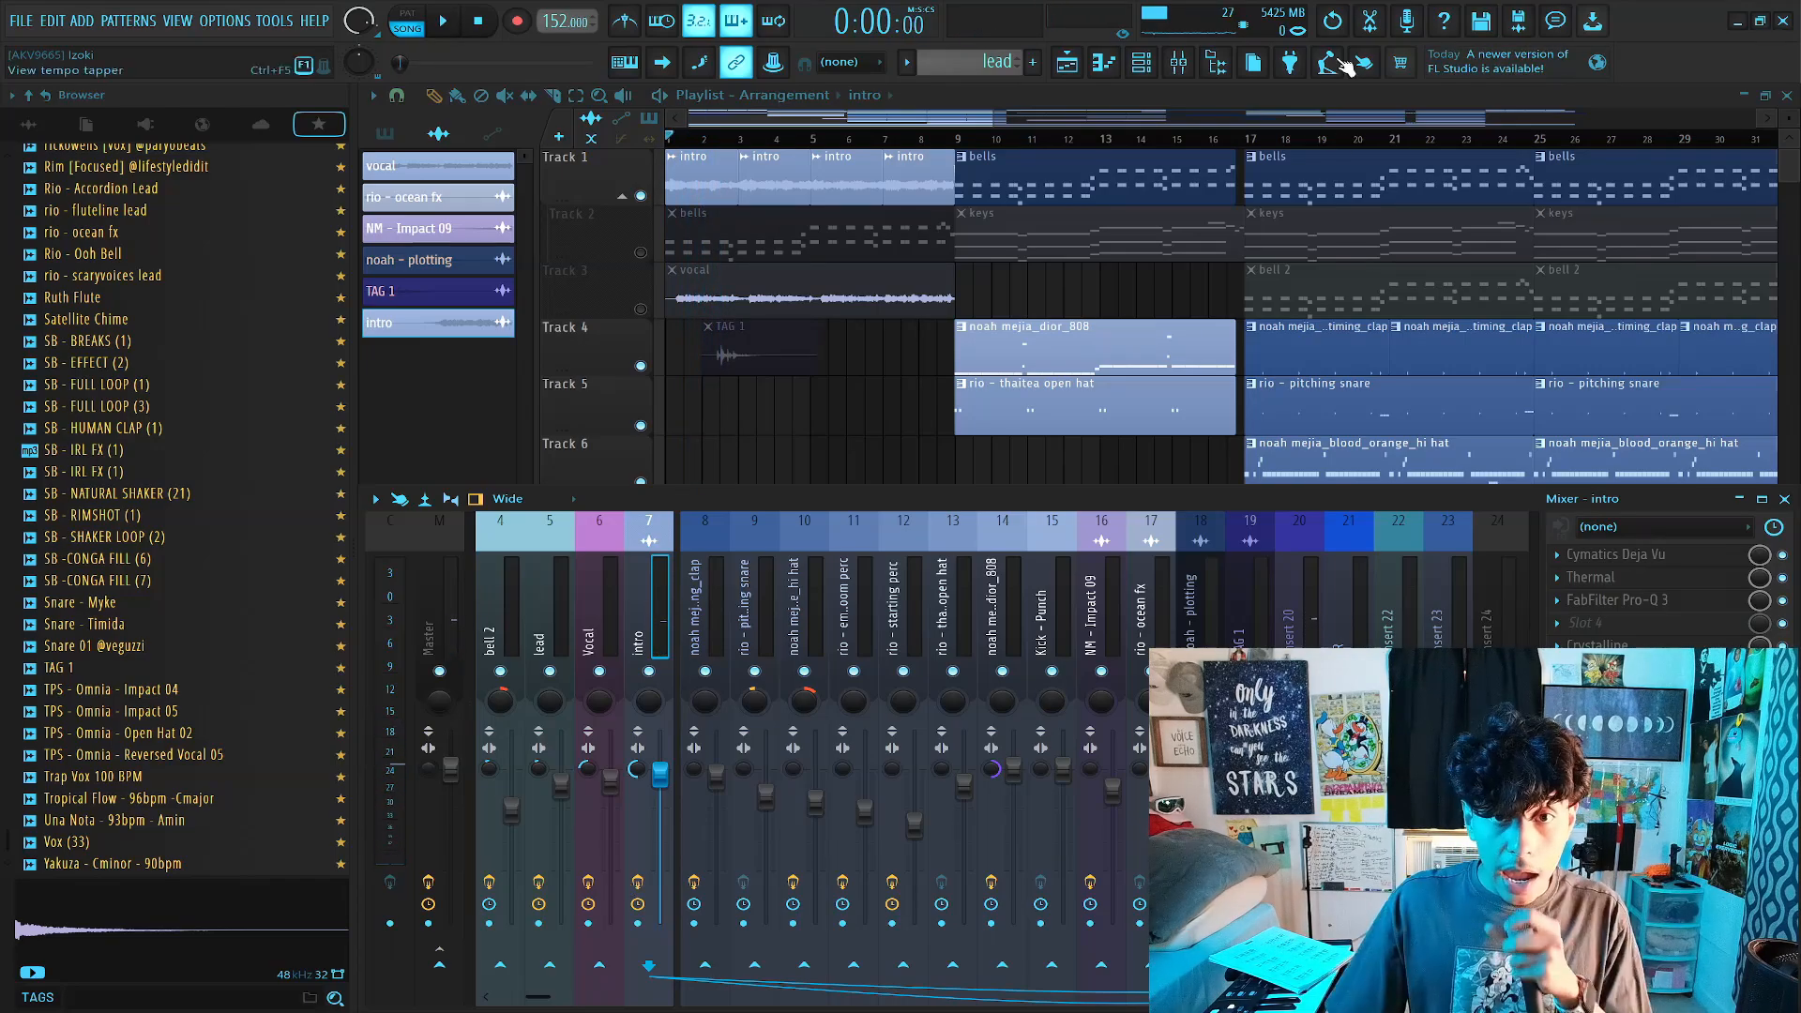
Close the mixer and review the arrangement's sections, returning to the beginning of the playlist.
scroll(1243, 147, down, 4)
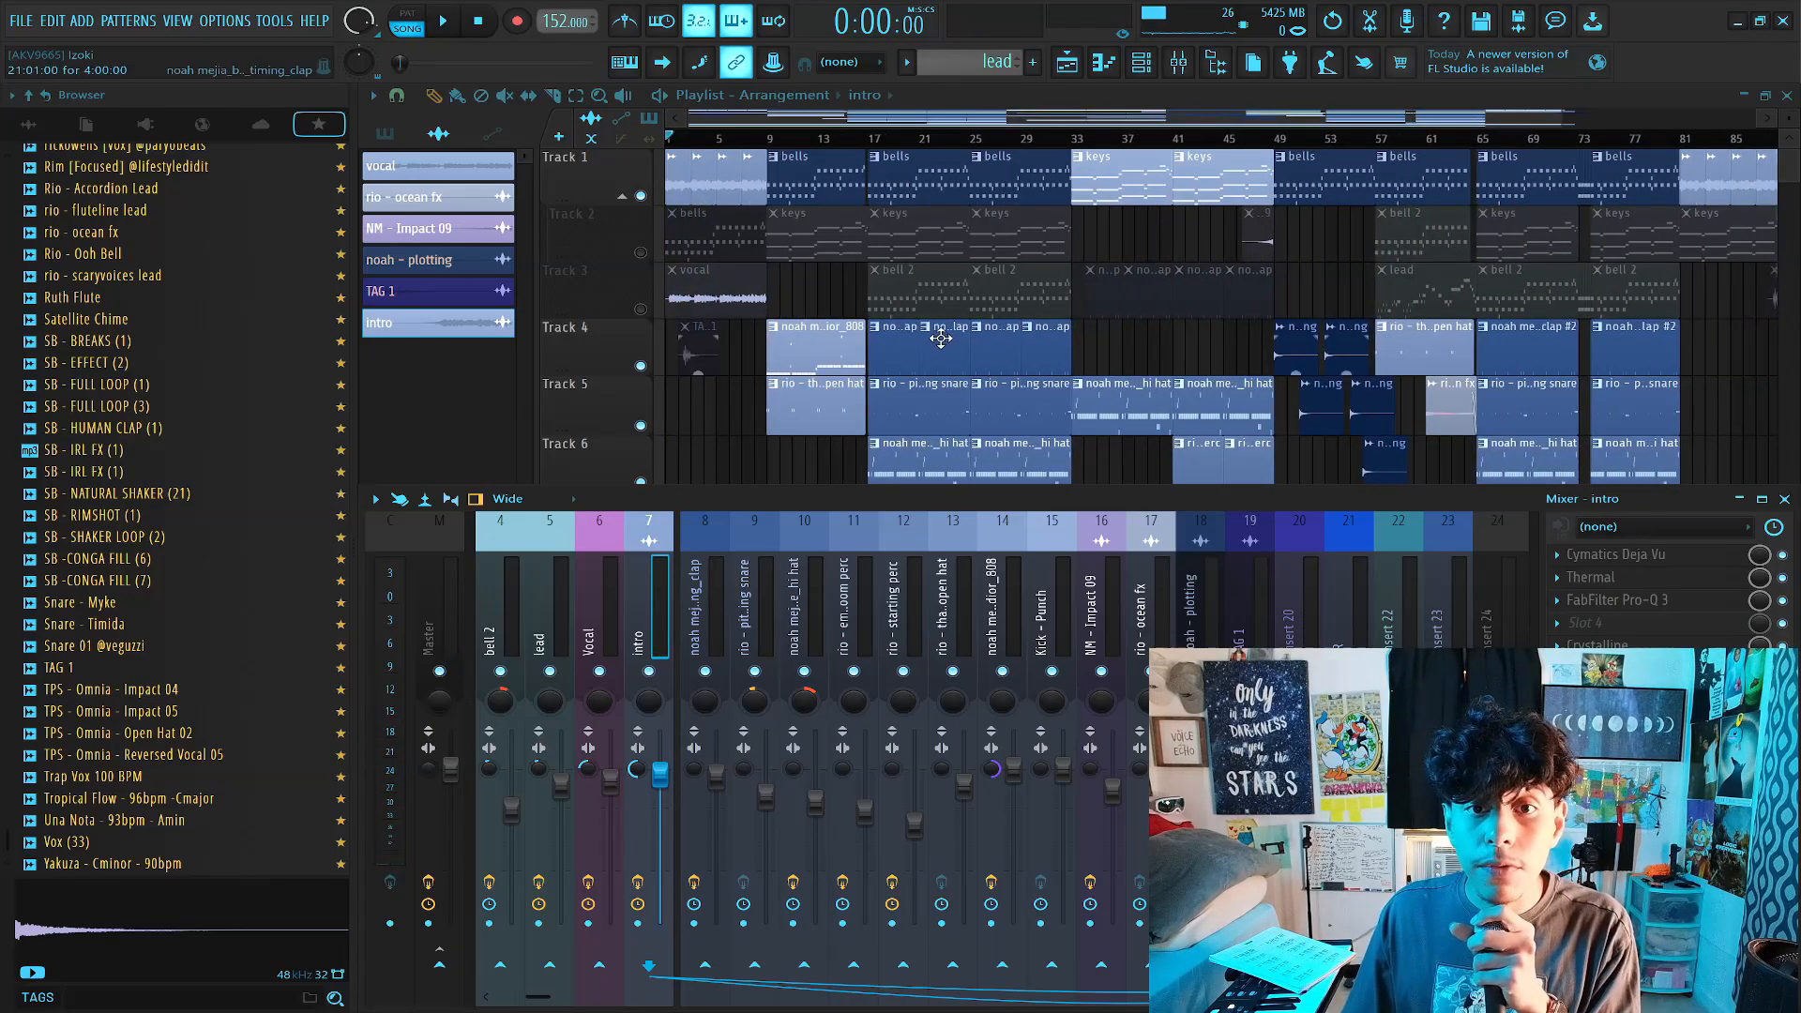
key(F9)
scroll(1257, 159, up, 3)
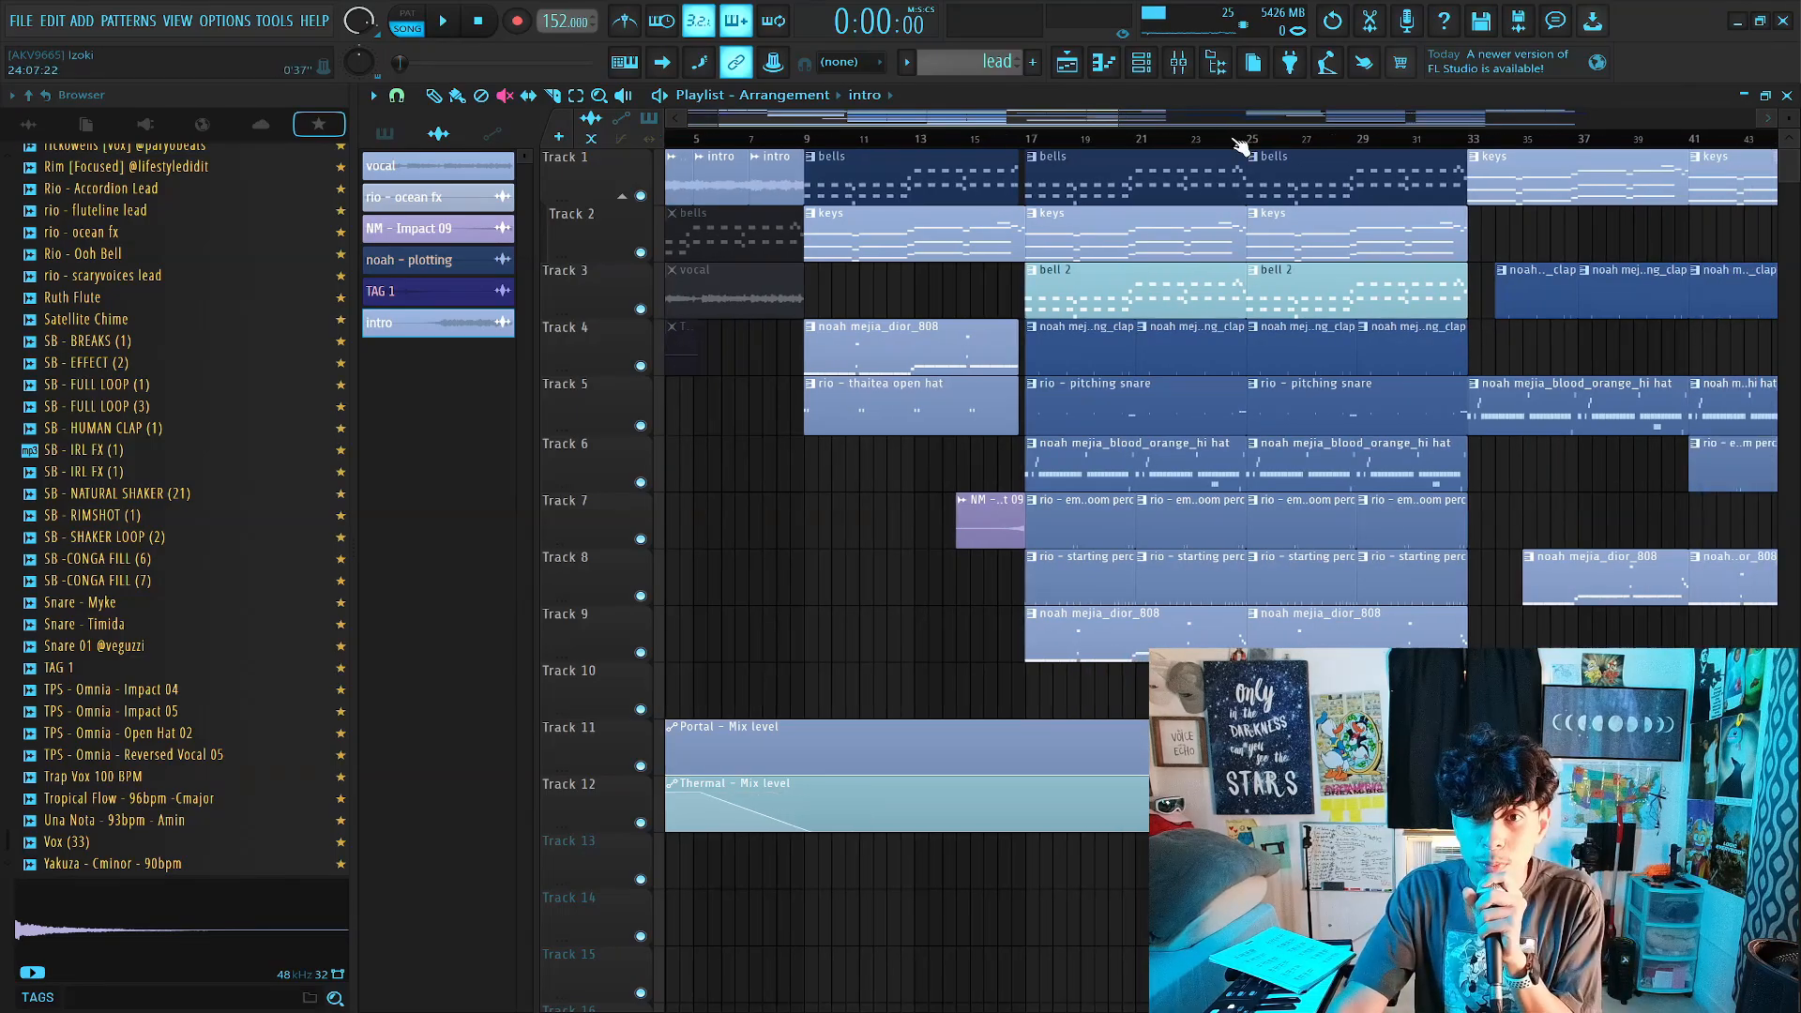
scroll(1294, 145, down, 1)
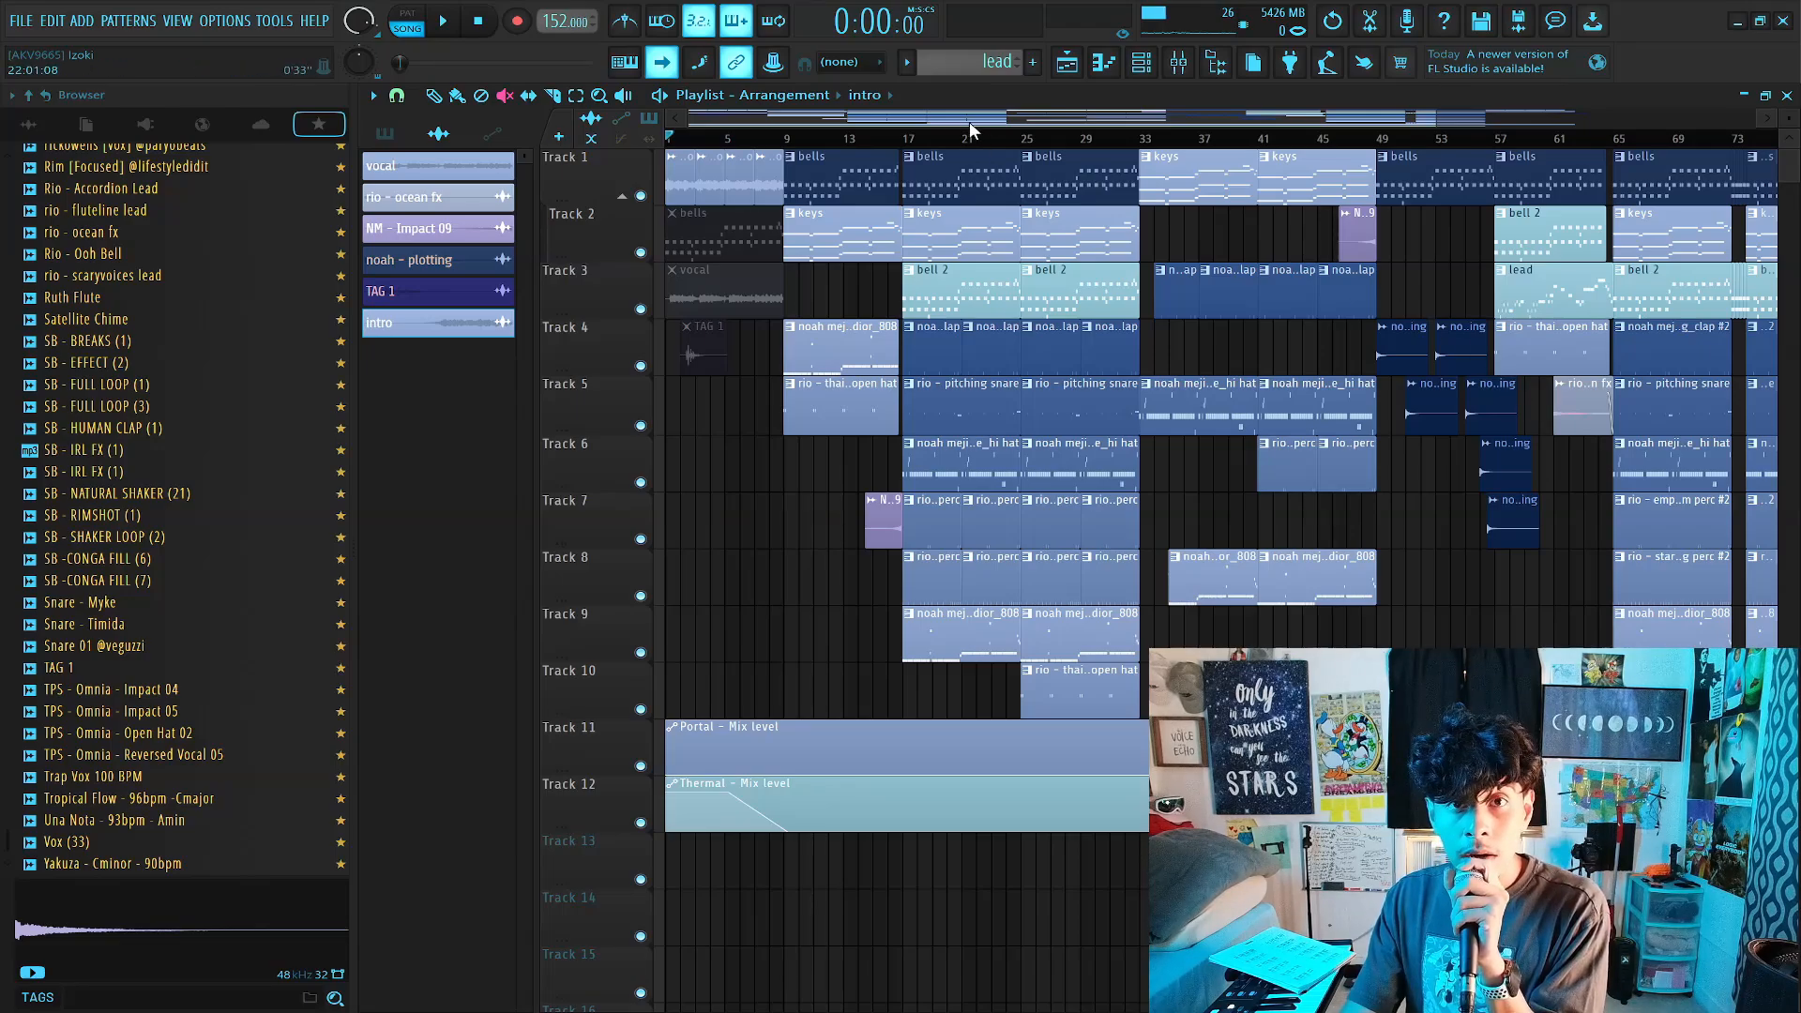
scroll(792, 146, up, 3)
drag(820, 117, 683, 109)
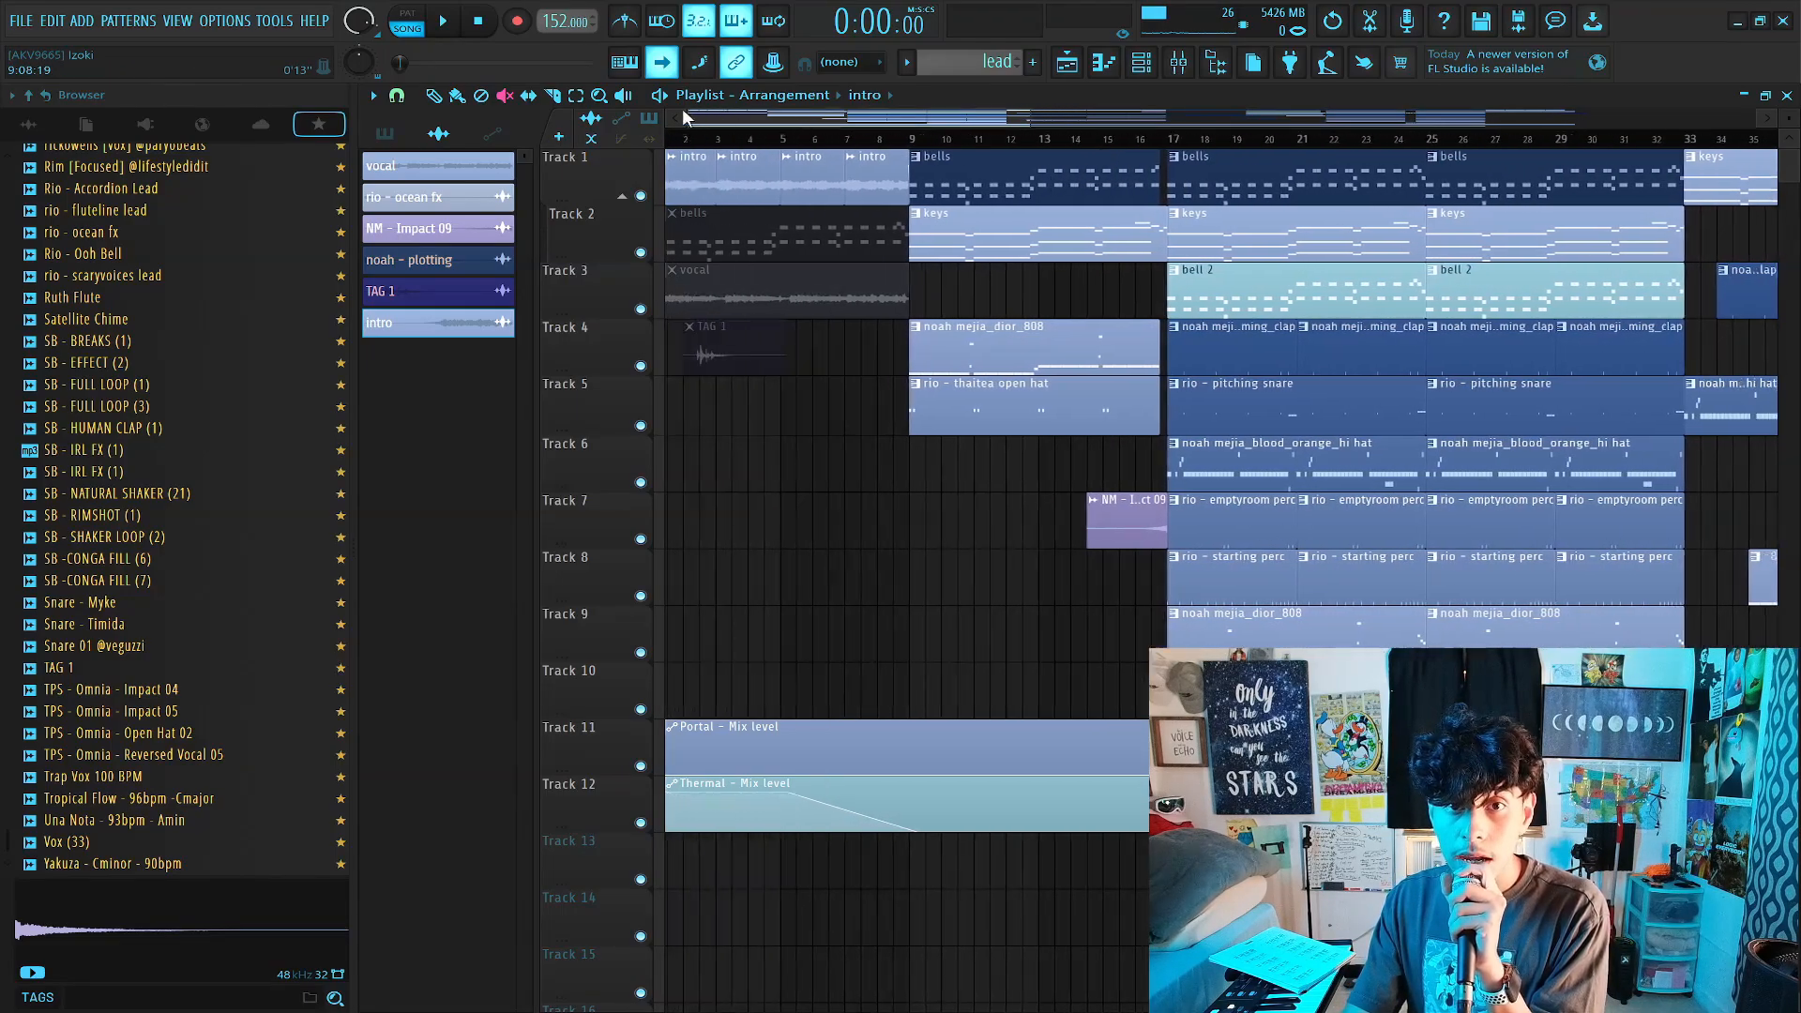